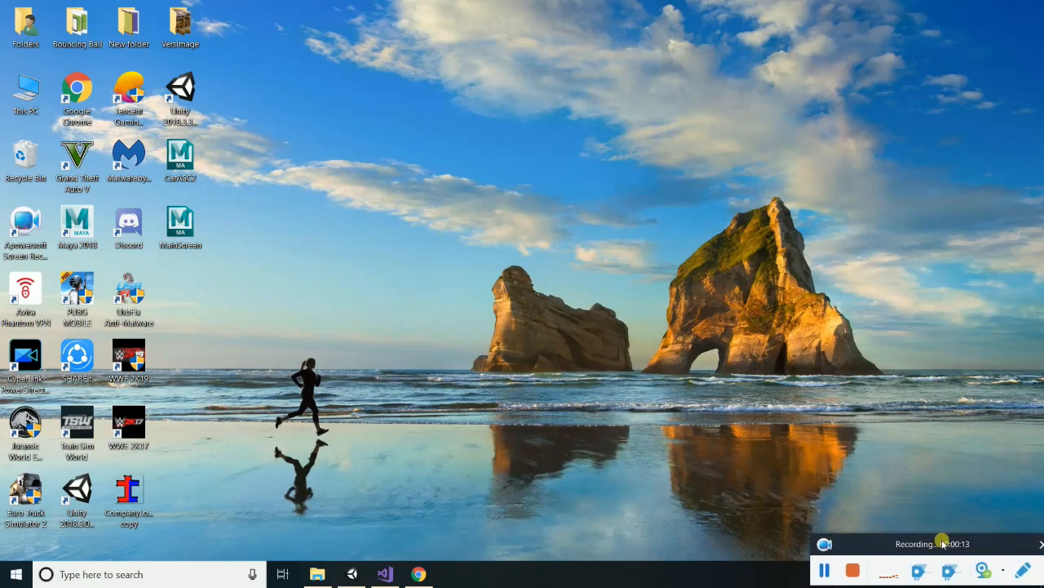
{"action": "right_click", "coordinate": [508, 247]}
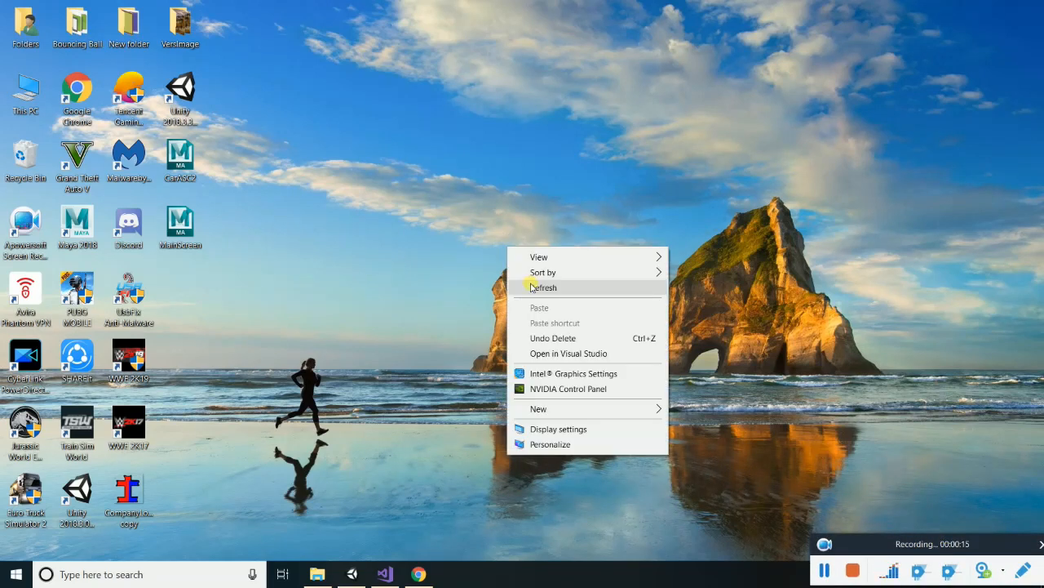
{"action": "left_click", "coordinate": [535, 287]}
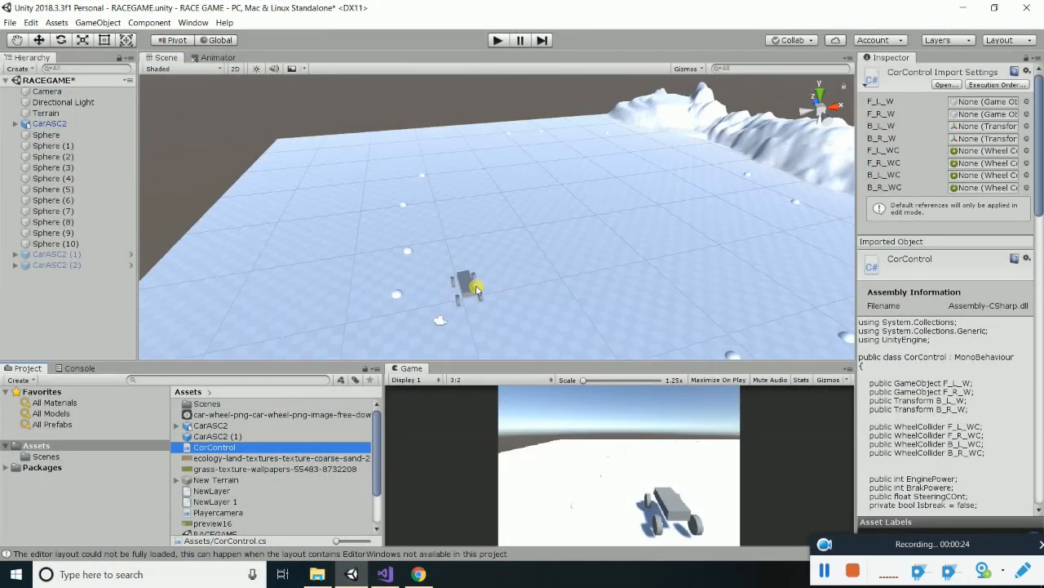
Select CarASC2, play the scene to watch the car follow its waypoints, and stop the run
{"action": "scroll", "coordinate": [478, 288], "scroll_direction": "down", "scroll_amount": 2}
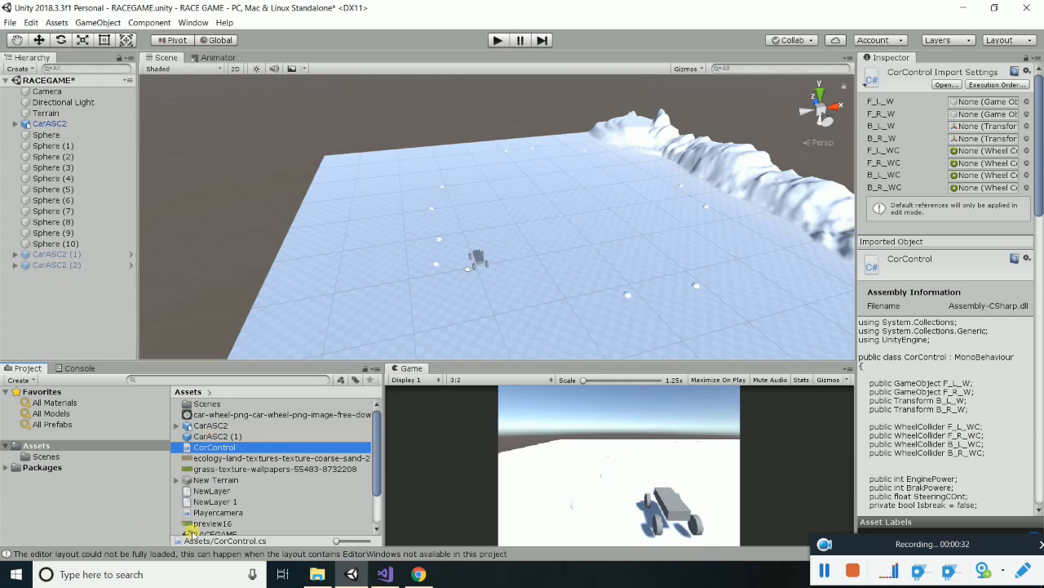
{"action": "left_click", "coordinate": [51, 124]}
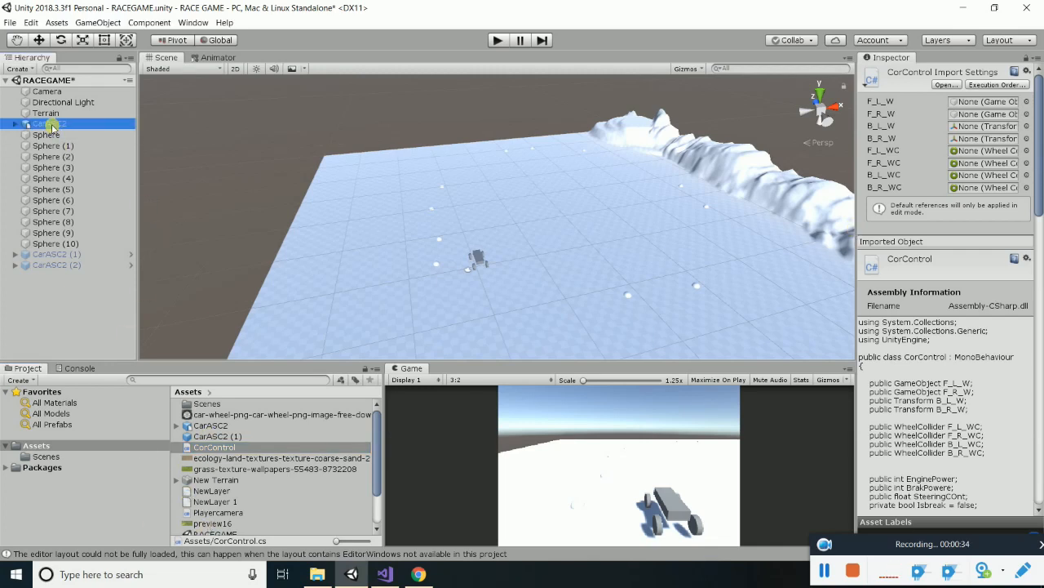
{"action": "scroll", "coordinate": [424, 241], "scroll_direction": "up", "scroll_amount": 2}
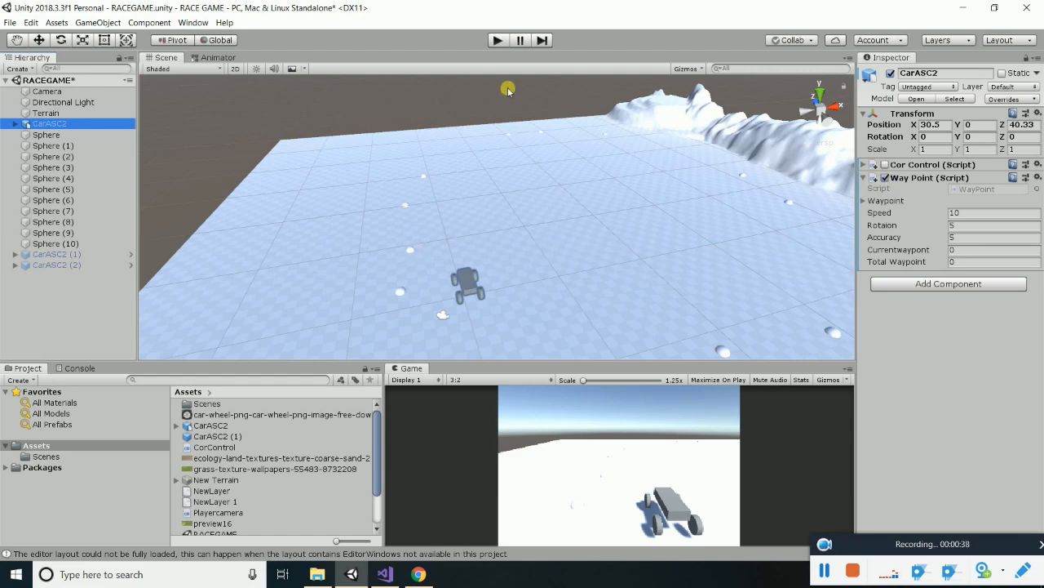
{"action": "left_click", "coordinate": [498, 43]}
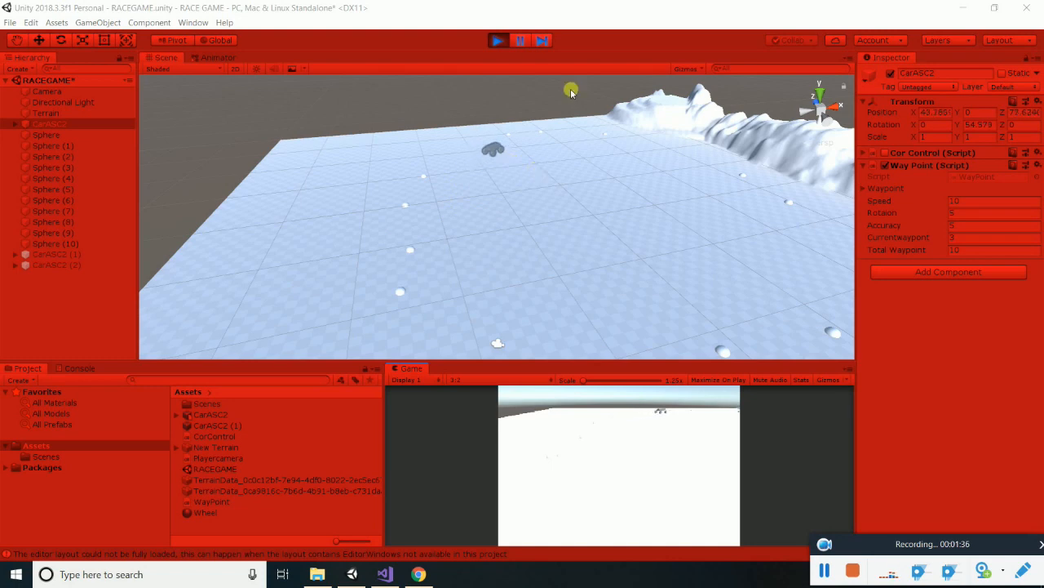
{"action": "left_click", "coordinate": [497, 40]}
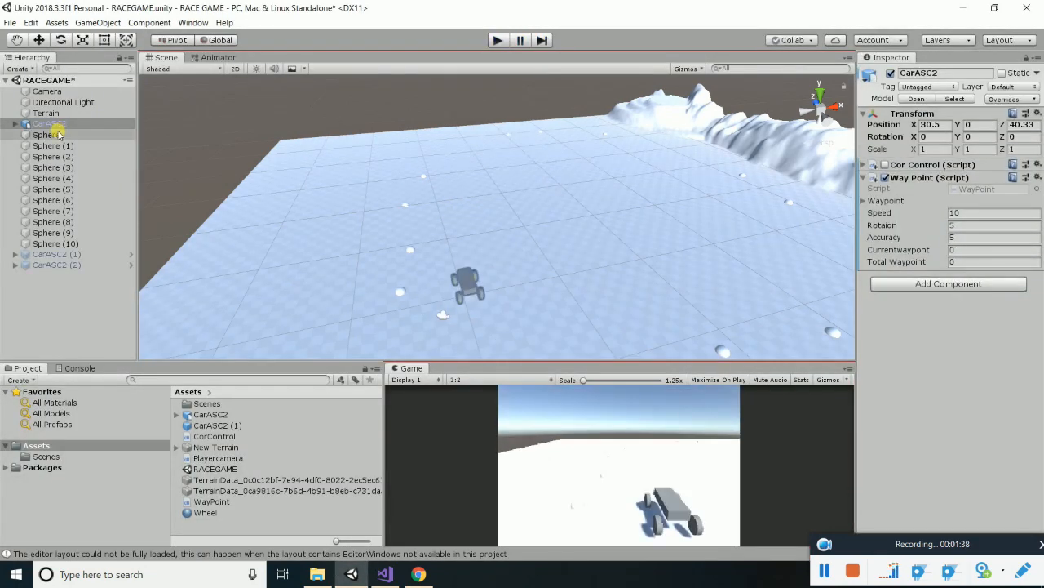
Disable CarASC2's Way Point script, enable its Cor Control script, and test-run the scene once
{"action": "left_click", "coordinate": [890, 179]}
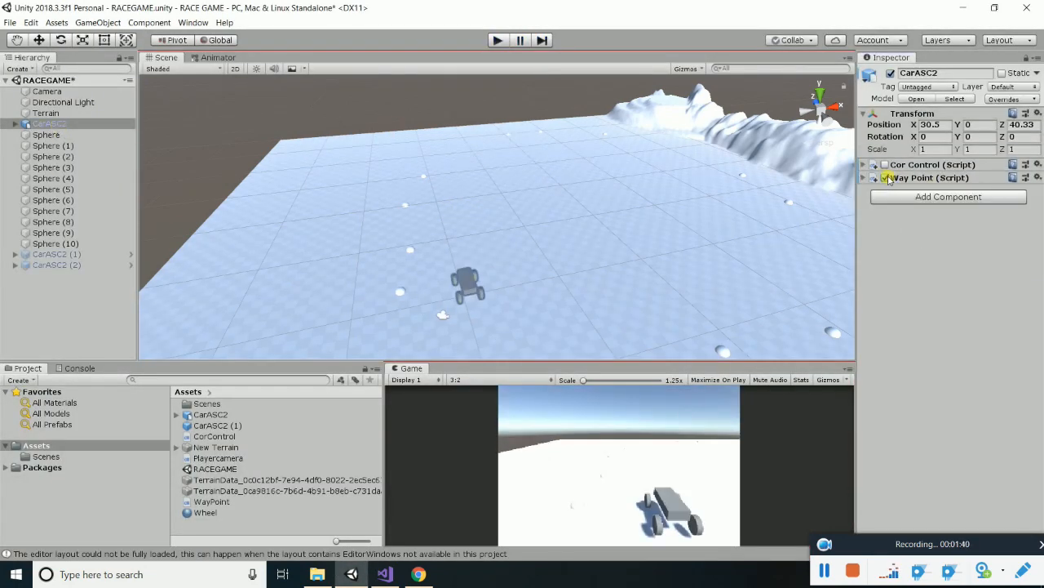
{"action": "left_click", "coordinate": [497, 41]}
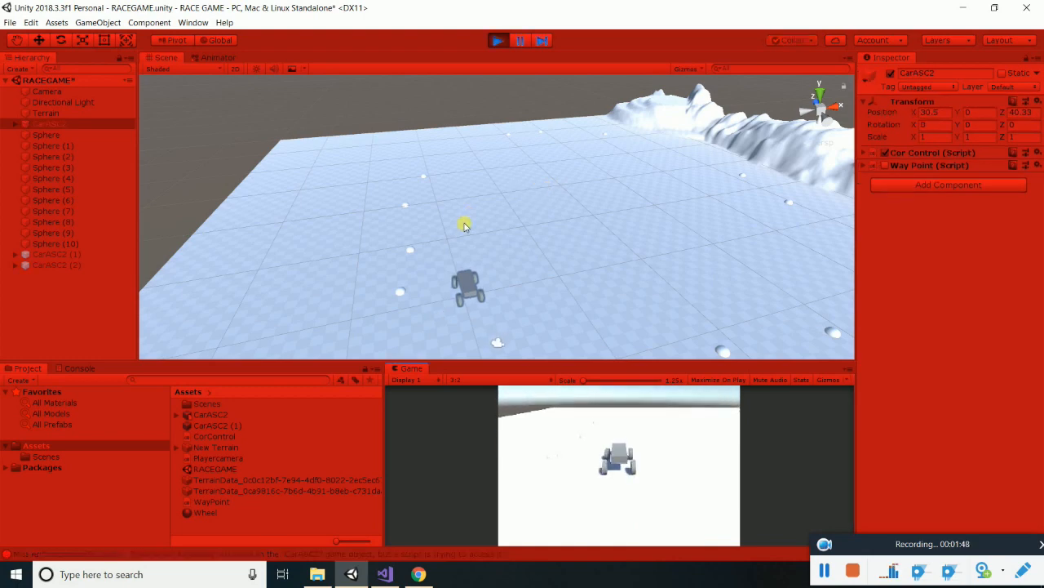
{"action": "left_click", "coordinate": [493, 44]}
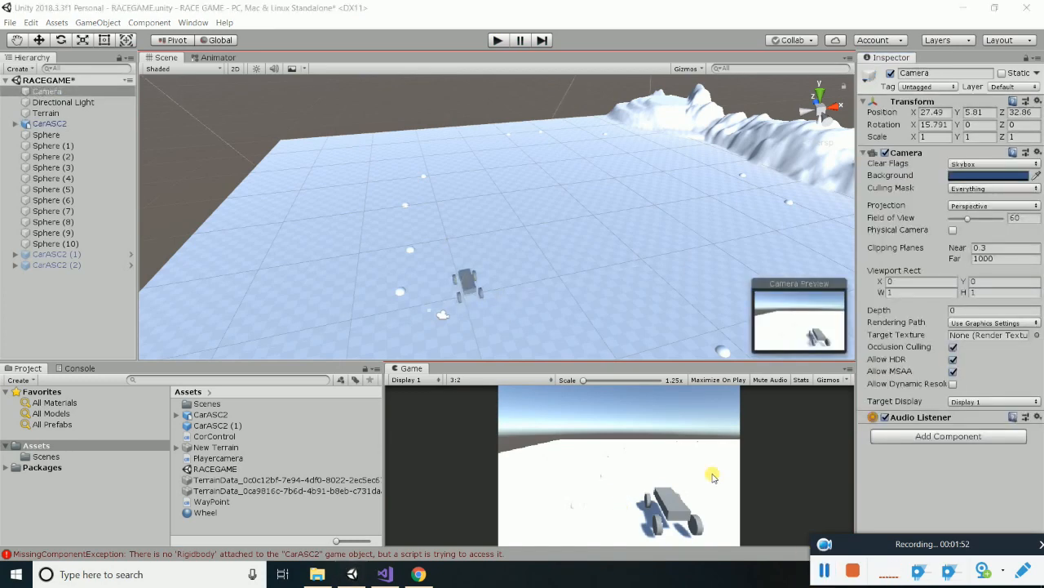
Play the scene and examine the car's wheels up close from the side while driving, stopping the run at the end
{"action": "left_click", "coordinate": [496, 40]}
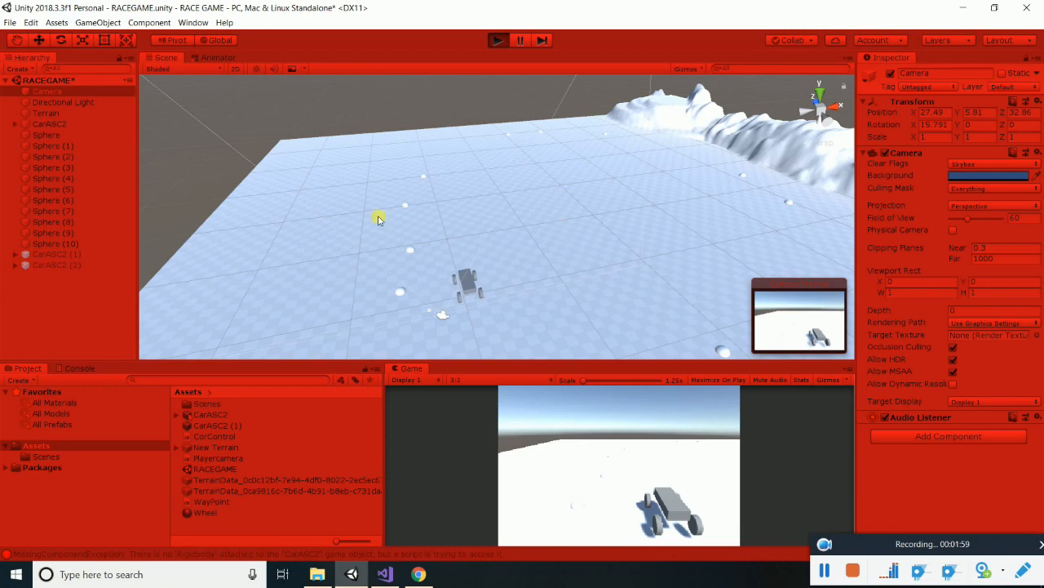
{"action": "scroll", "coordinate": [361, 237], "scroll_direction": "up", "scroll_amount": 5}
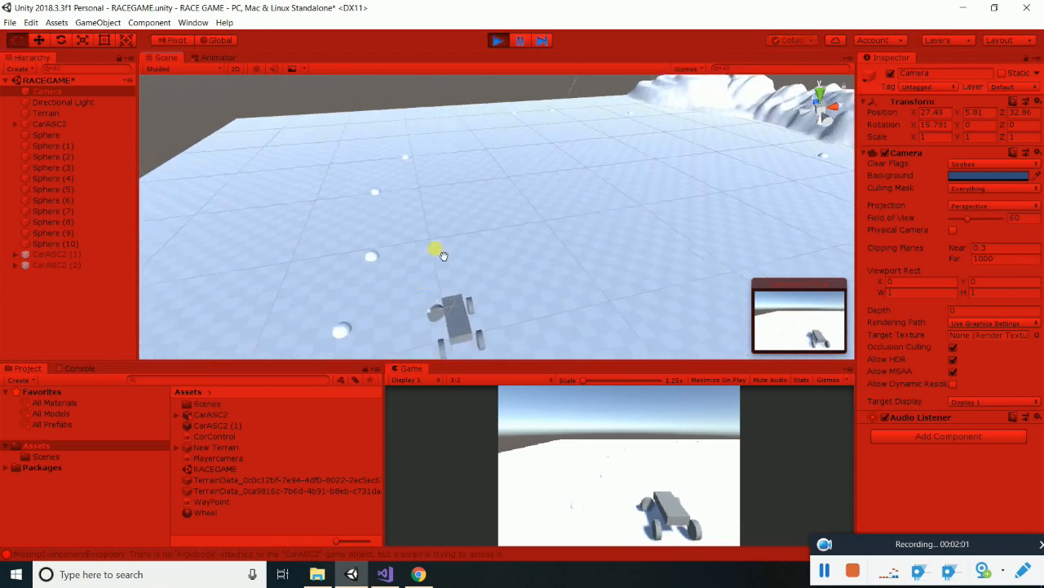
{"action": "left_click_drag", "start_coordinate": [415, 291], "coordinate": [480, 243], "text": "alt"}
{"action": "scroll", "coordinate": [476, 244], "scroll_direction": "up", "scroll_amount": 3}
{"action": "scroll", "coordinate": [391, 240], "scroll_direction": "up", "scroll_amount": 4}
{"action": "left_click_drag", "start_coordinate": [388, 217], "coordinate": [642, 219]}
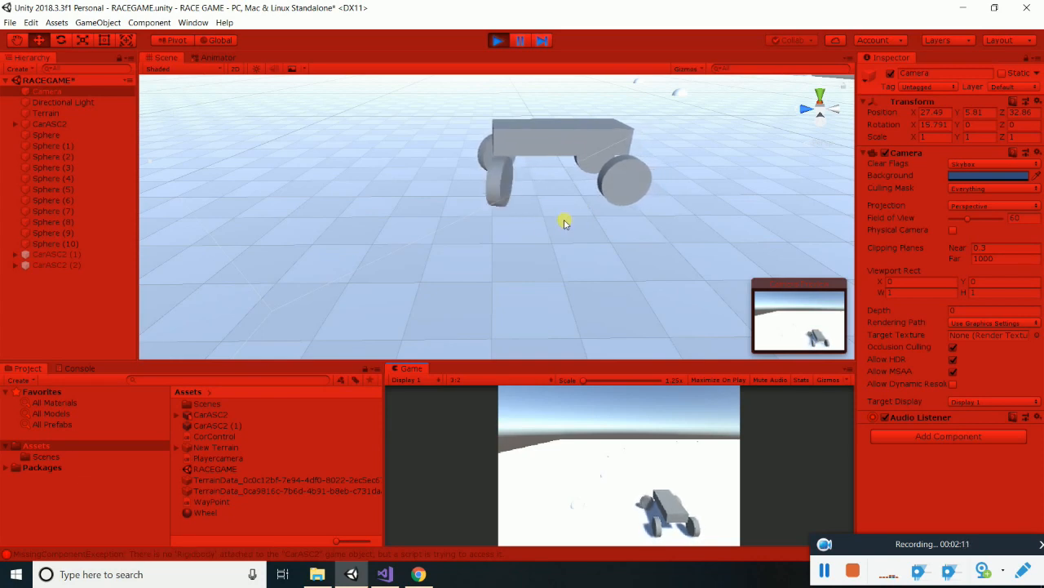
{"action": "left_click", "coordinate": [498, 41]}
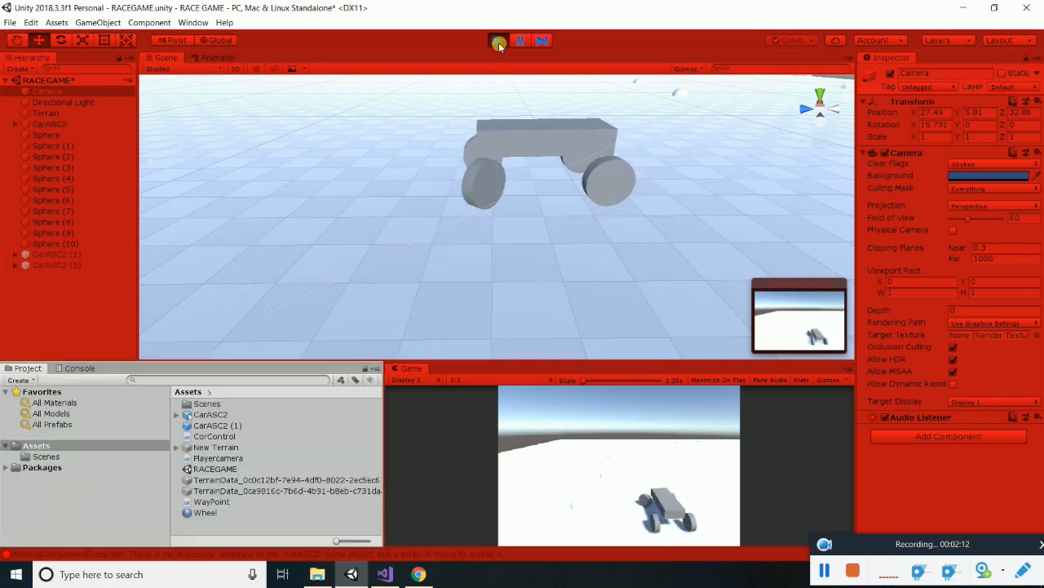
Switch to Visual Studio and examine the Rigidbody AddForce line in the Start method of CorControl.cs
{"action": "left_click", "coordinate": [388, 575]}
{"action": "scroll", "coordinate": [288, 303], "scroll_direction": "down", "scroll_amount": 4}
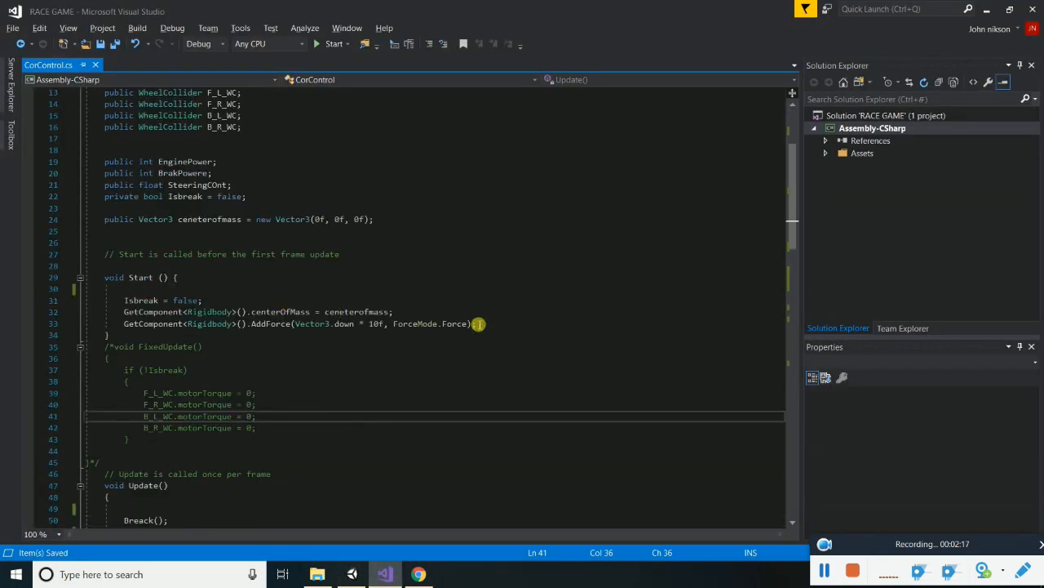
{"action": "scroll", "coordinate": [511, 332], "scroll_direction": "down", "scroll_amount": 3}
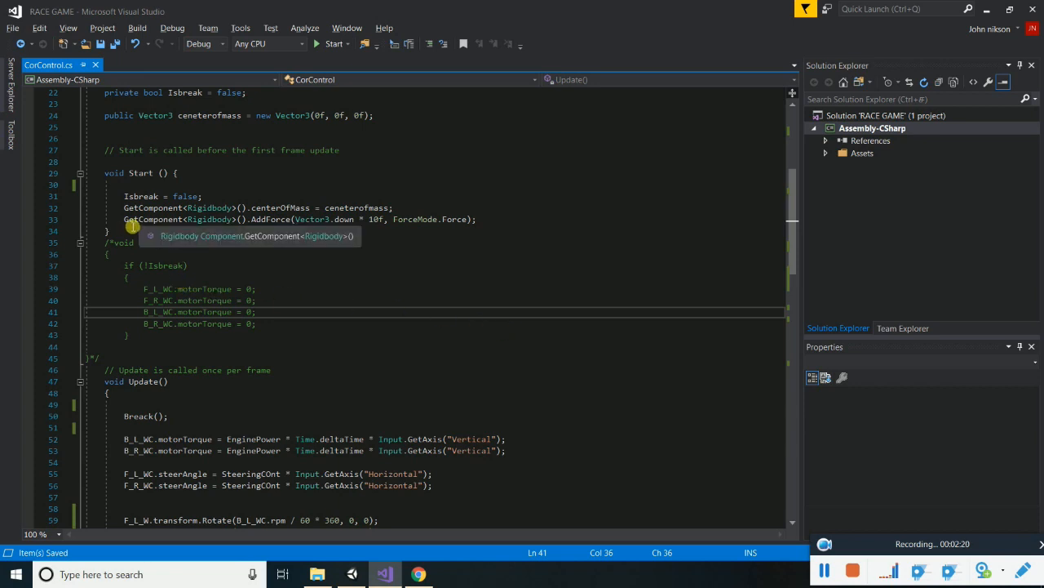
{"action": "left_click", "coordinate": [124, 219]}
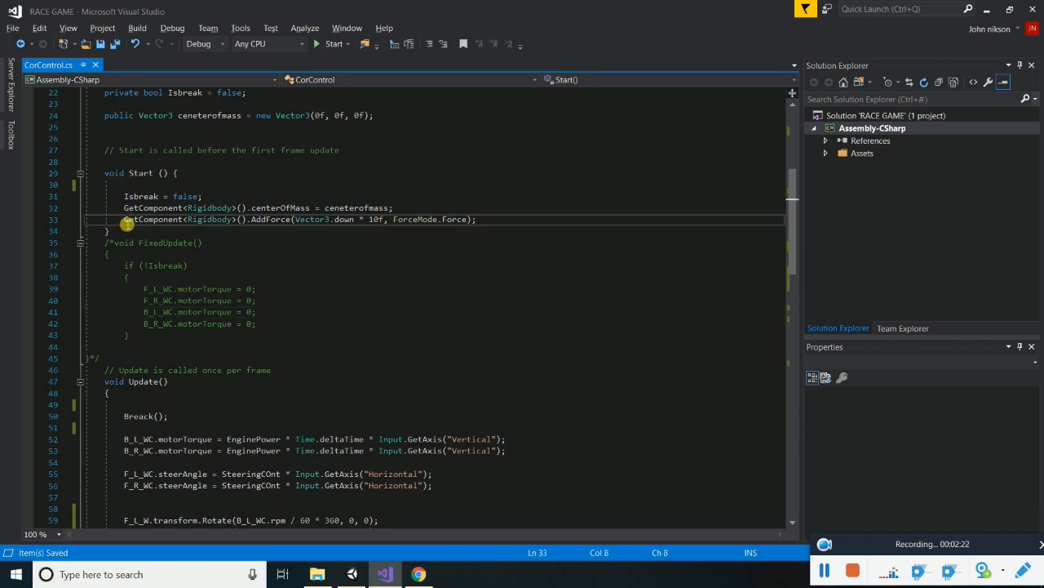
{"action": "left_click_drag", "start_coordinate": [124, 221], "coordinate": [496, 223]}
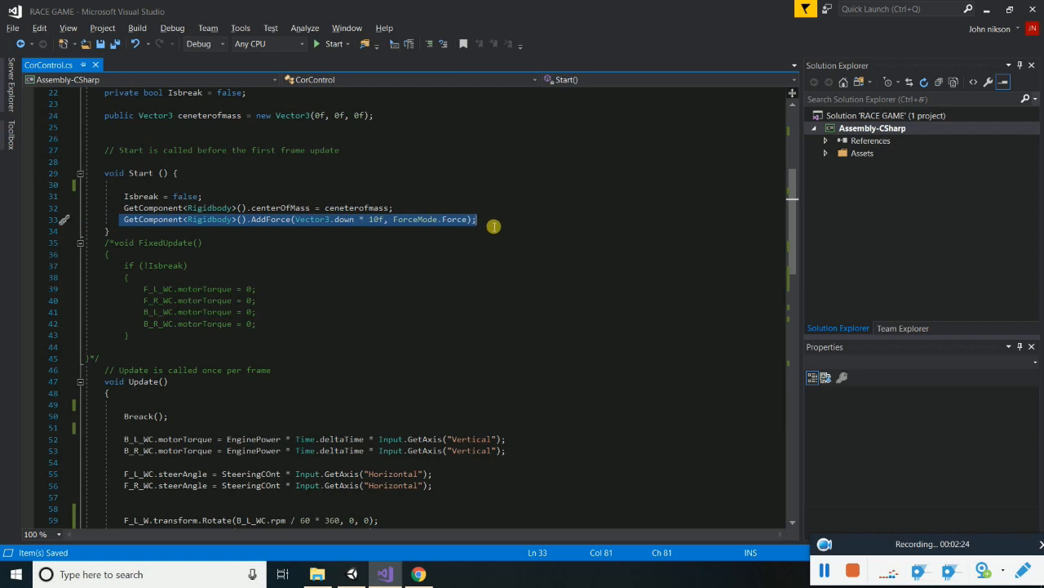
{"action": "left_click", "coordinate": [118, 219]}
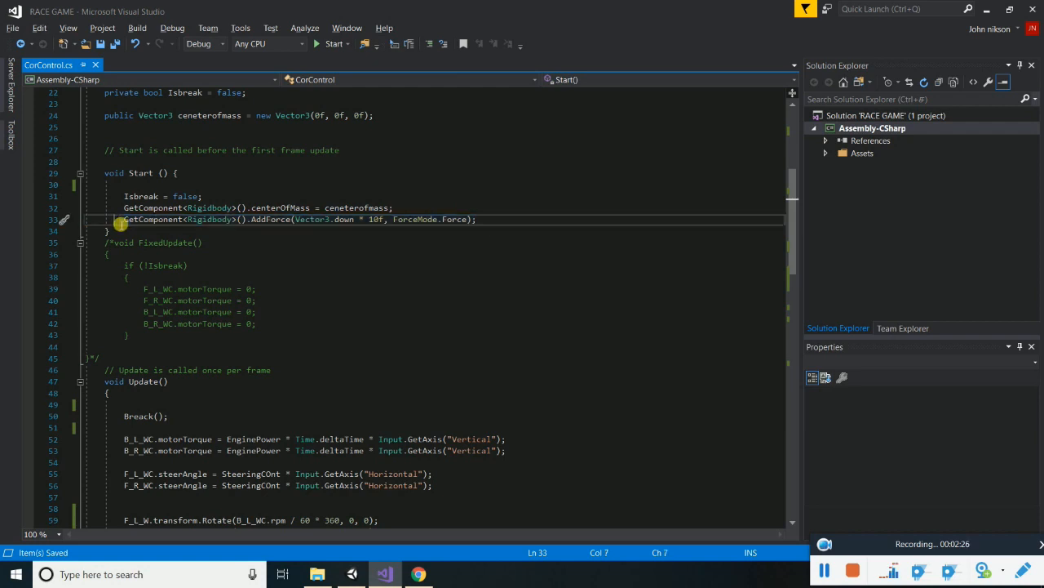
In Update, change the first F_L_W rotation call's arguments to (0,B_L_WC.rpm / 60 * 360, 0) so it spins around Y
{"action": "scroll", "coordinate": [187, 300], "scroll_direction": "down", "scroll_amount": 5}
{"action": "scroll", "coordinate": [396, 325], "scroll_direction": "down", "scroll_amount": 3}
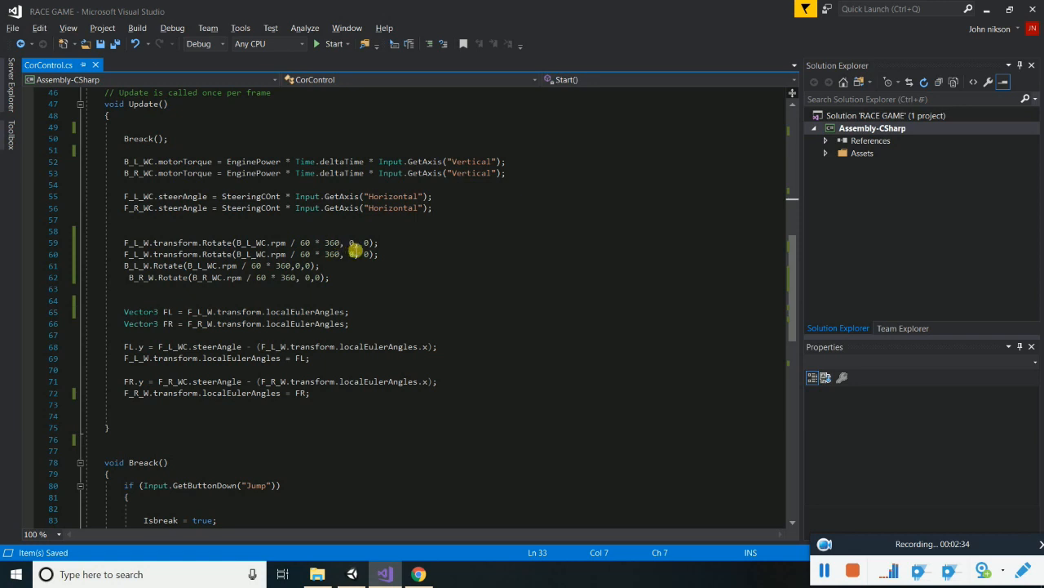
{"action": "left_click", "coordinate": [356, 243]}
{"action": "key", "text": "BackSpace"}
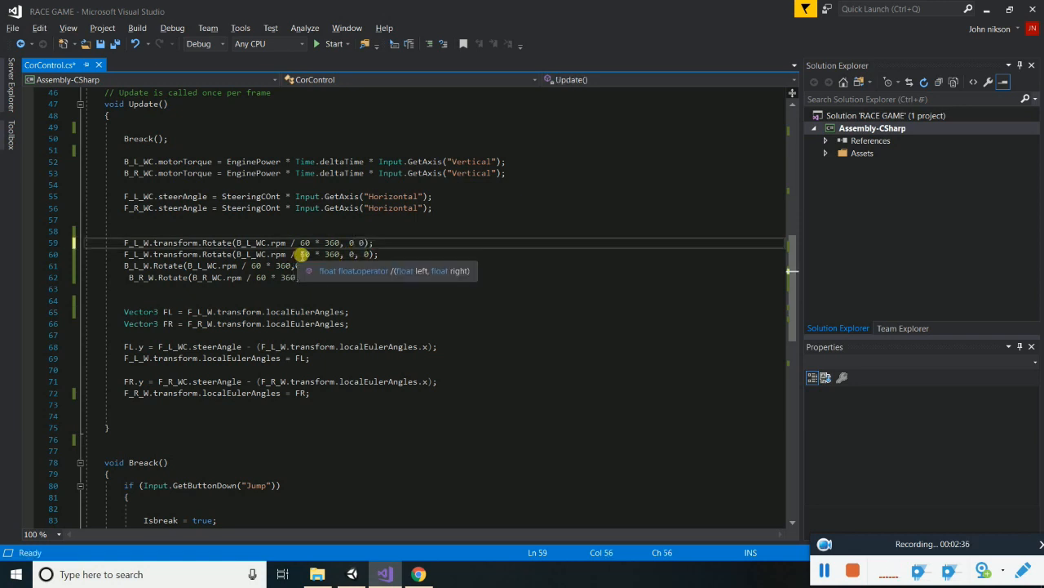
{"action": "key", "text": "BackSpace"}
{"action": "key", "text": "BackSpace"}
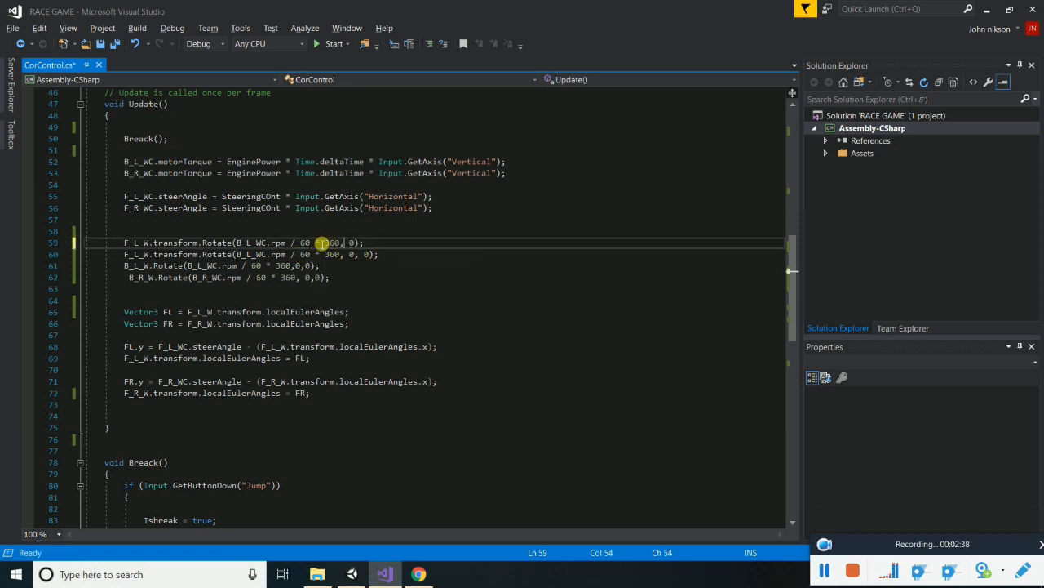
{"action": "left_click", "coordinate": [235, 243]}
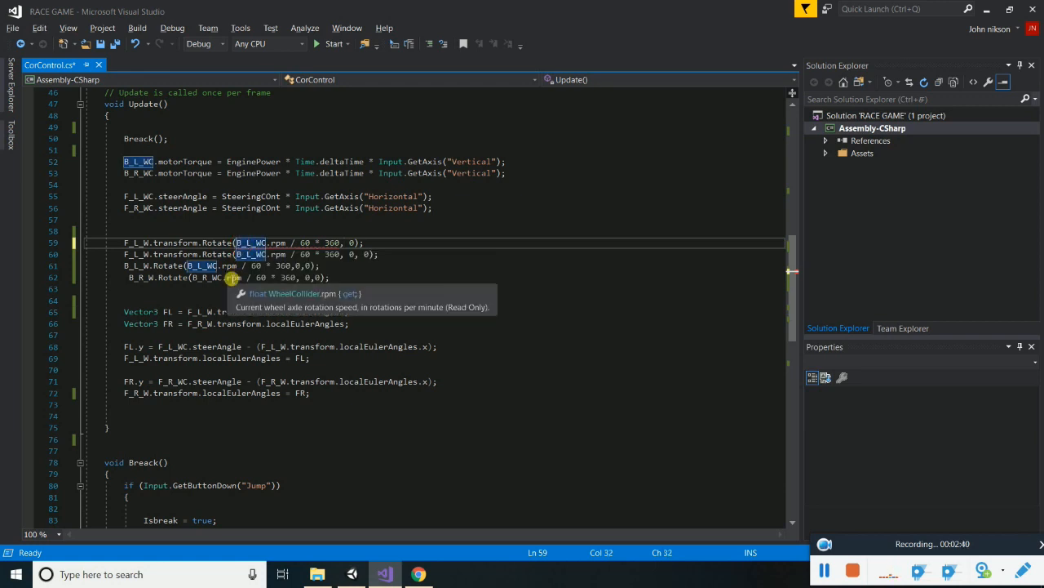
{"action": "type", "text": "0"}
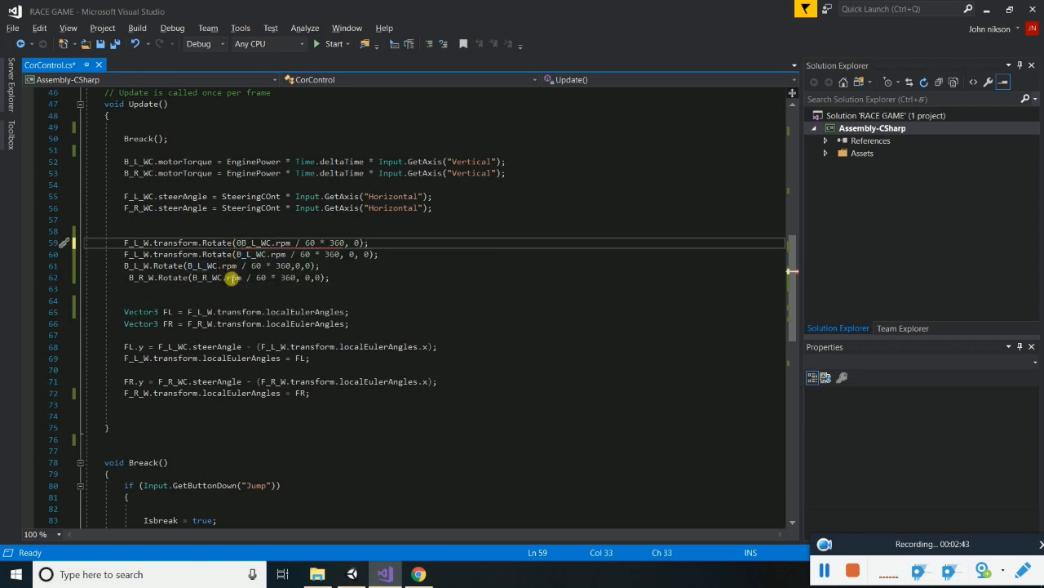
{"action": "type", "text": ","}
{"action": "key", "text": "BackSpace"}
{"action": "key", "text": "BackSpace"}
{"action": "key", "text": "ctrl+z"}
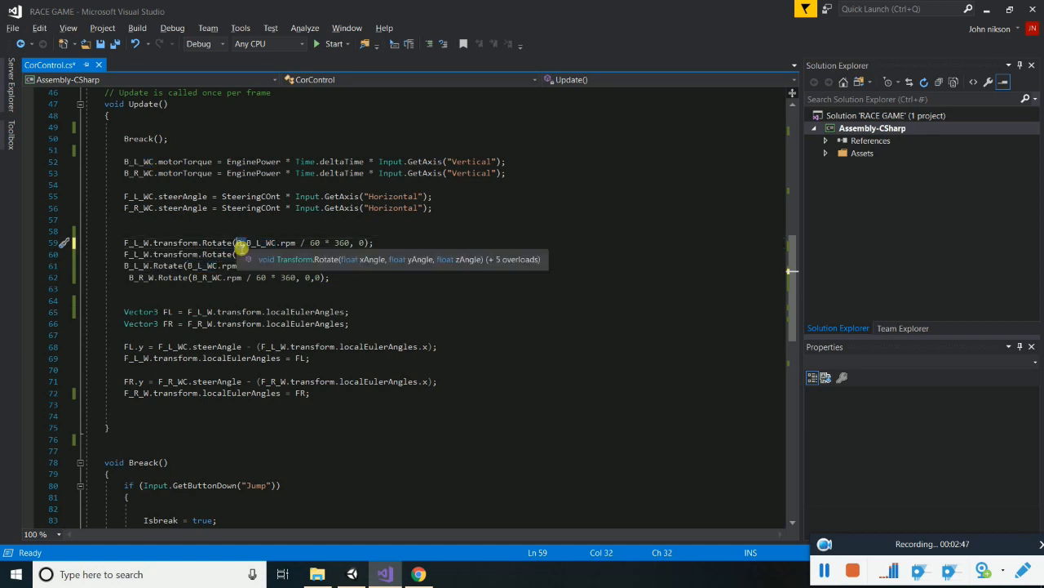
Insert "0," as the first argument of the second F_L_W rotation call and save the script
{"action": "key", "text": "Down"}
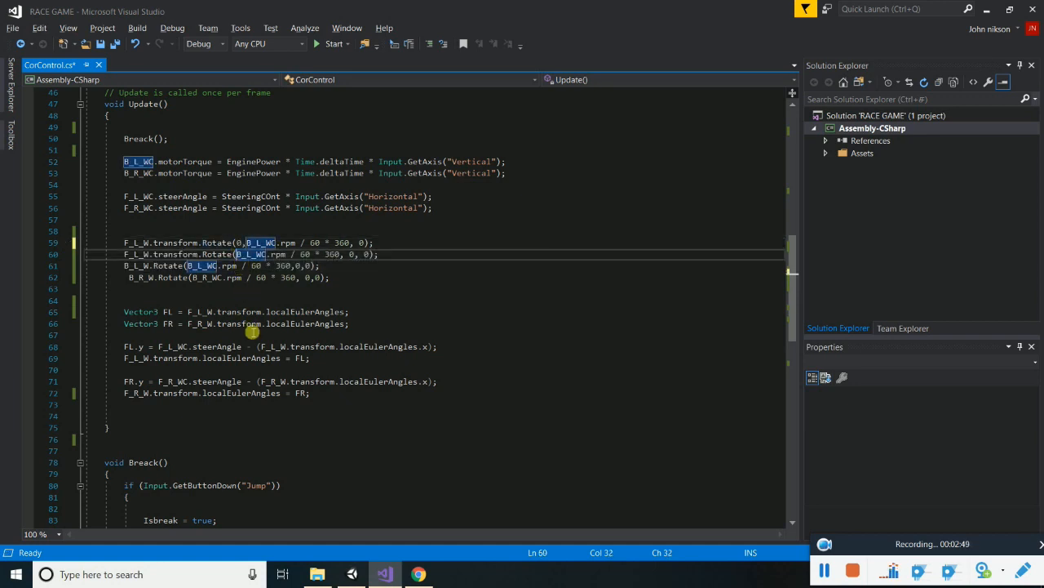
{"action": "type", "text": "0,"}
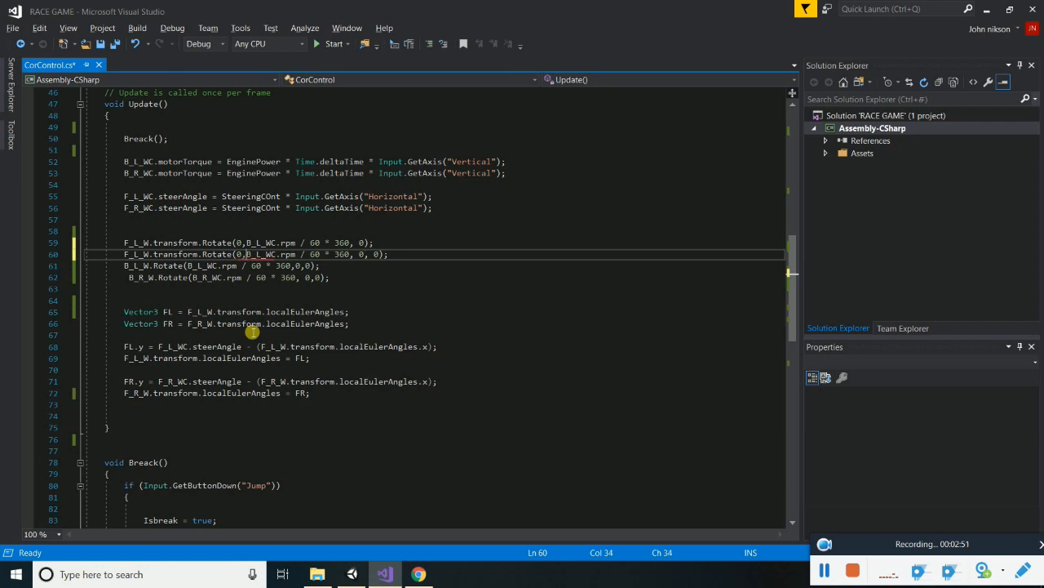
{"action": "key", "text": "ctrl+s"}
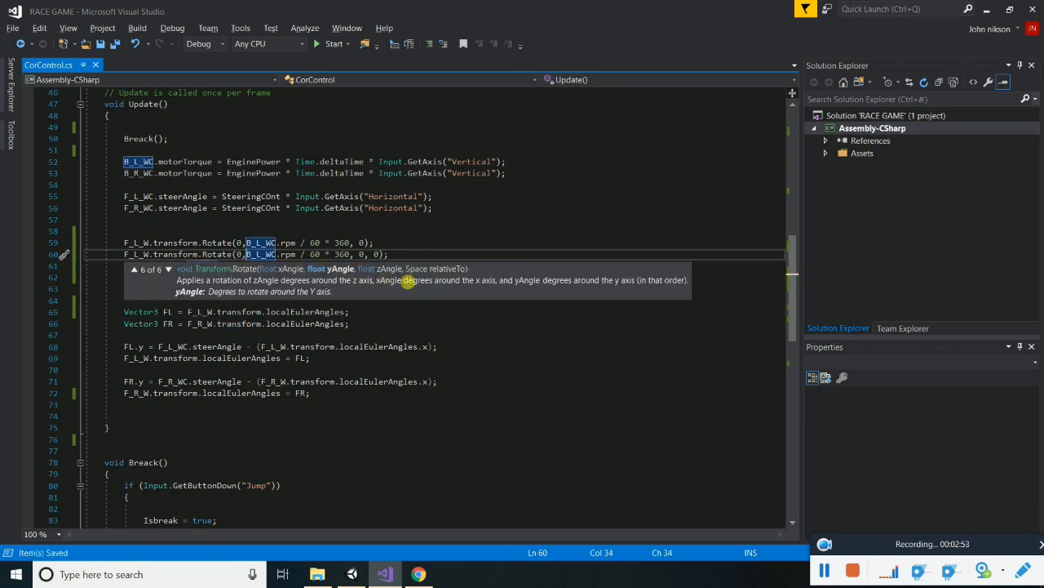
Switch to Unity, play the scene, and set CarASC2's Cor Control Engine Power to 500000 and Brak Powere to 2000
{"action": "key", "text": "alt+Tab"}
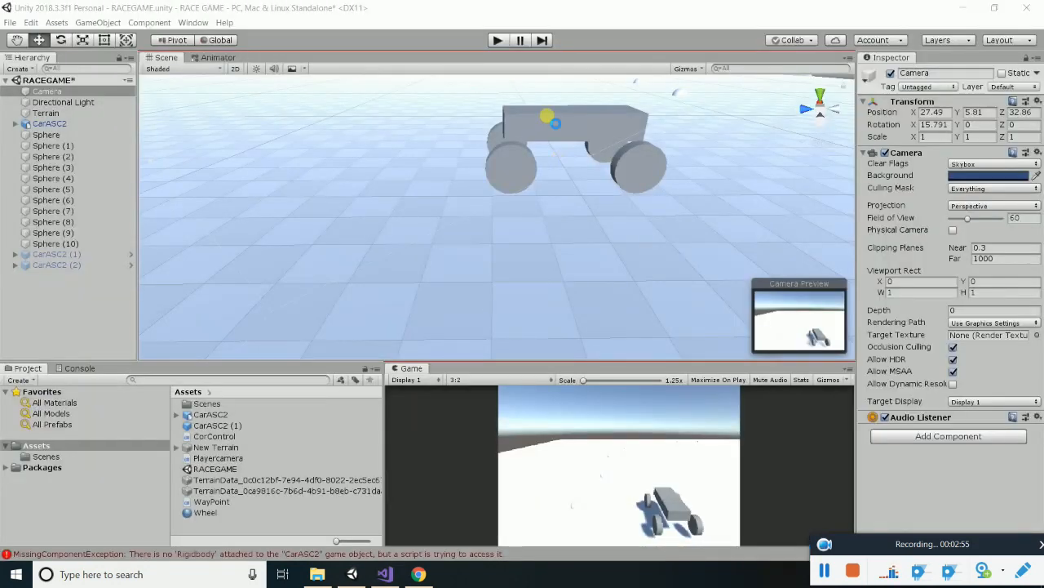
{"action": "left_click", "coordinate": [499, 40]}
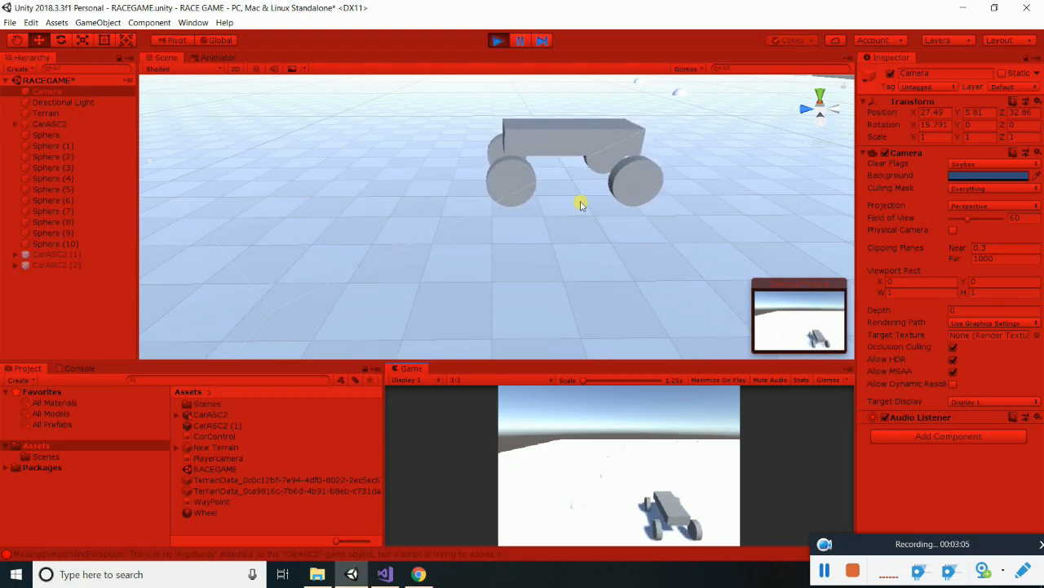
{"action": "left_click", "coordinate": [36, 125]}
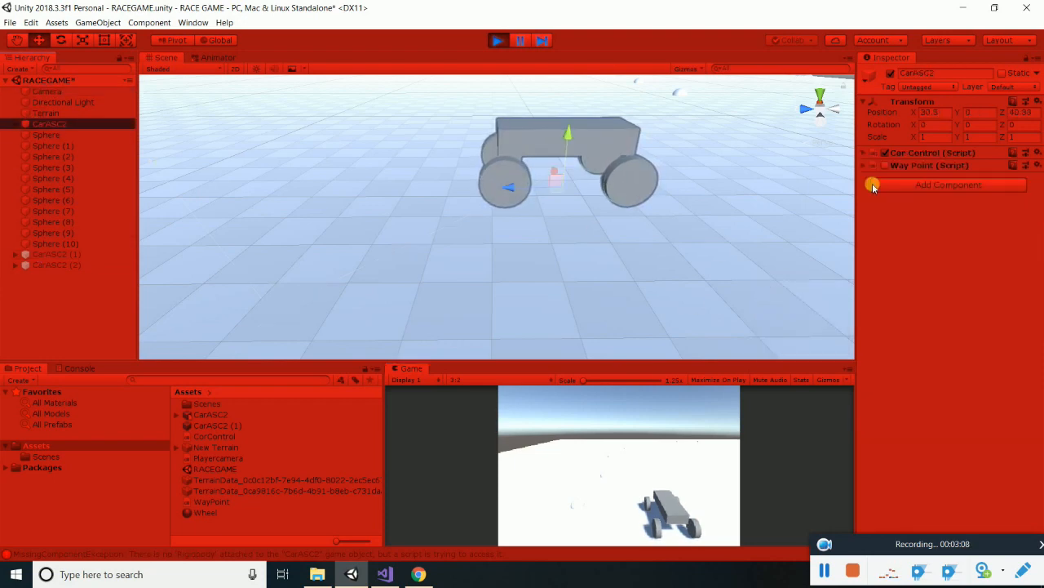
{"action": "left_click", "coordinate": [865, 154]}
{"action": "left_click", "coordinate": [864, 155]}
{"action": "left_click", "coordinate": [865, 155]}
{"action": "left_click", "coordinate": [865, 155]}
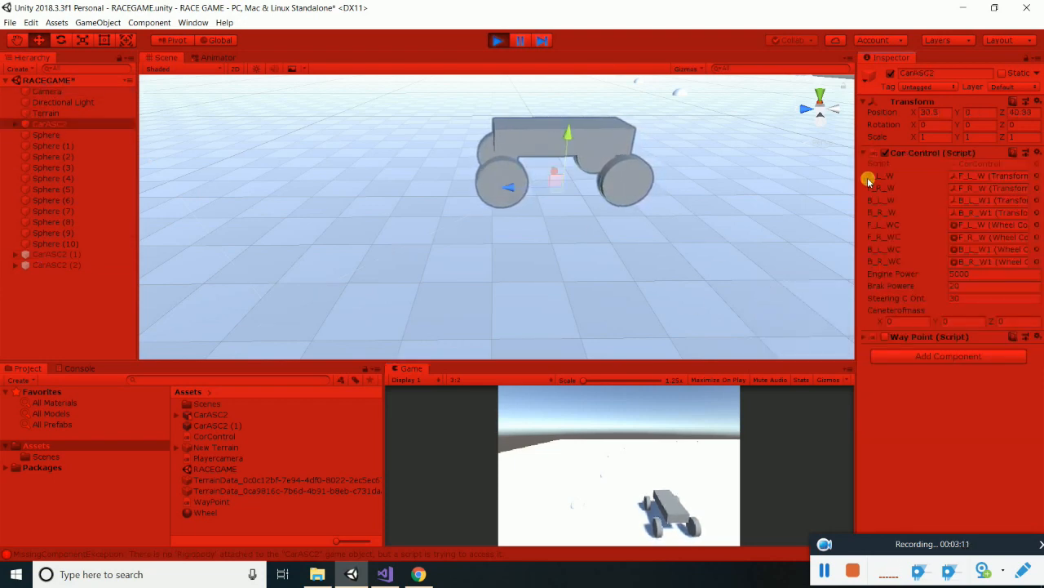
{"action": "left_click", "coordinate": [983, 277]}
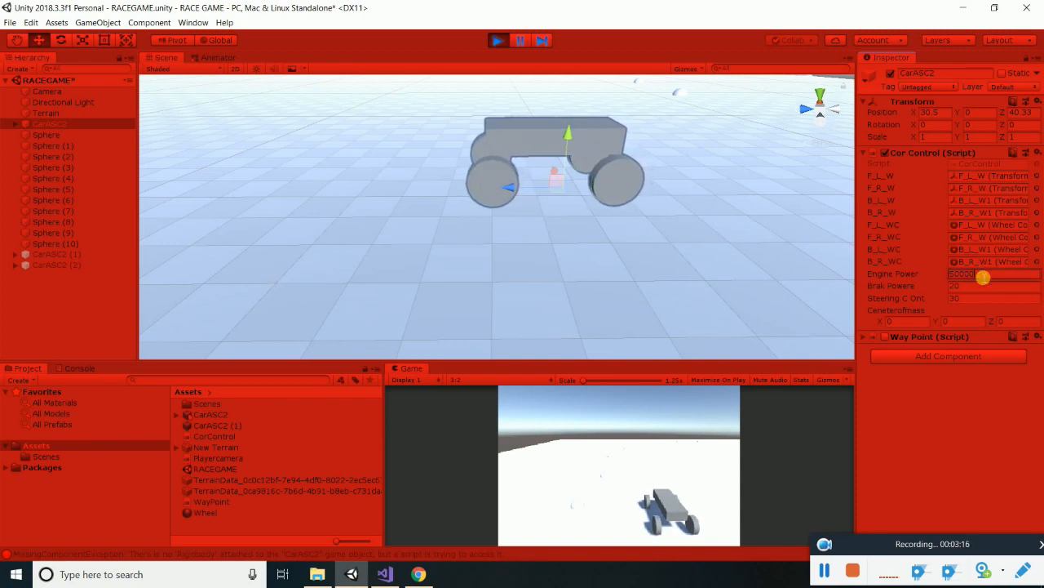
{"action": "left_click", "coordinate": [984, 287]}
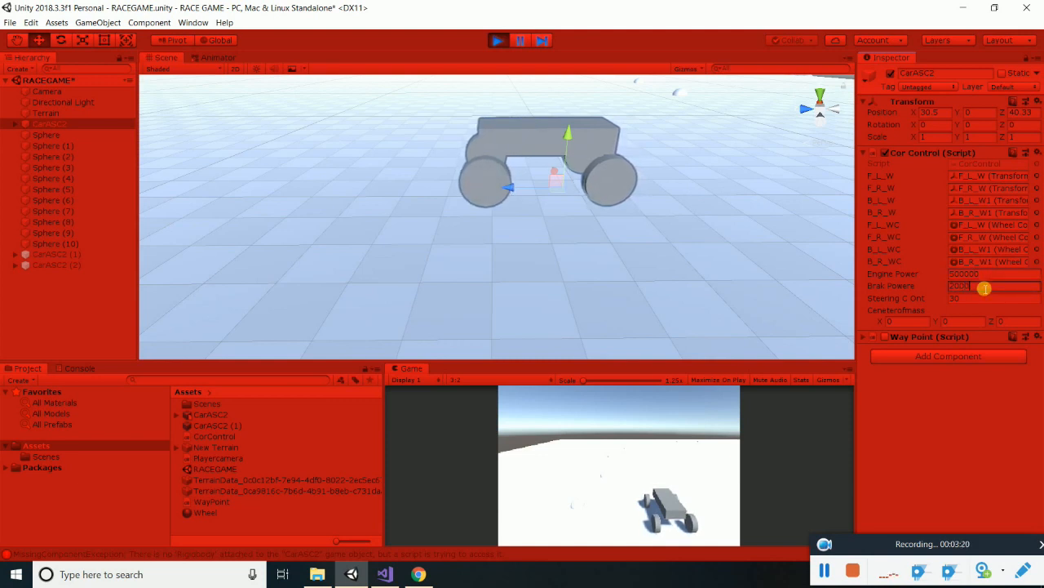
Test-drive the car forward and to the left in the running game
{"action": "left_click", "coordinate": [686, 443]}
{"action": "key", "text": "Up"}
{"action": "key", "text": "Left"}
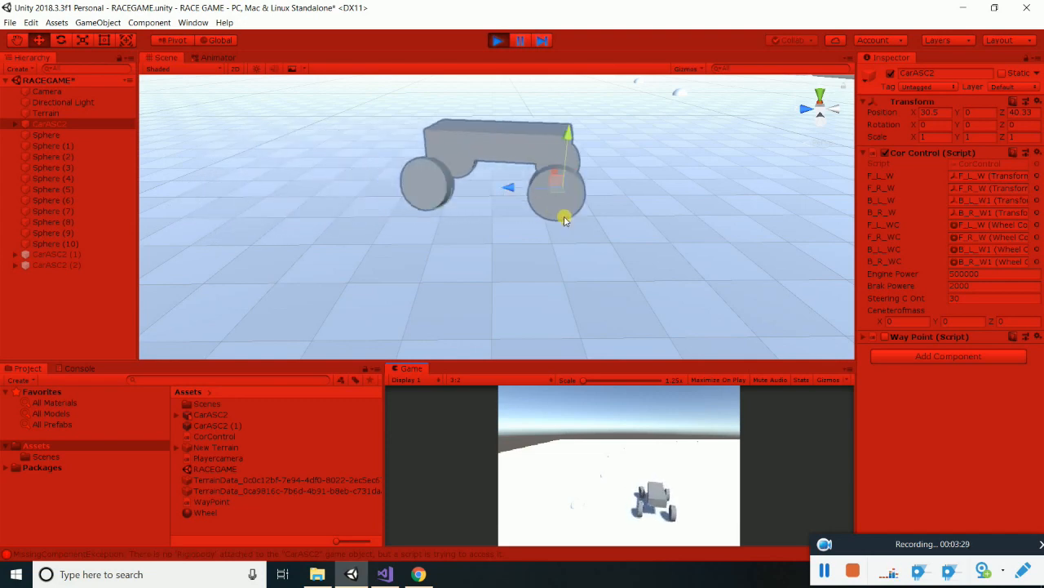
Stop the running game and remove the Rigidbody and Box Collider components from CarASC2's BODY object
{"action": "left_click", "coordinate": [497, 40]}
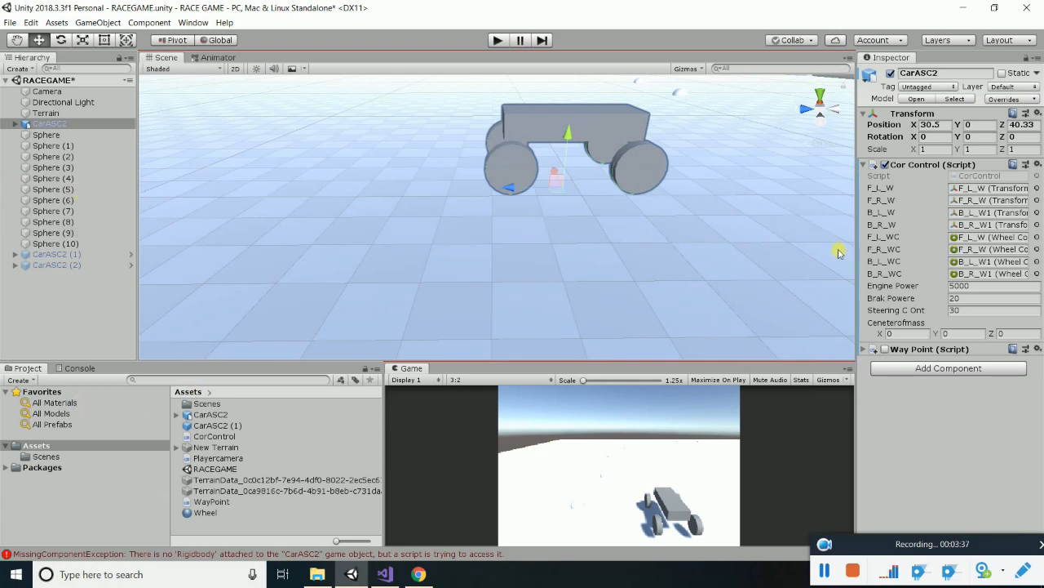
{"action": "left_click", "coordinate": [864, 165]}
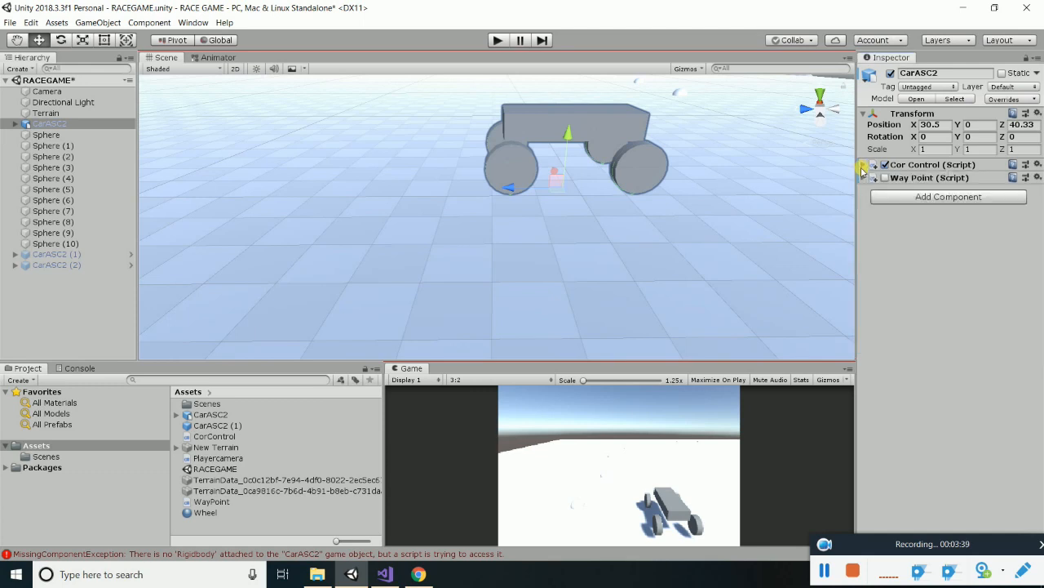
{"action": "left_click", "coordinate": [16, 123]}
{"action": "left_click", "coordinate": [45, 133]}
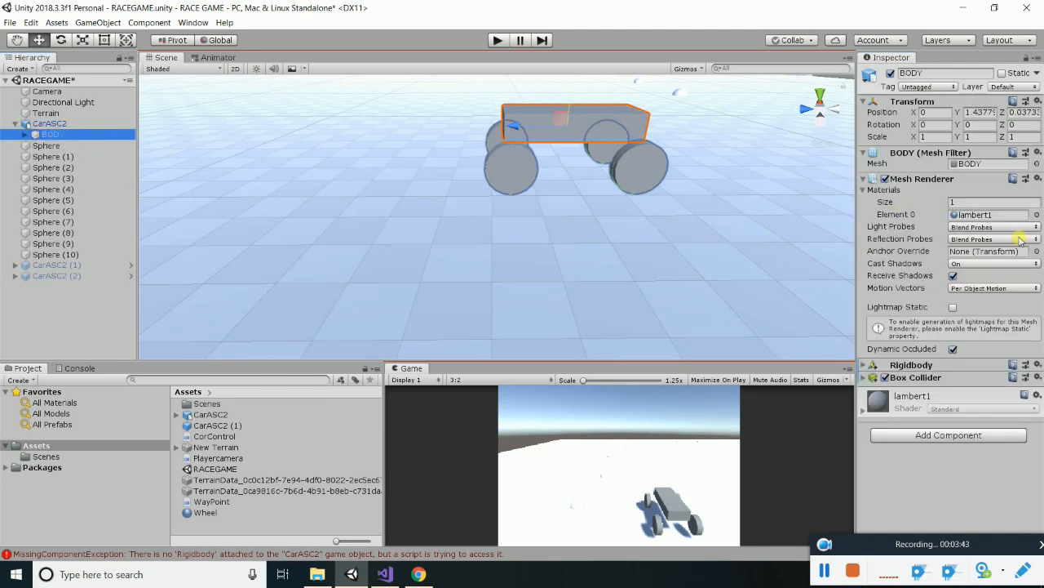
{"action": "left_click", "coordinate": [1039, 365]}
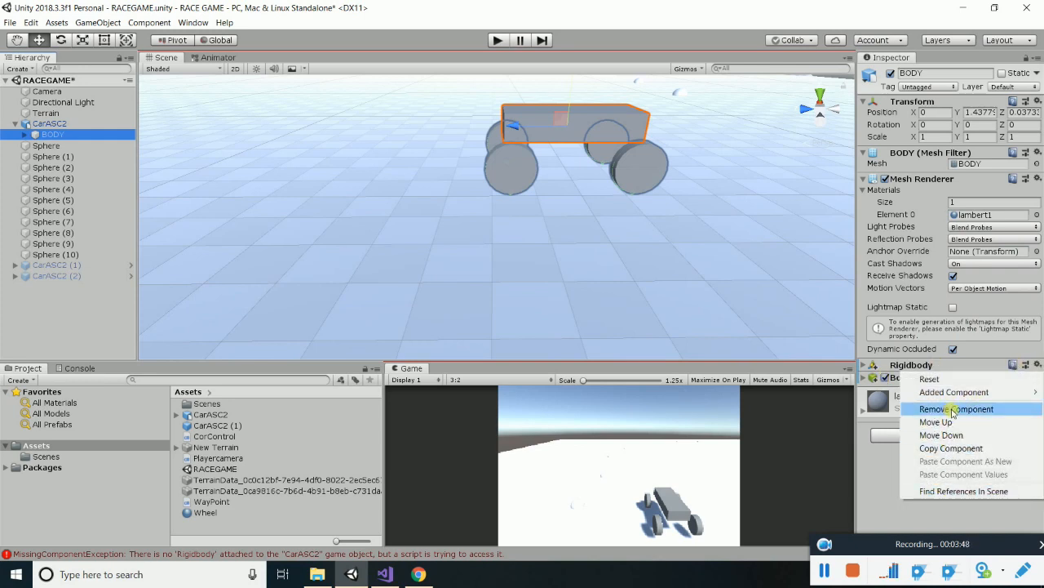
{"action": "left_click", "coordinate": [952, 411]}
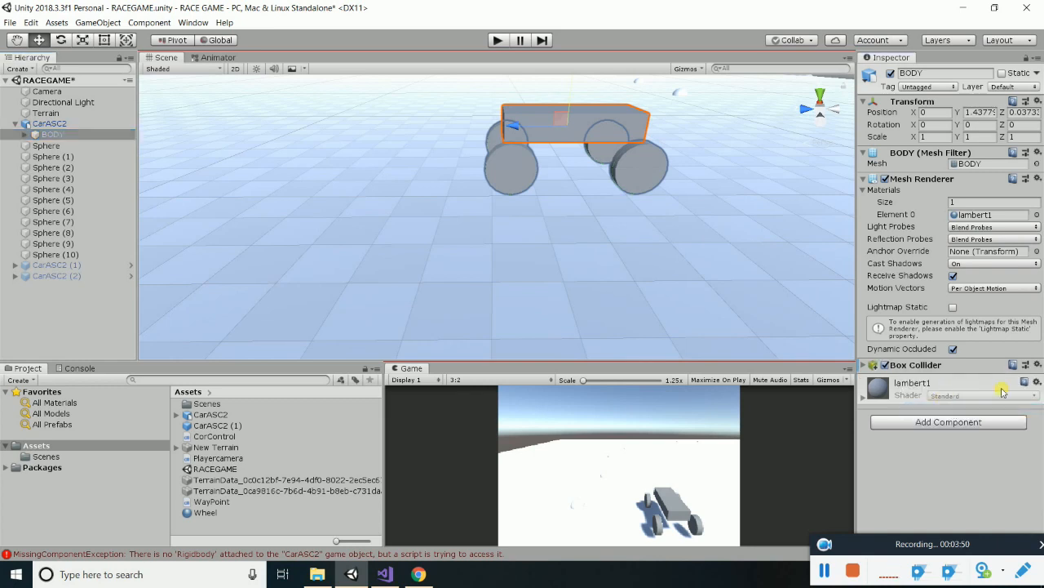
{"action": "left_click", "coordinate": [1037, 365]}
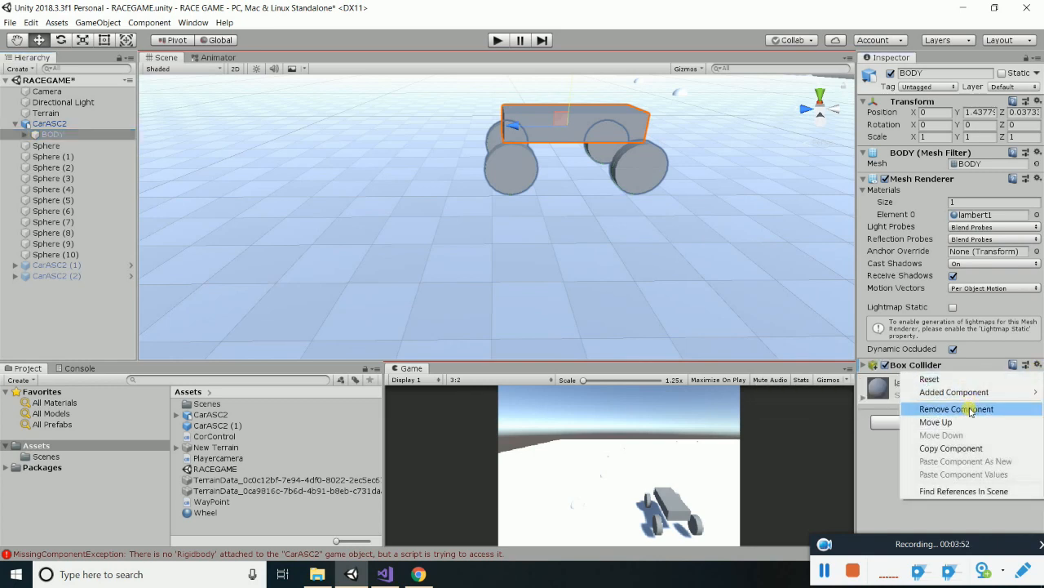
{"action": "left_click", "coordinate": [906, 406]}
Add a Box Collider component to the parent CarASC2 object
{"action": "left_click", "coordinate": [50, 123]}
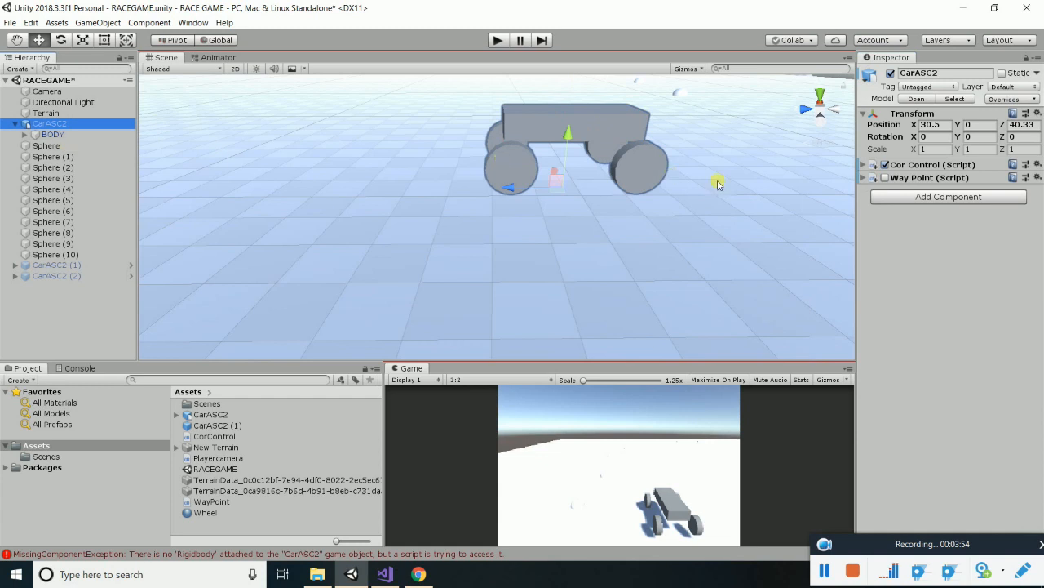
{"action": "left_click", "coordinate": [898, 199]}
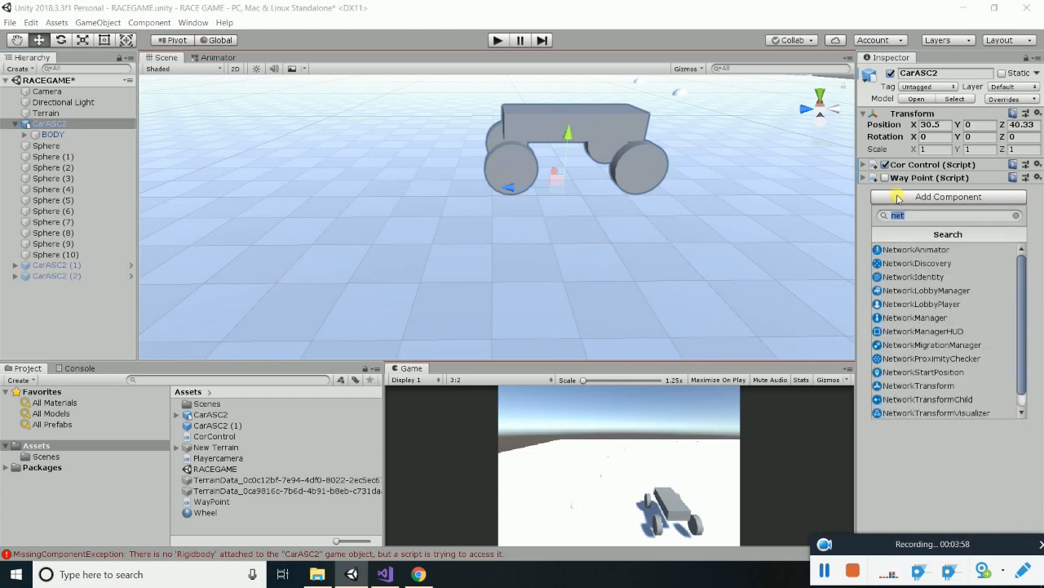
{"action": "type", "text": "bo"}
{"action": "left_click", "coordinate": [906, 263]}
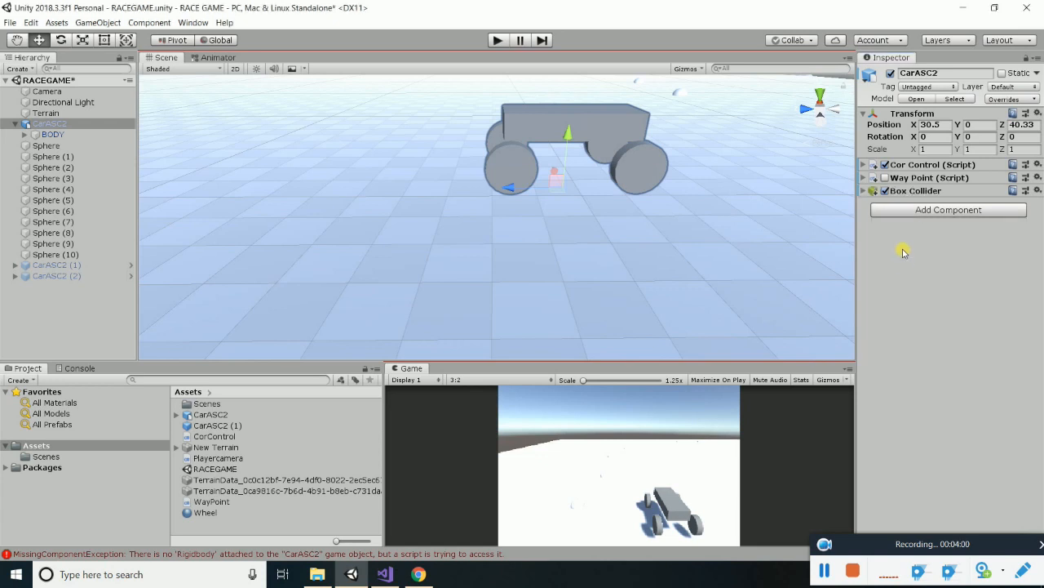
Add a Rigidbody component to CarASC2 and set its Mass to 1000
{"action": "left_click", "coordinate": [920, 210]}
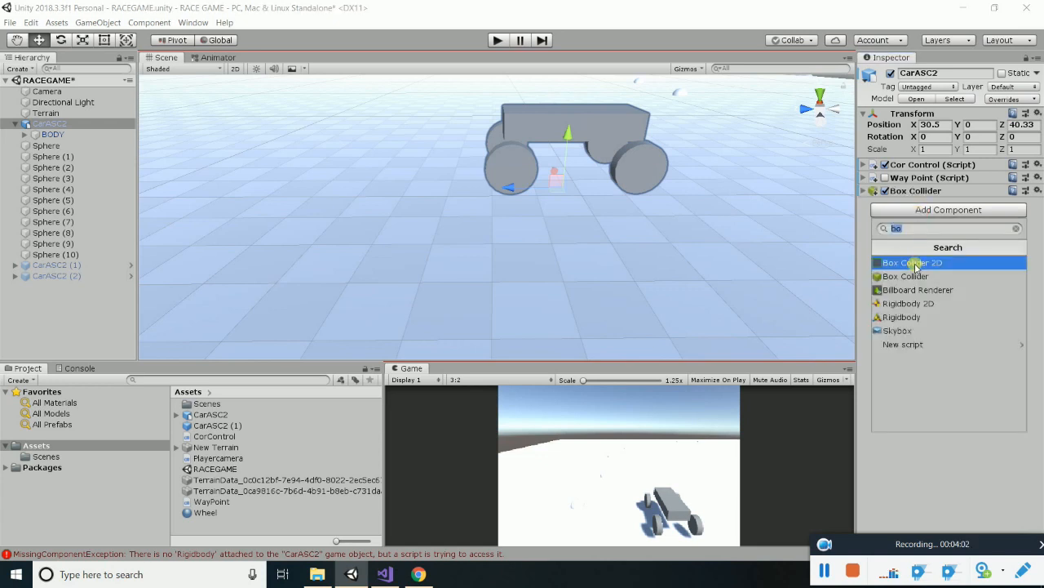
{"action": "type", "text": "ri"}
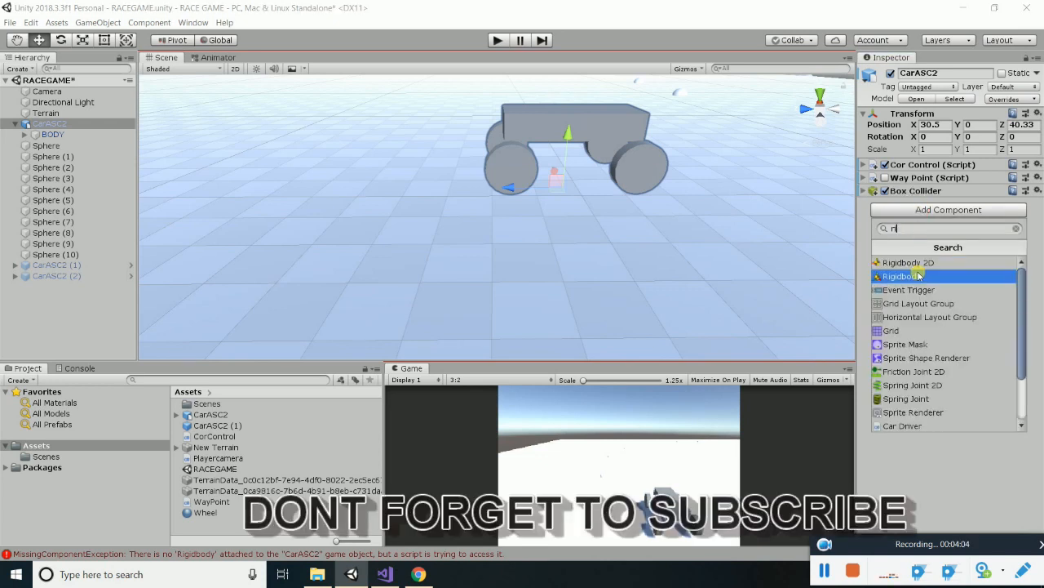
{"action": "left_click", "coordinate": [920, 277]}
{"action": "left_click", "coordinate": [861, 204]}
{"action": "left_click", "coordinate": [953, 215]}
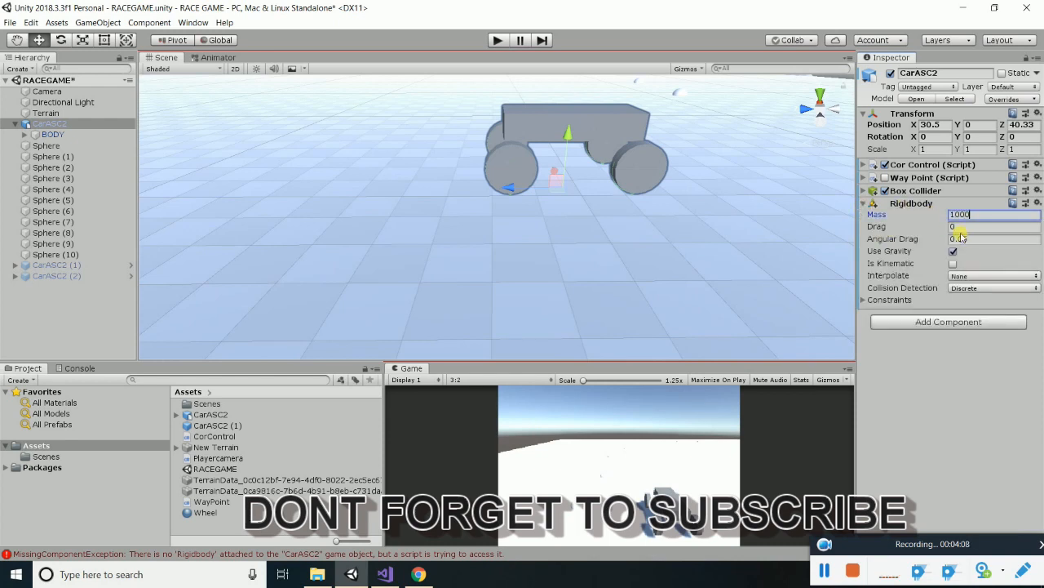
Raise CarASC2's Box Collider to the car body by setting its Center to Y 1.43 and Z 0
{"action": "left_click", "coordinate": [946, 193]}
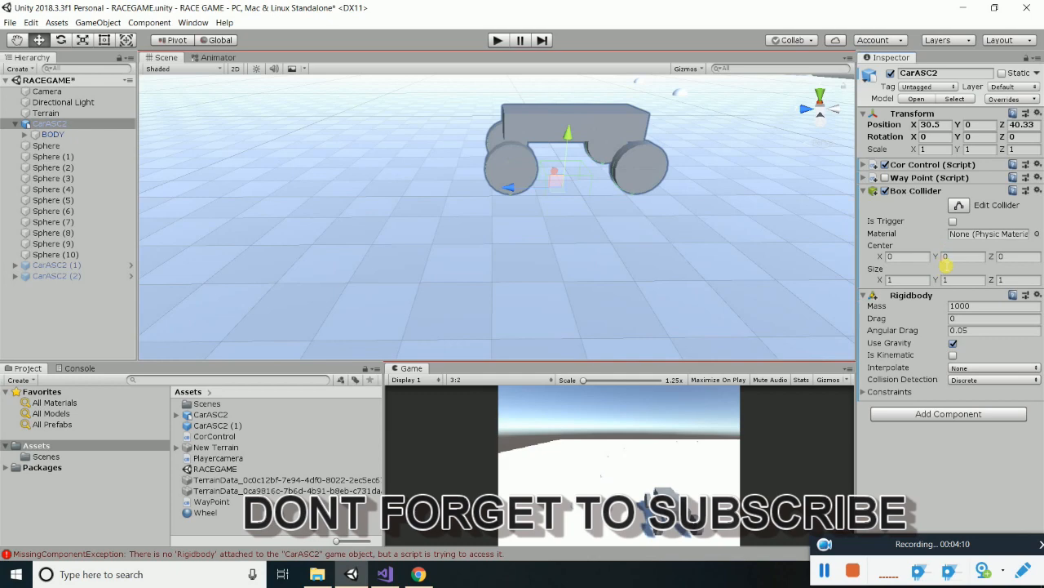
{"action": "scroll", "coordinate": [561, 201], "scroll_direction": "up", "scroll_amount": 1}
{"action": "scroll", "coordinate": [561, 201], "scroll_direction": "up", "scroll_amount": 3}
{"action": "middle_click_drag", "start_coordinate": [716, 221], "coordinate": [606, 340]}
{"action": "scroll", "coordinate": [606, 340], "scroll_direction": "up", "scroll_amount": 3}
{"action": "left_click_drag", "start_coordinate": [606, 326], "coordinate": [603, 213], "text": "alt"}
{"action": "left_click_drag", "start_coordinate": [940, 260], "coordinate": [971, 268]}
{"action": "scroll", "coordinate": [697, 276], "scroll_direction": "down", "scroll_amount": 2, "text": "alt"}
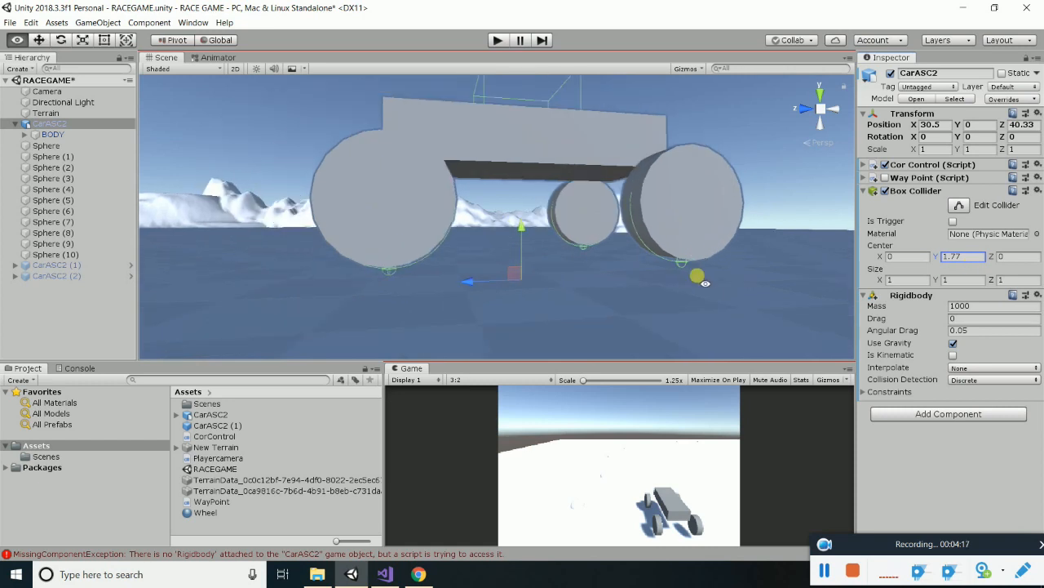
{"action": "left_click_drag", "start_coordinate": [718, 239], "coordinate": [704, 264], "text": "alt"}
{"action": "left_click_drag", "start_coordinate": [938, 258], "coordinate": [1002, 260]}
{"action": "type", "text": "0"}
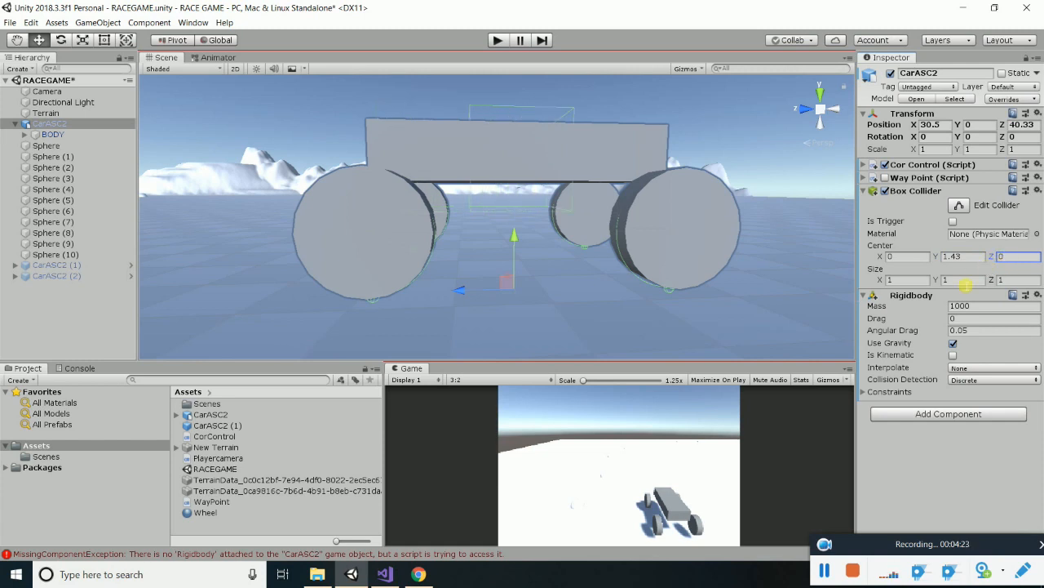
Fit the Box Collider to the car body with Size X 1.15, Y 0.66, Z 3.06 and Center Y 1.47
{"action": "left_click_drag", "start_coordinate": [945, 280], "coordinate": [933, 259]}
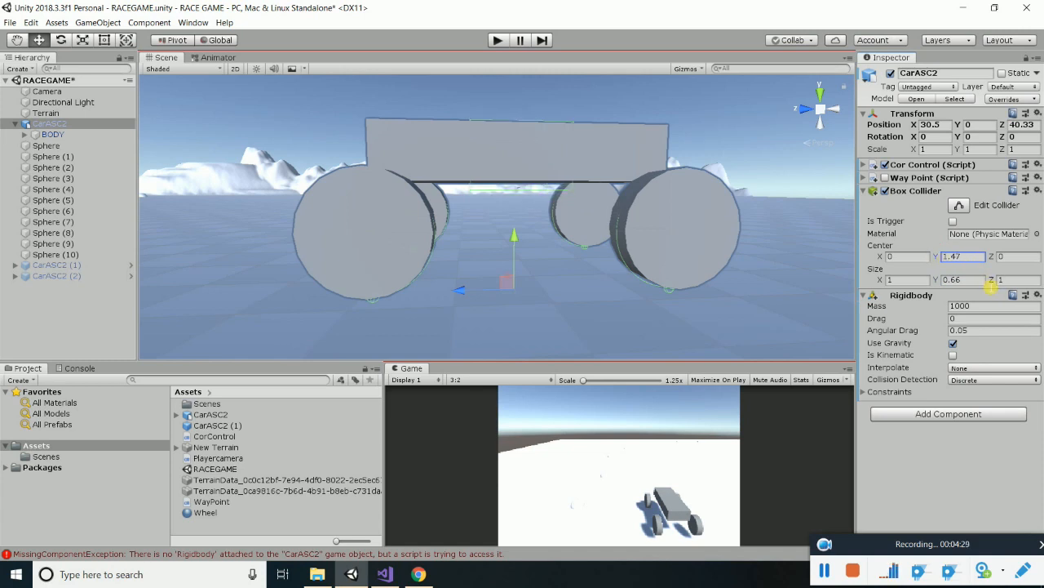
{"action": "left_click", "coordinate": [990, 280]}
{"action": "left_click_drag", "start_coordinate": [1001, 279], "coordinate": [1017, 279]}
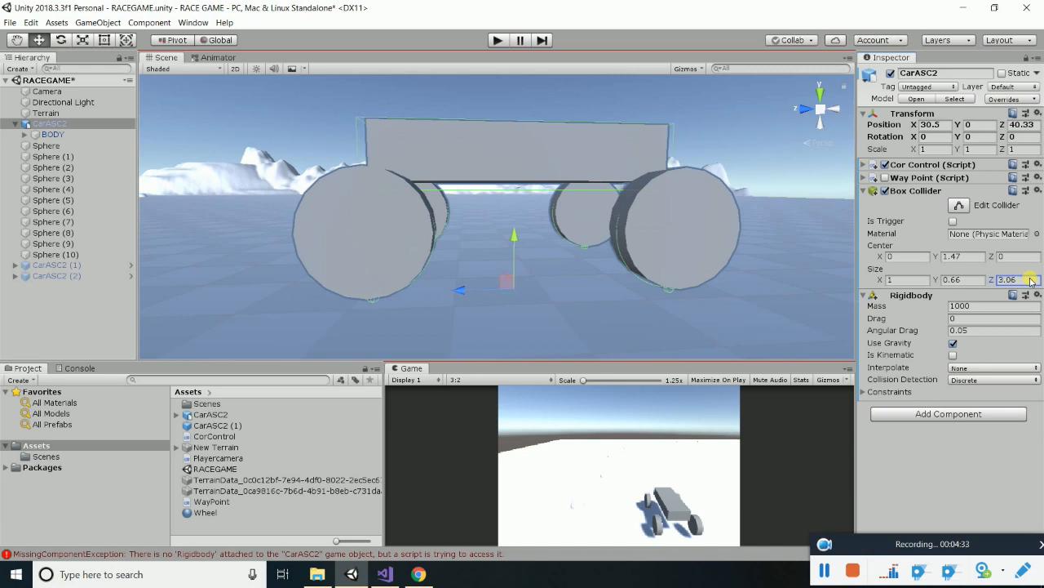
{"action": "left_click_drag", "start_coordinate": [583, 217], "coordinate": [944, 248], "text": "alt"}
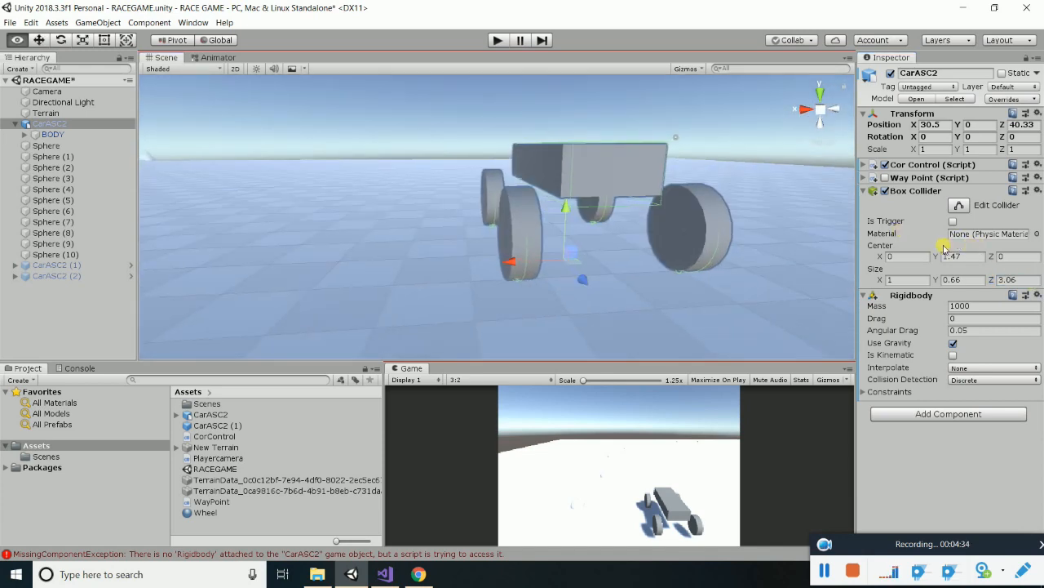
{"action": "left_click", "coordinate": [889, 257]}
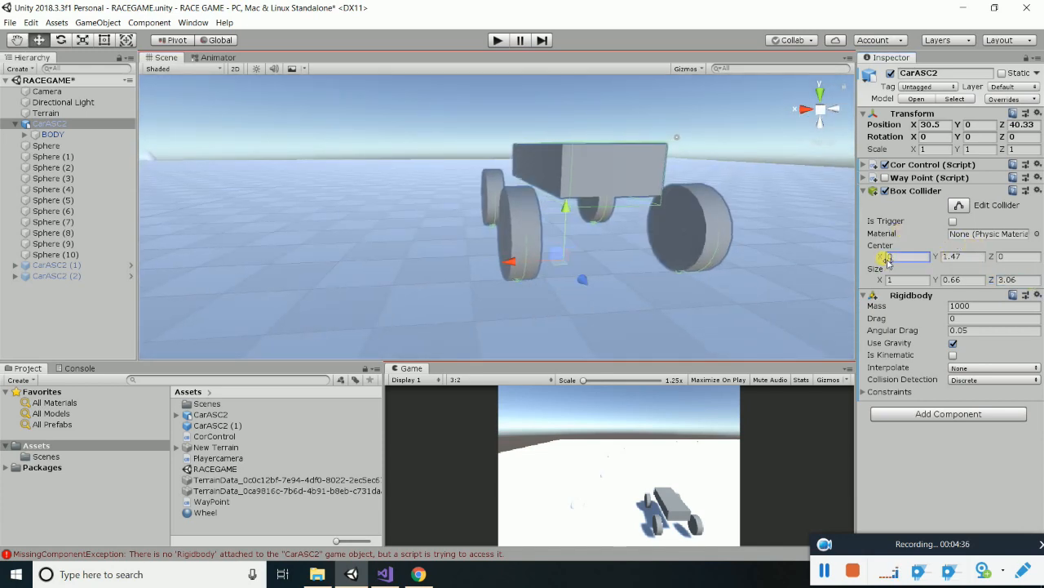
{"action": "left_click", "coordinate": [888, 280]}
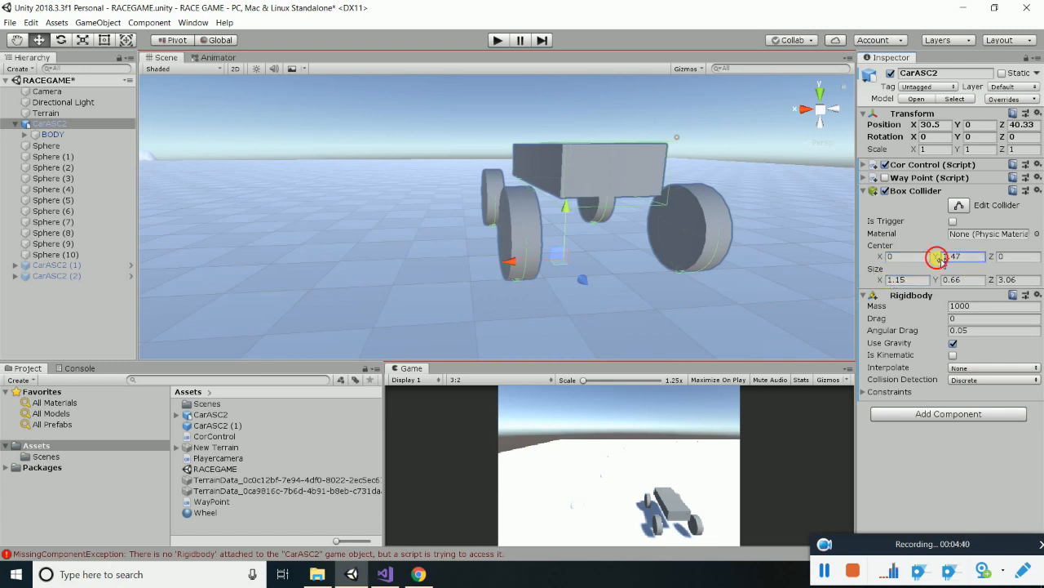
Try offsetting the Box Collider's Center along Z and to 0.08 in X, and reset both to 0
{"action": "left_click", "coordinate": [996, 262]}
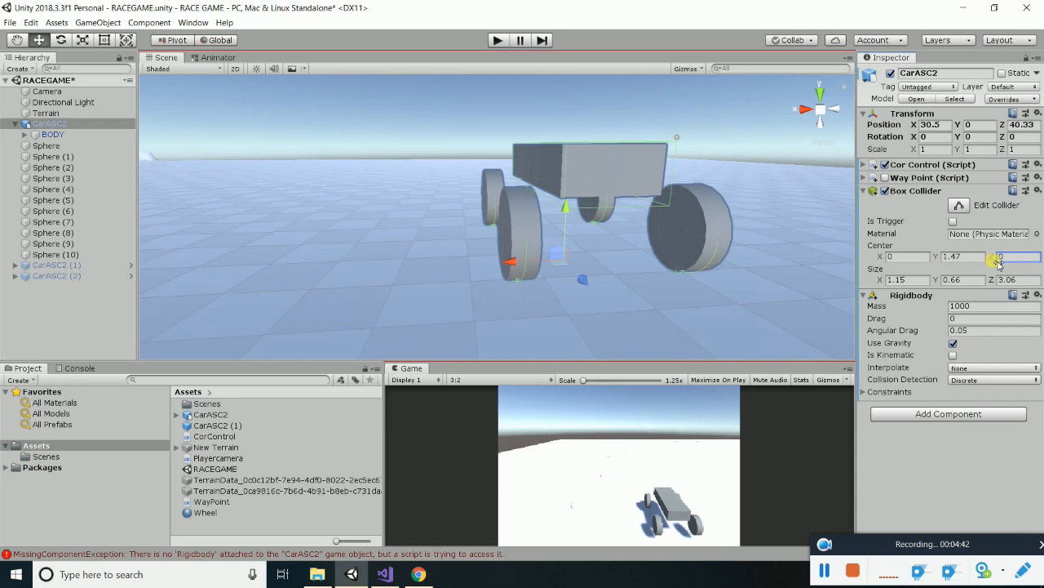
{"action": "type", "text": "-0.23"}
{"action": "left_click_drag", "start_coordinate": [884, 260], "coordinate": [891, 259]}
{"action": "left_click_drag", "start_coordinate": [781, 219], "coordinate": [749, 231], "text": "alt"}
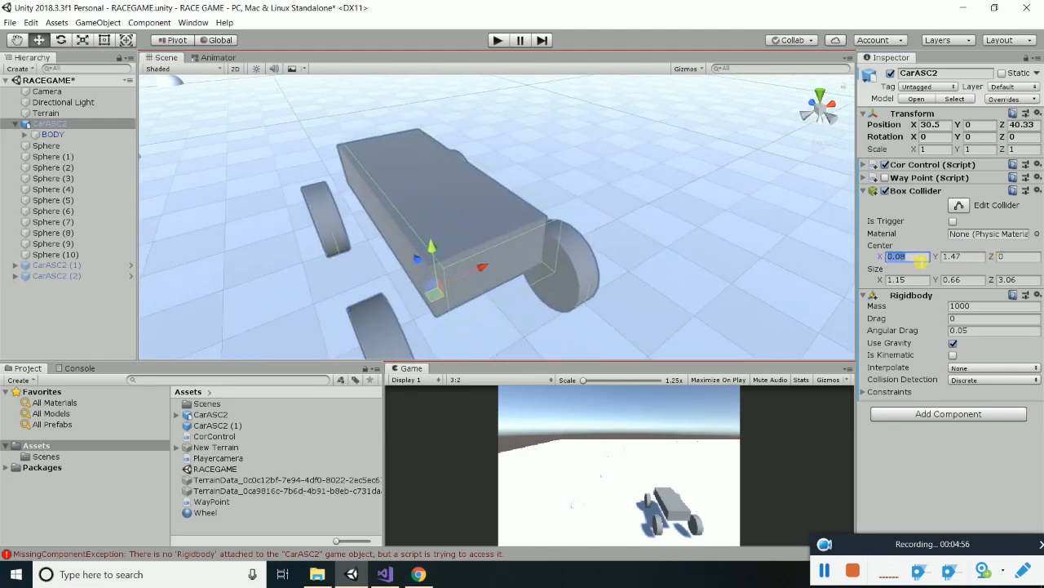
{"action": "type", "text": "0"}
{"action": "key", "text": "Tab"}
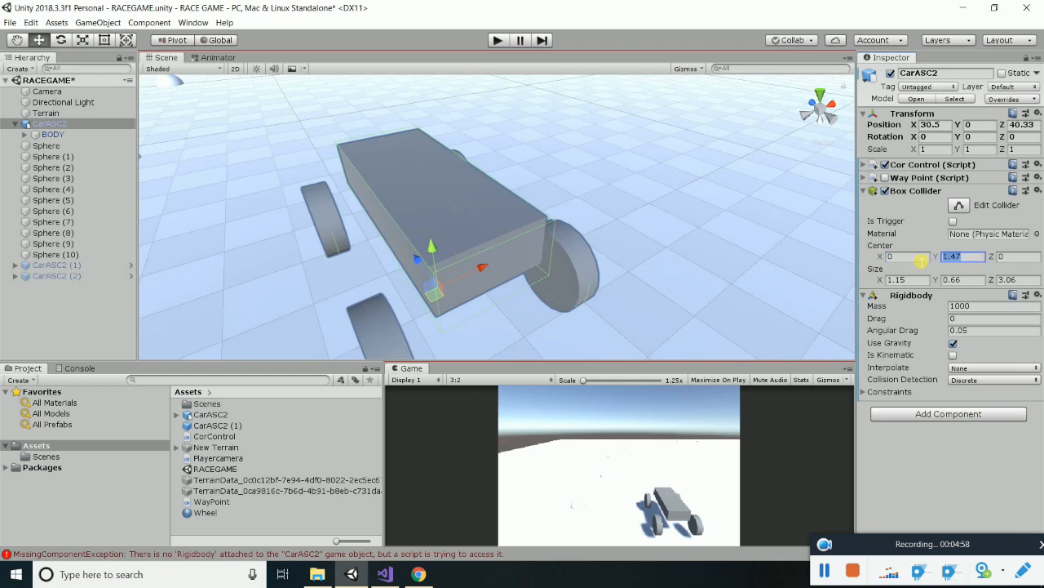
{"action": "key", "text": "Tab"}
Widen the Box Collider to Size X 1.19 and check its fit around the car body
{"action": "left_click_drag", "start_coordinate": [571, 253], "coordinate": [737, 258], "text": "alt"}
{"action": "left_click_drag", "start_coordinate": [885, 282], "coordinate": [885, 284]}
{"action": "left_click_drag", "start_coordinate": [645, 245], "coordinate": [761, 272], "text": "alt"}
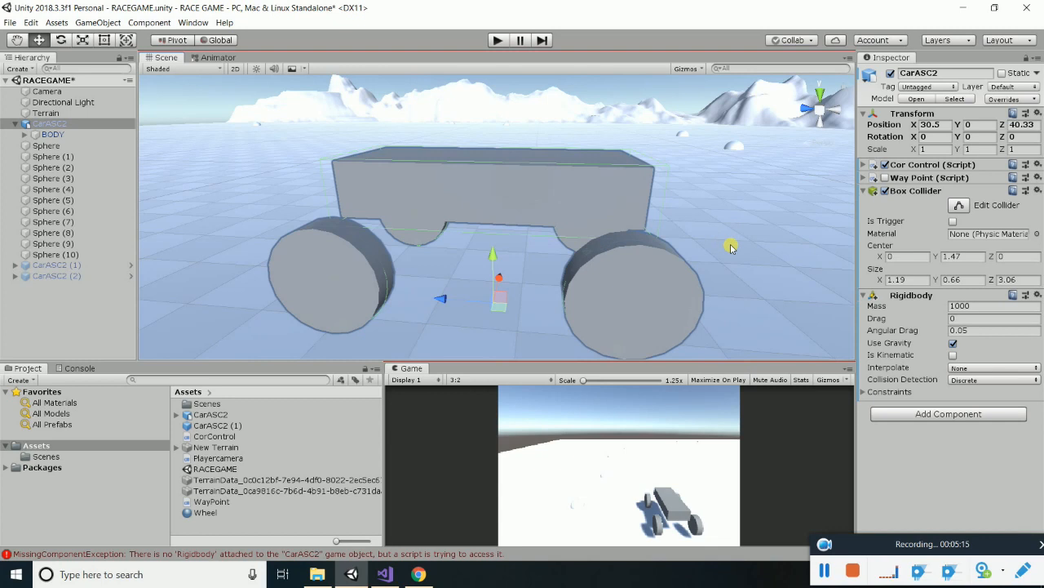
{"action": "scroll", "coordinate": [731, 247], "scroll_direction": "down", "scroll_amount": 2}
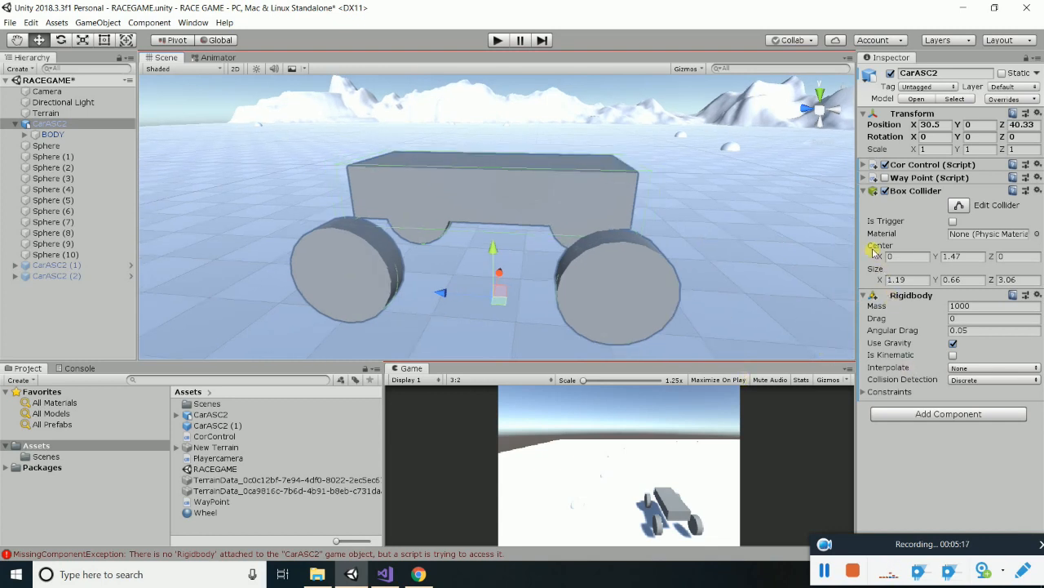
Collapse the Box Collider settings and expand BODY and its Wheels group to list the individual wheel objects
{"action": "left_click", "coordinate": [862, 191]}
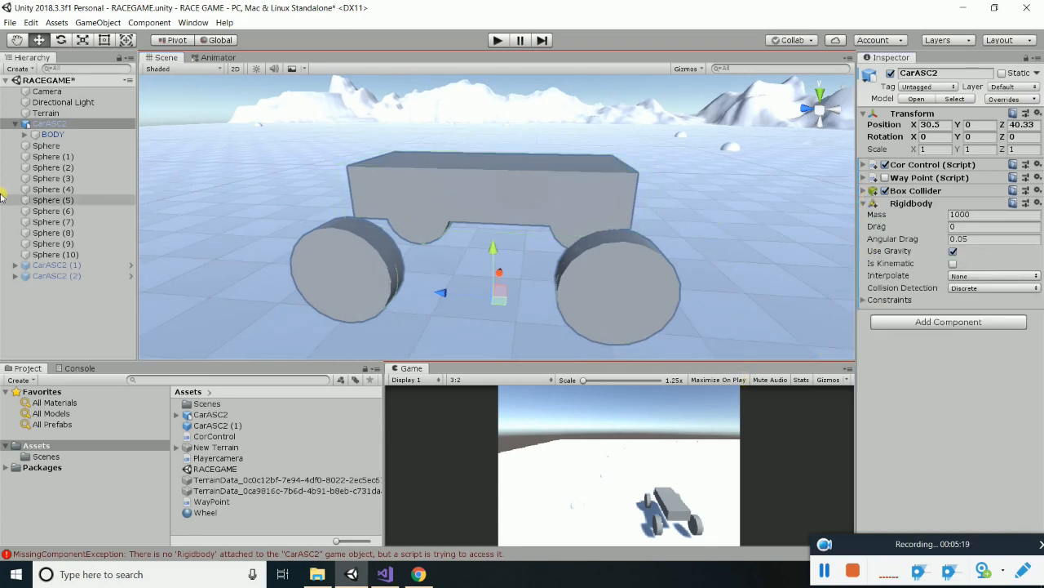
{"action": "left_click", "coordinate": [25, 134]}
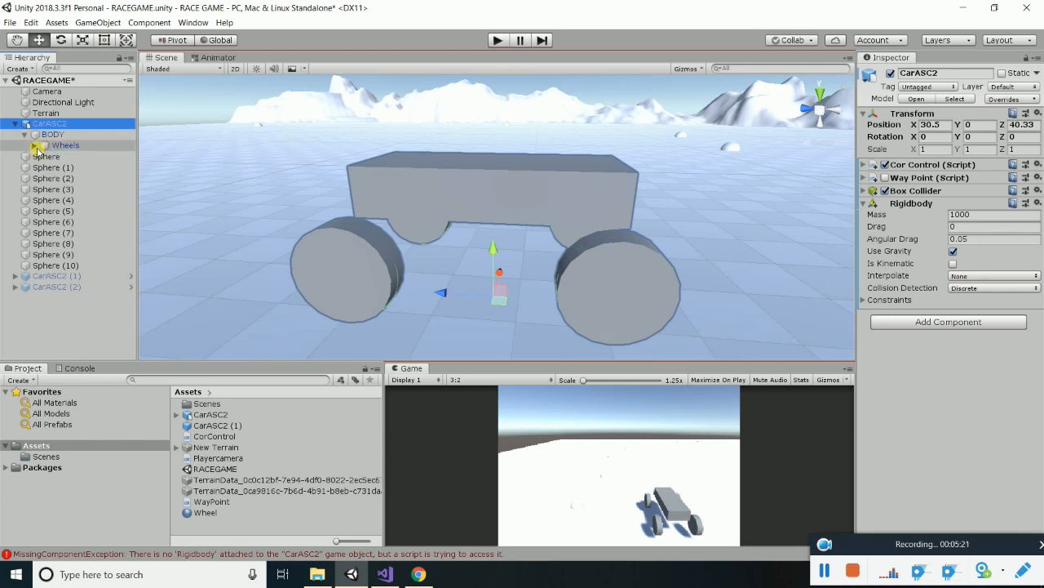
{"action": "left_click", "coordinate": [35, 145]}
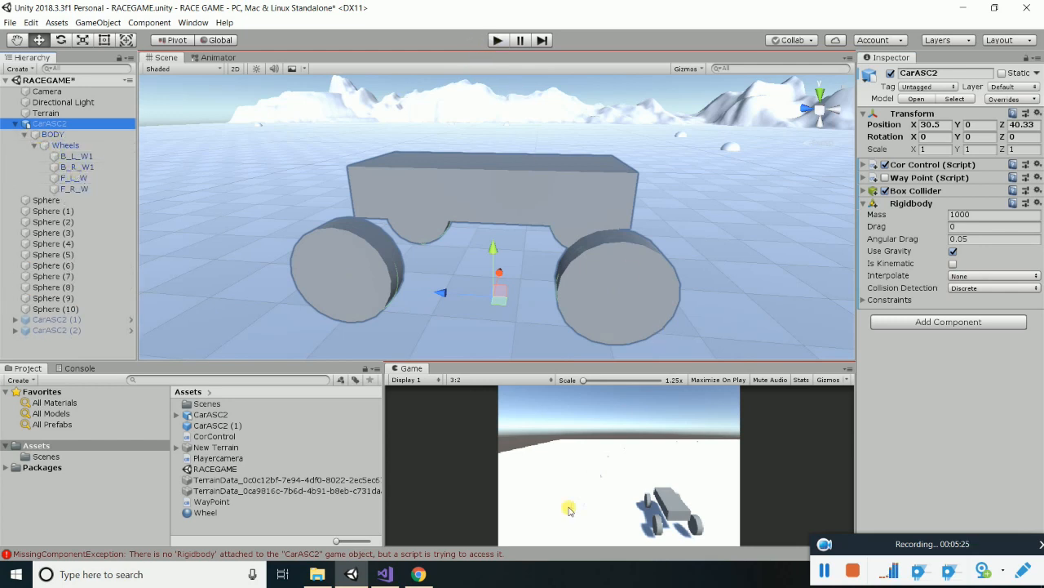
Switch to Chrome, search Google for "land texture ih hd" and show the image results for "land texture in hd"
{"action": "left_click", "coordinate": [419, 574]}
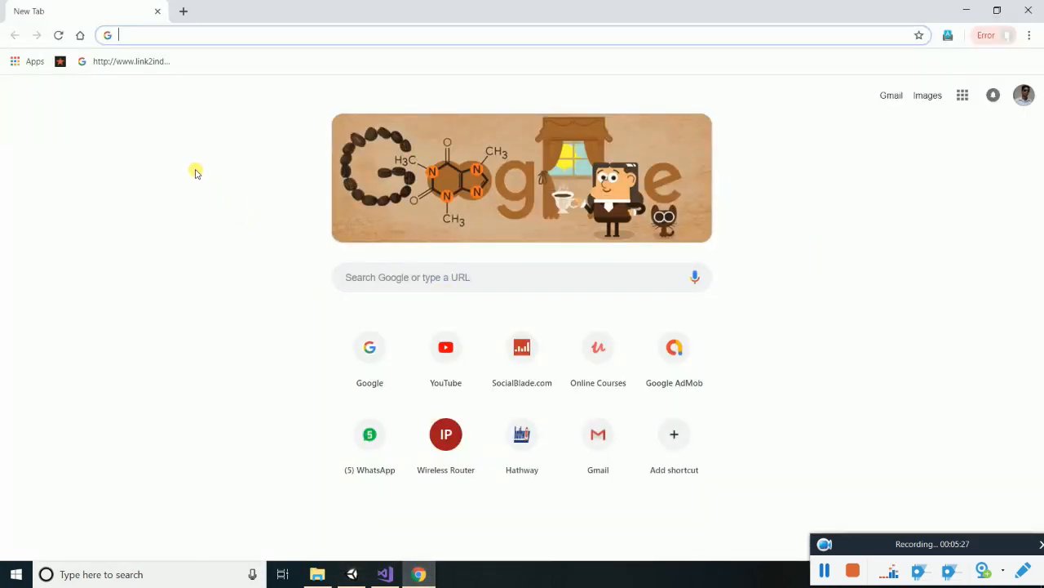
{"action": "left_click", "coordinate": [388, 281]}
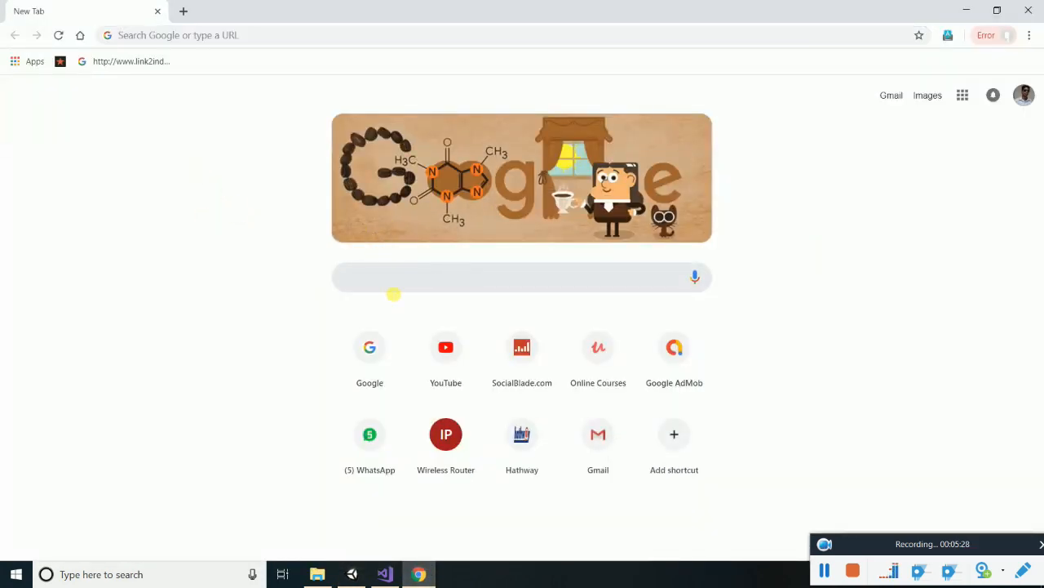
{"action": "type", "text": "land texture ih hd"}
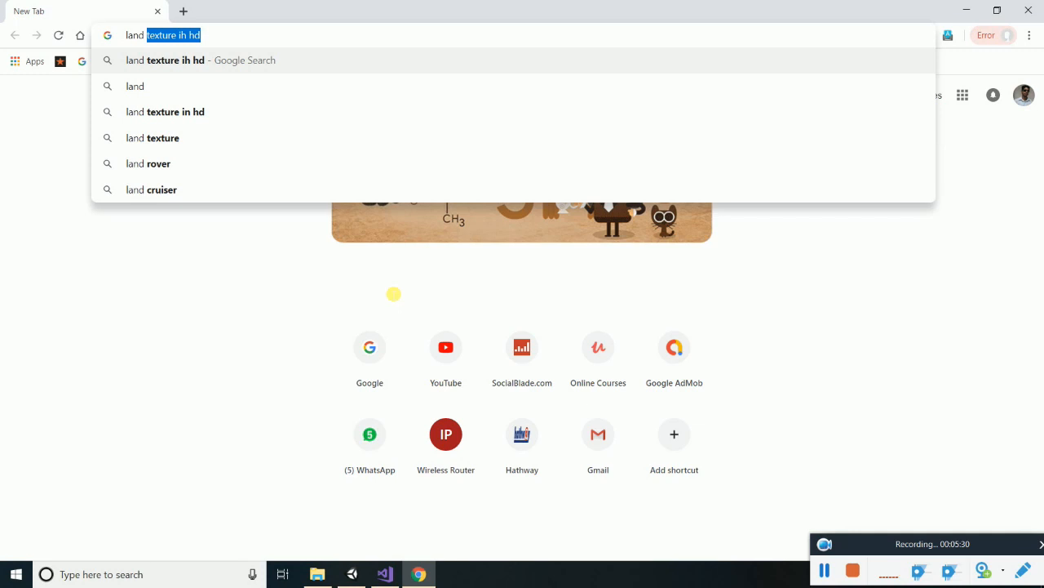
{"action": "key", "text": "Return"}
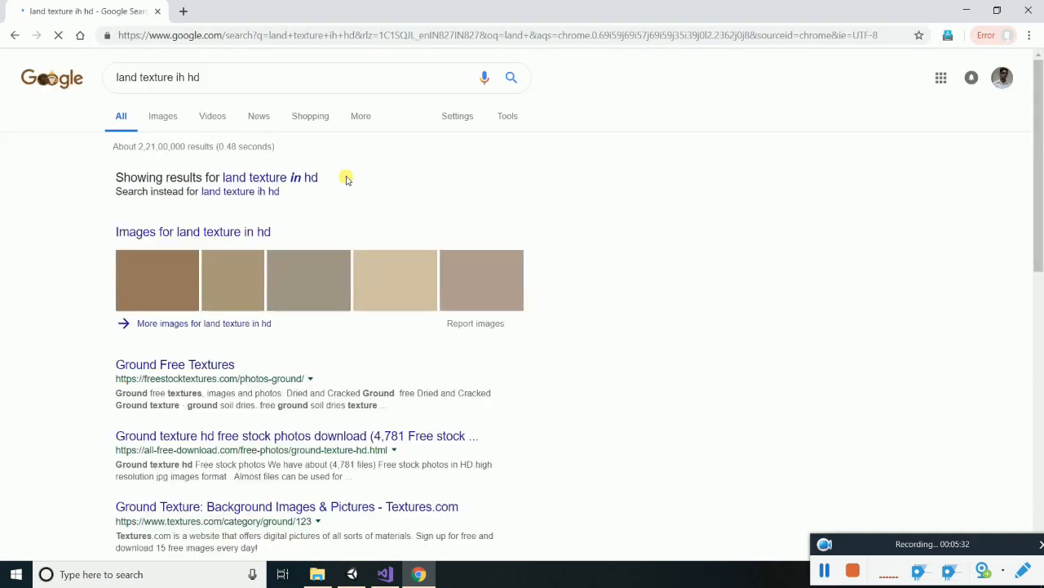
{"action": "left_click", "coordinate": [264, 324]}
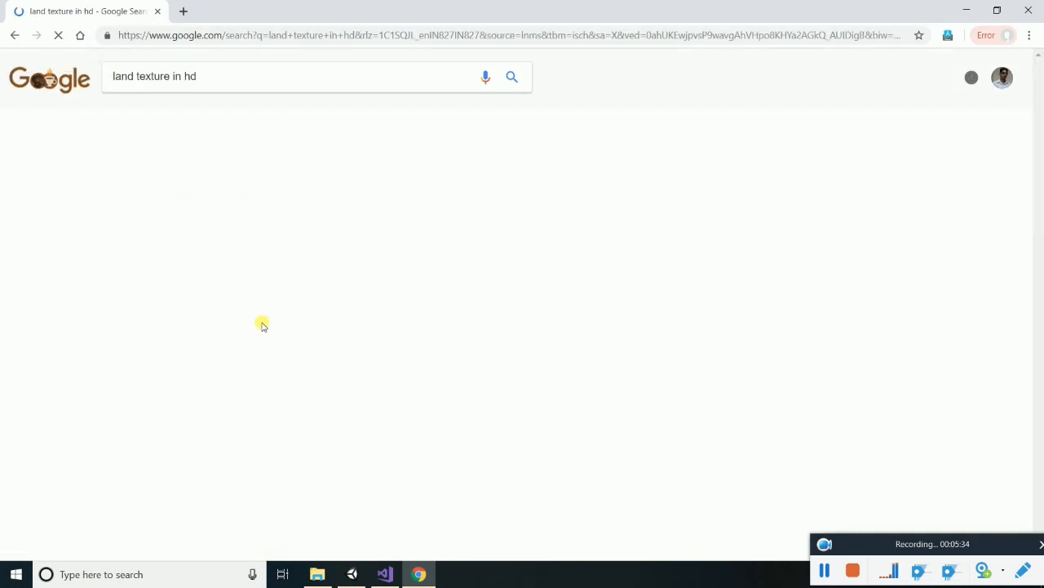
Compare grass textures in the image results and save the "Real Green Grass Texture" image to the Desktop as 9055489-real-green-grass-texture-image
{"action": "scroll", "coordinate": [264, 324], "scroll_direction": "down", "scroll_amount": 5}
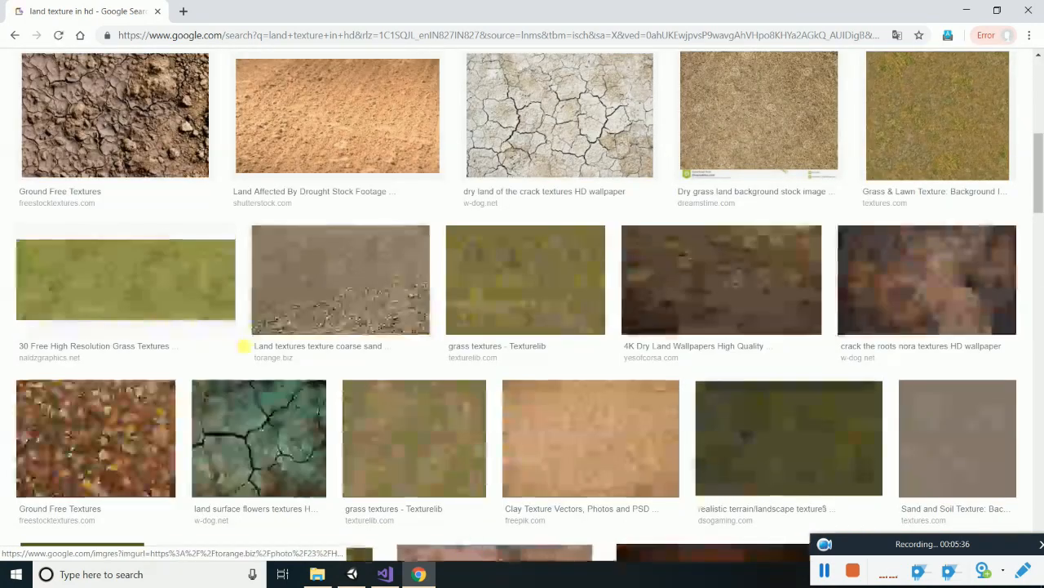
{"action": "left_click", "coordinate": [153, 306]}
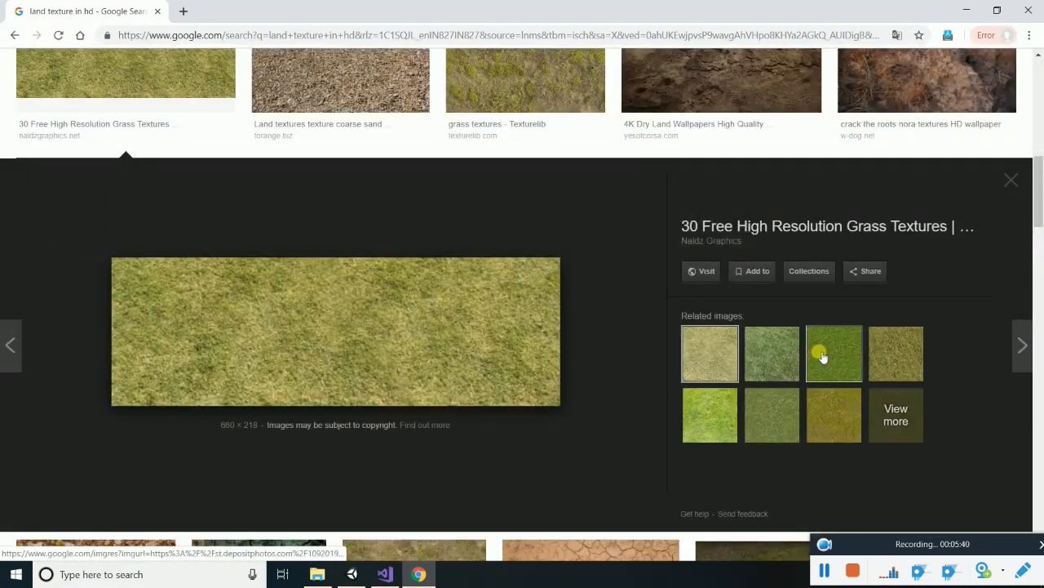
{"action": "left_click", "coordinate": [821, 354]}
{"action": "left_click", "coordinate": [782, 377]}
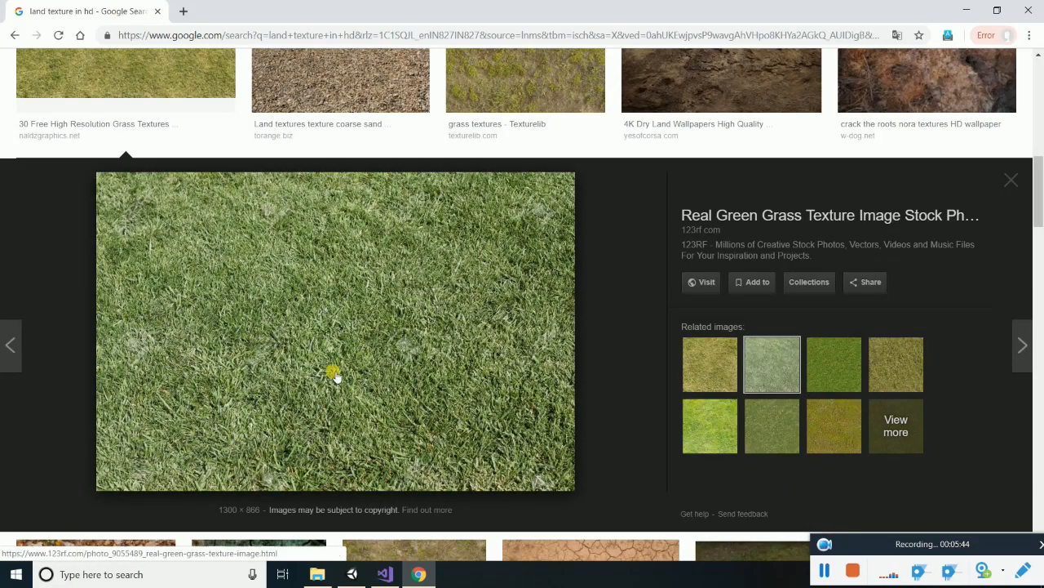
{"action": "left_click", "coordinate": [736, 435]}
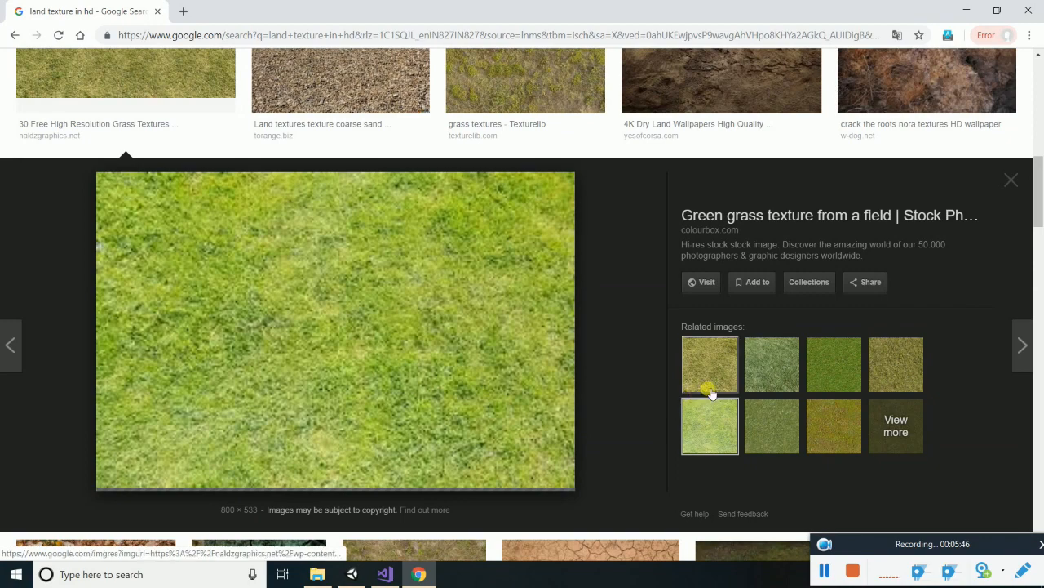
{"action": "left_click", "coordinate": [770, 368]}
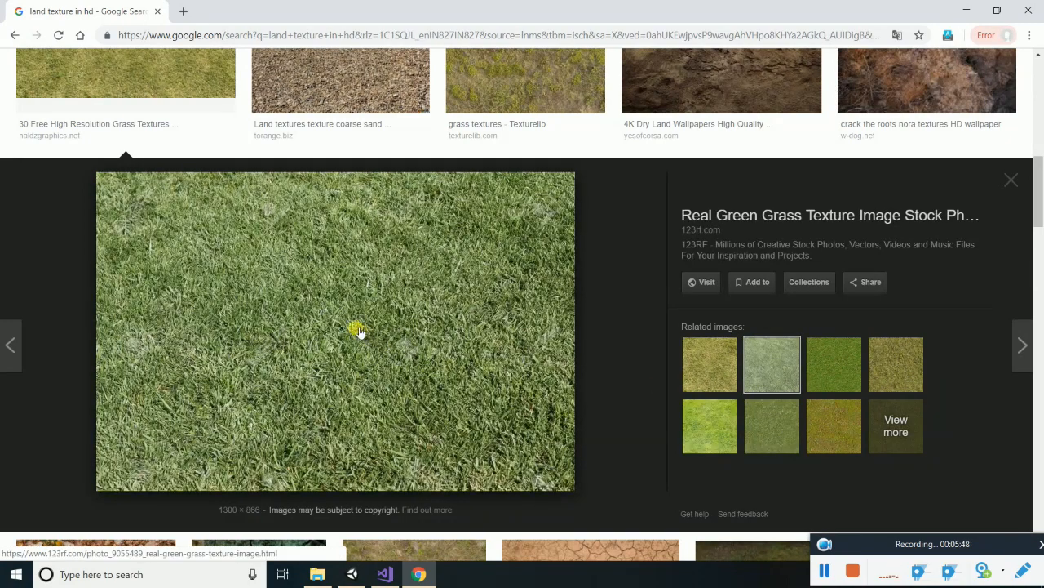
{"action": "right_click", "coordinate": [286, 263]}
{"action": "left_click", "coordinate": [337, 388]}
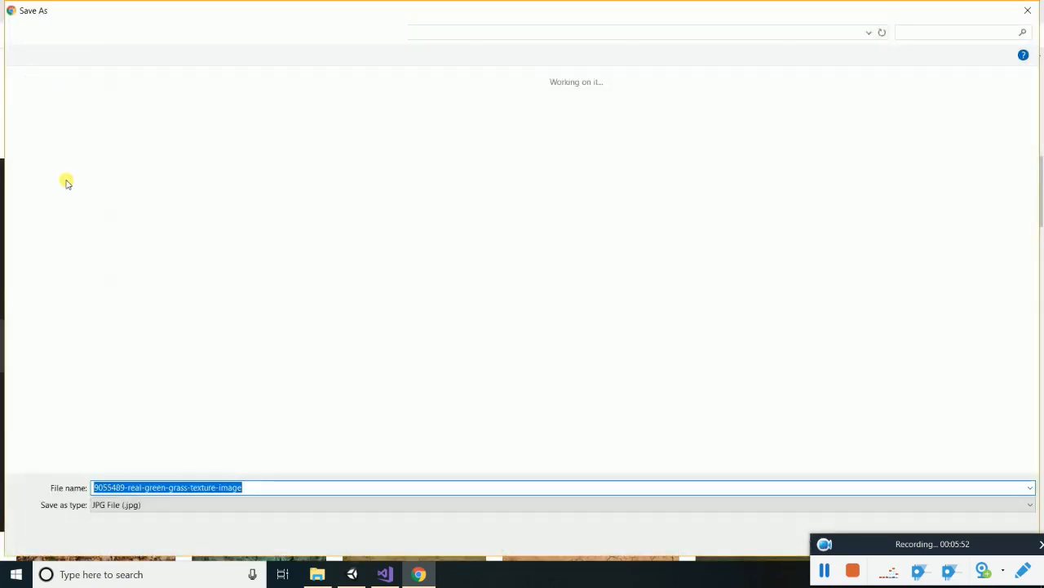
{"action": "left_click", "coordinate": [911, 535]}
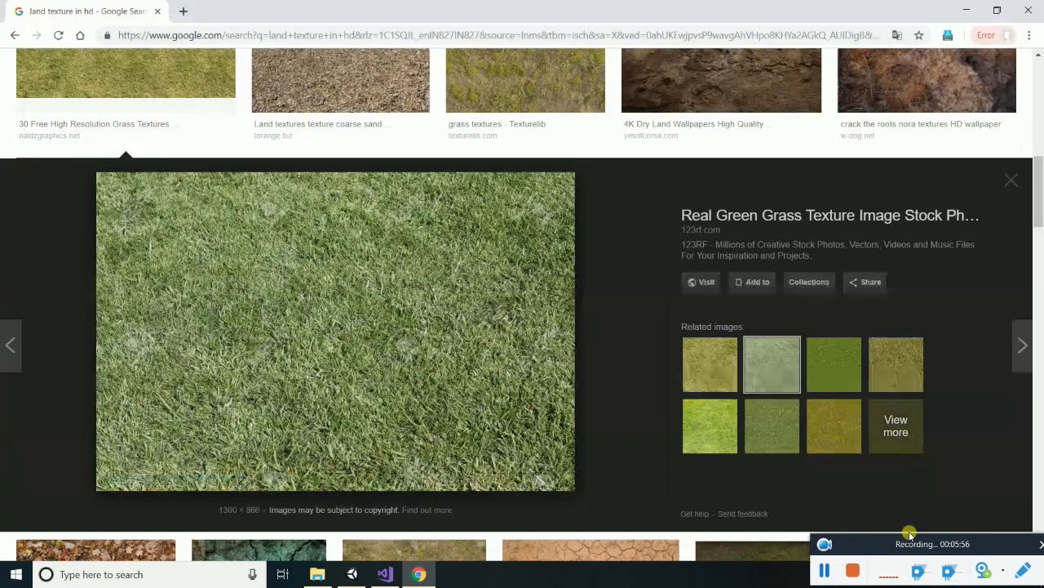
Find the cracked "Land desert texture" image in the results and save it to the Desktop as cracked_earth_texture_196488
{"action": "scroll", "coordinate": [343, 220], "scroll_direction": "up", "scroll_amount": 10}
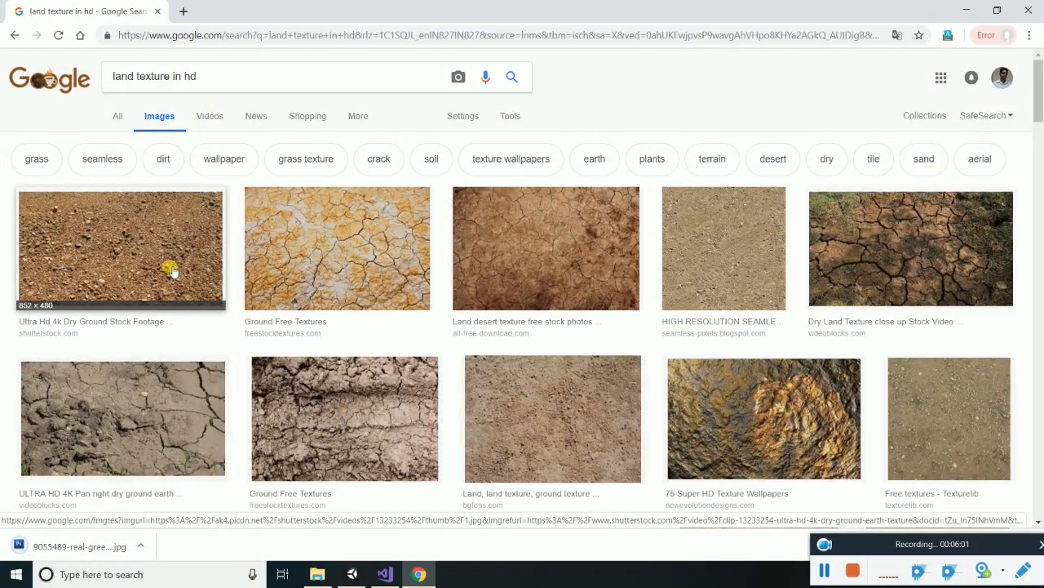
{"action": "scroll", "coordinate": [345, 331], "scroll_direction": "down", "scroll_amount": 3}
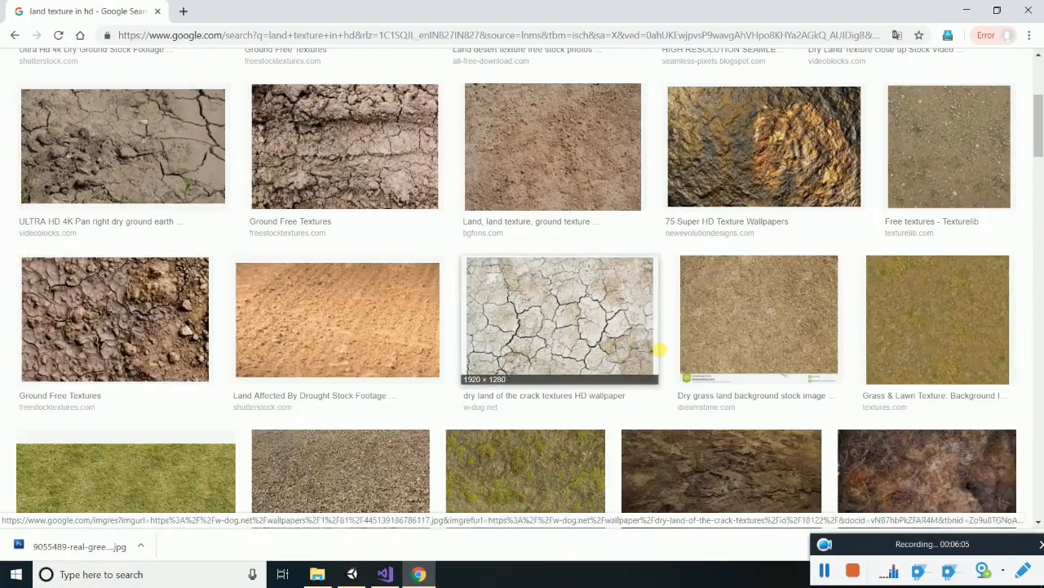
{"action": "scroll", "coordinate": [701, 343], "scroll_direction": "up", "scroll_amount": 2}
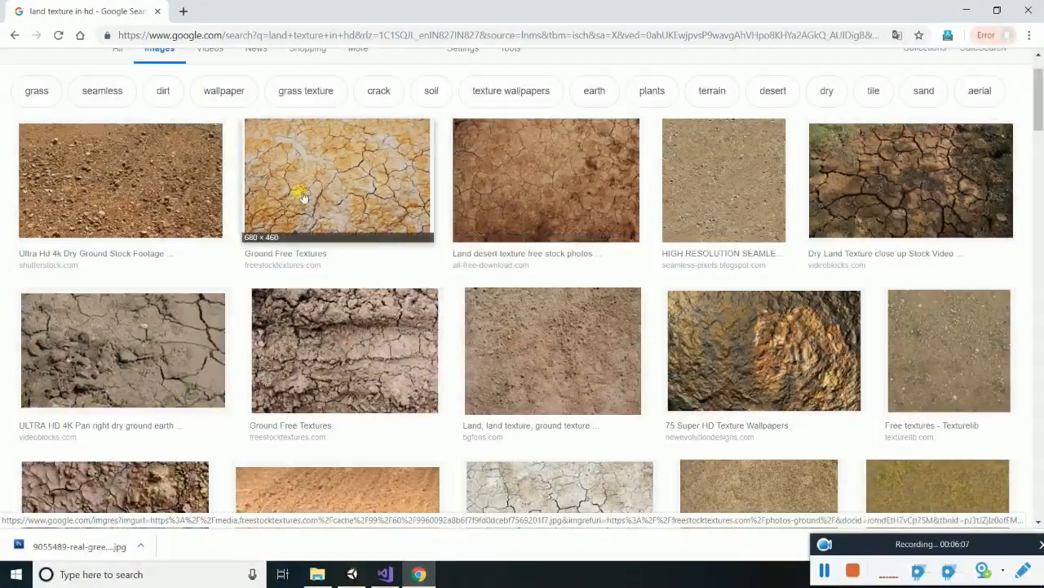
{"action": "left_click", "coordinate": [523, 182]}
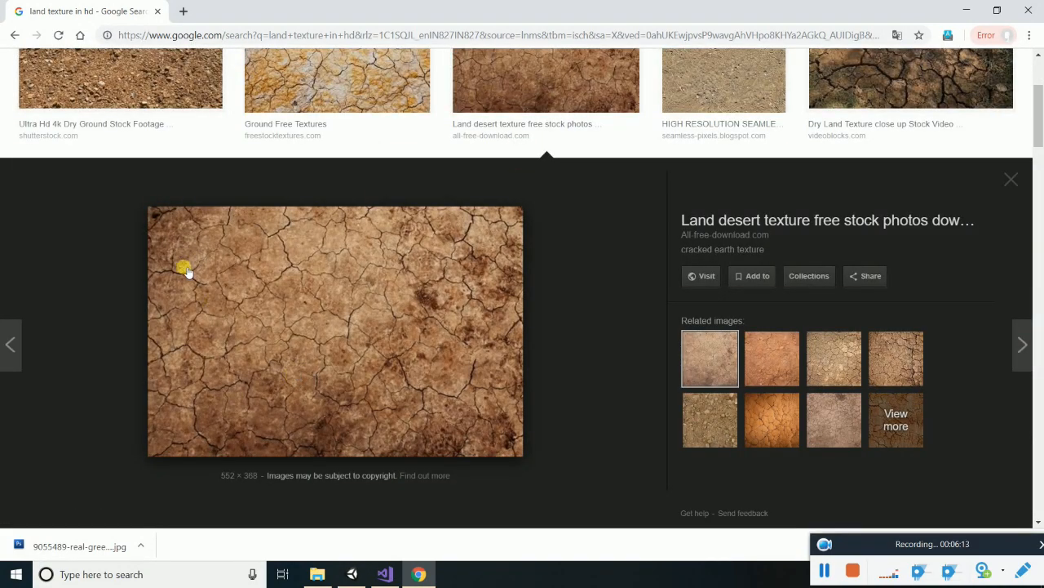
{"action": "right_click", "coordinate": [333, 352]}
{"action": "left_click", "coordinate": [378, 477]}
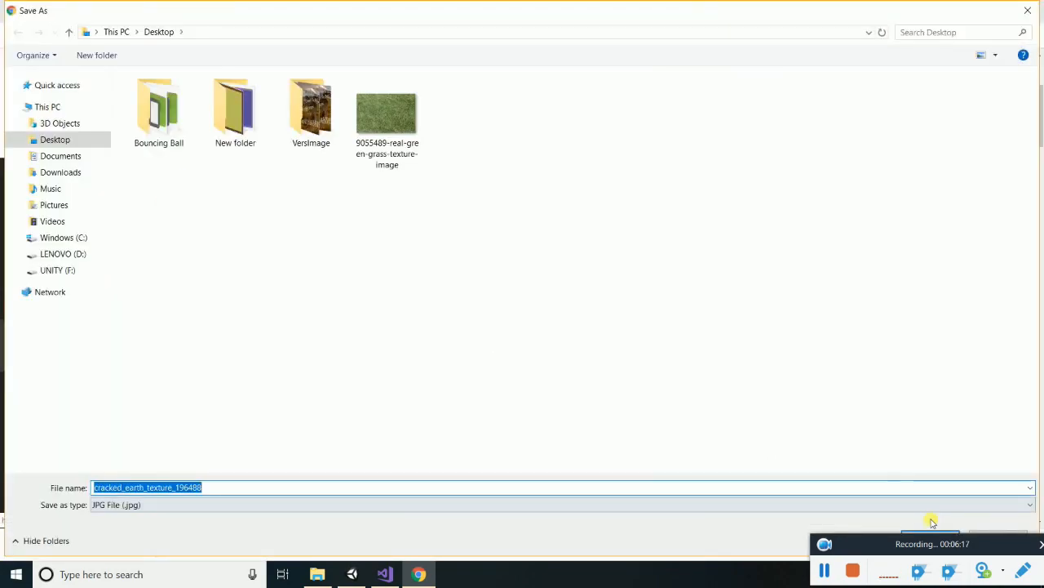
{"action": "left_click", "coordinate": [926, 535]}
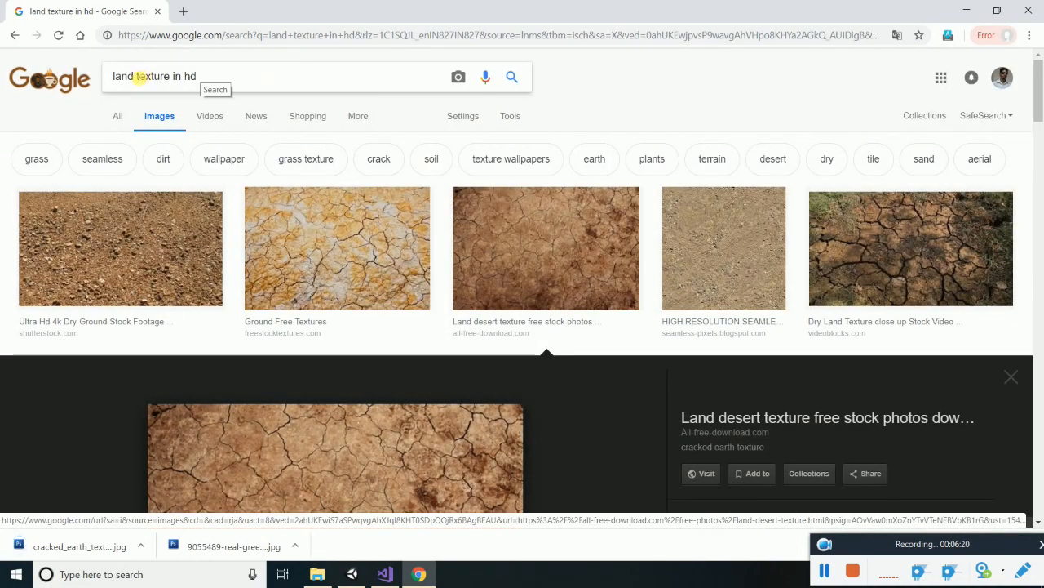
Change the image search to "wheel texture png" and run it
{"action": "left_click_drag", "start_coordinate": [135, 76], "coordinate": [60, 88]}
{"action": "type", "text": "wheel"}
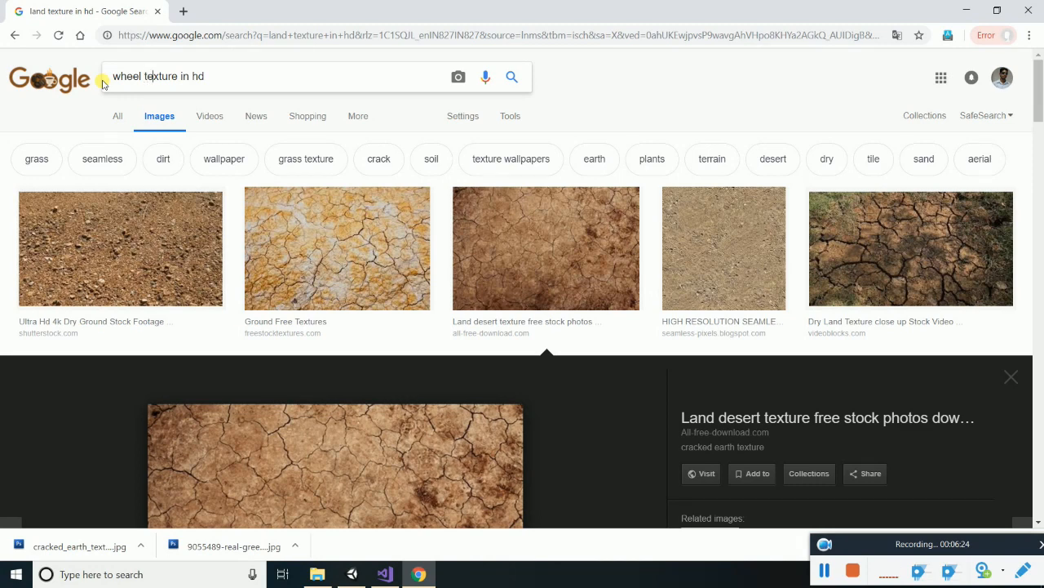
{"action": "key", "text": "End"}
{"action": "key", "text": "BackSpace"}
{"action": "key", "text": "BackSpace"}
{"action": "key", "text": "BackSpace"}
{"action": "key", "text": "BackSpace"}
{"action": "type", "text": "in"}
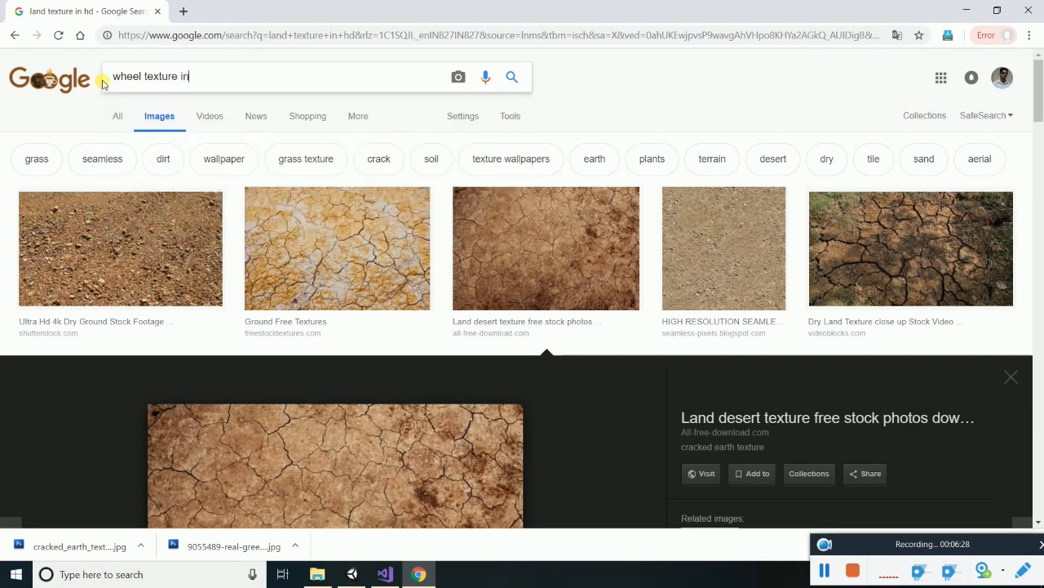
{"action": "key", "text": "BackSpace"}
{"action": "key", "text": "BackSpace"}
{"action": "type", "text": "p"}
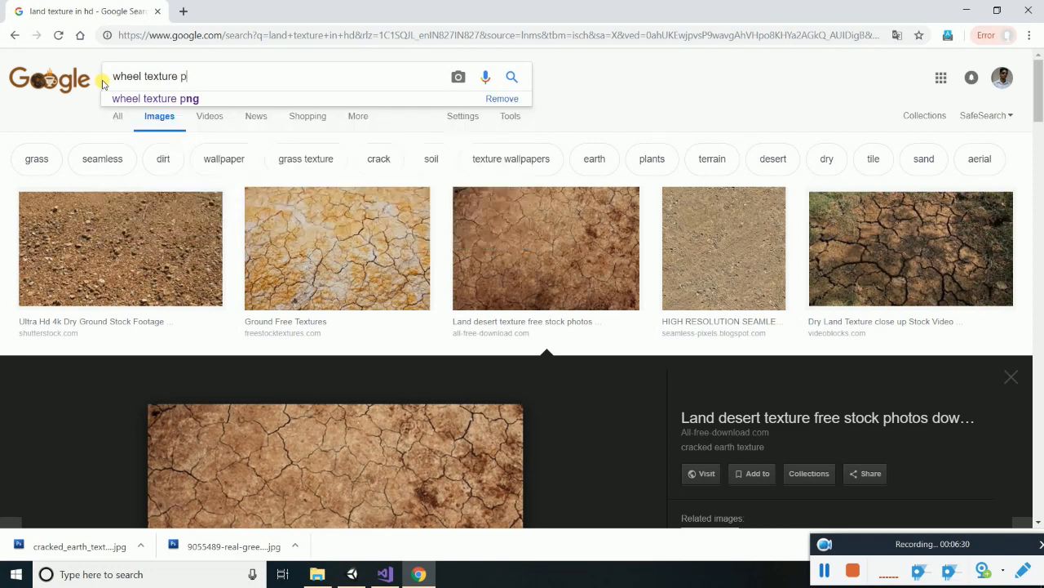
{"action": "type", "text": "ng"}
{"action": "key", "text": "Return"}
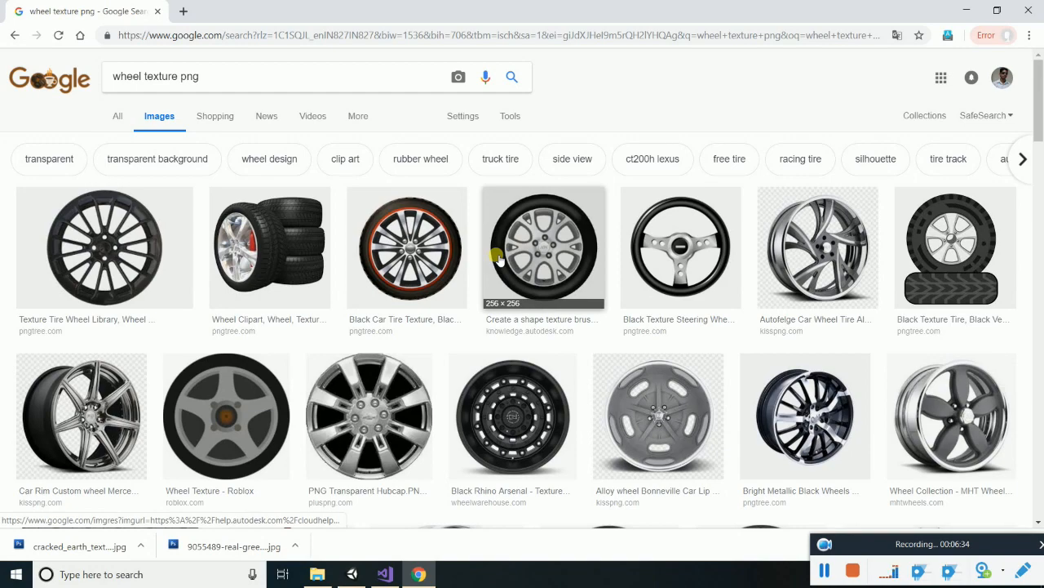
Browse the wheel images and save the pluspng.com car wheel picture to the Desktop as a PNG file
{"action": "scroll", "coordinate": [501, 268], "scroll_direction": "down", "scroll_amount": 5}
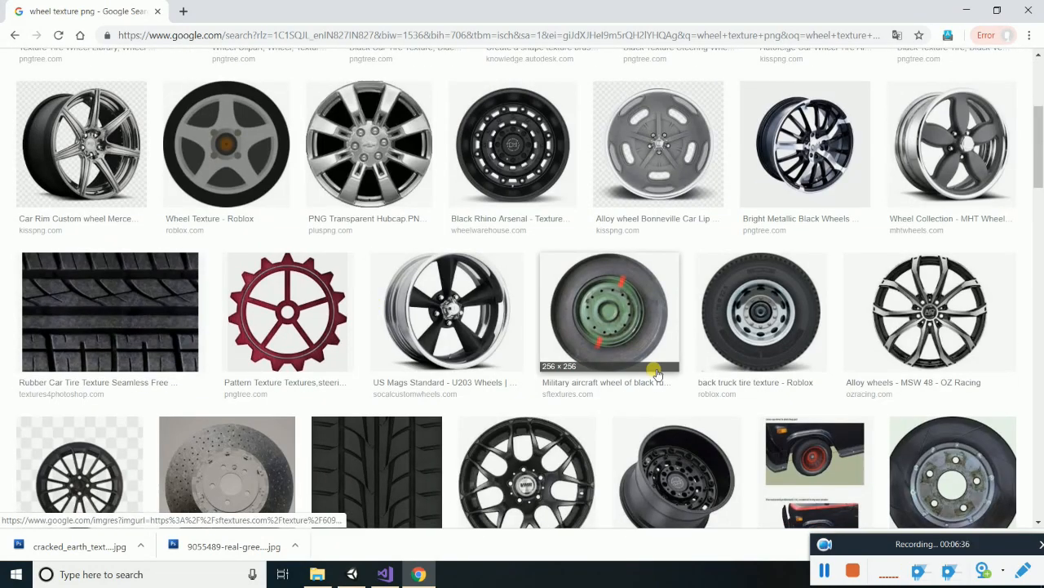
{"action": "scroll", "coordinate": [493, 327], "scroll_direction": "down", "scroll_amount": 1}
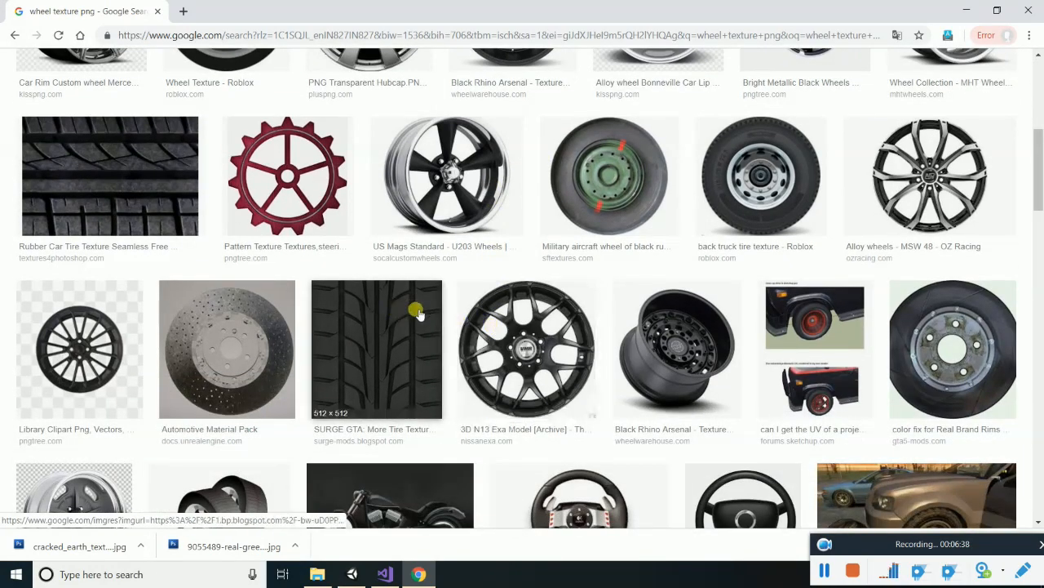
{"action": "scroll", "coordinate": [416, 314], "scroll_direction": "down", "scroll_amount": 3}
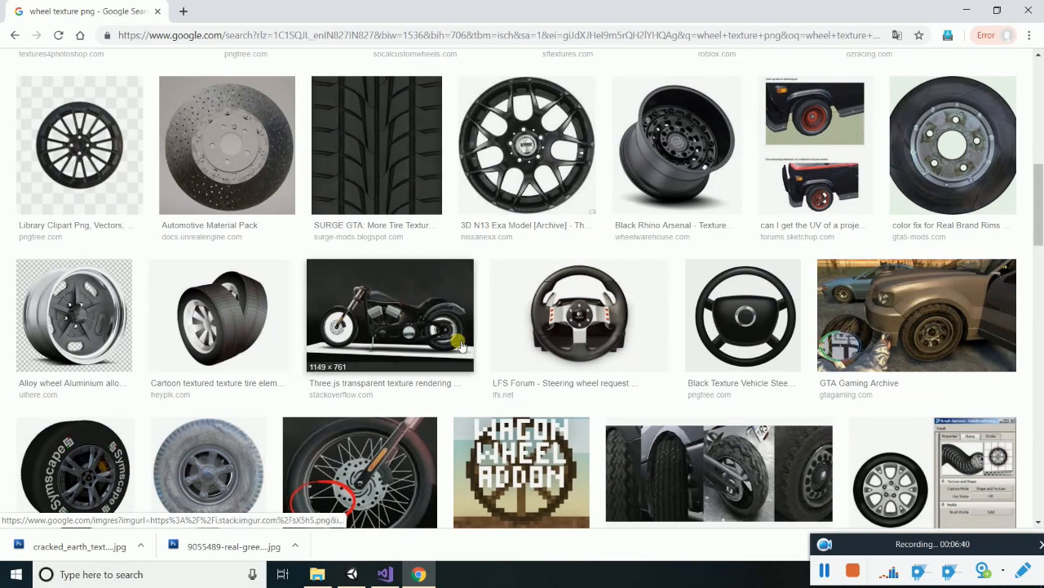
{"action": "scroll", "coordinate": [457, 342], "scroll_direction": "down", "scroll_amount": 3}
{"action": "scroll", "coordinate": [468, 345], "scroll_direction": "down", "scroll_amount": 4}
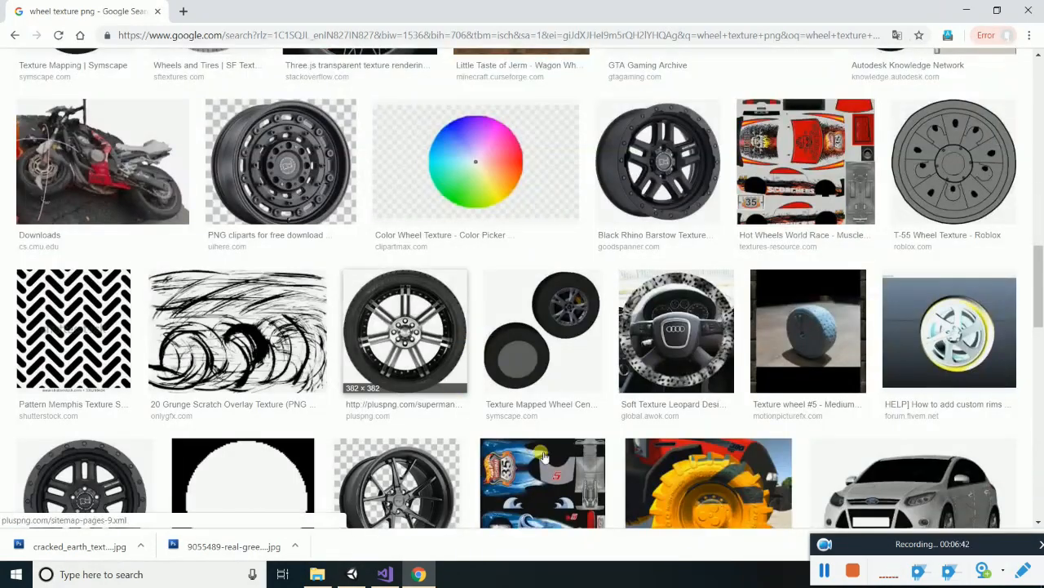
{"action": "left_click", "coordinate": [428, 375]}
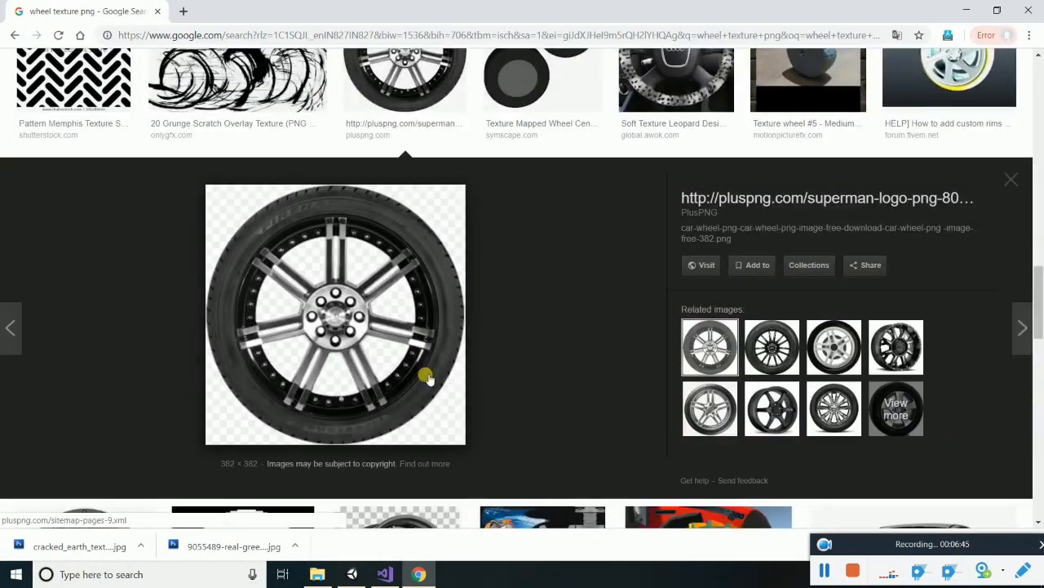
{"action": "right_click", "coordinate": [341, 286]}
{"action": "left_click", "coordinate": [398, 408]}
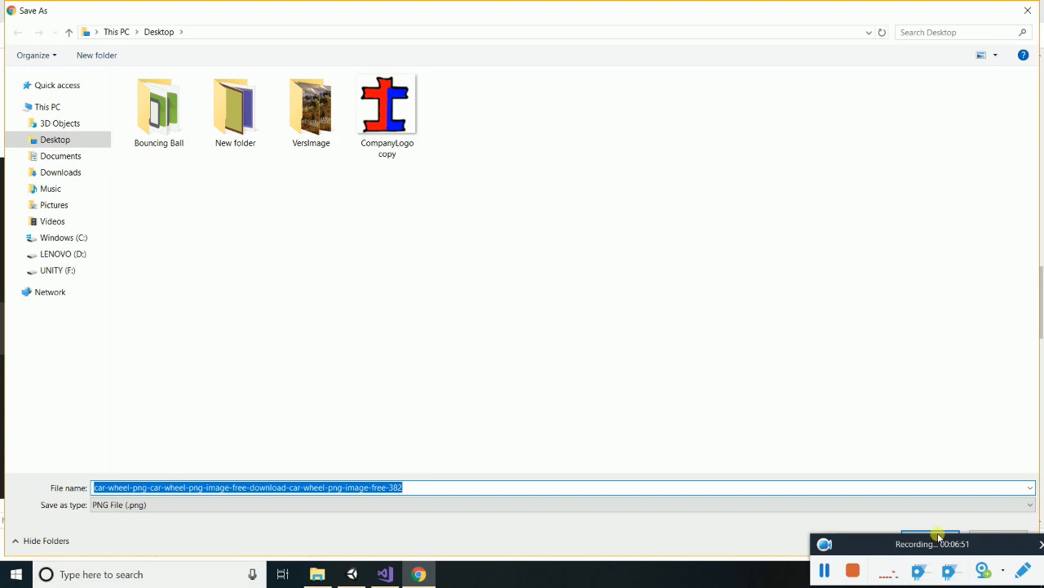
{"action": "left_click", "coordinate": [937, 533]}
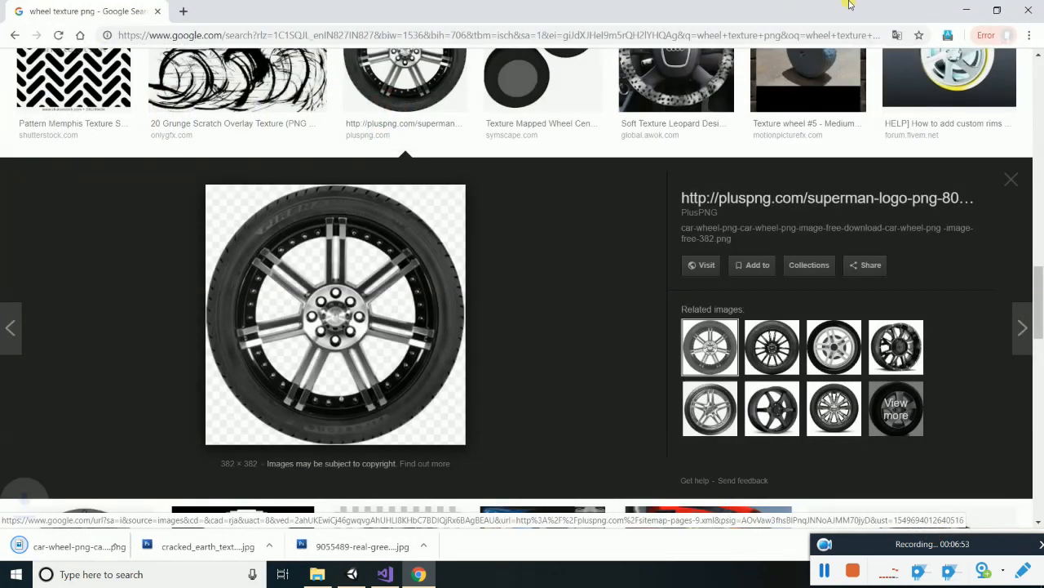
Switch back to Unity, clear the console messages and show the project's assets again
{"action": "left_click", "coordinate": [965, 10]}
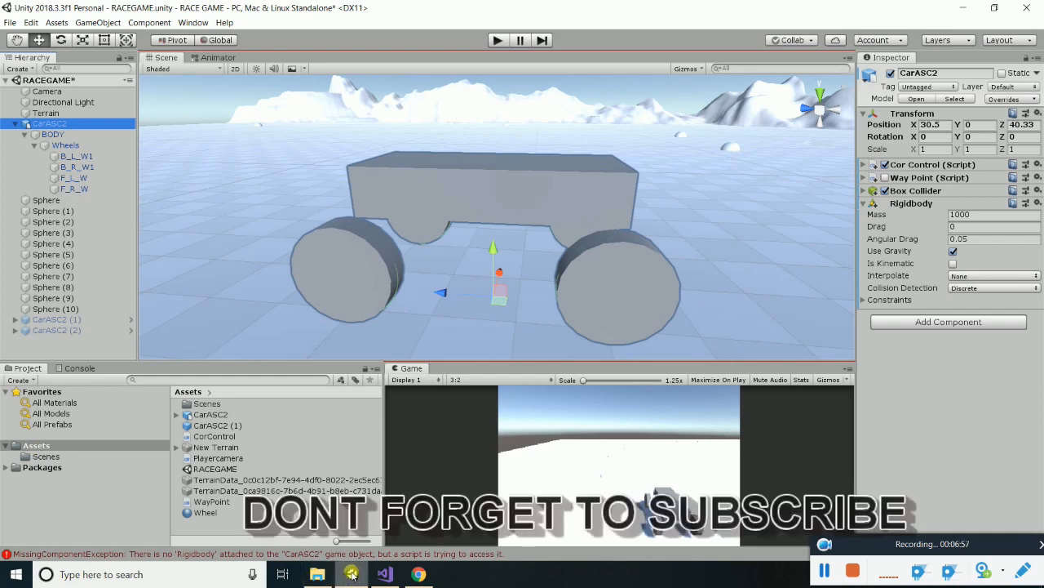
{"action": "left_click", "coordinate": [79, 368]}
{"action": "left_click", "coordinate": [13, 380]}
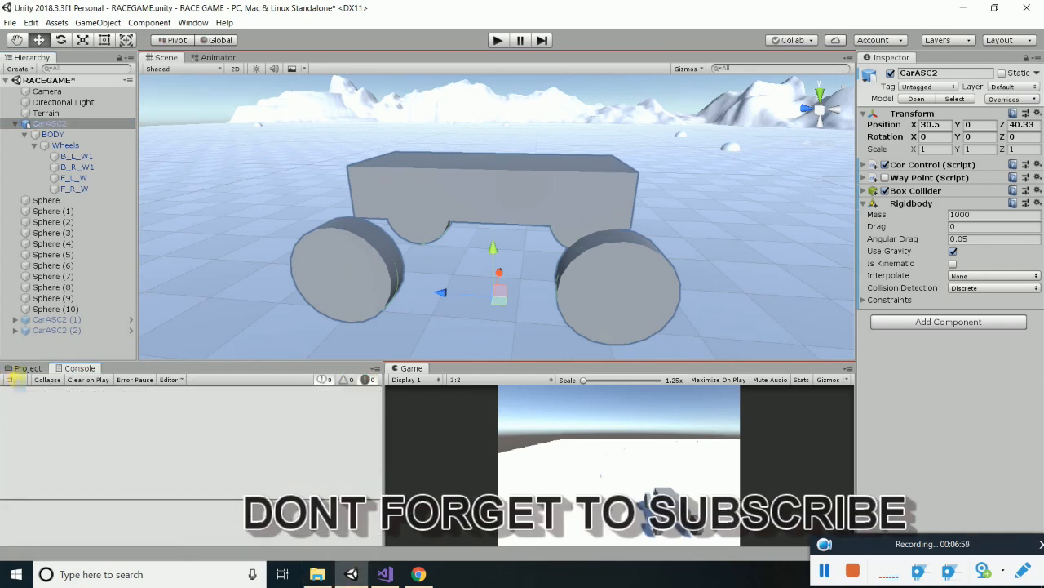
{"action": "left_click", "coordinate": [27, 368]}
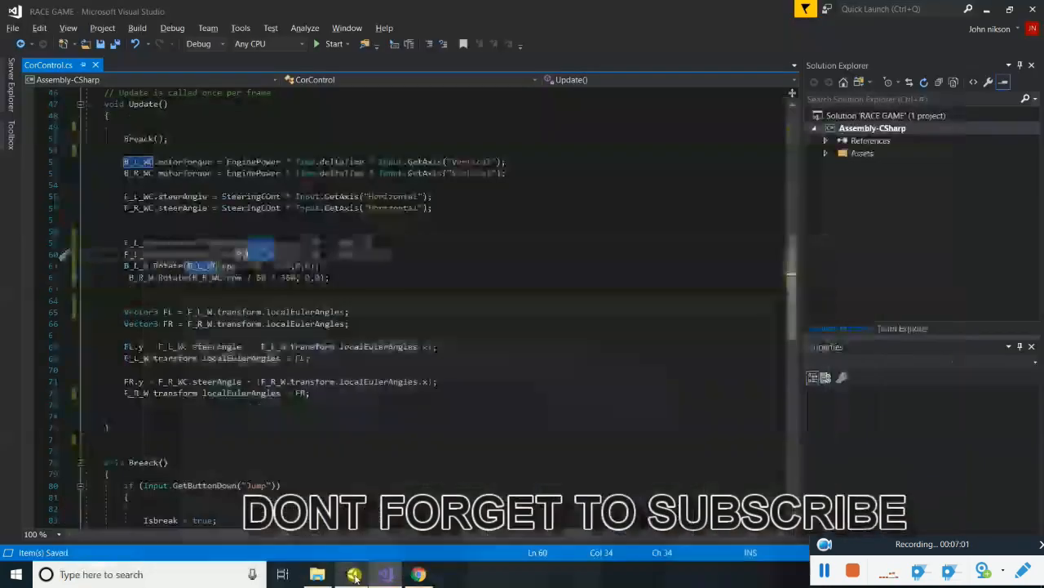
Reveal the desktop and import the grass, cracked earth and car wheel images into Unity's Assets folder
{"action": "left_click", "coordinate": [384, 573]}
{"action": "left_click", "coordinate": [380, 577]}
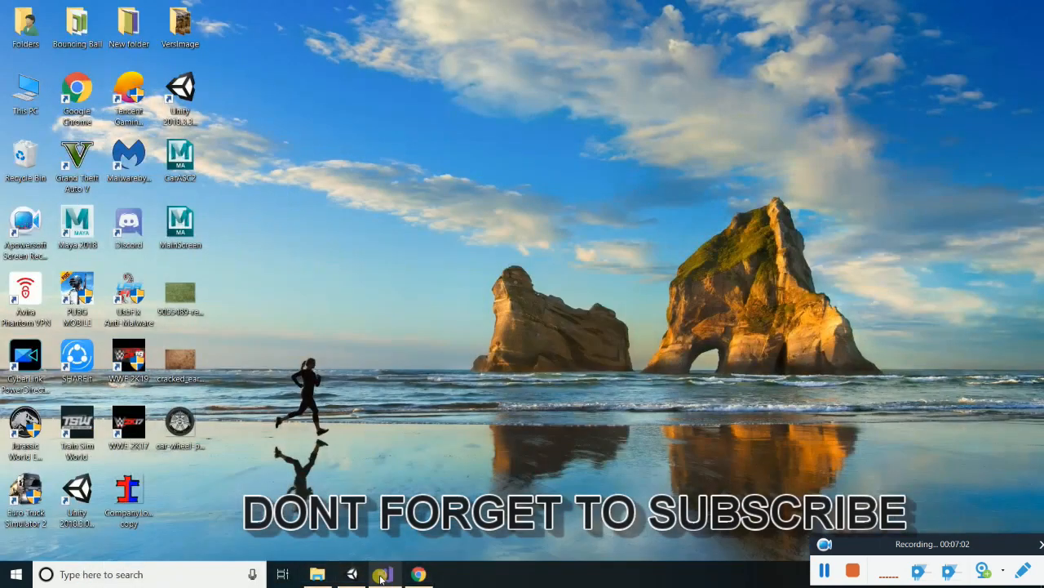
{"action": "left_click_drag", "start_coordinate": [219, 279], "coordinate": [151, 486]}
{"action": "left_click_drag", "start_coordinate": [180, 359], "coordinate": [260, 524]}
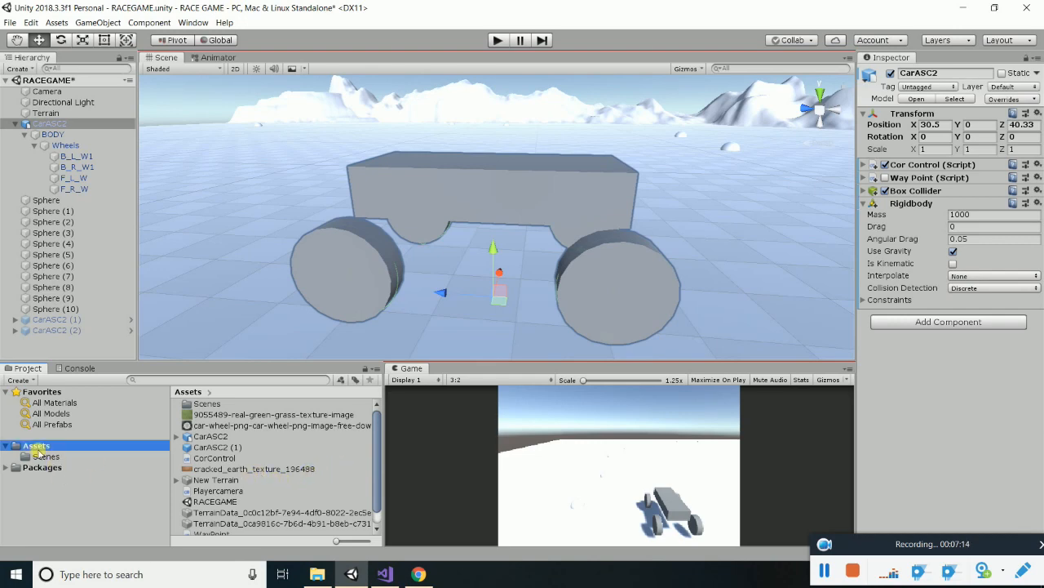
Create a folder named "Mattiral" inside Assets and open it
{"action": "right_click", "coordinate": [35, 448]}
{"action": "mouse_move", "coordinate": [187, 173]}
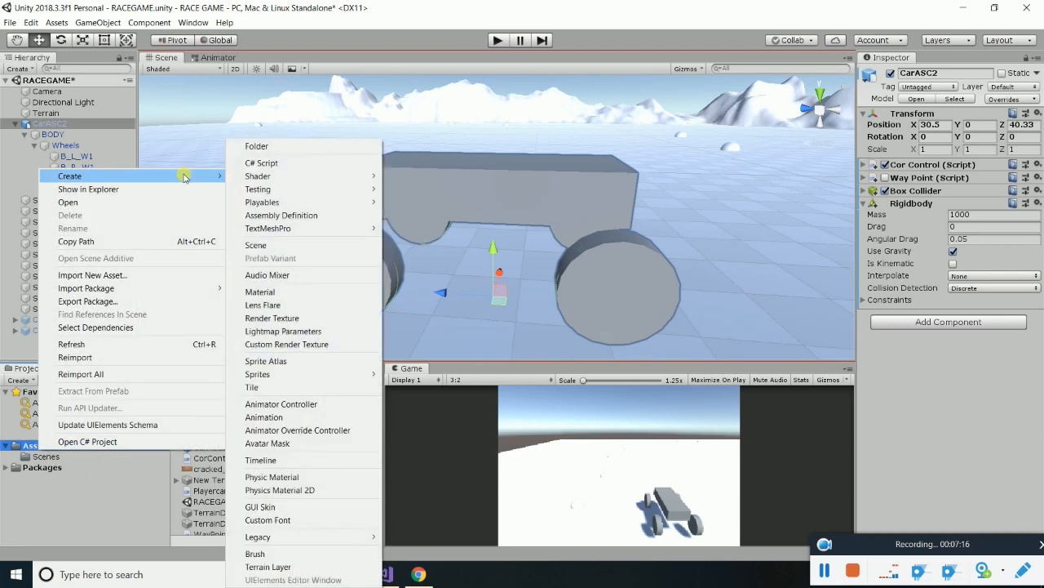
{"action": "left_click", "coordinate": [279, 151]}
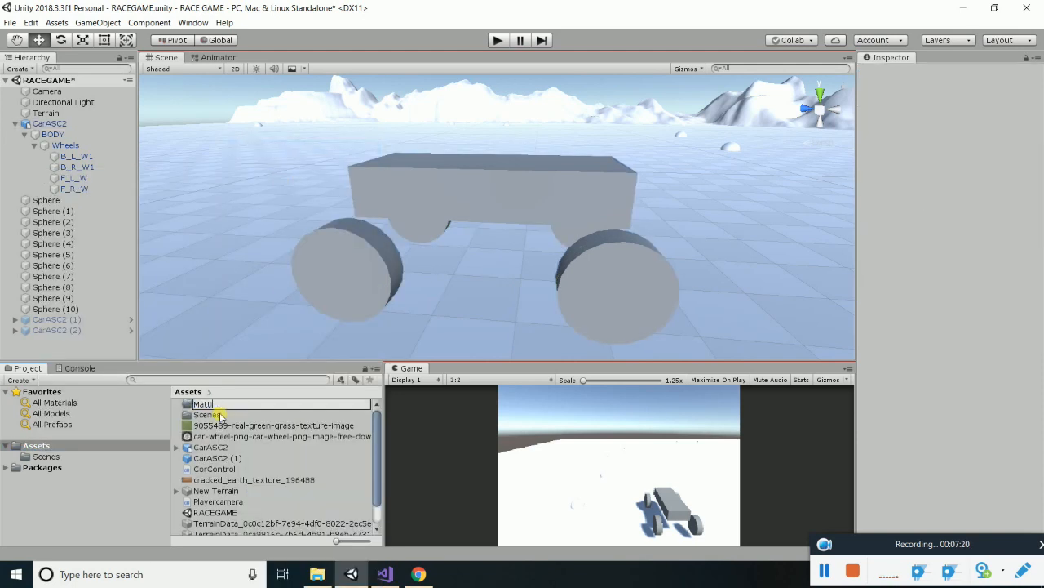
{"action": "type", "text": "Mattiral"}
{"action": "key", "text": "Return"}
{"action": "key", "text": "Return"}
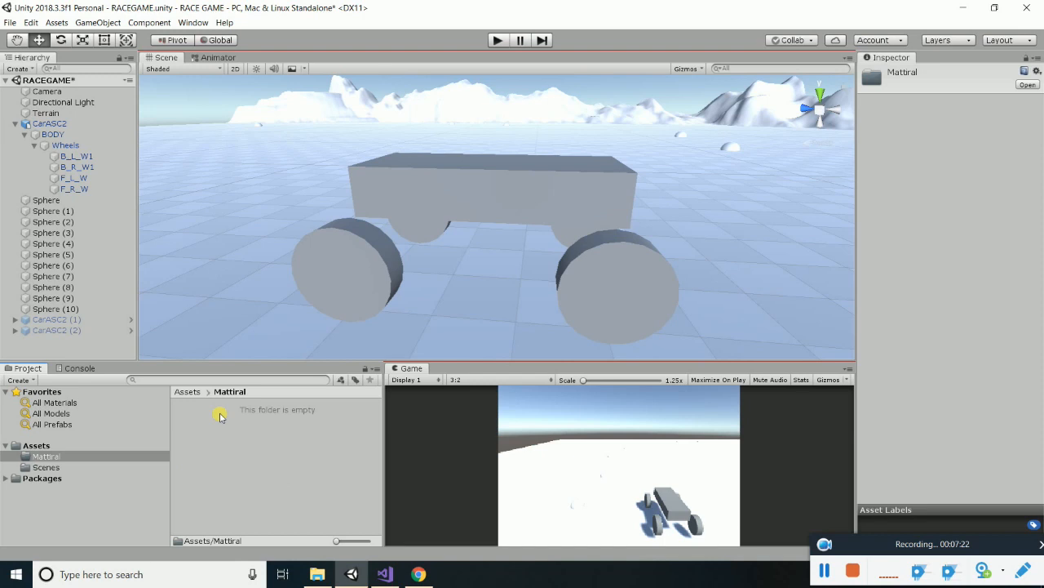
Collapse the CarASC2 hierarchy, select the Terrain and set its terrain tool to Paint Texture
{"action": "left_click", "coordinate": [19, 124]}
{"action": "left_click", "coordinate": [18, 124]}
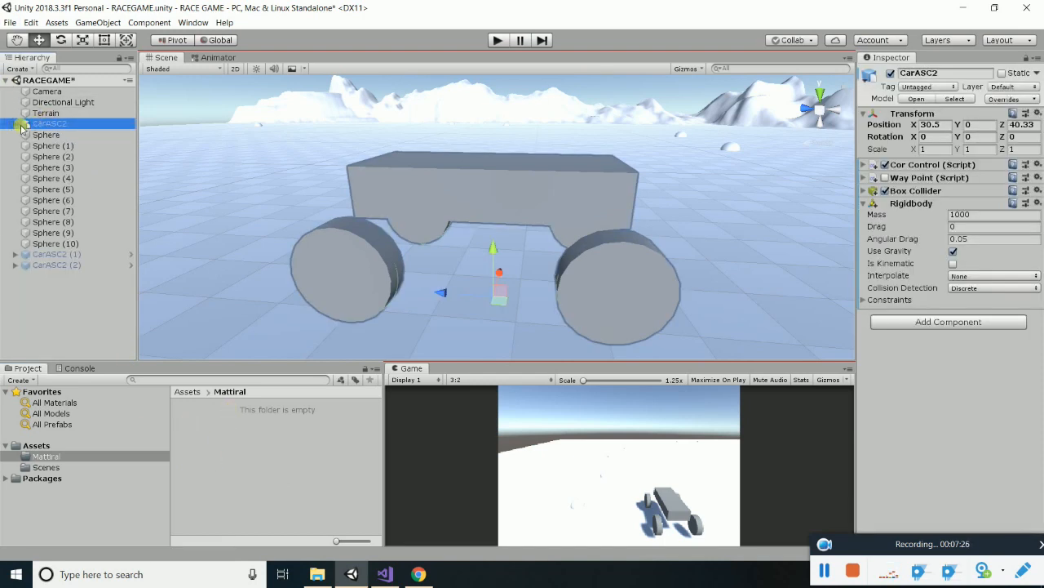
{"action": "left_click", "coordinate": [45, 113]}
{"action": "left_click", "coordinate": [919, 166]}
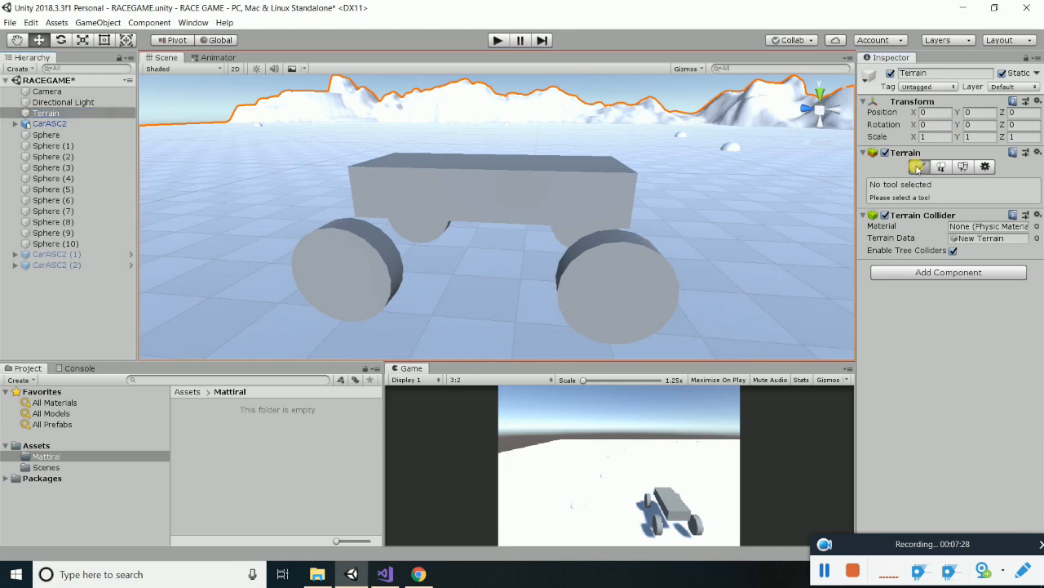
{"action": "left_click", "coordinate": [903, 185]}
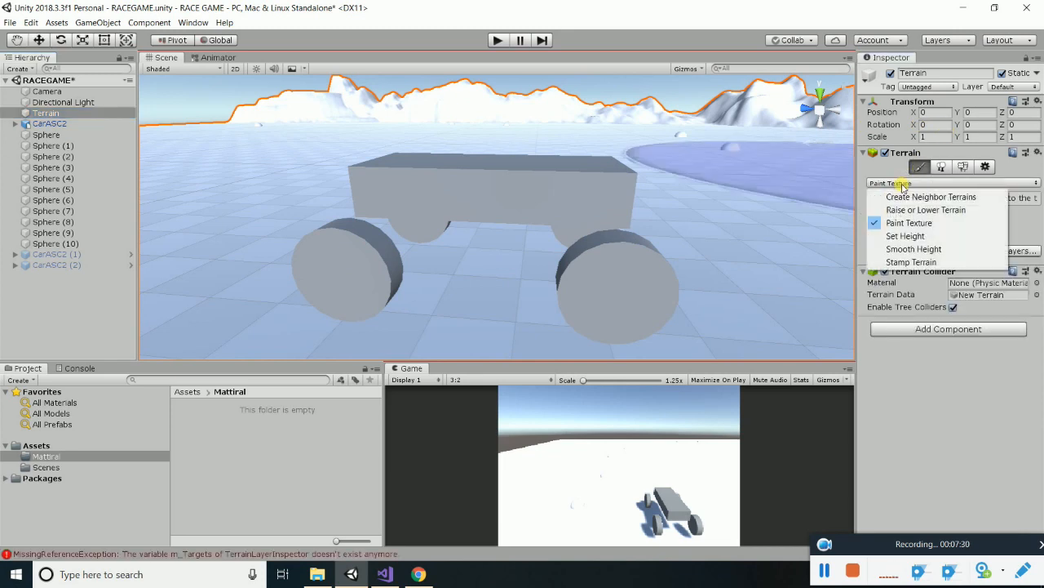
{"action": "left_click", "coordinate": [910, 224]}
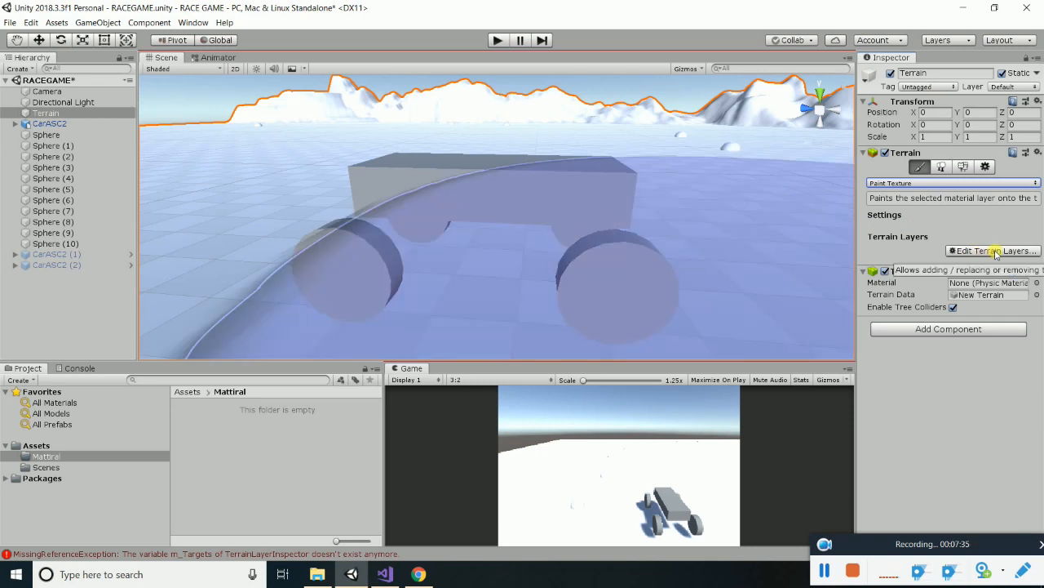
Create a terrain layer from the 9055489 real green grass texture to cover the whole terrain
{"action": "left_click", "coordinate": [970, 252]}
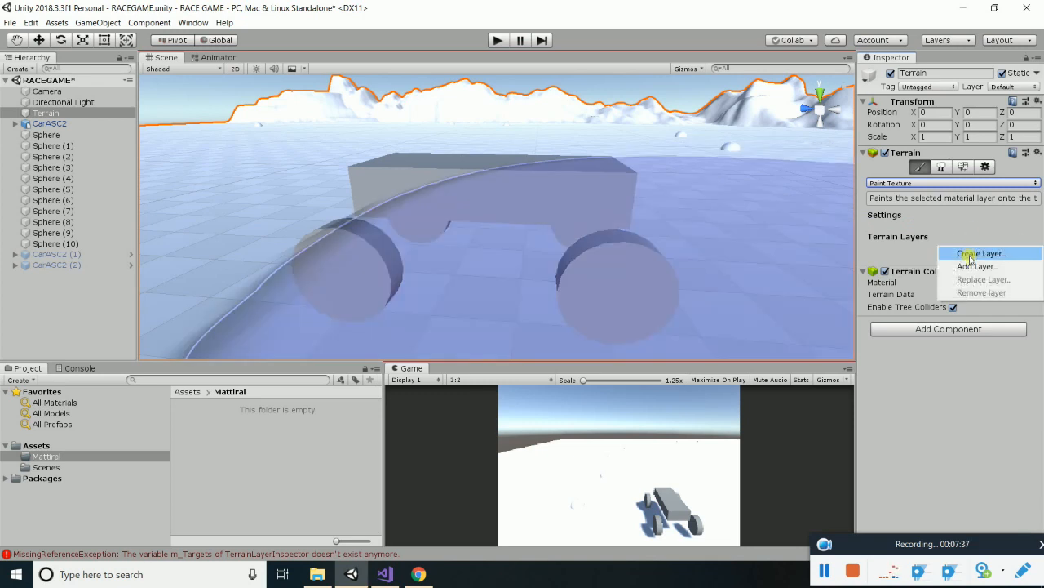
{"action": "left_click", "coordinate": [971, 253]}
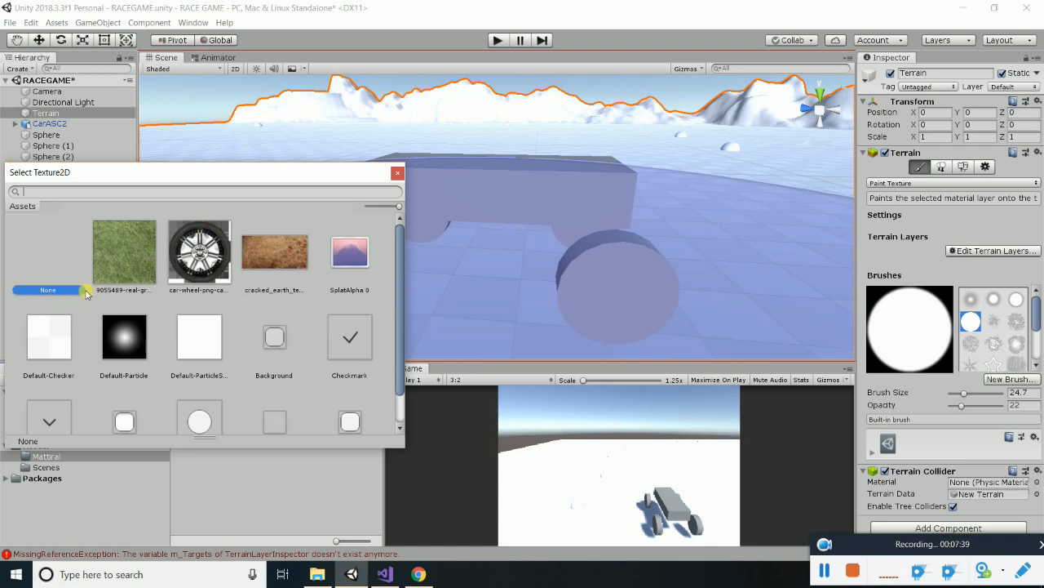
{"action": "left_click", "coordinate": [122, 257]}
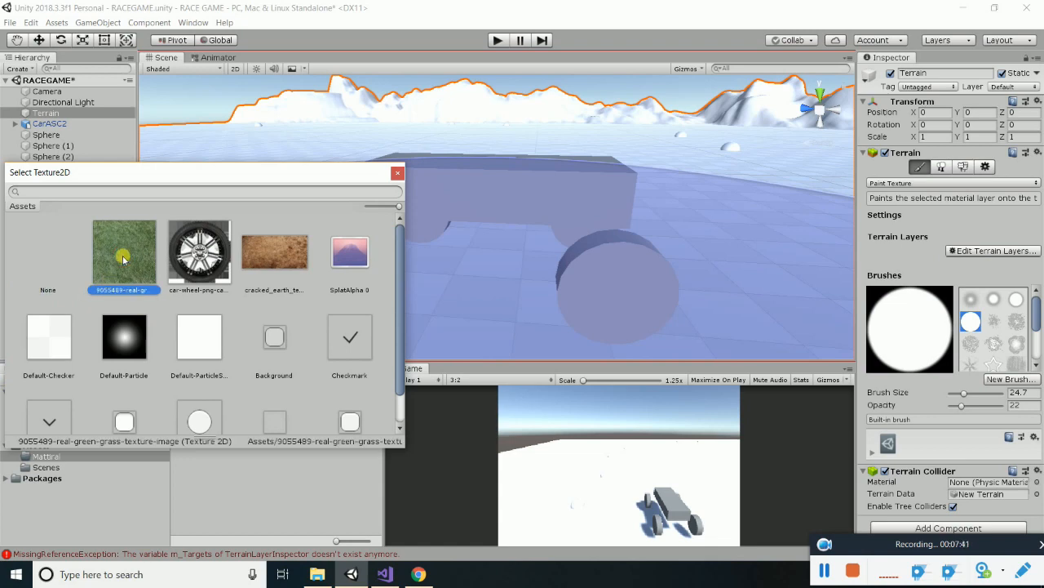
{"action": "double_click", "coordinate": [123, 258]}
{"action": "scroll", "coordinate": [511, 205], "scroll_direction": "down", "scroll_amount": 5}
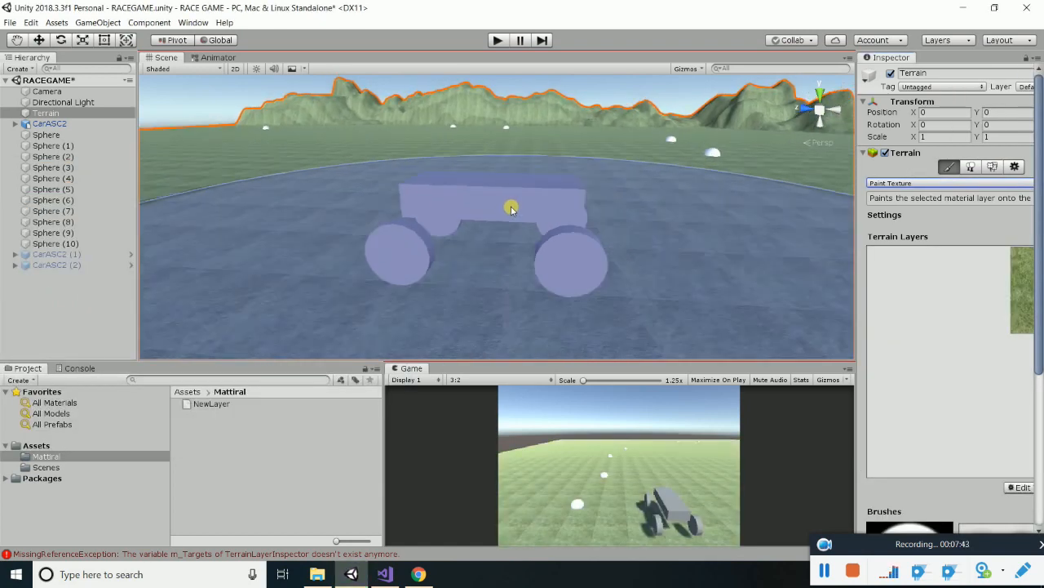
Examine the grass-covered terrain from several angles and review its terrain layer and brush settings
{"action": "scroll", "coordinate": [509, 210], "scroll_direction": "down", "scroll_amount": 4}
{"action": "left_click_drag", "start_coordinate": [497, 214], "coordinate": [466, 258], "text": "alt"}
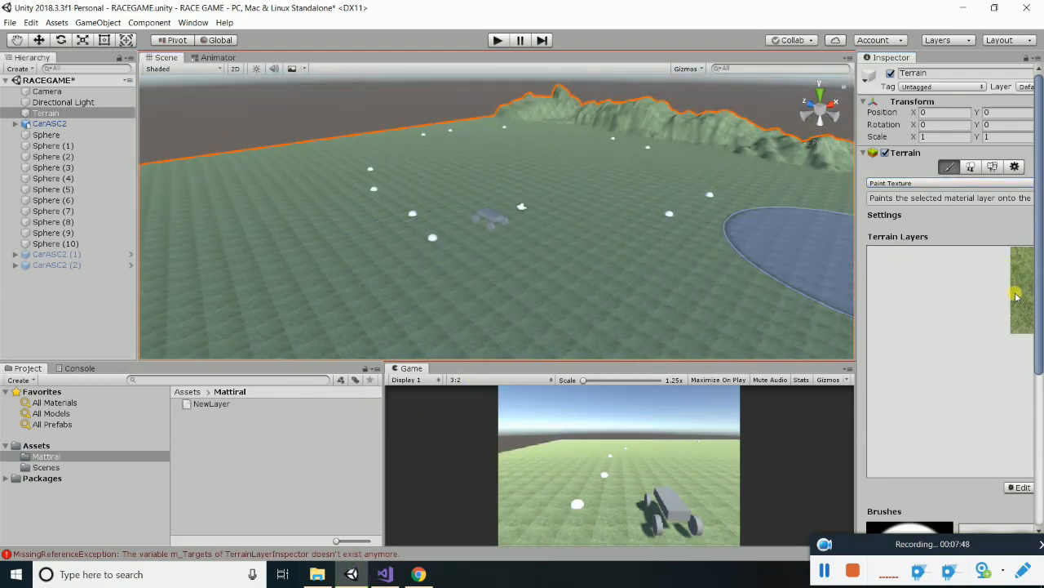
{"action": "scroll", "coordinate": [1017, 301], "scroll_direction": "down", "scroll_amount": 5}
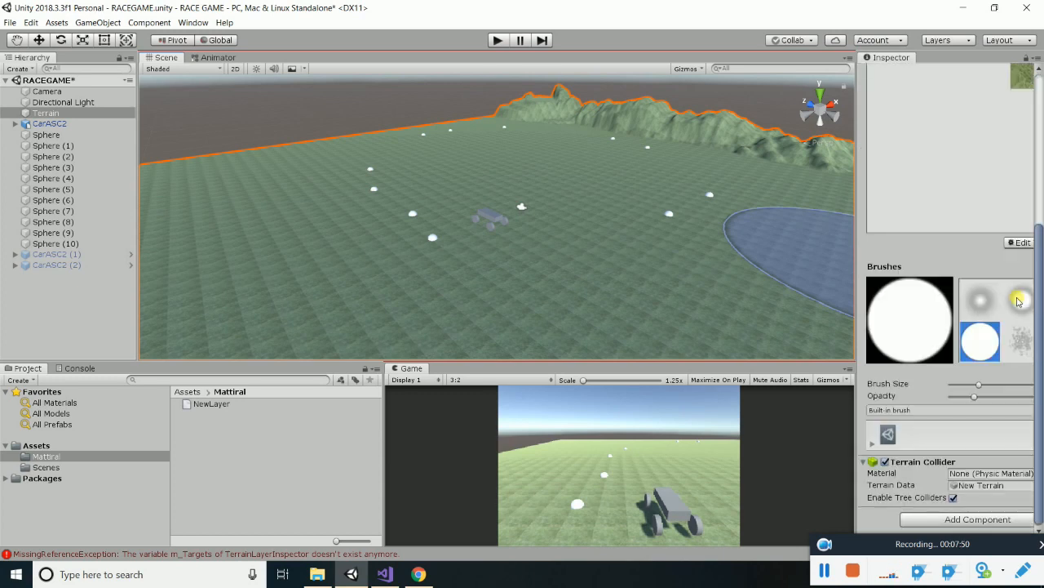
{"action": "scroll", "coordinate": [1016, 301], "scroll_direction": "down", "scroll_amount": 2}
{"action": "scroll", "coordinate": [1018, 301], "scroll_direction": "down", "scroll_amount": 1}
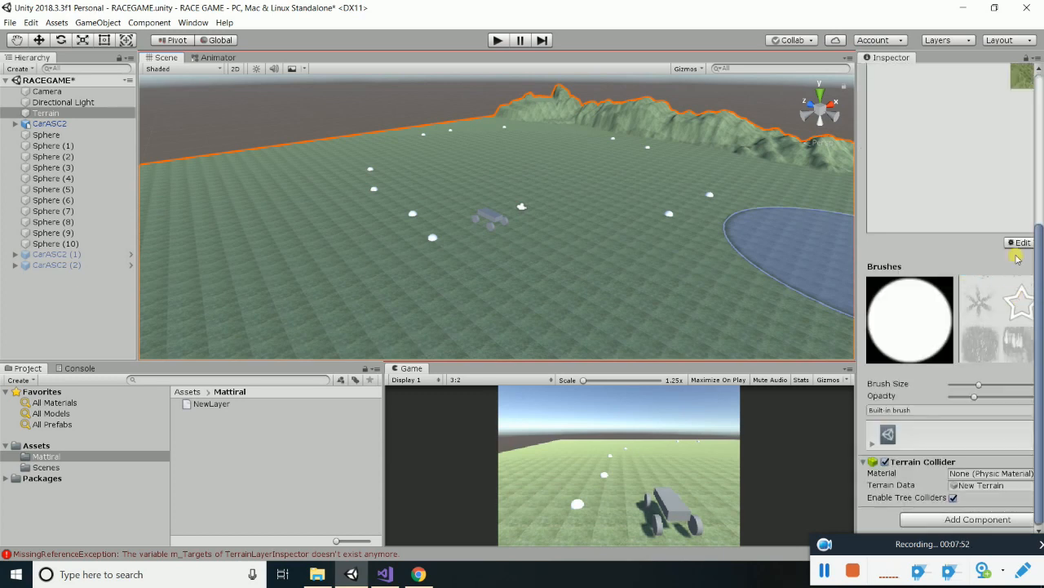
{"action": "left_click", "coordinate": [1016, 242]}
{"action": "left_click", "coordinate": [993, 261]}
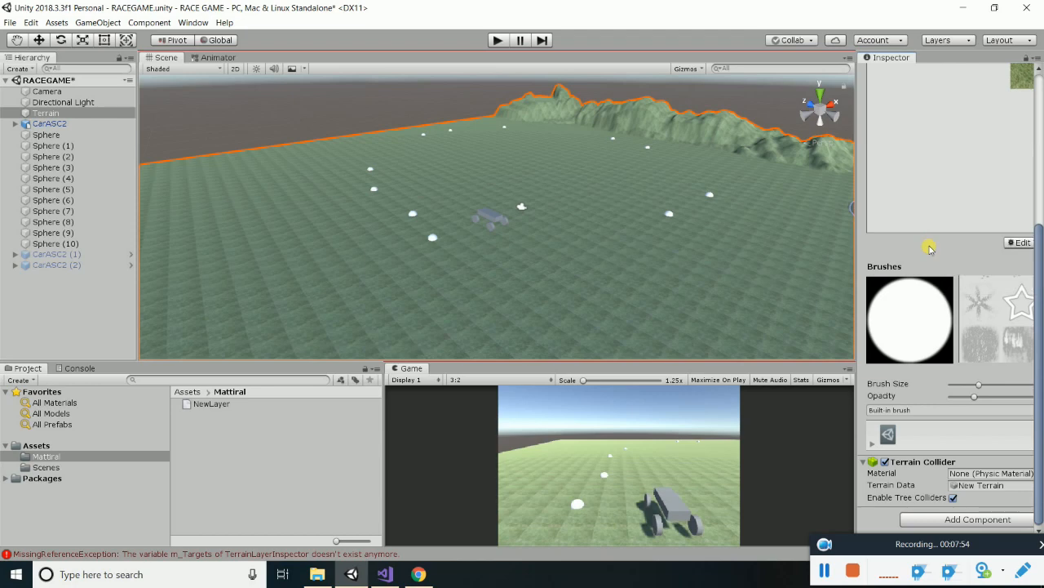
{"action": "scroll", "coordinate": [688, 270], "scroll_direction": "up", "scroll_amount": 5}
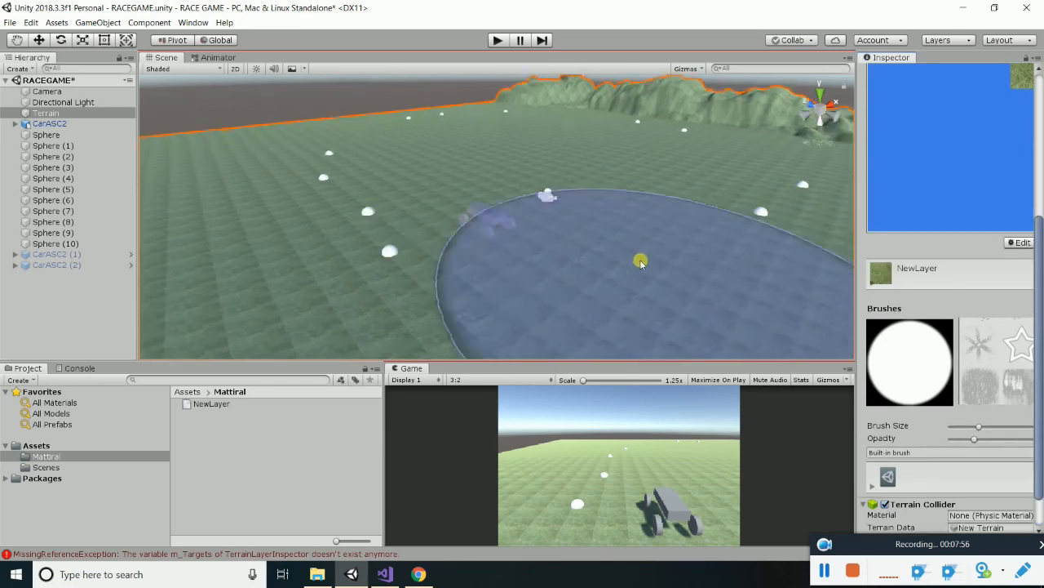
{"action": "mouse_move", "coordinate": [370, 210]}
{"action": "left_mouse_down", "text": "alt"}
{"action": "mouse_move", "coordinate": [660, 272]}
{"action": "mouse_move", "coordinate": [592, 256]}
{"action": "left_mouse_up", "text": "alt"}
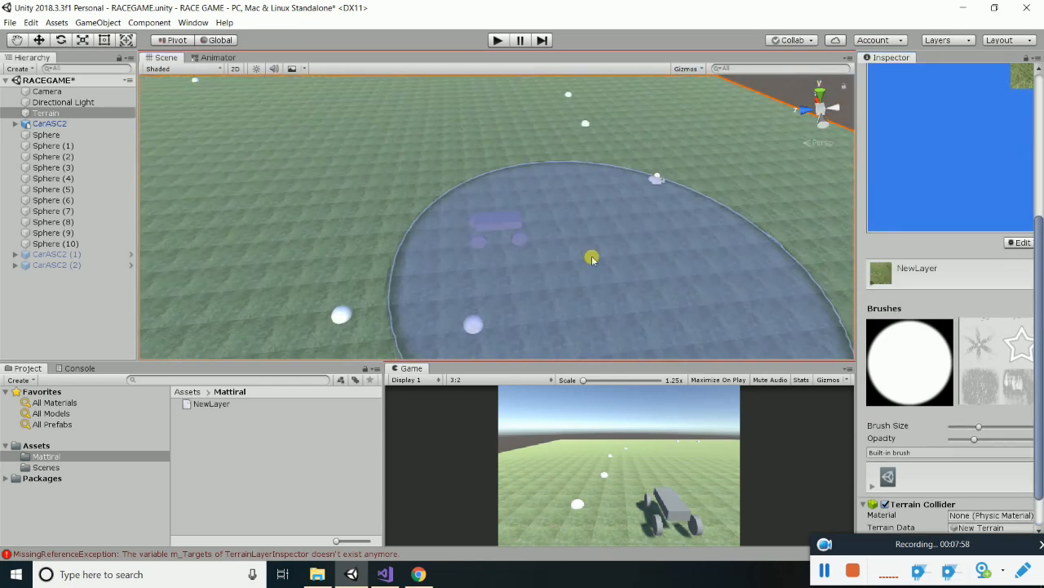
{"action": "scroll", "coordinate": [593, 256], "scroll_direction": "down", "scroll_amount": 15}
{"action": "scroll", "coordinate": [976, 209], "scroll_direction": "up", "scroll_amount": 5}
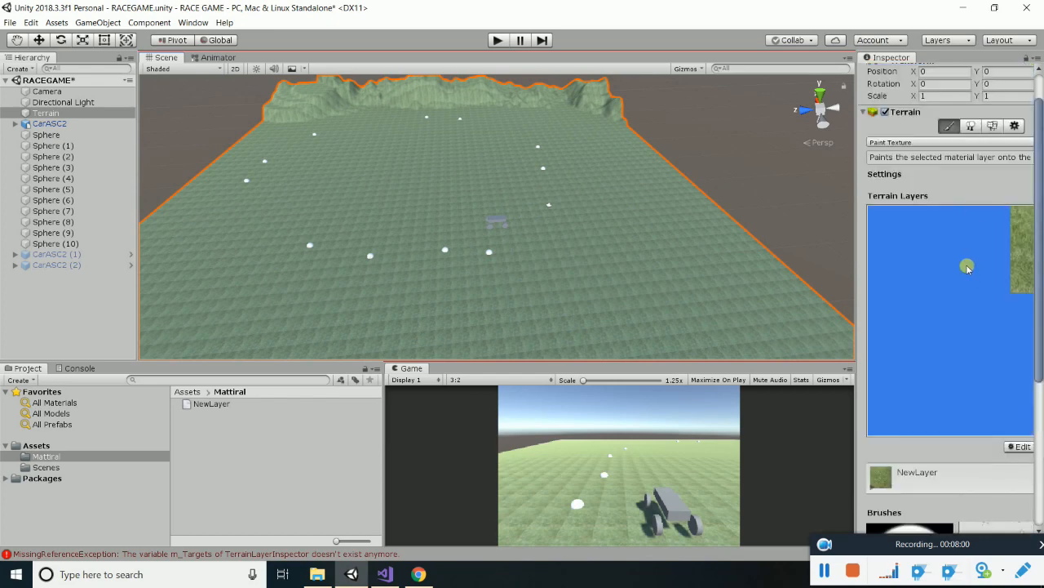
{"action": "scroll", "coordinate": [994, 300], "scroll_direction": "down", "scroll_amount": 2}
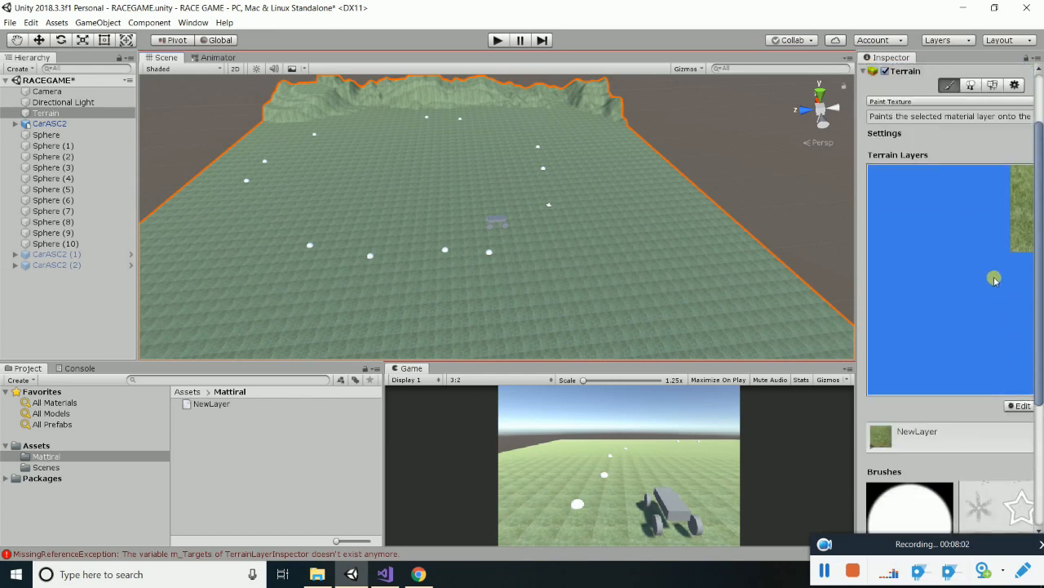
{"action": "scroll", "coordinate": [993, 306], "scroll_direction": "down", "scroll_amount": 5}
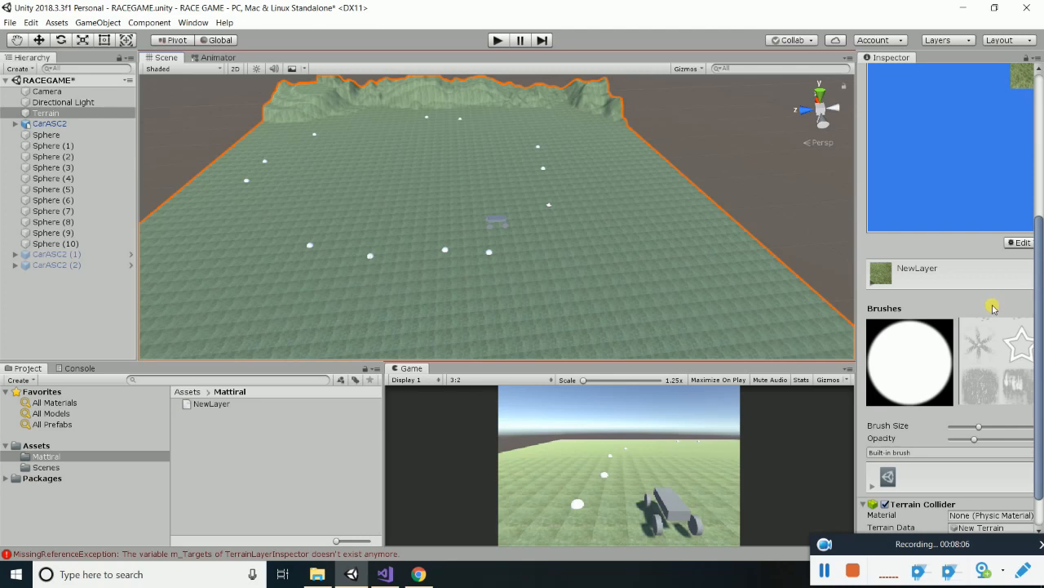
Create a second terrain layer from the cracked_earth_texture_196488 image
{"action": "scroll", "coordinate": [999, 306], "scroll_direction": "up", "scroll_amount": 2}
{"action": "left_click", "coordinate": [1023, 325]}
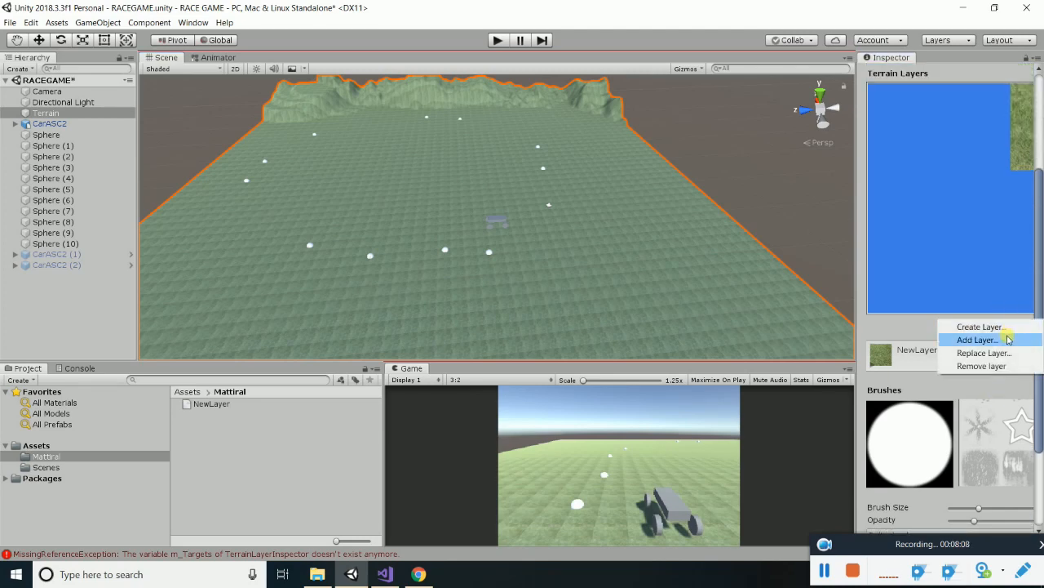
{"action": "left_click", "coordinate": [1008, 339]}
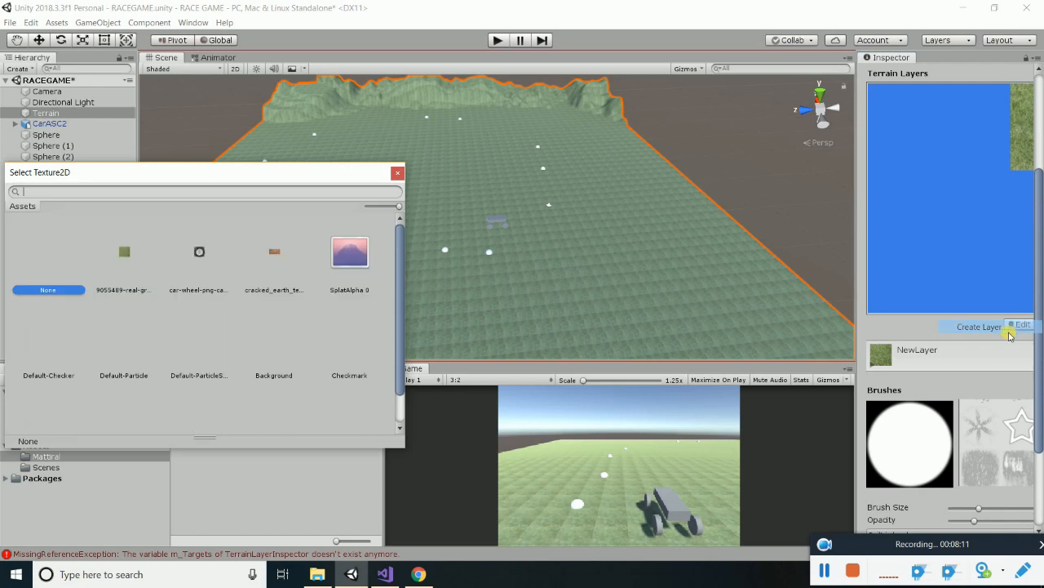
{"action": "double_click", "coordinate": [262, 266]}
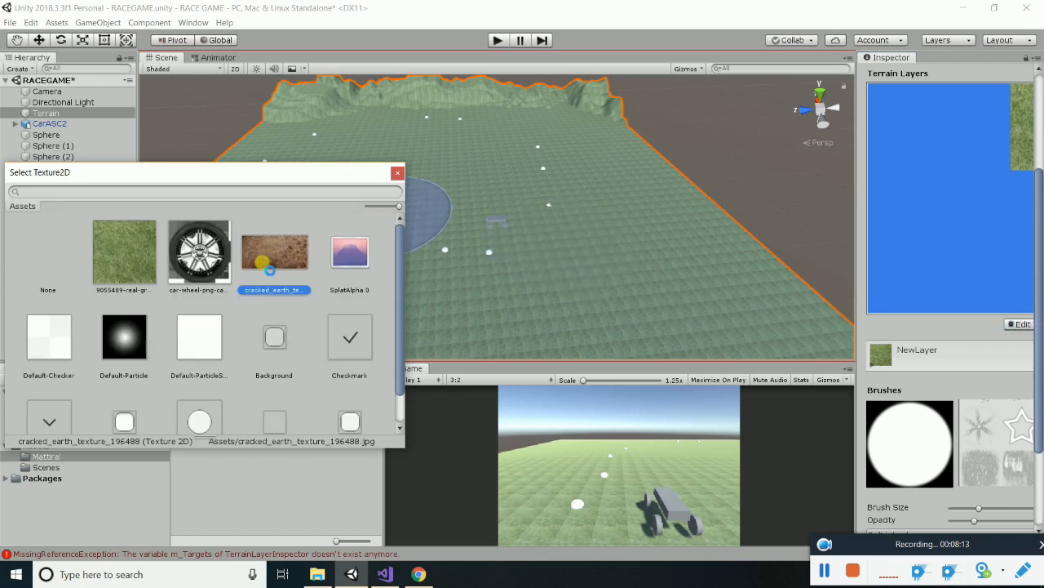
Reduce the texture brush's size and opacity to suit painting a narrow track
{"action": "scroll", "coordinate": [982, 346], "scroll_direction": "down", "scroll_amount": 5}
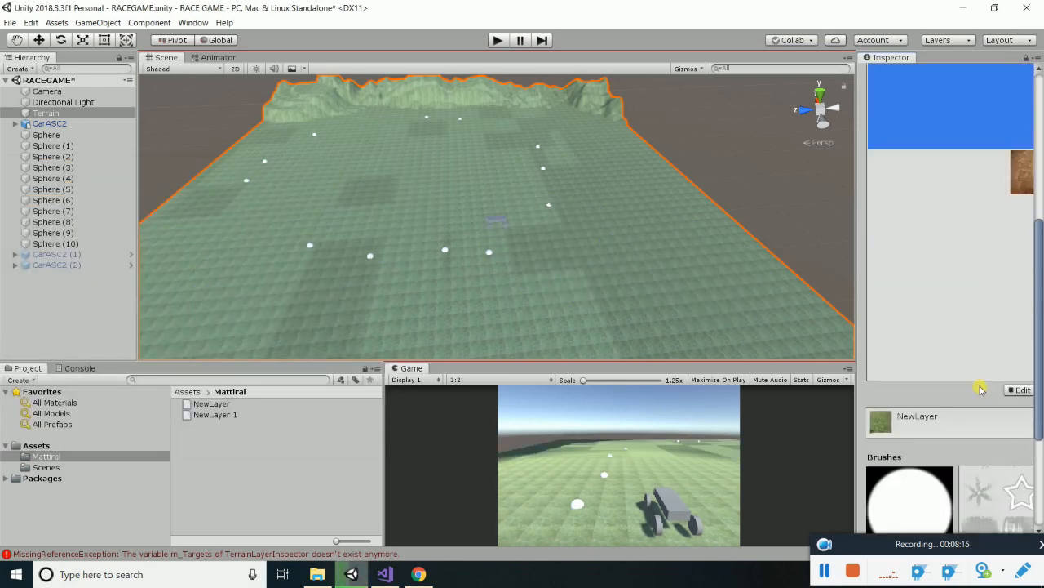
{"action": "left_click_drag", "start_coordinate": [965, 455], "coordinate": [961, 455]}
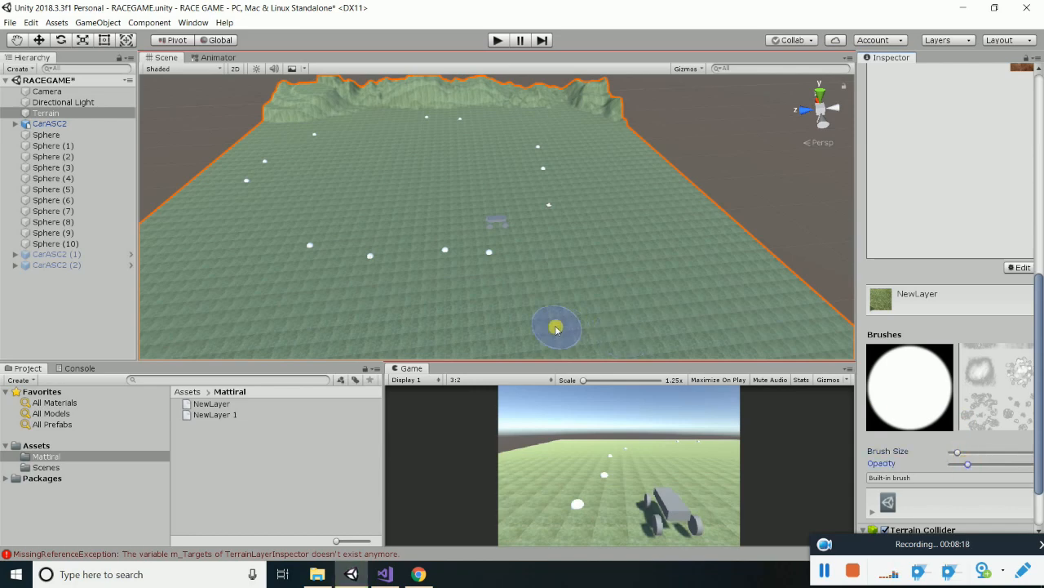
{"action": "middle_click_drag", "start_coordinate": [272, 257], "coordinate": [348, 319]}
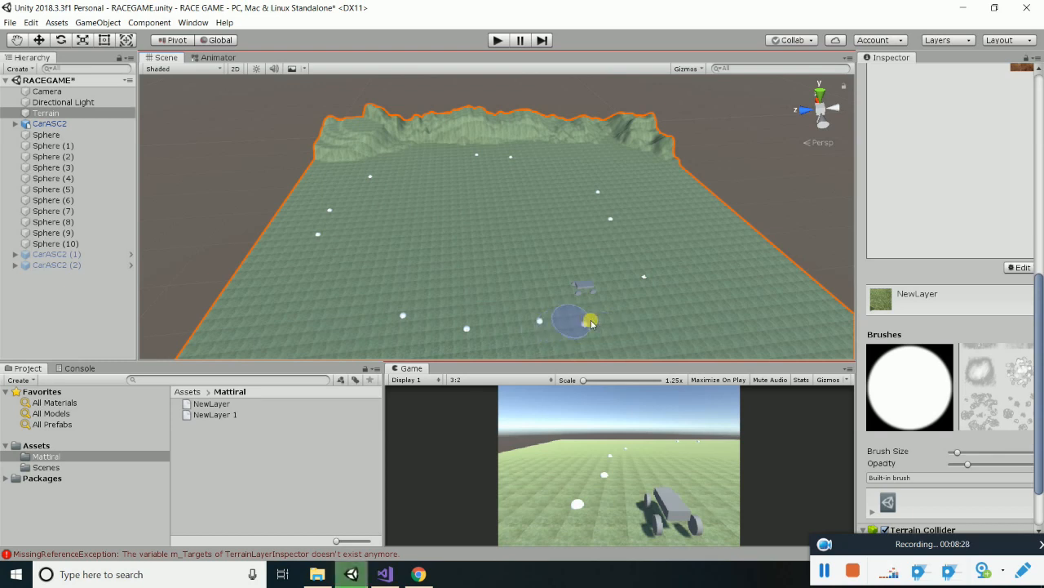
Keep the Paint Texture tool active and select the cracked earth layer for painting
{"action": "scroll", "coordinate": [919, 233], "scroll_direction": "up", "scroll_amount": 10}
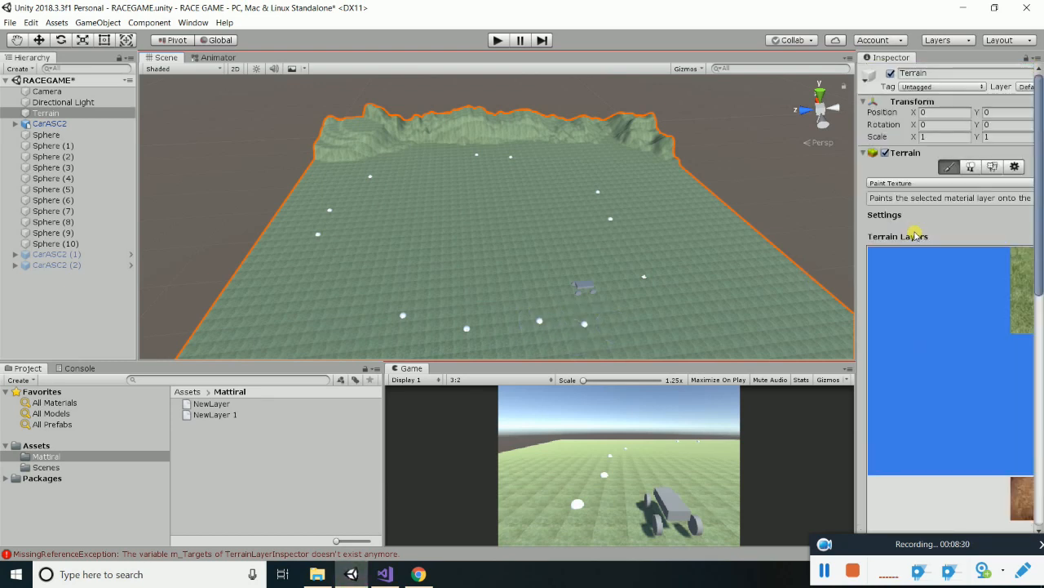
{"action": "left_click", "coordinate": [901, 184]}
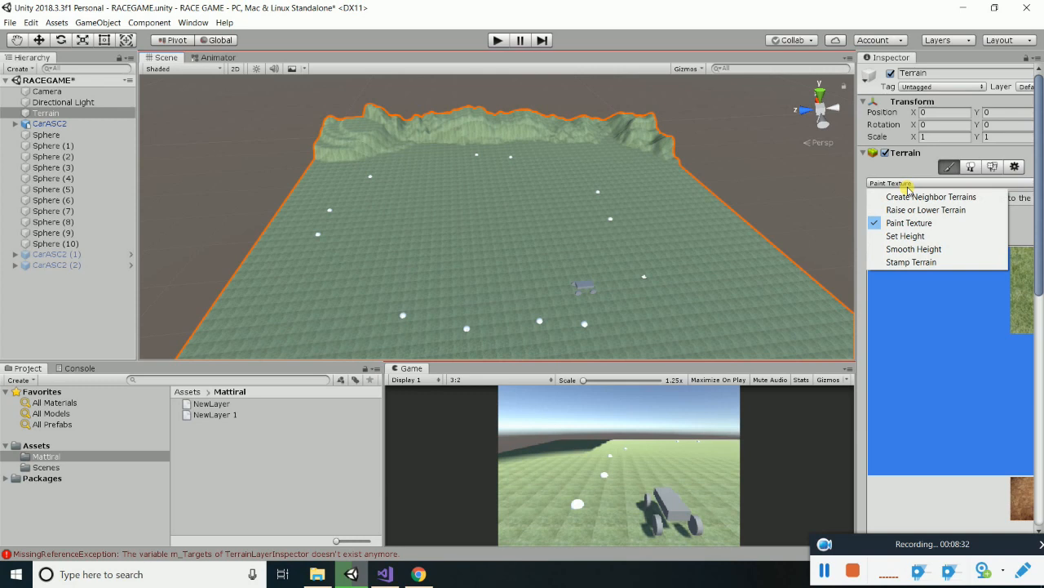
{"action": "left_click", "coordinate": [916, 225]}
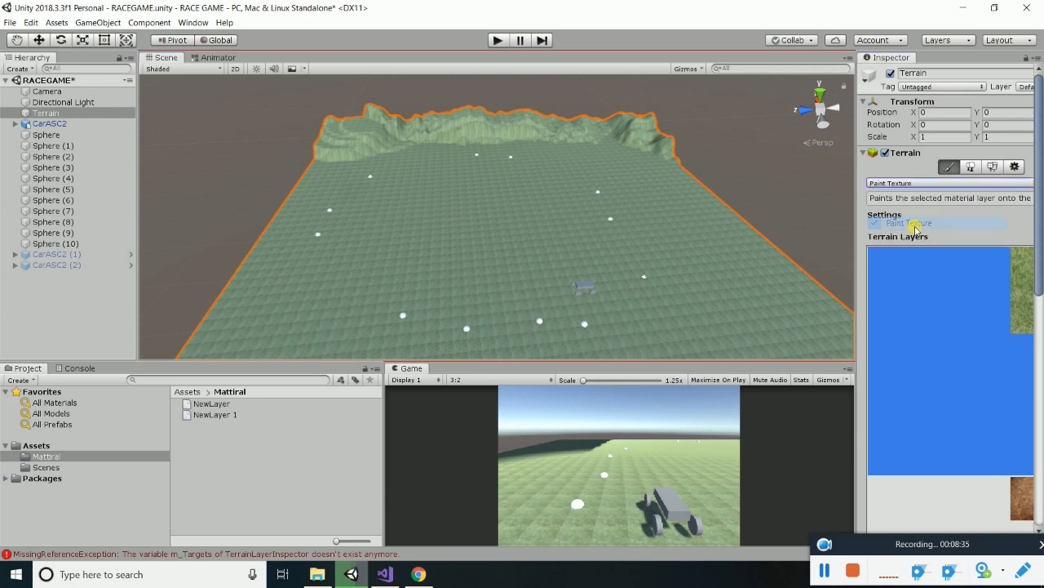
{"action": "scroll", "coordinate": [923, 212], "scroll_direction": "down", "scroll_amount": 6}
{"action": "scroll", "coordinate": [511, 231], "scroll_direction": "down", "scroll_amount": 2}
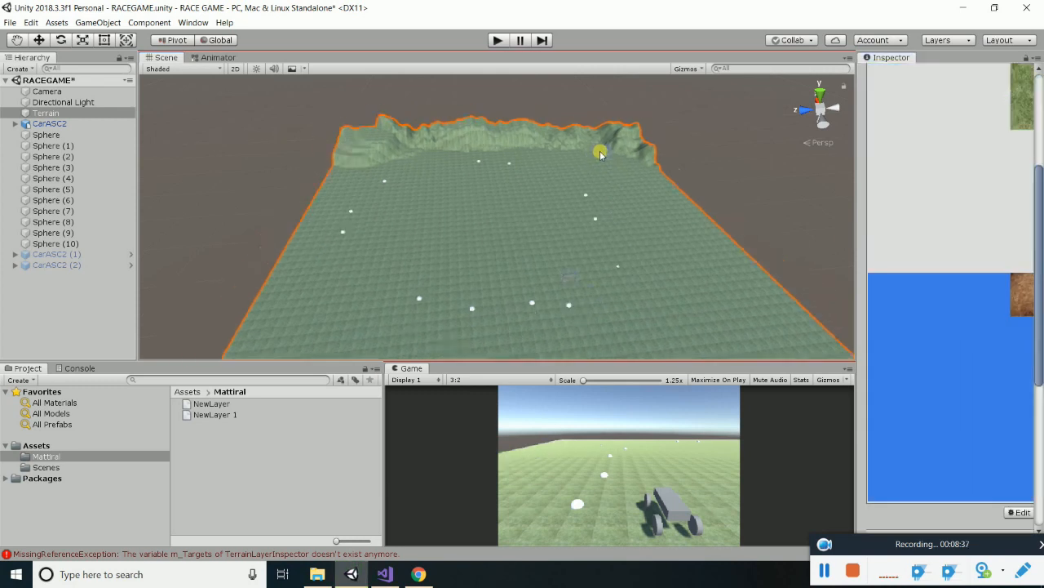
Paint a closed cracked-earth race track on the grass, following the loop of sphere waypoints
{"action": "scroll", "coordinate": [457, 260], "scroll_direction": "up", "scroll_amount": 2}
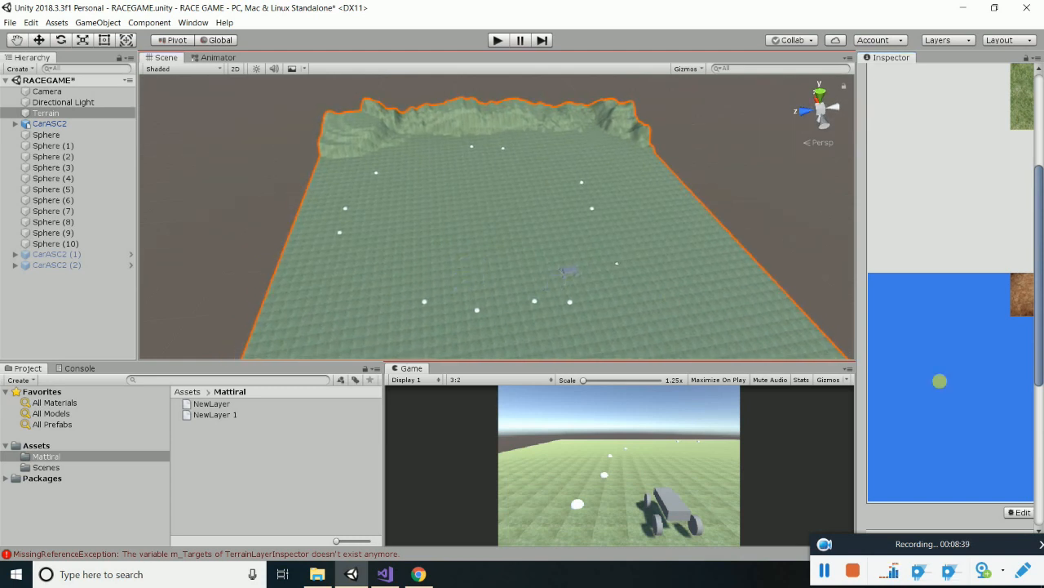
{"action": "left_click_drag", "start_coordinate": [564, 303], "coordinate": [538, 302]}
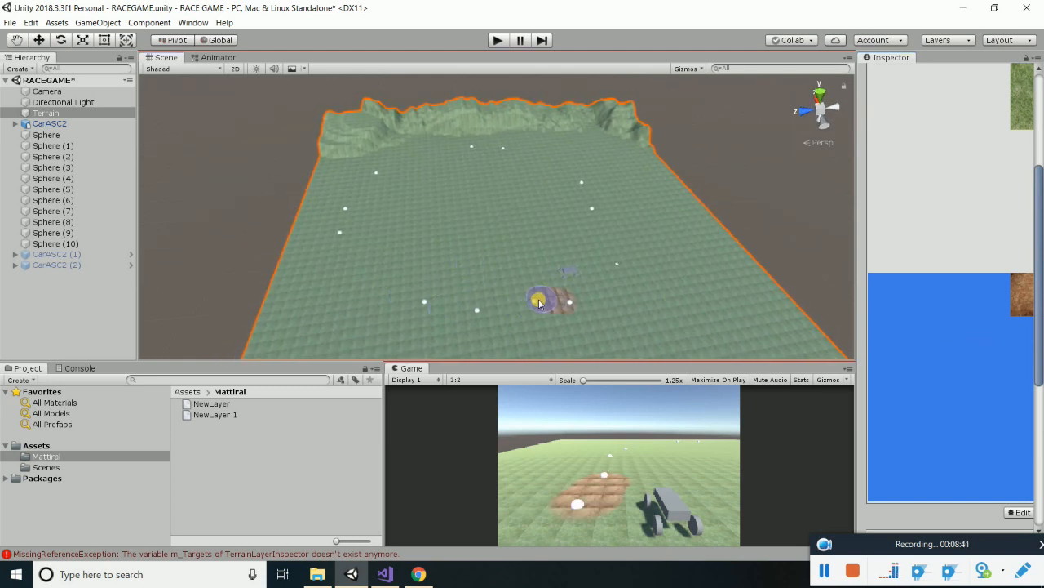
{"action": "left_click_drag", "start_coordinate": [469, 313], "coordinate": [418, 303]}
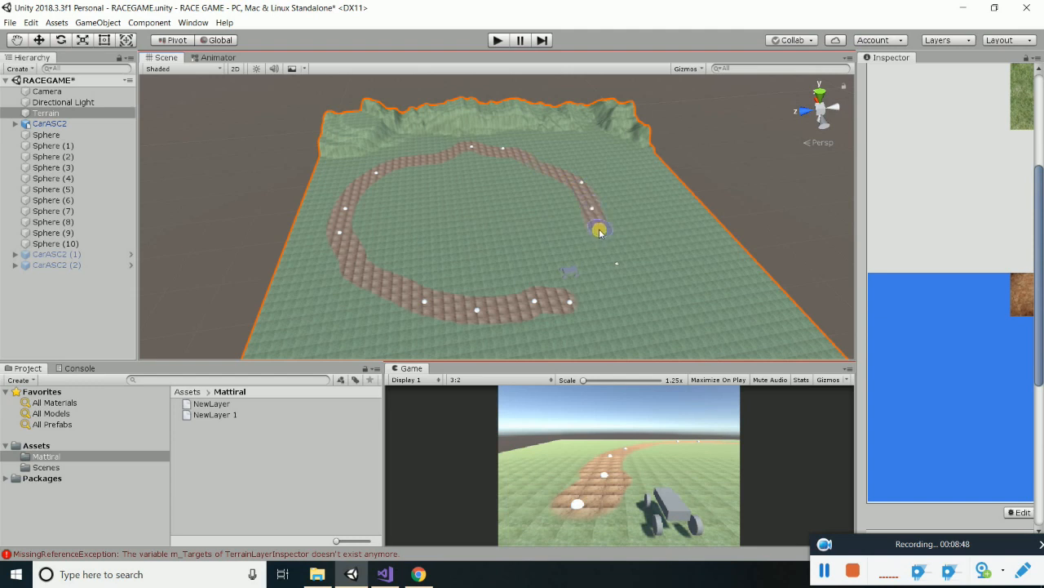
{"action": "mouse_move", "coordinate": [608, 273]}
{"action": "left_mouse_down"}
{"action": "mouse_move", "coordinate": [572, 304]}
{"action": "mouse_move", "coordinate": [599, 269]}
{"action": "mouse_move", "coordinate": [593, 210]}
{"action": "left_mouse_up"}
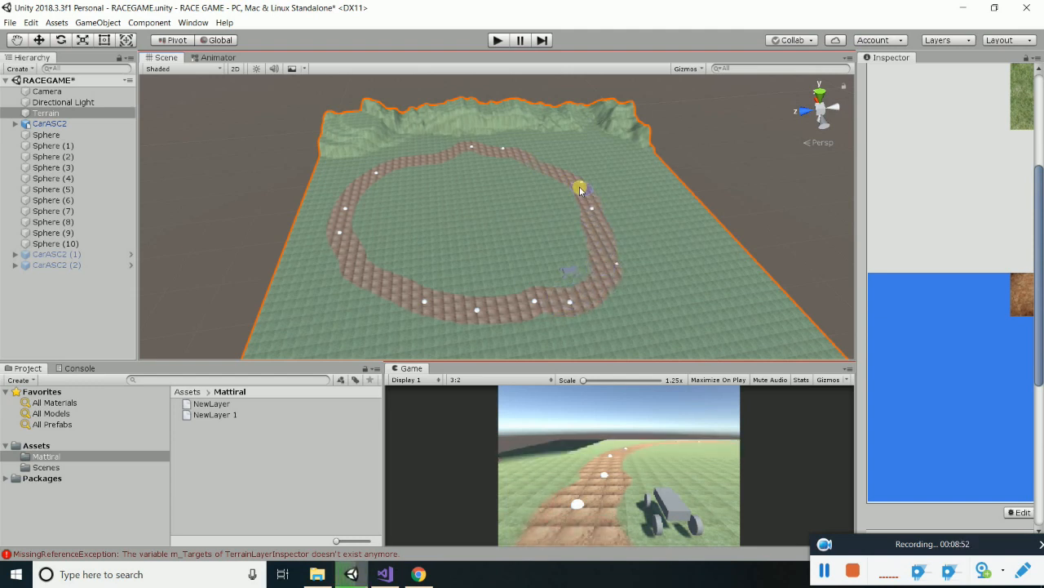
{"action": "left_click_drag", "start_coordinate": [558, 174], "coordinate": [524, 157]}
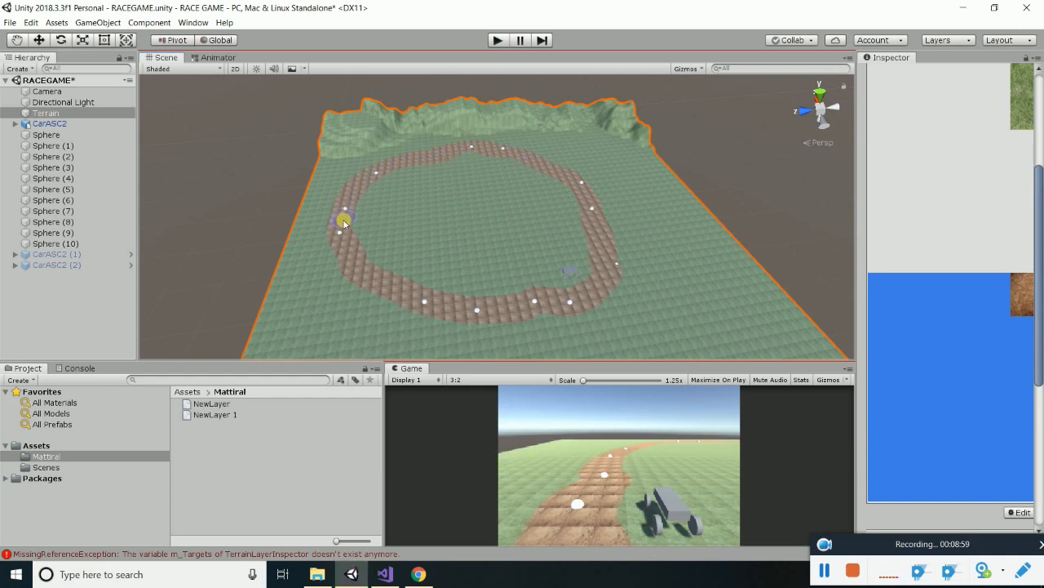
Check the painted track from above and change the terrain tool to Raise or Lower Terrain
{"action": "scroll", "coordinate": [438, 252], "scroll_direction": "down", "scroll_amount": 3}
{"action": "scroll", "coordinate": [599, 259], "scroll_direction": "up", "scroll_amount": 2}
{"action": "mouse_move", "coordinate": [527, 244]}
{"action": "left_mouse_down", "text": "alt"}
{"action": "mouse_move", "coordinate": [258, 268]}
{"action": "mouse_move", "coordinate": [420, 298]}
{"action": "mouse_move", "coordinate": [528, 265]}
{"action": "left_mouse_up", "text": "alt"}
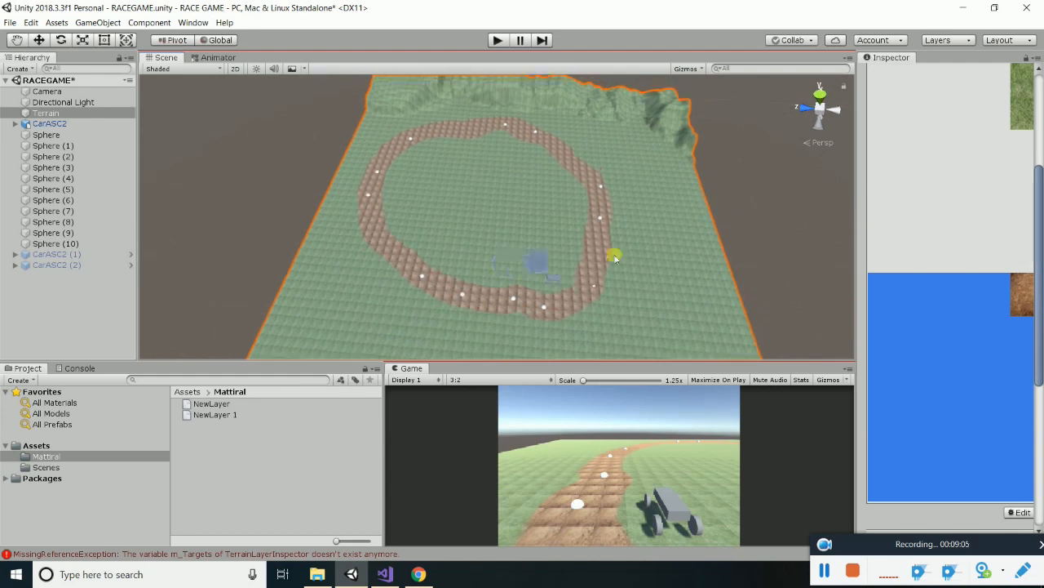
{"action": "scroll", "coordinate": [575, 219], "scroll_direction": "down", "scroll_amount": 3}
{"action": "scroll", "coordinate": [576, 218], "scroll_direction": "up", "scroll_amount": 2}
{"action": "left_click", "coordinate": [921, 186]}
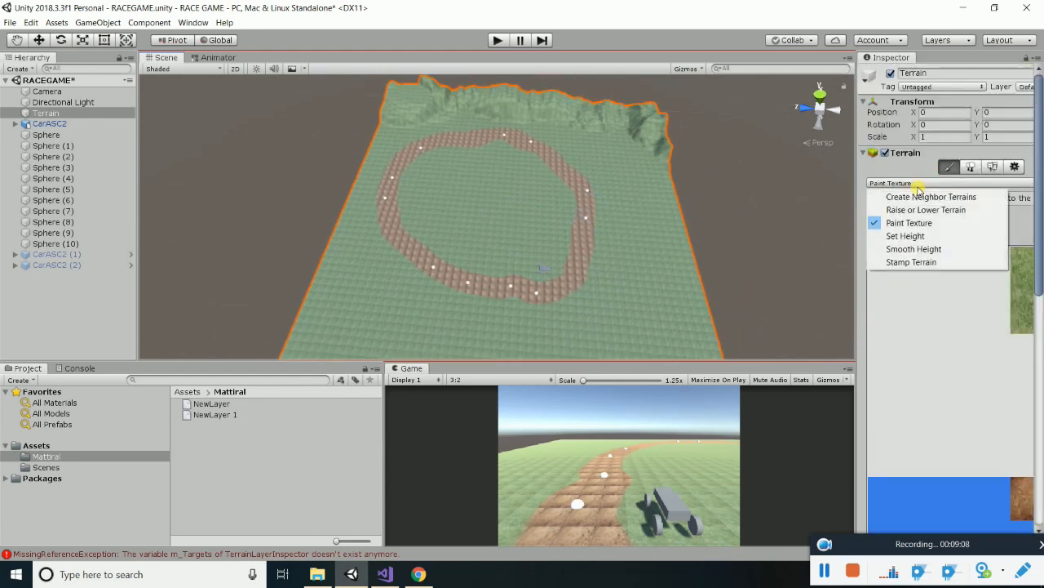
{"action": "left_click", "coordinate": [926, 210]}
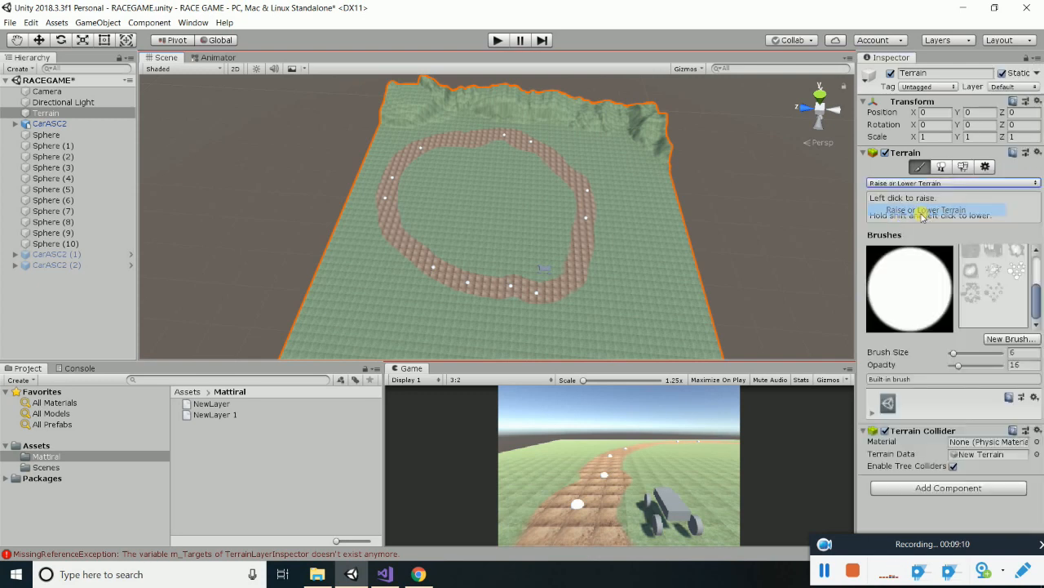
Raise hills along the outer edges of the terrain using a round brush with size 26 and opacity 45
{"action": "scroll", "coordinate": [602, 224], "scroll_direction": "down", "scroll_amount": 3}
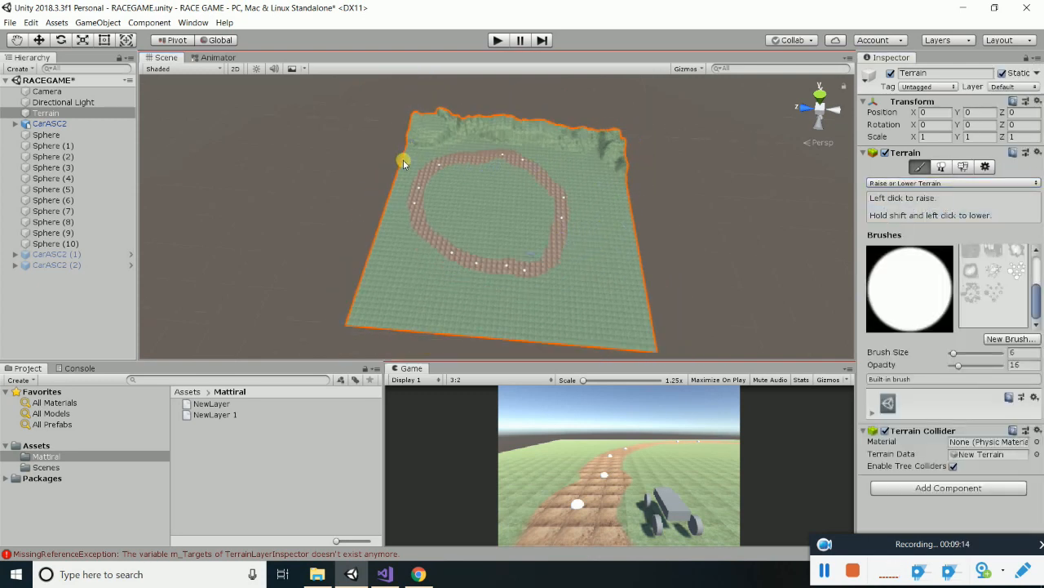
{"action": "left_click", "coordinate": [965, 353]}
{"action": "left_click_drag", "start_coordinate": [967, 364], "coordinate": [973, 365]}
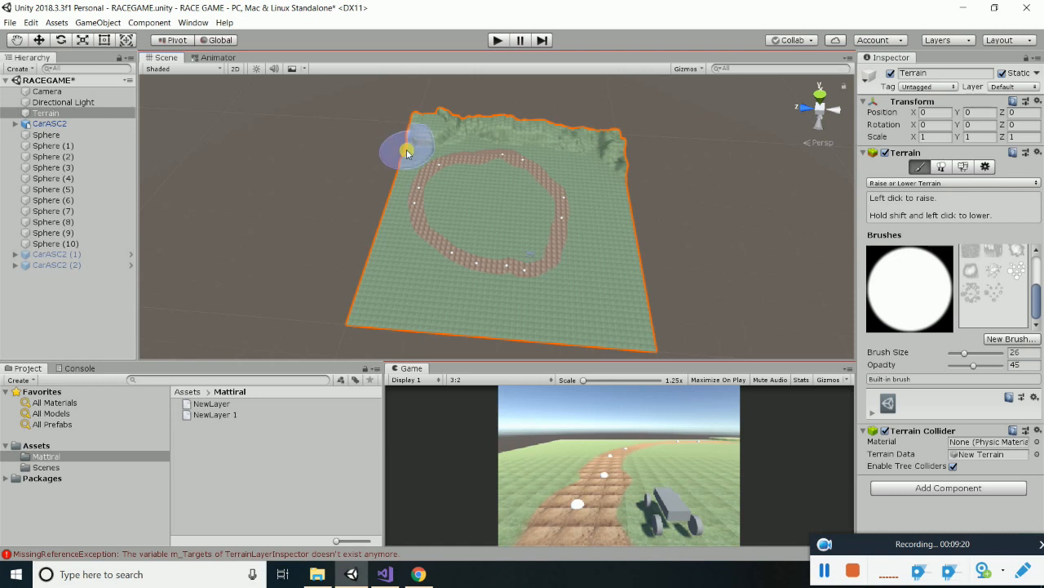
{"action": "left_click", "coordinate": [397, 164]}
{"action": "left_click", "coordinate": [400, 181]}
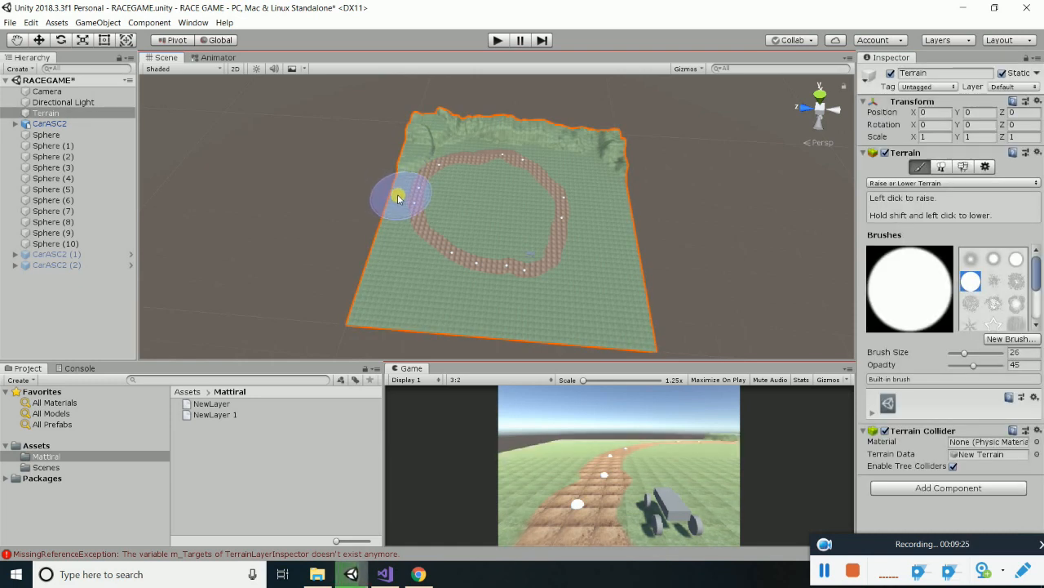
{"action": "left_click", "coordinate": [401, 173]}
{"action": "left_click", "coordinate": [403, 178]}
{"action": "mouse_move", "coordinate": [402, 178]}
{"action": "left_mouse_down"}
{"action": "mouse_move", "coordinate": [373, 228]}
{"action": "mouse_move", "coordinate": [373, 295]}
{"action": "mouse_move", "coordinate": [625, 325]}
{"action": "mouse_move", "coordinate": [615, 179]}
{"action": "mouse_move", "coordinate": [573, 141]}
{"action": "mouse_move", "coordinate": [440, 122]}
{"action": "mouse_move", "coordinate": [396, 156]}
{"action": "mouse_move", "coordinate": [397, 198]}
{"action": "left_mouse_up"}
{"action": "scroll", "coordinate": [517, 221], "scroll_direction": "up", "scroll_amount": 3}
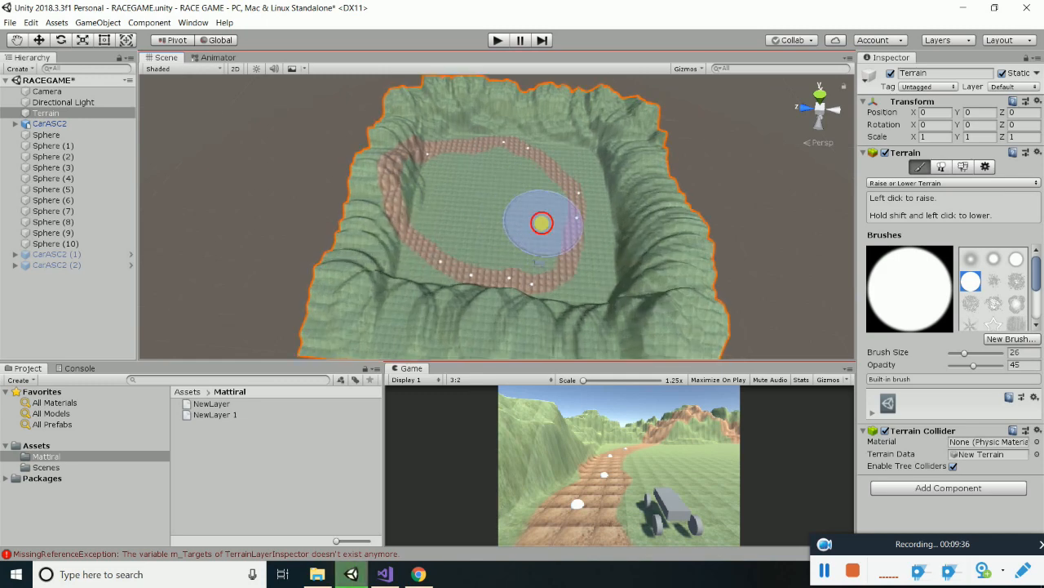
Lower the raised ground that overlaps the cracked-earth track, leaving a flat strip around the whole loop
{"action": "left_click_drag", "start_coordinate": [542, 223], "coordinate": [466, 229], "text": "alt"}
{"action": "scroll", "coordinate": [496, 171], "scroll_direction": "down", "scroll_amount": 2}
{"action": "middle_click_drag", "start_coordinate": [495, 184], "coordinate": [575, 256]}
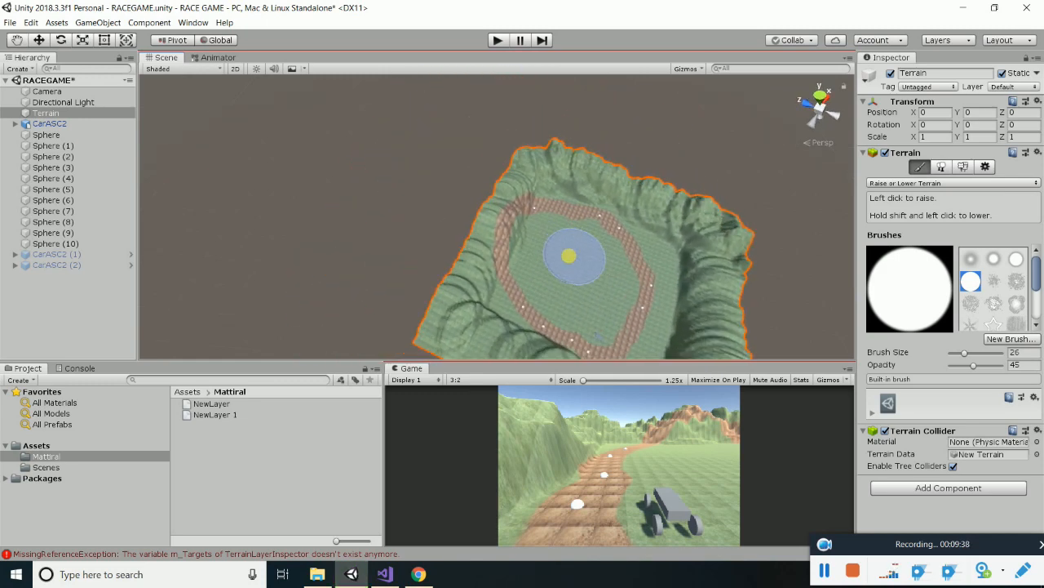
{"action": "scroll", "coordinate": [562, 252], "scroll_direction": "up", "scroll_amount": 3}
{"action": "middle_click_drag", "start_coordinate": [595, 296], "coordinate": [499, 168]}
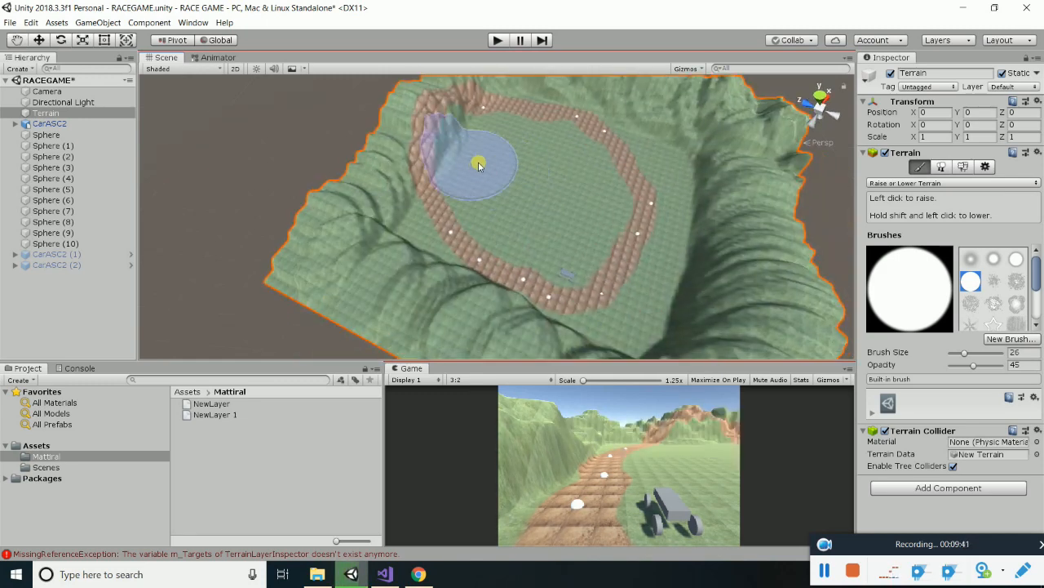
{"action": "middle_click_drag", "start_coordinate": [492, 133], "coordinate": [498, 182]}
{"action": "mouse_move", "coordinate": [471, 212]}
{"action": "left_mouse_down"}
{"action": "mouse_move", "coordinate": [465, 196]}
{"action": "mouse_move", "coordinate": [497, 158]}
{"action": "mouse_move", "coordinate": [461, 184]}
{"action": "mouse_move", "coordinate": [448, 240]}
{"action": "mouse_move", "coordinate": [462, 187]}
{"action": "mouse_move", "coordinate": [477, 176]}
{"action": "mouse_move", "coordinate": [457, 201]}
{"action": "mouse_move", "coordinate": [457, 247]}
{"action": "mouse_move", "coordinate": [448, 219]}
{"action": "mouse_move", "coordinate": [487, 155]}
{"action": "mouse_move", "coordinate": [541, 147]}
{"action": "mouse_move", "coordinate": [579, 167]}
{"action": "left_mouse_up"}
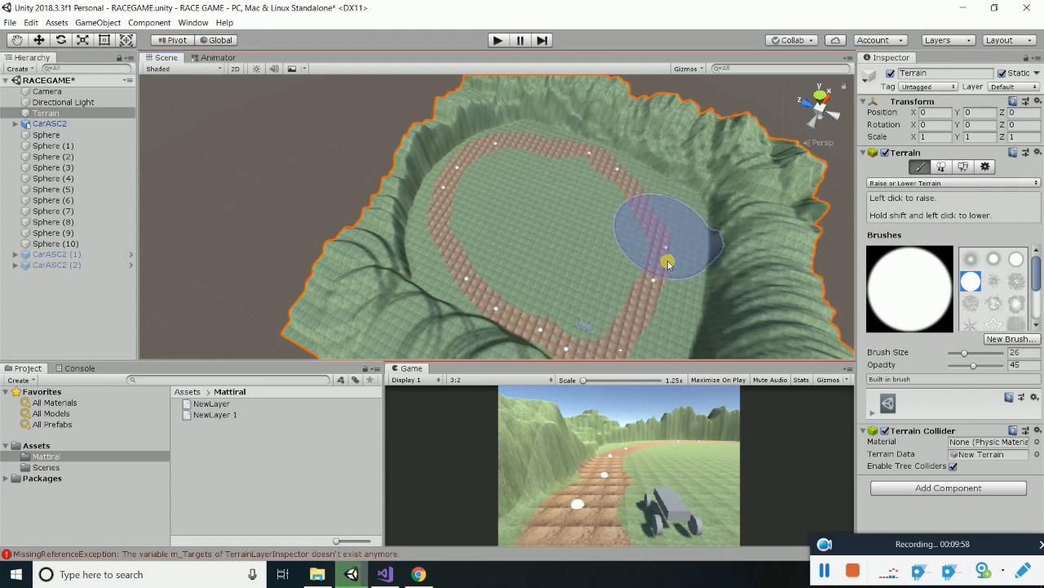
{"action": "mouse_move", "coordinate": [602, 345]}
{"action": "left_mouse_down", "text": "shift"}
{"action": "mouse_move", "coordinate": [505, 314]}
{"action": "mouse_move", "coordinate": [466, 272]}
{"action": "mouse_move", "coordinate": [464, 252]}
{"action": "mouse_move", "coordinate": [467, 283]}
{"action": "left_mouse_up", "text": "shift"}
Raise a tall mountain in the middle of the track loop and save the scene
{"action": "mouse_move", "coordinate": [546, 217]}
{"action": "left_mouse_down"}
{"action": "mouse_move", "coordinate": [571, 257]}
{"action": "mouse_move", "coordinate": [581, 211]}
{"action": "mouse_move", "coordinate": [558, 184]}
{"action": "mouse_move", "coordinate": [522, 175]}
{"action": "mouse_move", "coordinate": [478, 205]}
{"action": "mouse_move", "coordinate": [547, 245]}
{"action": "left_mouse_up"}
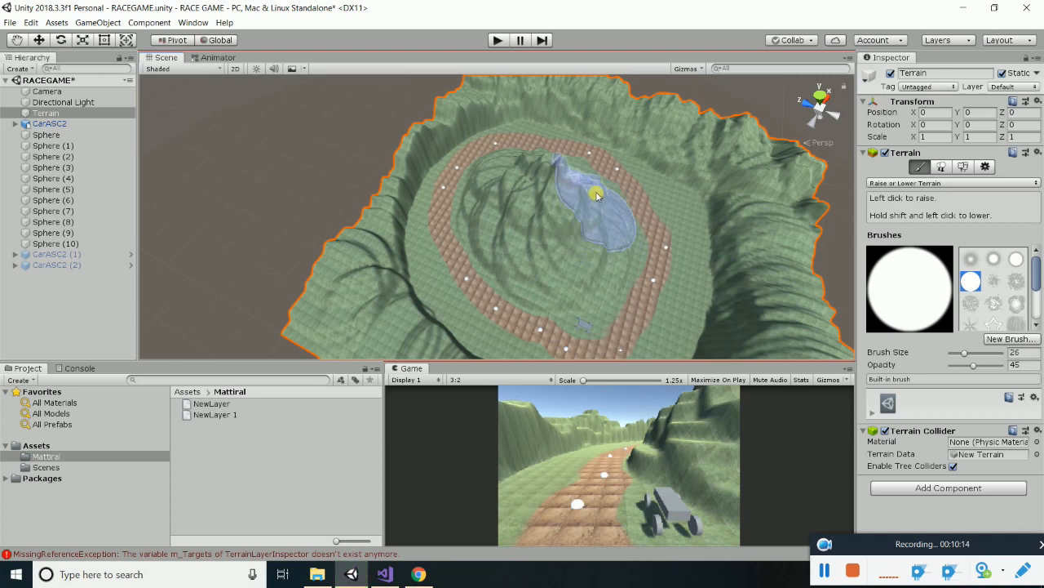
{"action": "mouse_move", "coordinate": [582, 183]}
{"action": "left_mouse_down"}
{"action": "mouse_move", "coordinate": [594, 217]}
{"action": "mouse_move", "coordinate": [584, 246]}
{"action": "mouse_move", "coordinate": [625, 210]}
{"action": "mouse_move", "coordinate": [641, 256]}
{"action": "mouse_move", "coordinate": [479, 303]}
{"action": "mouse_move", "coordinate": [368, 275]}
{"action": "mouse_move", "coordinate": [346, 136]}
{"action": "mouse_move", "coordinate": [620, 163]}
{"action": "mouse_move", "coordinate": [555, 187]}
{"action": "mouse_move", "coordinate": [563, 228]}
{"action": "left_mouse_up"}
{"action": "scroll", "coordinate": [563, 228], "scroll_direction": "up", "scroll_amount": 2}
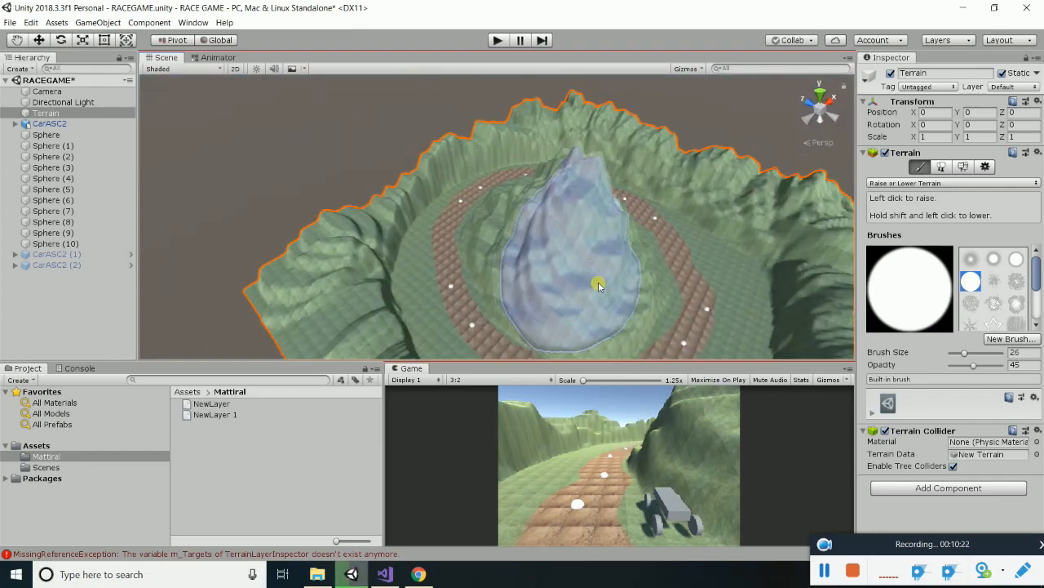
{"action": "middle_click_drag", "start_coordinate": [601, 285], "coordinate": [448, 165]}
{"action": "scroll", "coordinate": [490, 166], "scroll_direction": "up", "scroll_amount": 4}
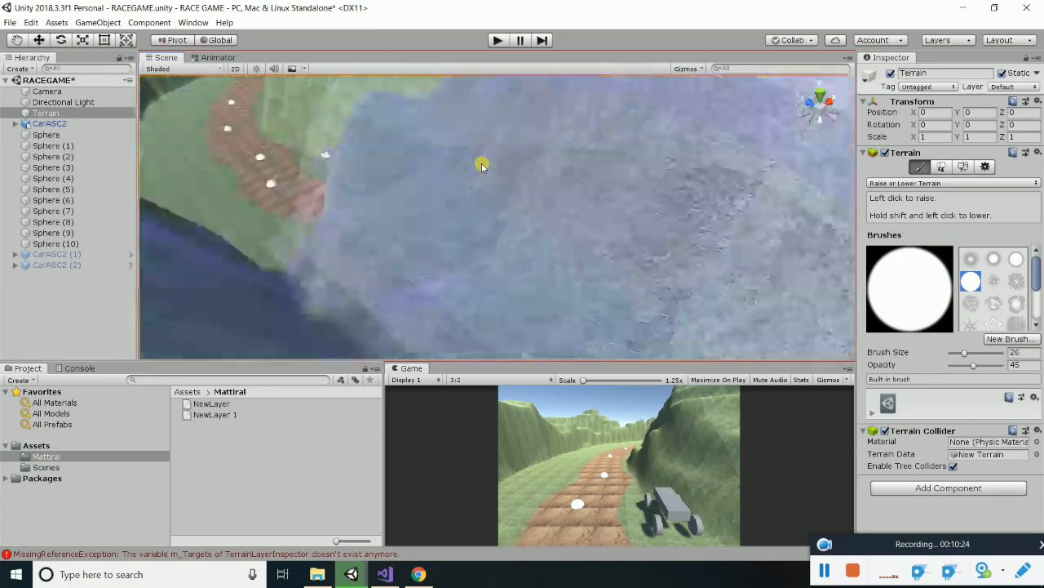
{"action": "scroll", "coordinate": [371, 155], "scroll_direction": "down", "scroll_amount": 6}
{"action": "scroll", "coordinate": [431, 205], "scroll_direction": "down", "scroll_amount": 5}
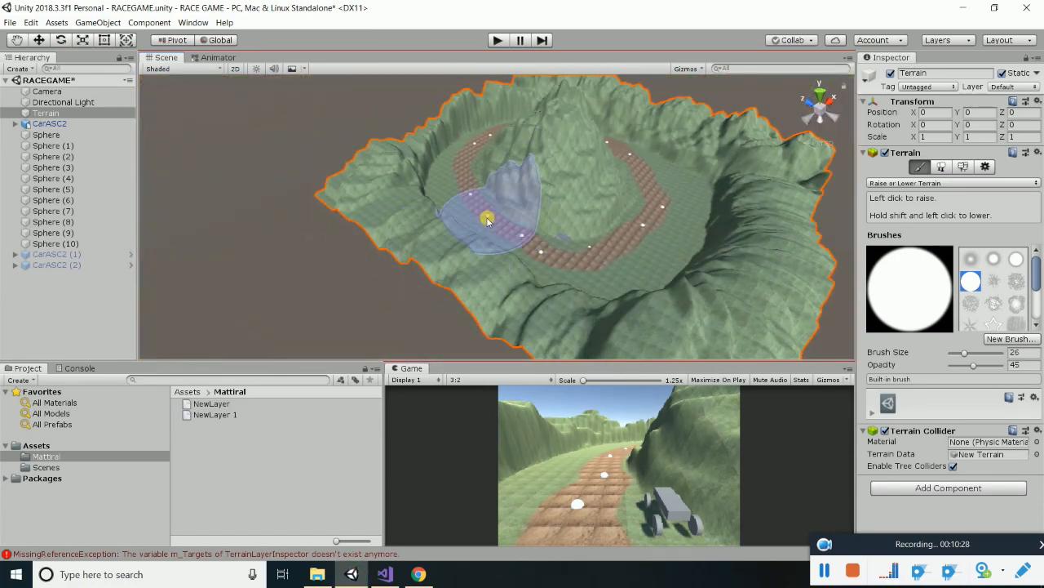
{"action": "key", "text": "ctrl+s"}
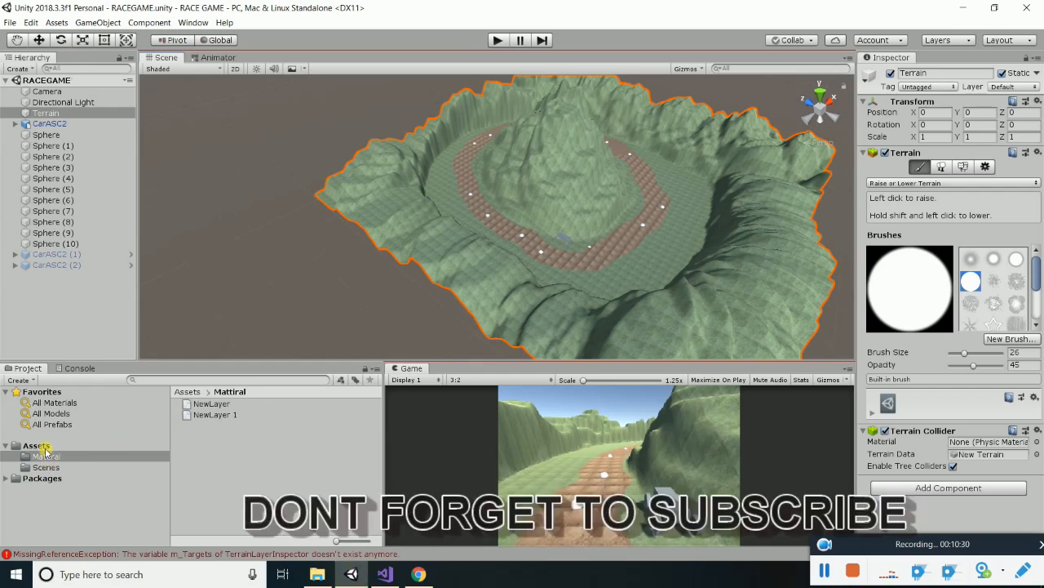
Examine the Wrap Mode and Filter Mode options of the cracked_earth_texture_196488 image against the tiled track
{"action": "left_click", "coordinate": [39, 446]}
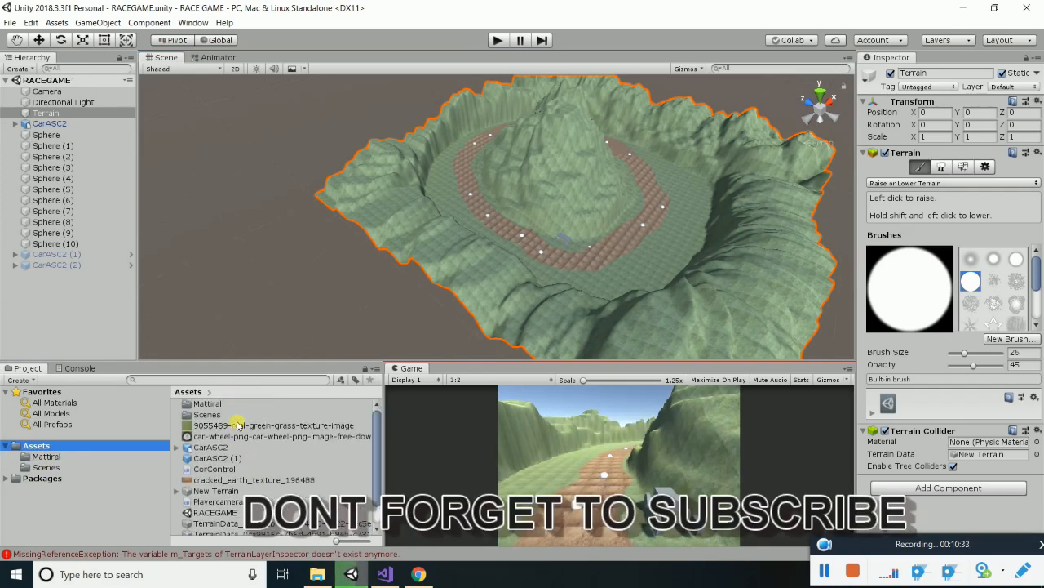
{"action": "left_click", "coordinate": [238, 481]}
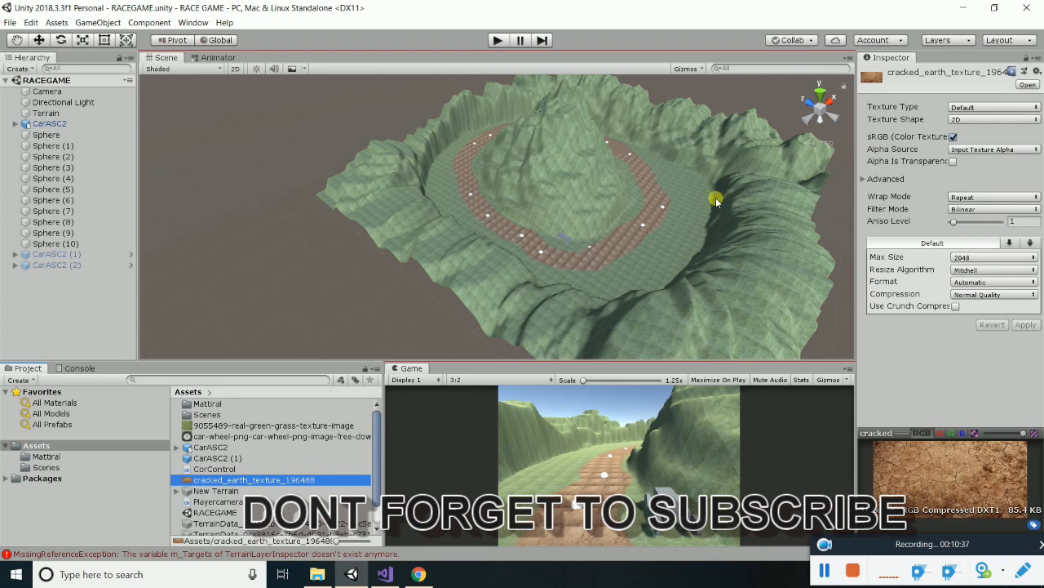
{"action": "scroll", "coordinate": [716, 198], "scroll_direction": "up", "scroll_amount": 10}
{"action": "left_click_drag", "start_coordinate": [746, 238], "coordinate": [709, 224], "text": "alt"}
{"action": "left_click", "coordinate": [982, 199]}
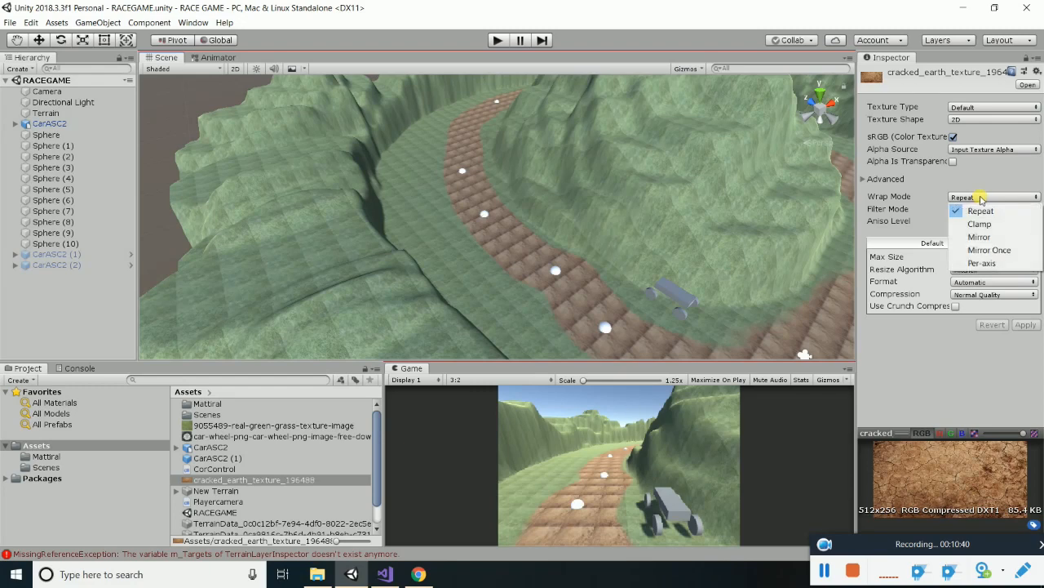
{"action": "left_click", "coordinate": [996, 189]}
{"action": "left_click", "coordinate": [990, 209]}
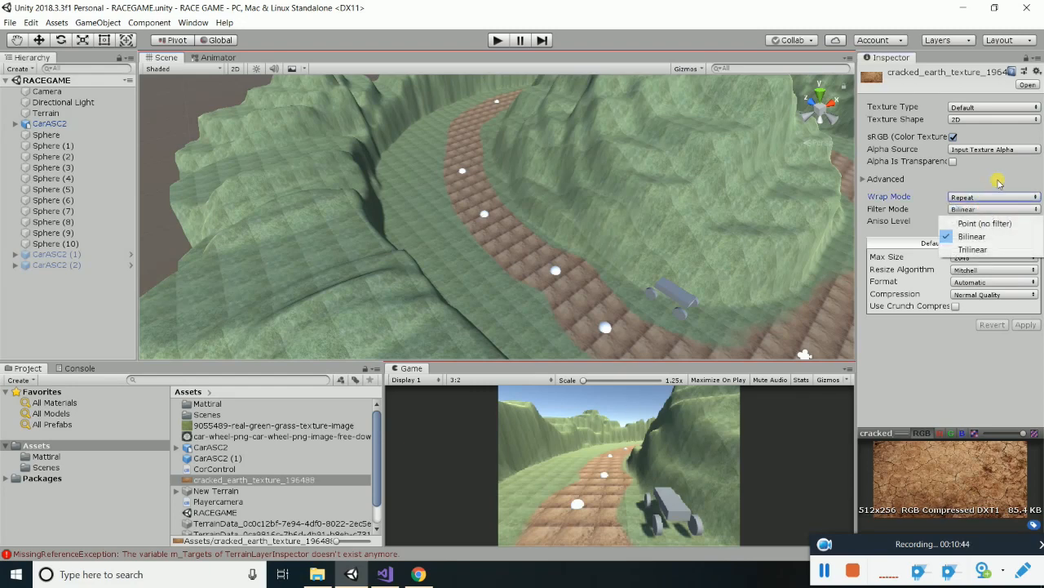
{"action": "left_click", "coordinate": [999, 182]}
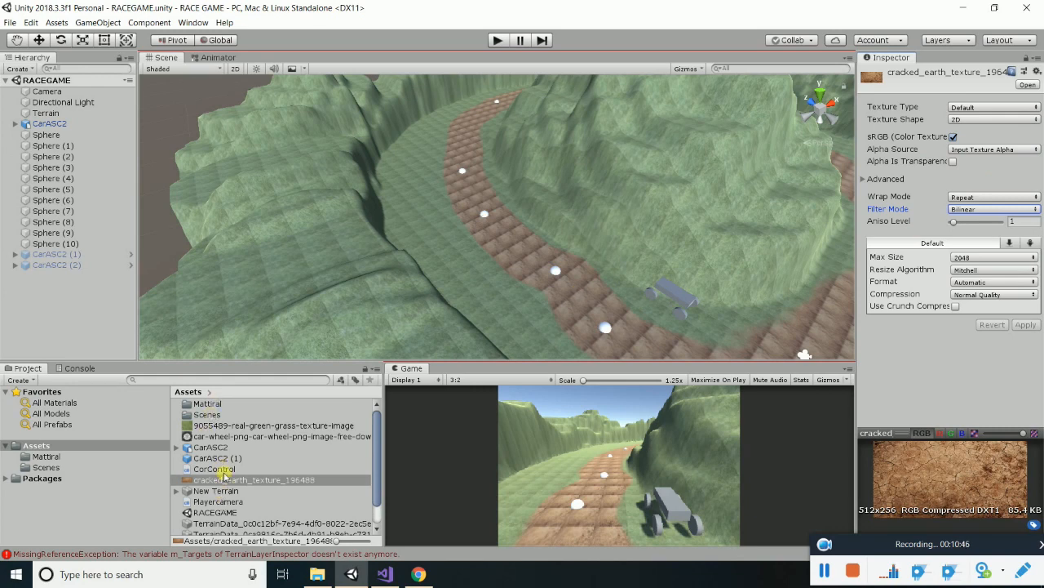
Create a new material named CarWheel in the Mattiral folder
{"action": "left_click", "coordinate": [204, 437]}
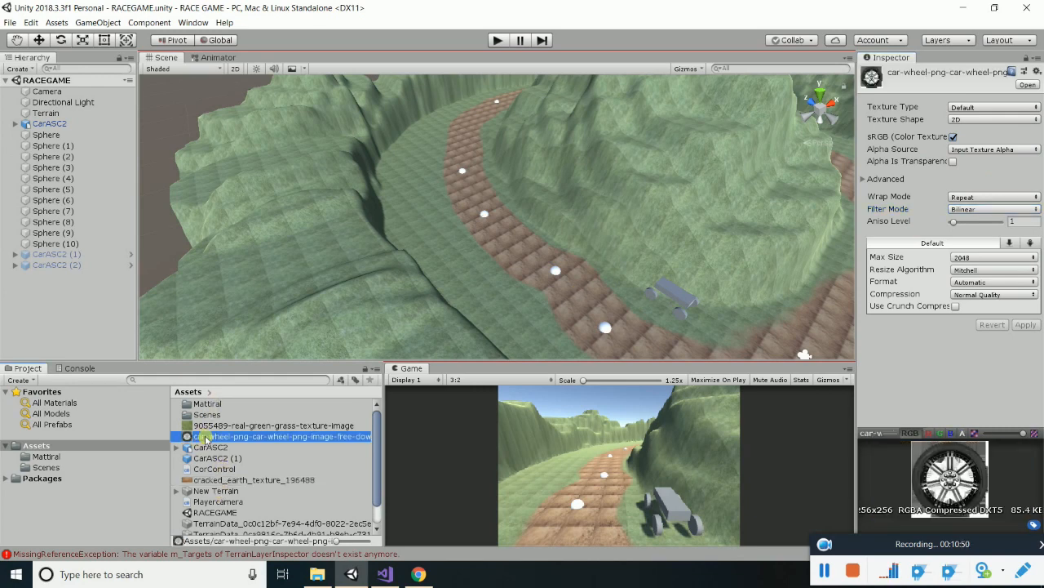
{"action": "left_click", "coordinate": [64, 457]}
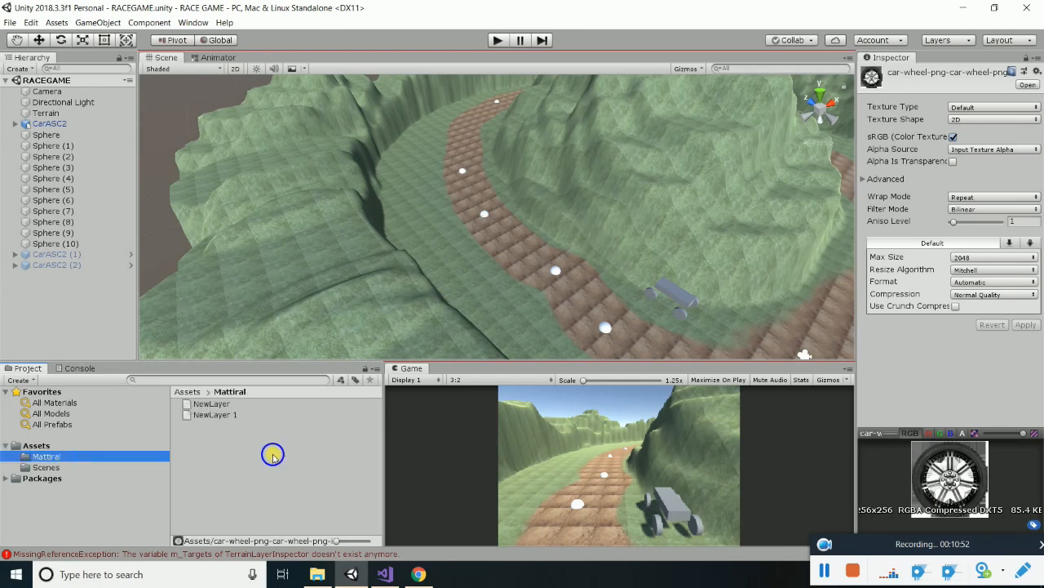
{"action": "right_click", "coordinate": [270, 450]}
{"action": "mouse_move", "coordinate": [344, 182]}
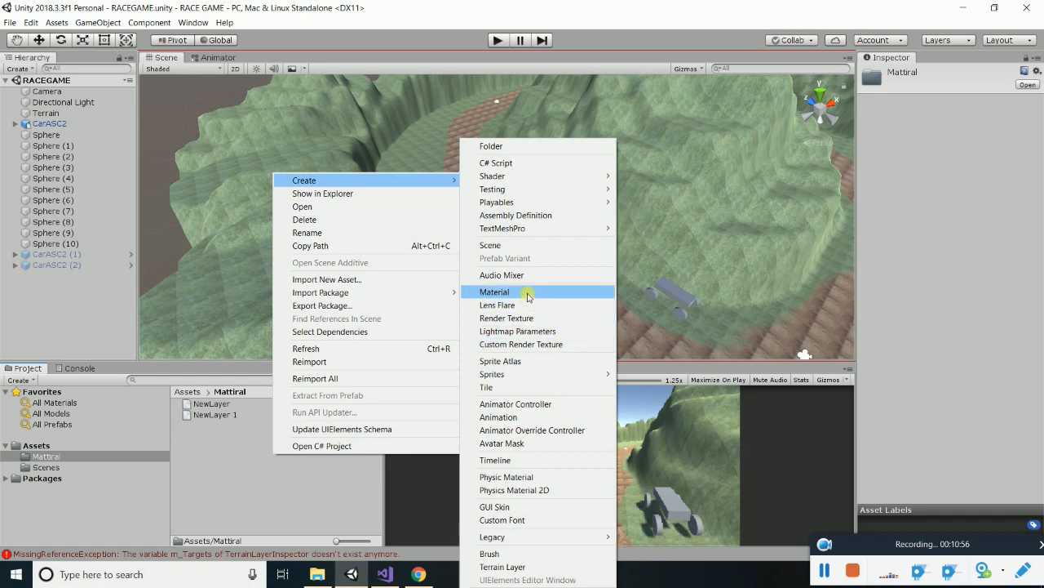
{"action": "left_click", "coordinate": [595, 292]}
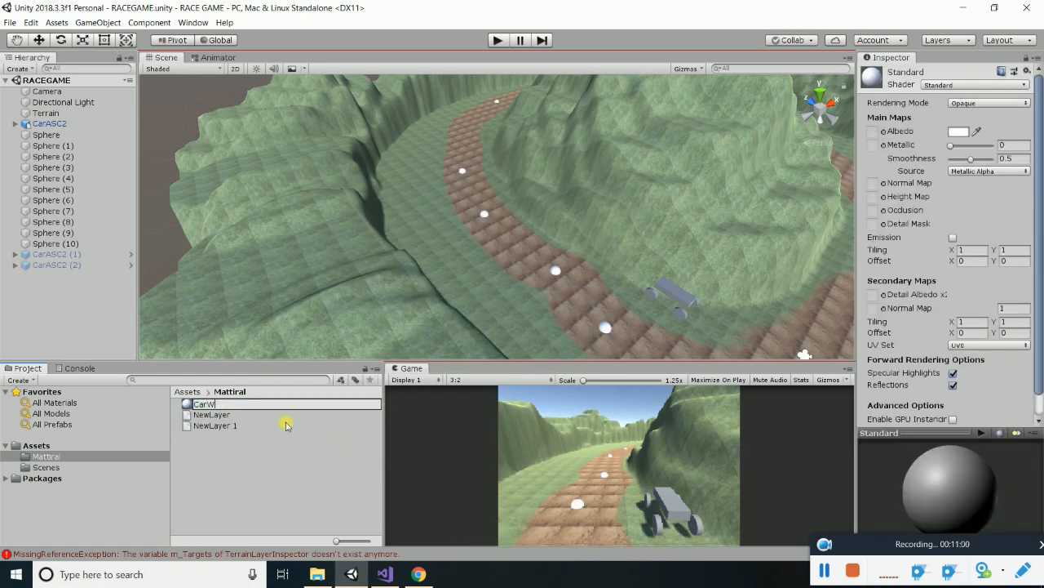
{"action": "type", "text": "CarWheel"}
{"action": "key", "text": "Return"}
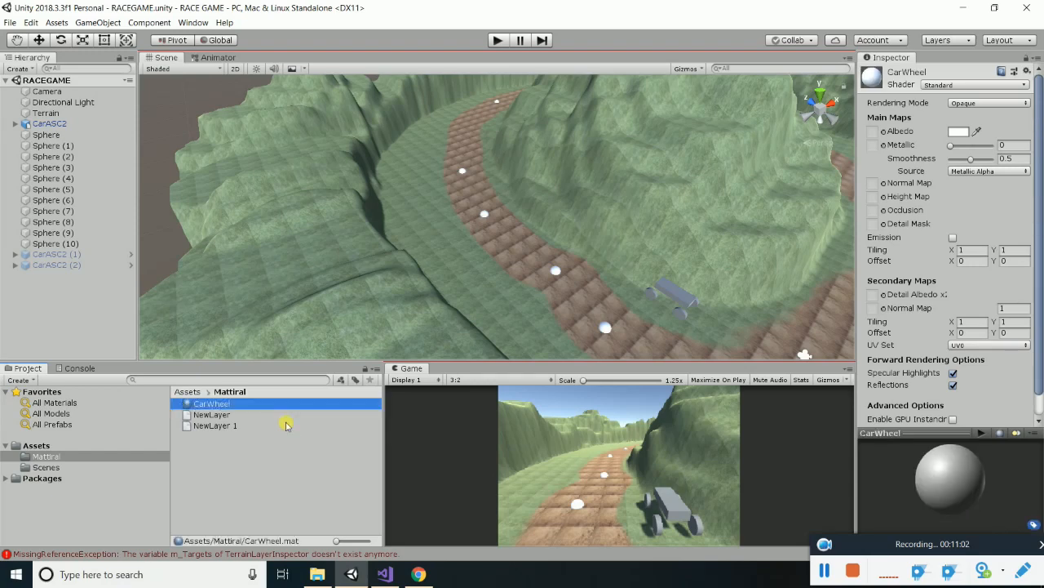
Switch the CarWheel material to the Unlit/Texture shader and assign the car wheel image as its base texture
{"action": "left_click", "coordinate": [973, 85]}
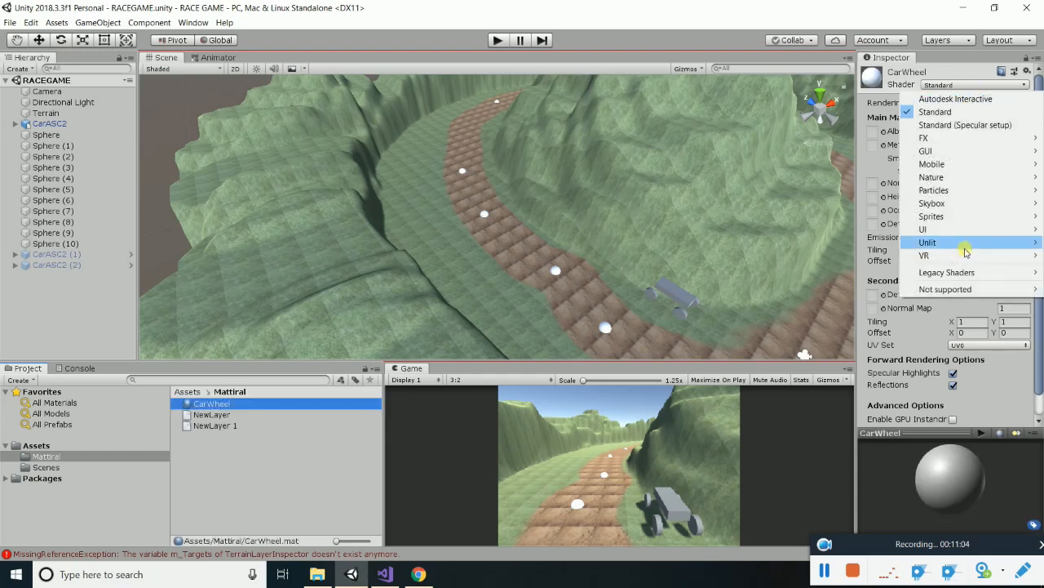
{"action": "mouse_move", "coordinate": [963, 242]}
{"action": "left_click", "coordinate": [816, 256]}
{"action": "left_click", "coordinate": [1029, 138]}
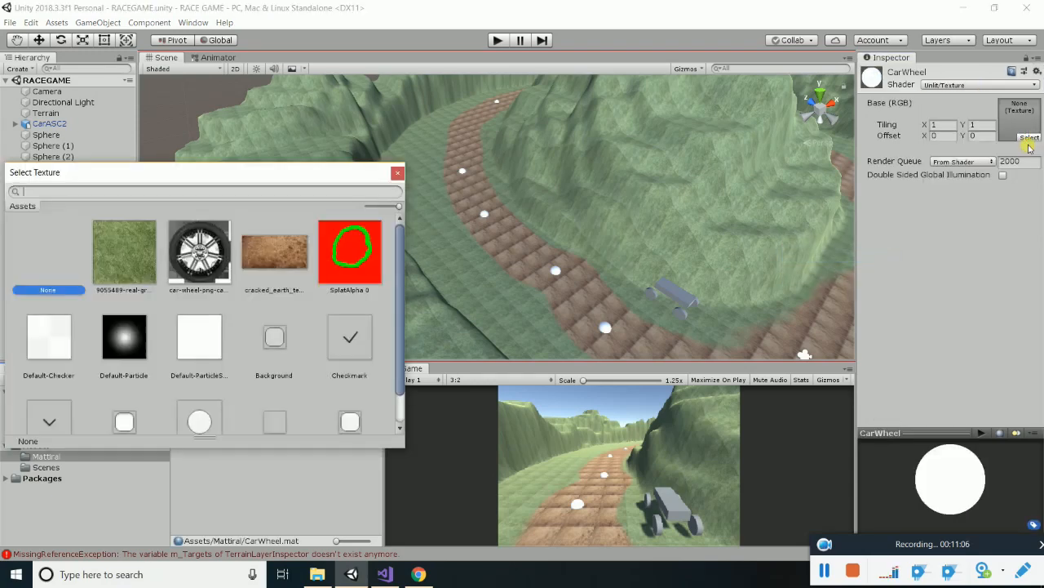
{"action": "double_click", "coordinate": [199, 251]}
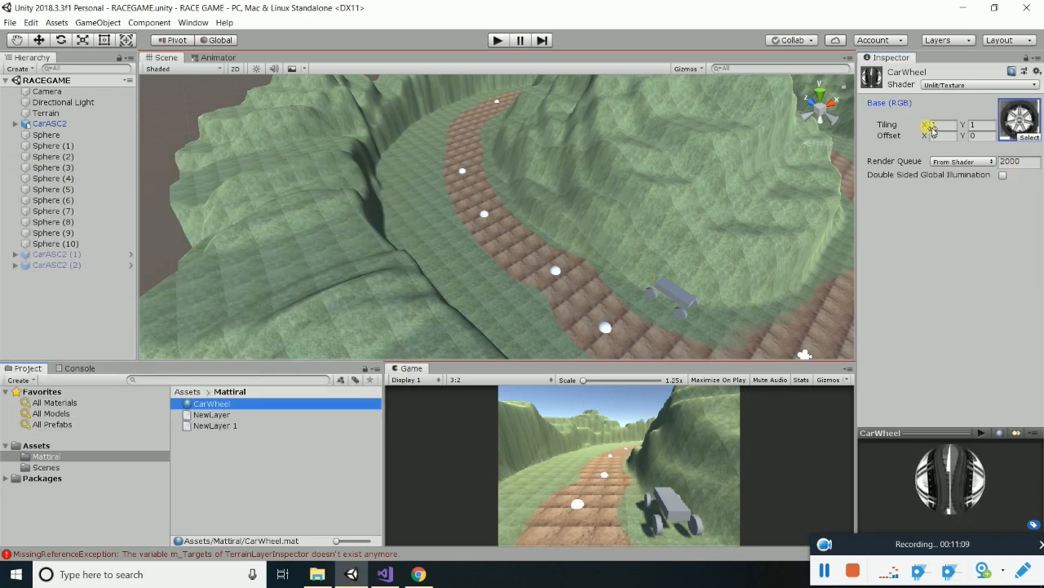
Set the CarWheel texture's tiling to 5 in both X and Y
{"action": "type", "text": "5"}
{"action": "key", "text": "Tab"}
{"action": "type", "text": "5"}
Move CarASC2 off the grass onto the cracked-earth track, to about X 25.5, Z 40.3, and frame it in view
{"action": "scroll", "coordinate": [546, 241], "scroll_direction": "down", "scroll_amount": 2}
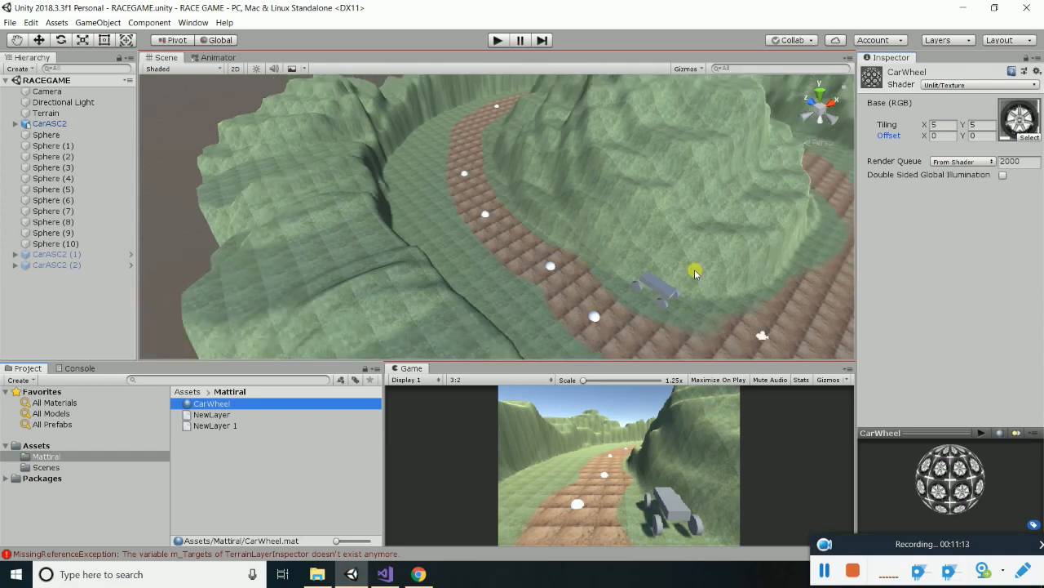
{"action": "left_click_drag", "start_coordinate": [725, 284], "coordinate": [432, 249], "text": "alt"}
{"action": "scroll", "coordinate": [398, 248], "scroll_direction": "up", "scroll_amount": 3}
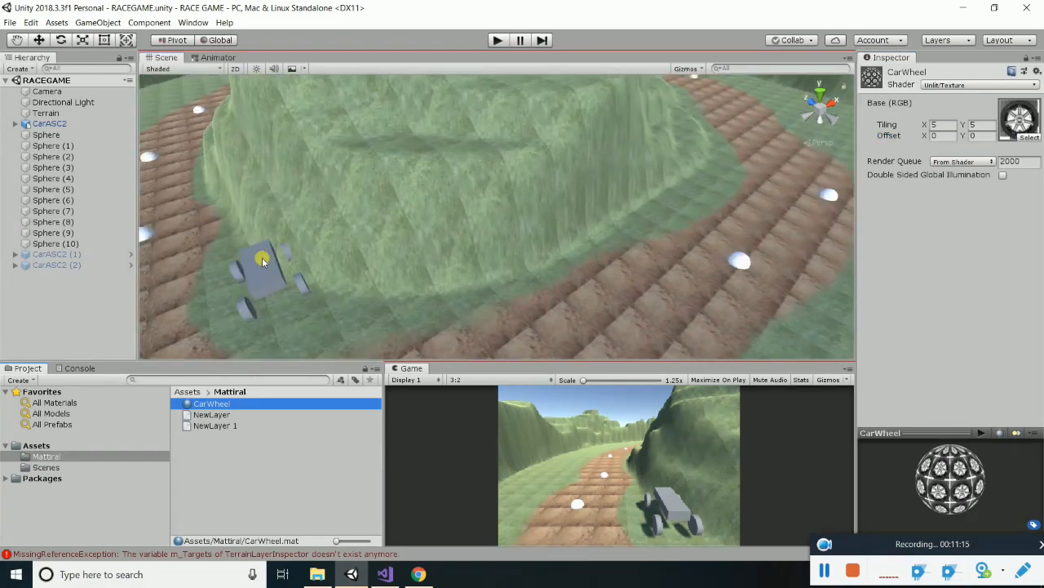
{"action": "middle_click_drag", "start_coordinate": [178, 341], "coordinate": [401, 176]}
{"action": "scroll", "coordinate": [477, 189], "scroll_direction": "up", "scroll_amount": 3}
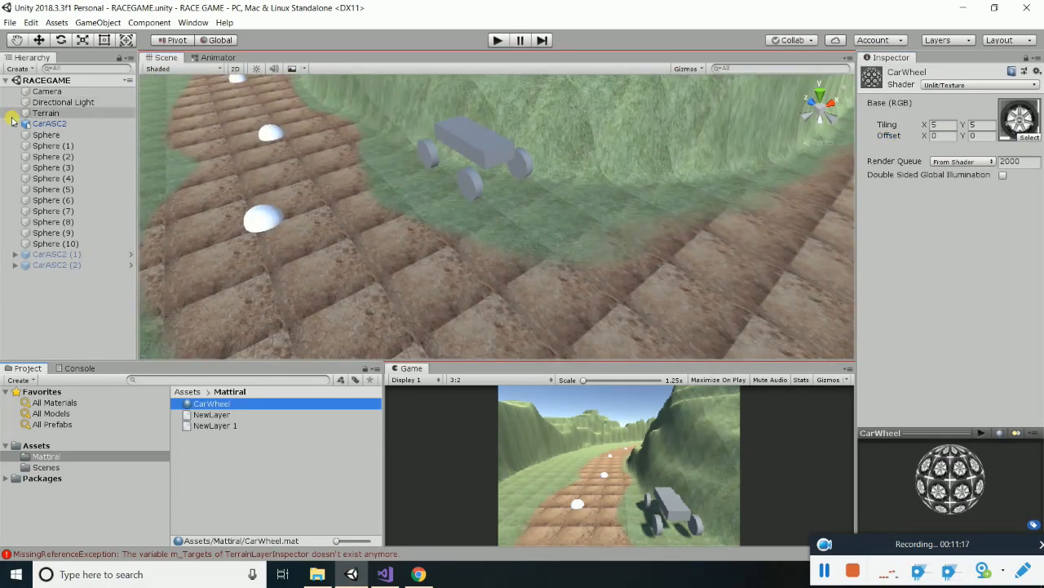
{"action": "left_click", "coordinate": [49, 124]}
{"action": "key", "text": "w"}
{"action": "left_click_drag", "start_coordinate": [503, 176], "coordinate": [322, 256]}
{"action": "key", "text": "f"}
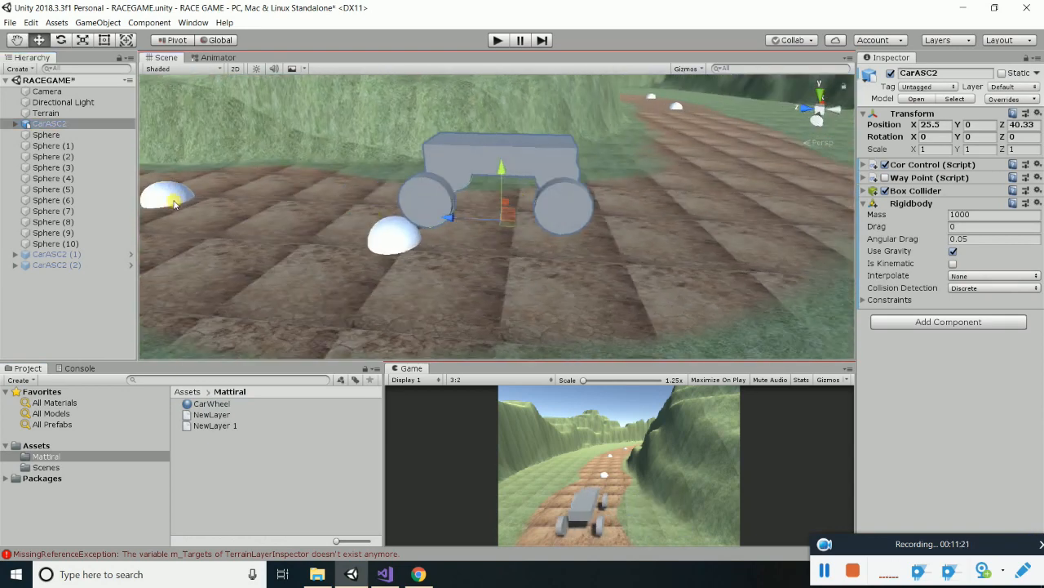
Assign the CarWheel material to the car's back-left wheel B_L_W1 and inspect the result up close
{"action": "left_click", "coordinate": [16, 125]}
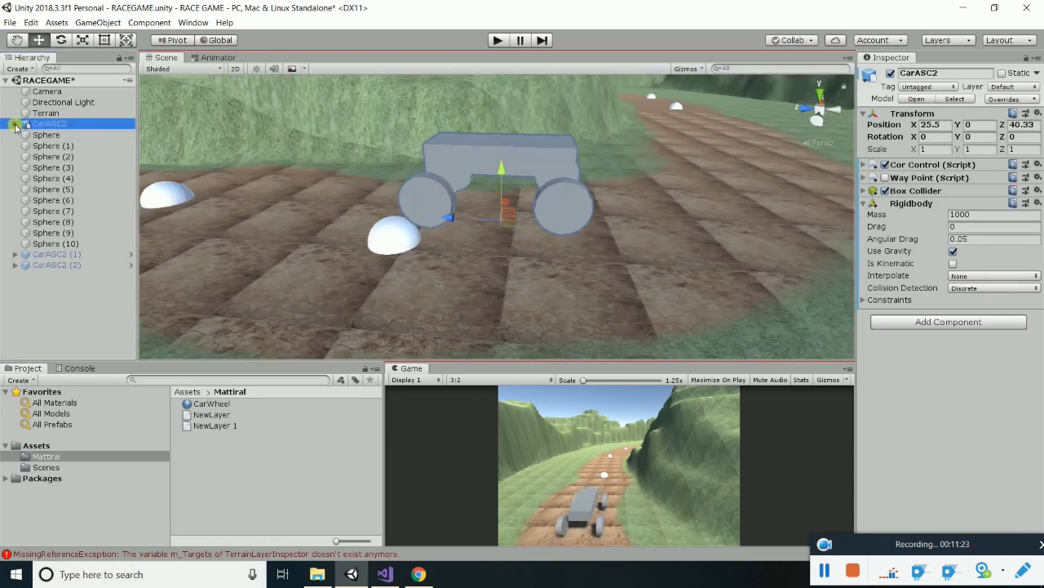
{"action": "left_click", "coordinate": [73, 155]}
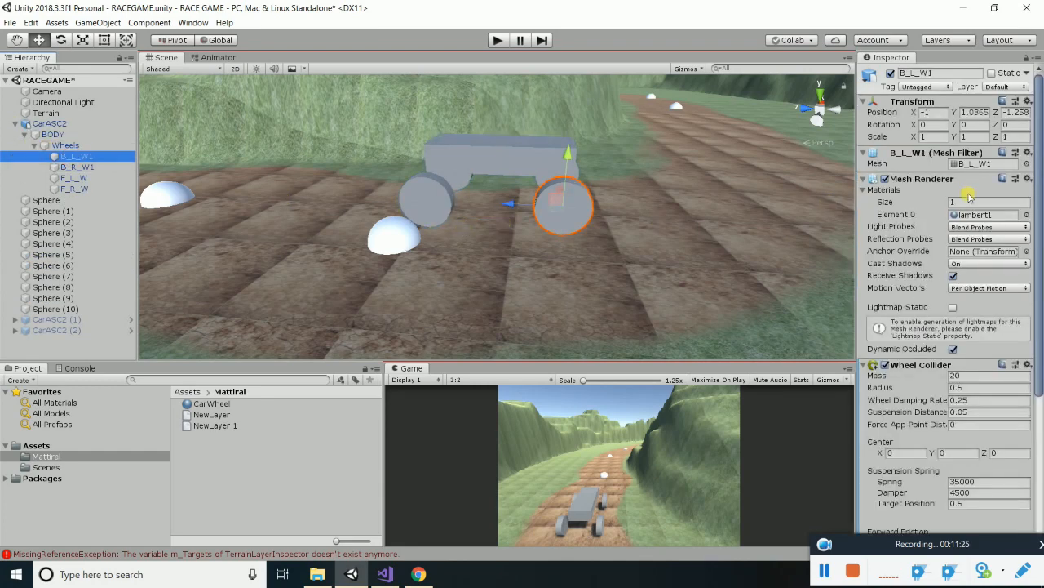
{"action": "left_click", "coordinate": [1026, 214]}
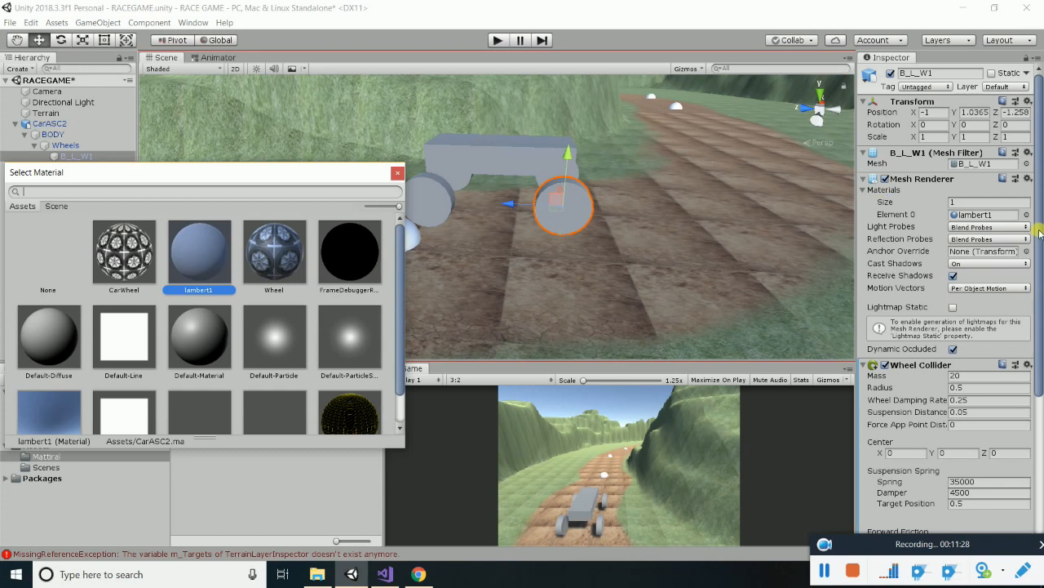
{"action": "left_click", "coordinate": [124, 278]}
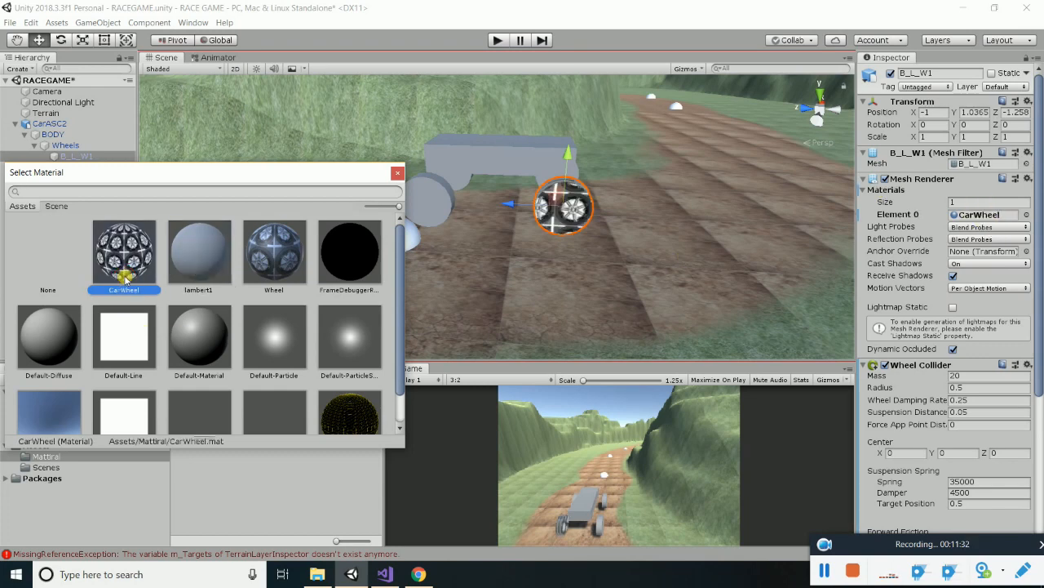
{"action": "double_click", "coordinate": [125, 278]}
{"action": "scroll", "coordinate": [438, 236], "scroll_direction": "up", "scroll_amount": 6}
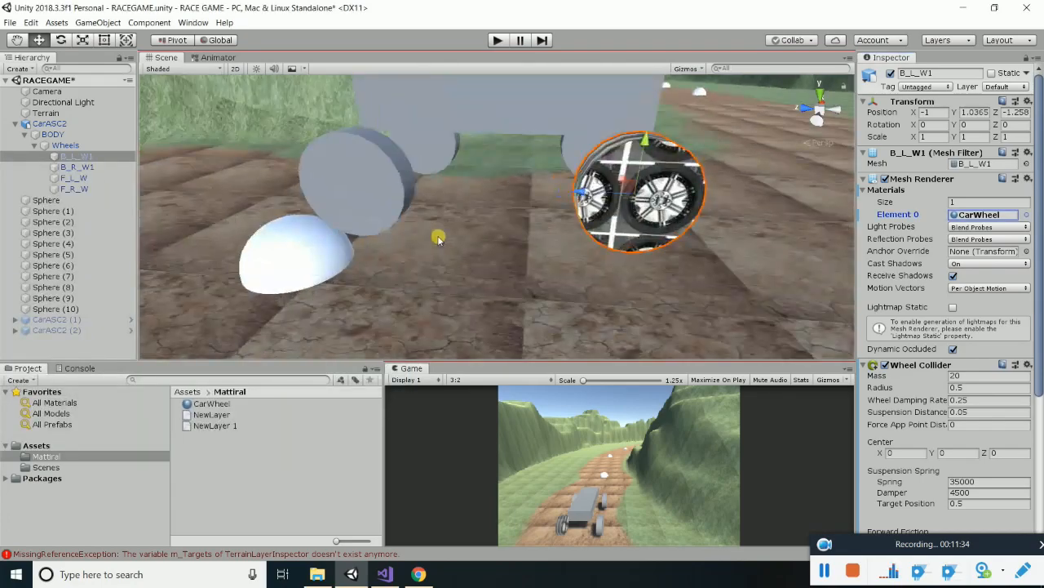
{"action": "scroll", "coordinate": [639, 280], "scroll_direction": "down", "scroll_amount": 3}
{"action": "mouse_move", "coordinate": [659, 262]}
{"action": "left_mouse_down", "text": "alt"}
{"action": "mouse_move", "coordinate": [509, 275]}
{"action": "mouse_move", "coordinate": [642, 268]}
{"action": "left_mouse_up", "text": "alt"}
{"action": "middle_click_drag", "start_coordinate": [636, 260], "coordinate": [511, 249]}
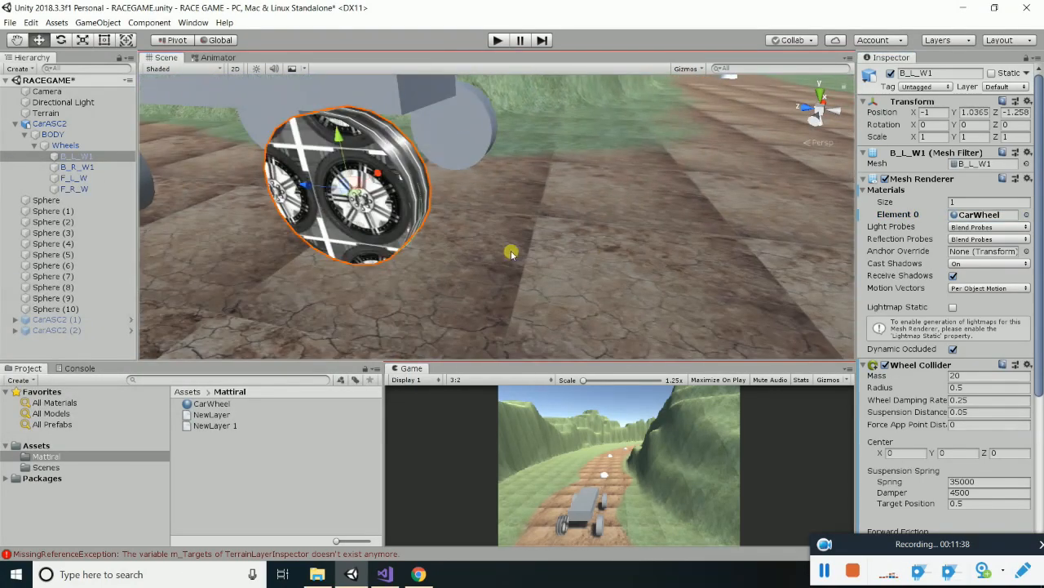
Set the CarWheel material's texture tiling to 3 in both X and Y
{"action": "left_click_drag", "start_coordinate": [432, 258], "coordinate": [534, 230], "text": "alt"}
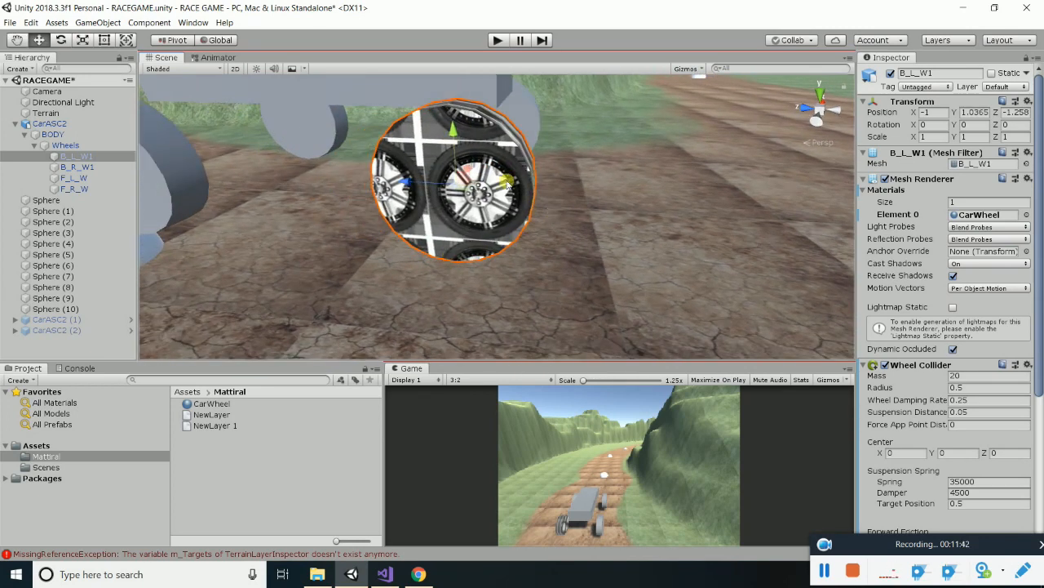
{"action": "left_click", "coordinate": [233, 404]}
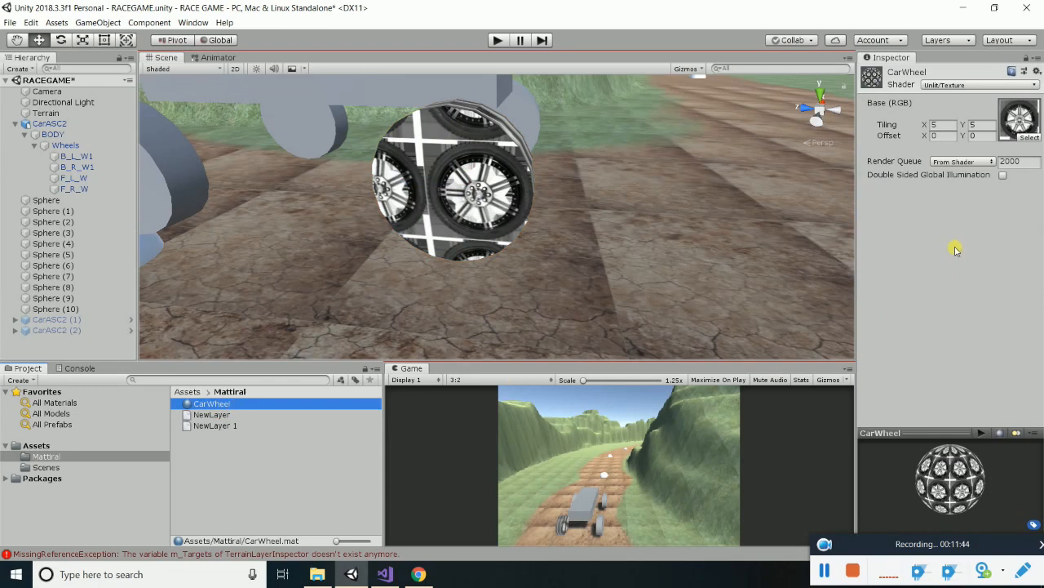
{"action": "left_click_drag", "start_coordinate": [929, 127], "coordinate": [950, 135]}
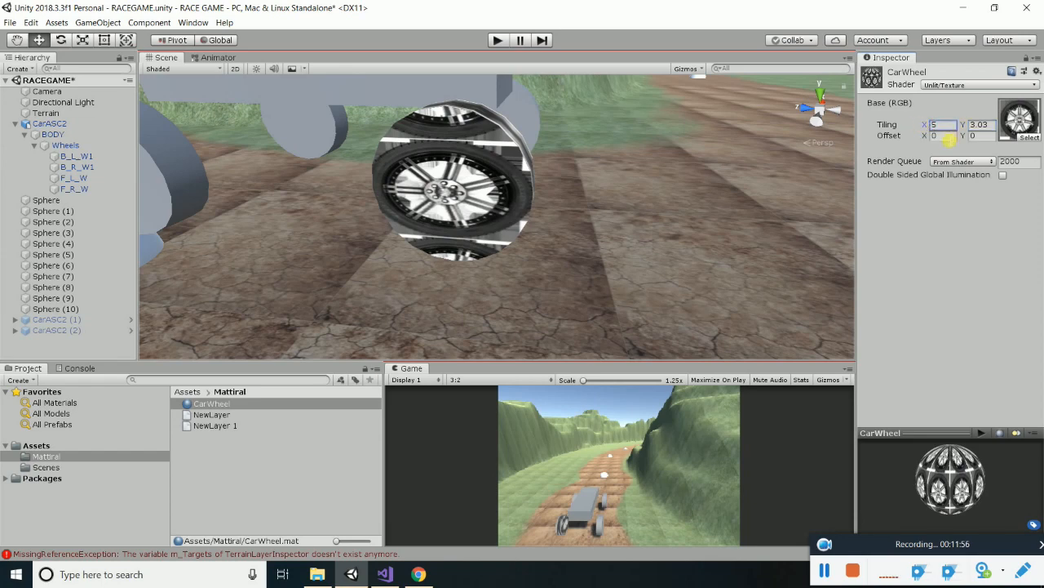
{"action": "left_click_drag", "start_coordinate": [928, 138], "coordinate": [931, 130]}
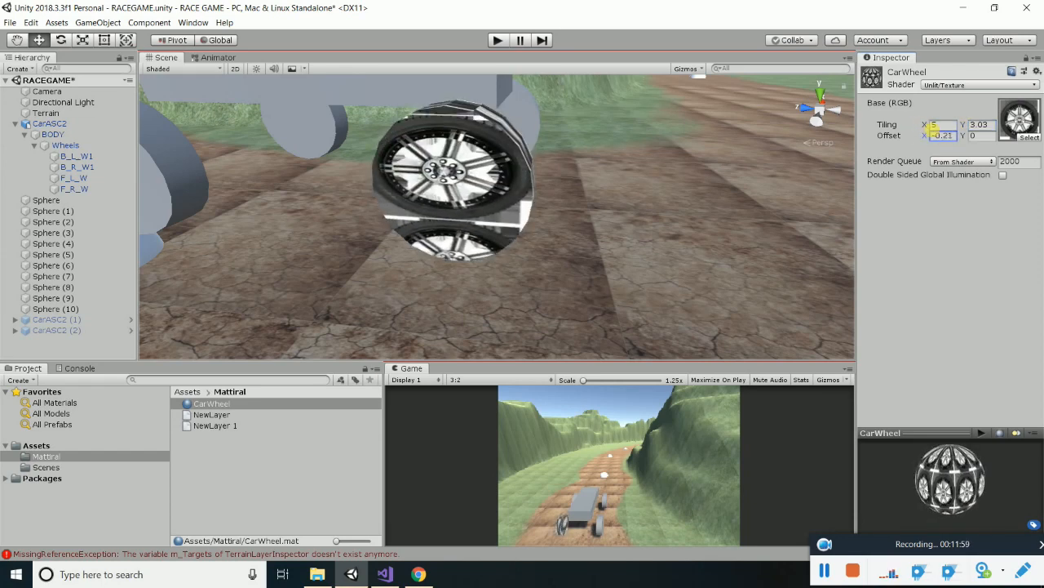
{"action": "type", "text": "3"}
{"action": "key", "text": "Tab"}
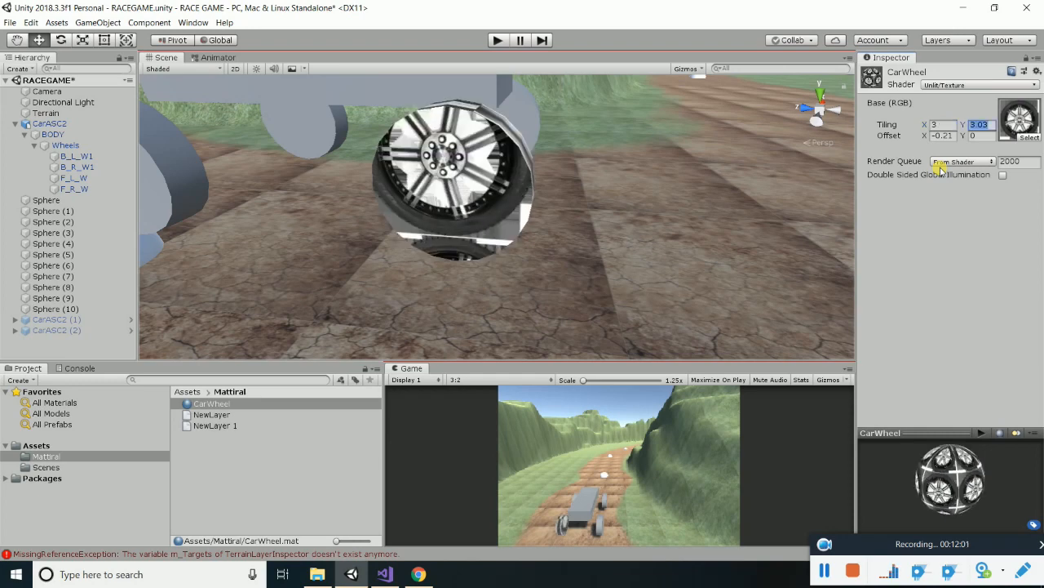
{"action": "type", "text": "3"}
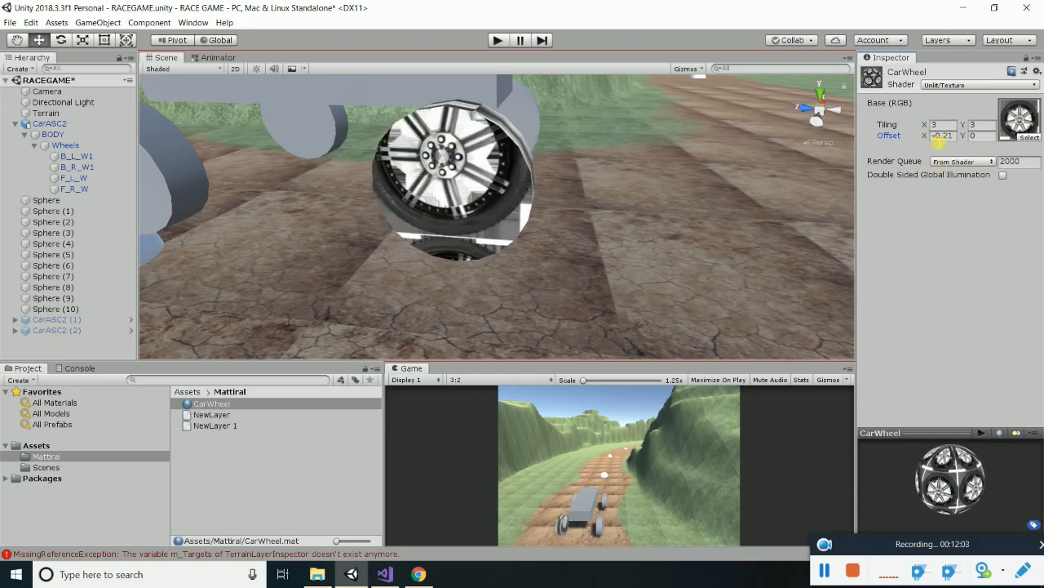
Adjust the CarWheel texture's offset to X -0.03, Y 0.02 to centre the rim, and inspect the back-left wheel on the car
{"action": "left_click_drag", "start_coordinate": [932, 140], "coordinate": [965, 140]}
{"action": "left_click_drag", "start_coordinate": [611, 237], "coordinate": [523, 212], "text": "alt"}
{"action": "left_click", "coordinate": [825, 569]}
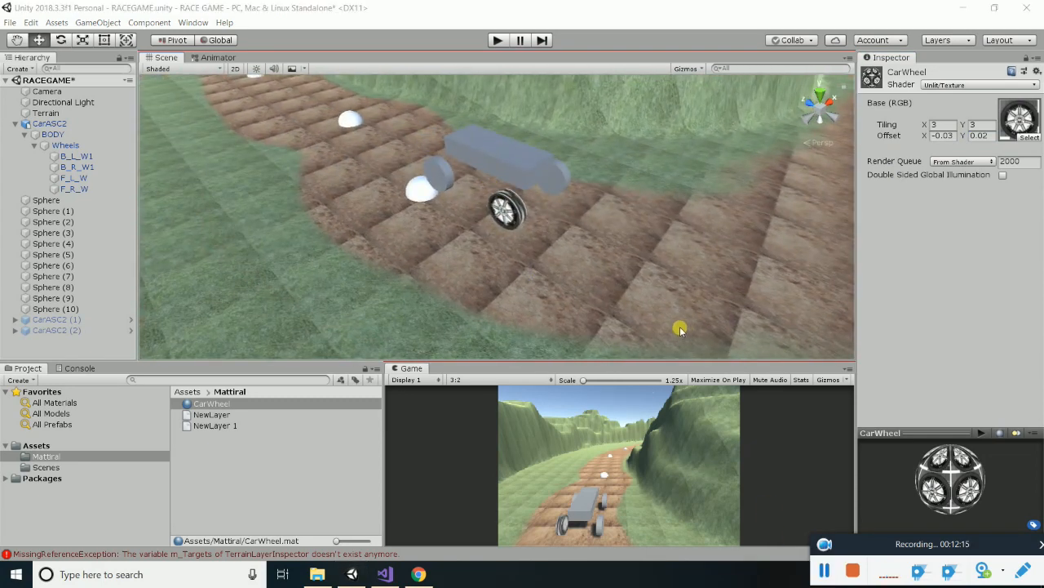
{"action": "left_click_drag", "start_coordinate": [485, 242], "coordinate": [362, 174], "text": "alt"}
{"action": "scroll", "coordinate": [362, 174], "scroll_direction": "up", "scroll_amount": 5}
{"action": "right_click_drag", "start_coordinate": [296, 149], "coordinate": [312, 173]}
{"action": "middle_click_drag", "start_coordinate": [312, 172], "coordinate": [432, 168]}
{"action": "left_click_drag", "start_coordinate": [601, 260], "coordinate": [624, 235], "text": "alt"}
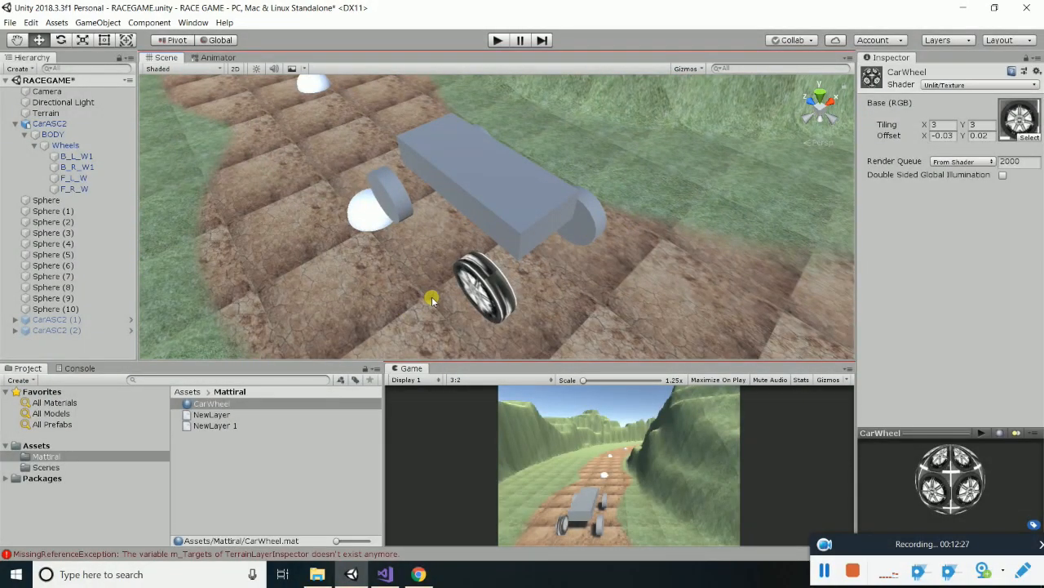
{"action": "scroll", "coordinate": [464, 295], "scroll_direction": "up", "scroll_amount": 2}
{"action": "left_click_drag", "start_coordinate": [504, 299], "coordinate": [525, 261], "text": "alt"}
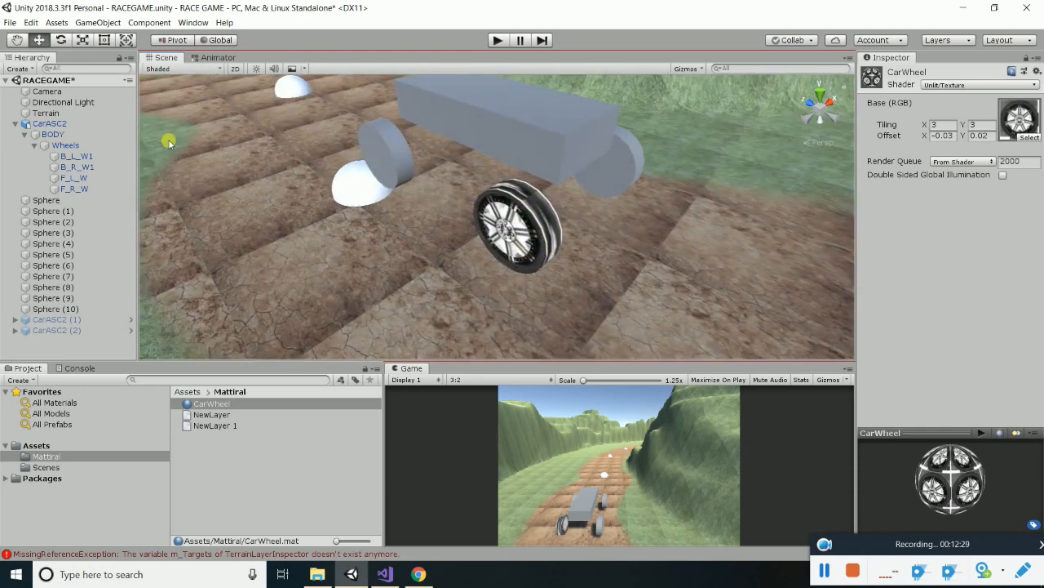
Assign the CarWheel material to the car's other three wheels, B_R_W1, F_L_W and F_R_W, and inspect them up close
{"action": "left_click", "coordinate": [521, 225]}
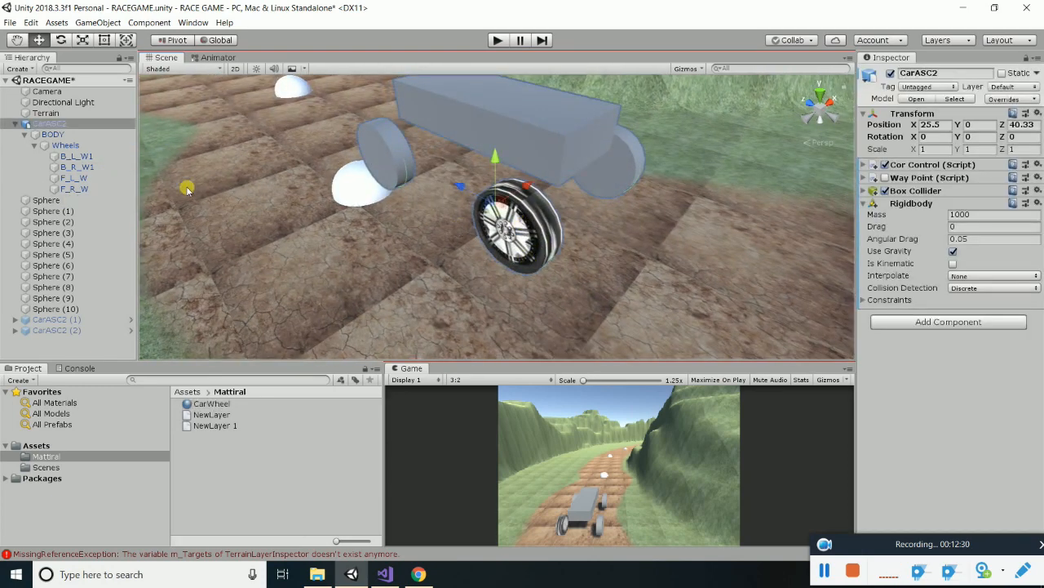
{"action": "left_click", "coordinate": [80, 157]}
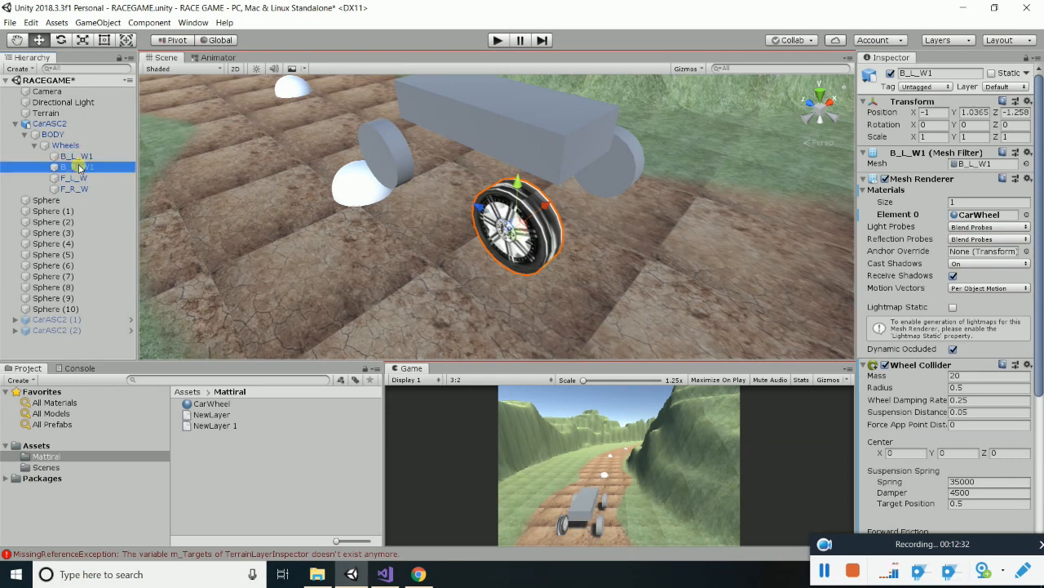
{"action": "left_click", "coordinate": [75, 167]}
{"action": "left_click", "coordinate": [79, 188], "text": "shift"}
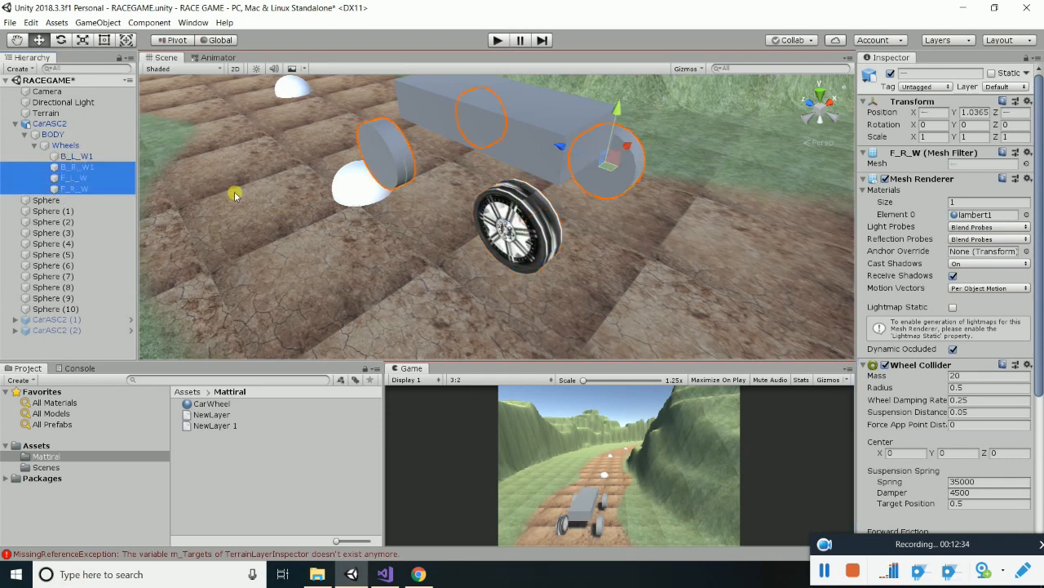
{"action": "left_click", "coordinate": [1027, 215]}
{"action": "left_click", "coordinate": [124, 269]}
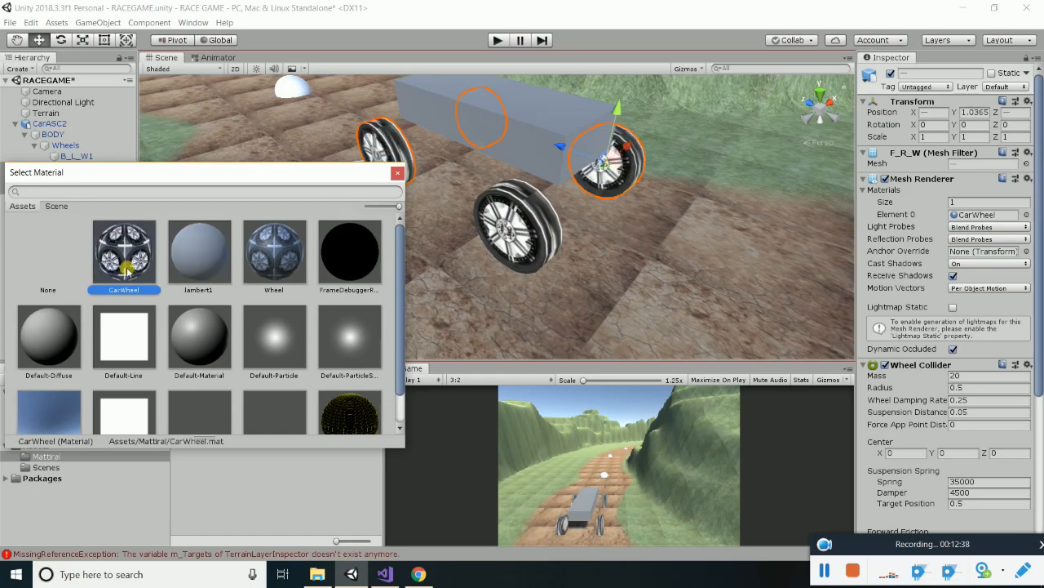
{"action": "double_click", "coordinate": [127, 269]}
{"action": "scroll", "coordinate": [560, 198], "scroll_direction": "up", "scroll_amount": 2}
{"action": "left_click_drag", "start_coordinate": [764, 187], "coordinate": [576, 175], "text": "alt"}
{"action": "left_click_drag", "start_coordinate": [416, 176], "coordinate": [519, 156], "text": "alt"}
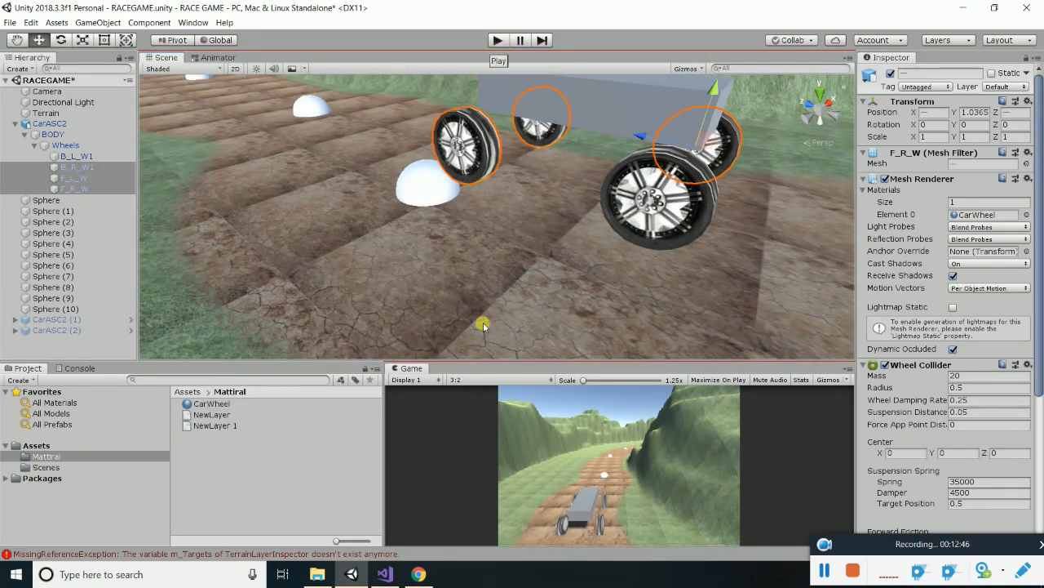
In Visual Studio, change F_L_W to F_R_W in the second front-wheel Rotate line of CorControl.cs, save, and return to Unity
{"action": "left_click", "coordinate": [385, 574]}
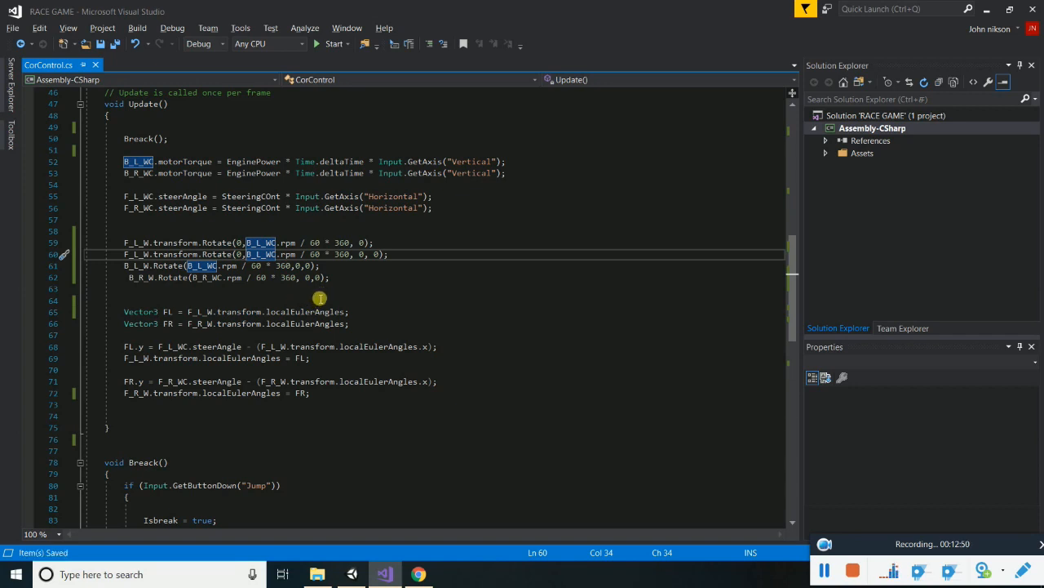
{"action": "left_click", "coordinate": [138, 254]}
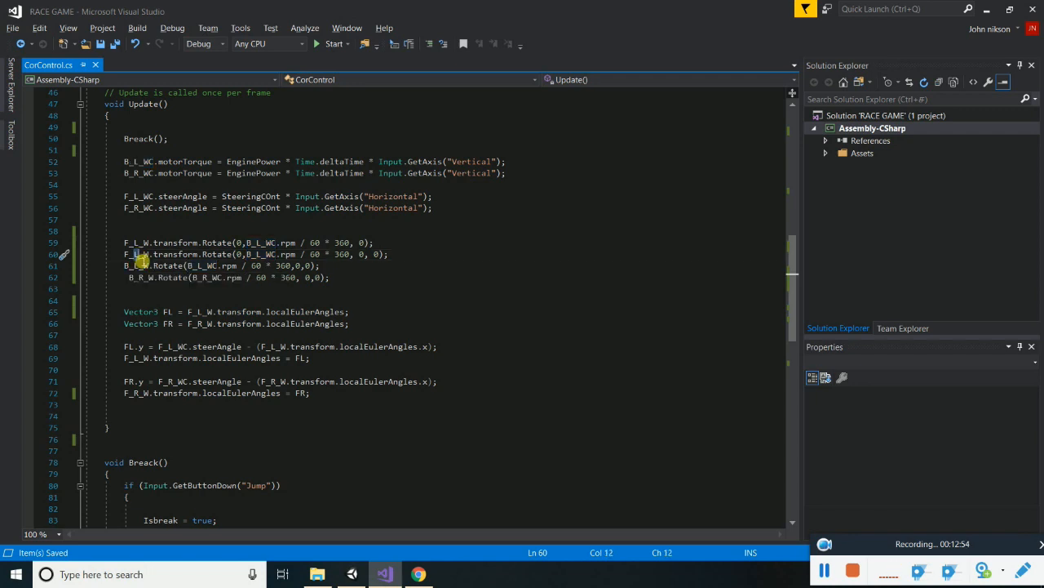
{"action": "key", "text": "BackSpace"}
{"action": "type", "text": "R"}
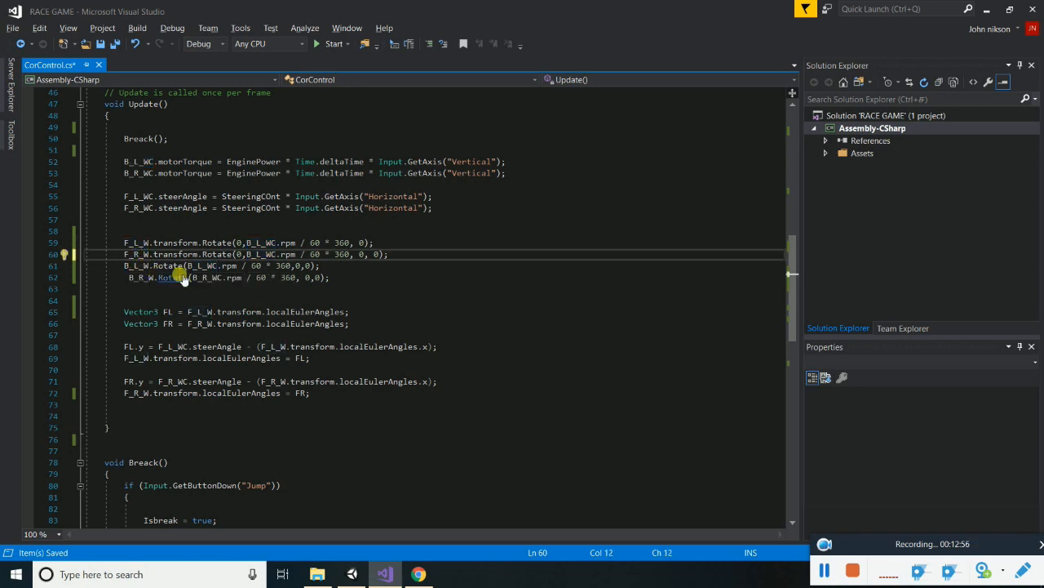
{"action": "key", "text": "alt+Tab"}
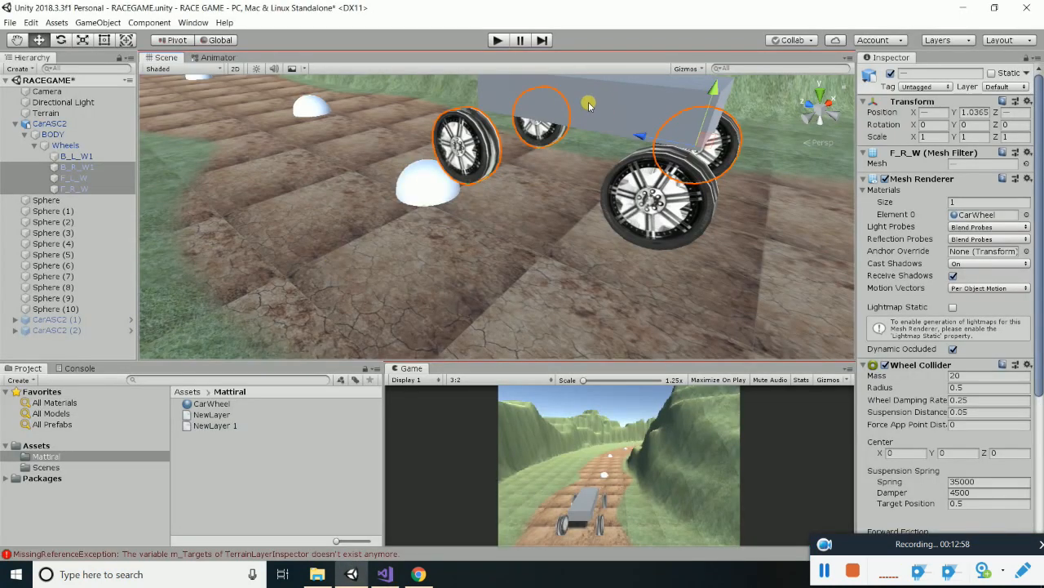
Playtest the game, driving CarASC2 along the track while following its wheels in the scene, then stop and refocus on the car
{"action": "left_click", "coordinate": [496, 40]}
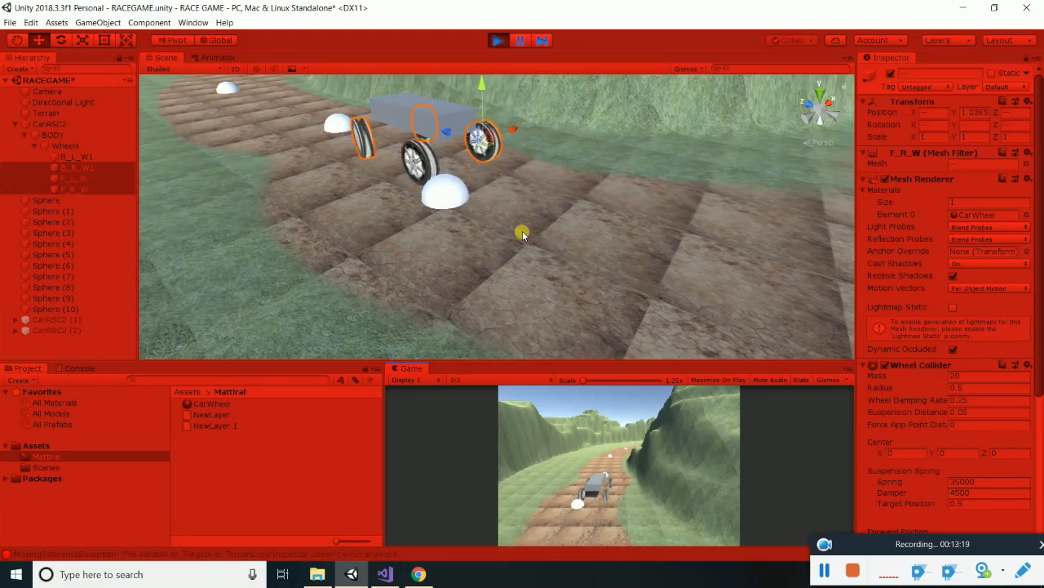
{"action": "scroll", "coordinate": [408, 130], "scroll_direction": "down", "scroll_amount": 10}
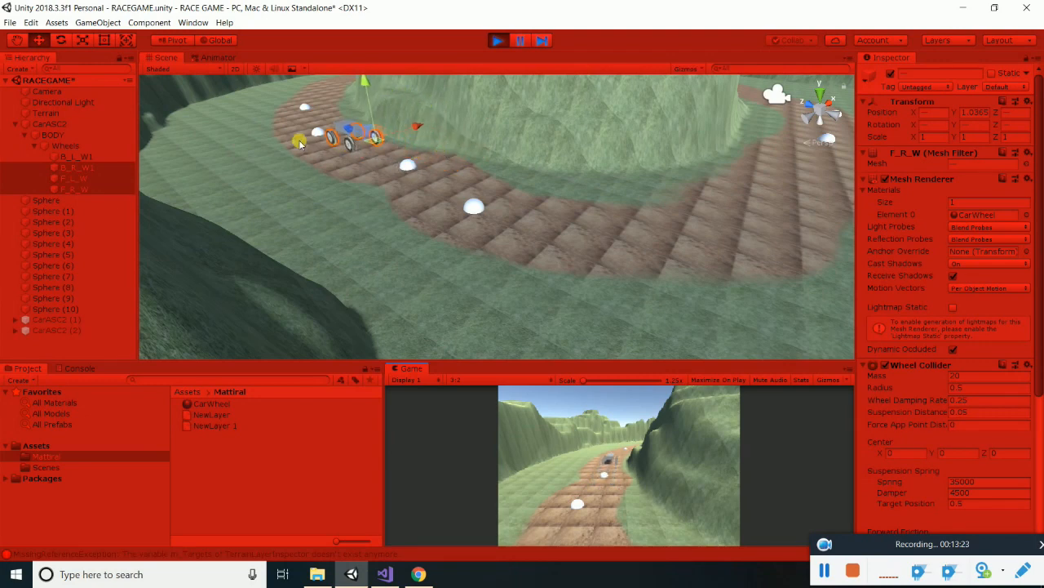
{"action": "left_click", "coordinate": [69, 124]}
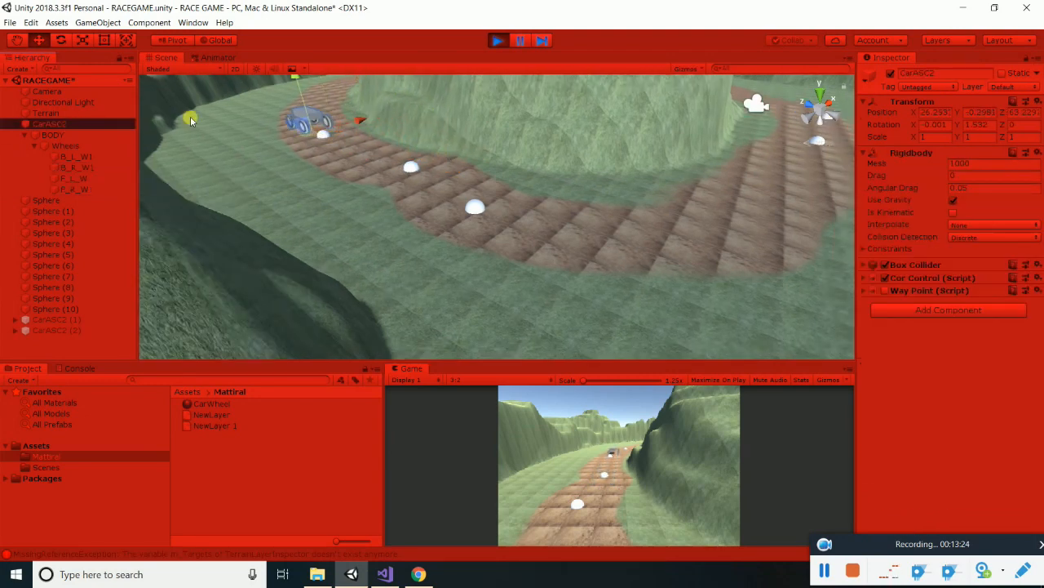
{"action": "key", "text": "f"}
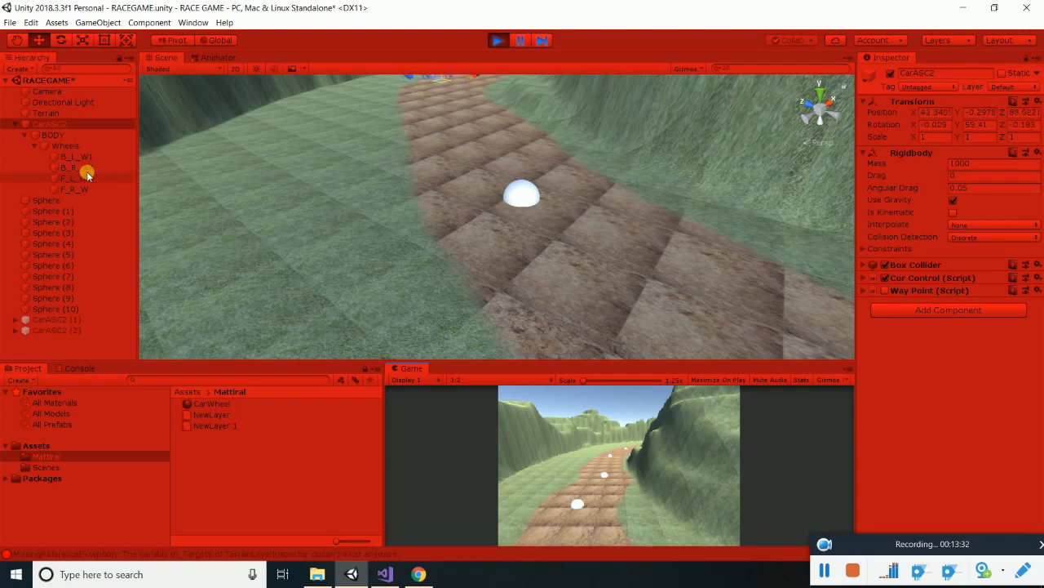
{"action": "double_click", "coordinate": [68, 124]}
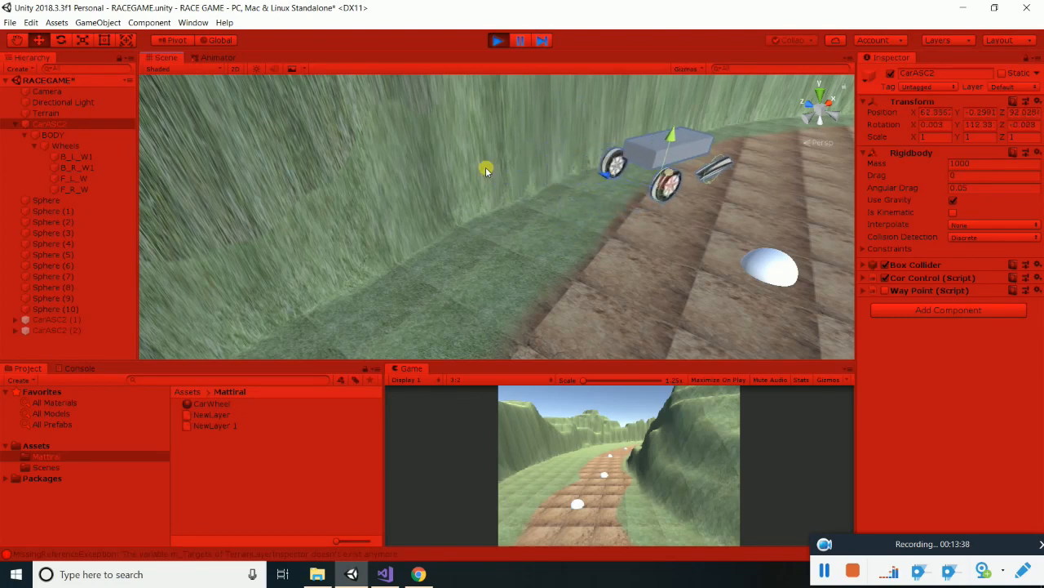
{"action": "double_click", "coordinate": [56, 127]}
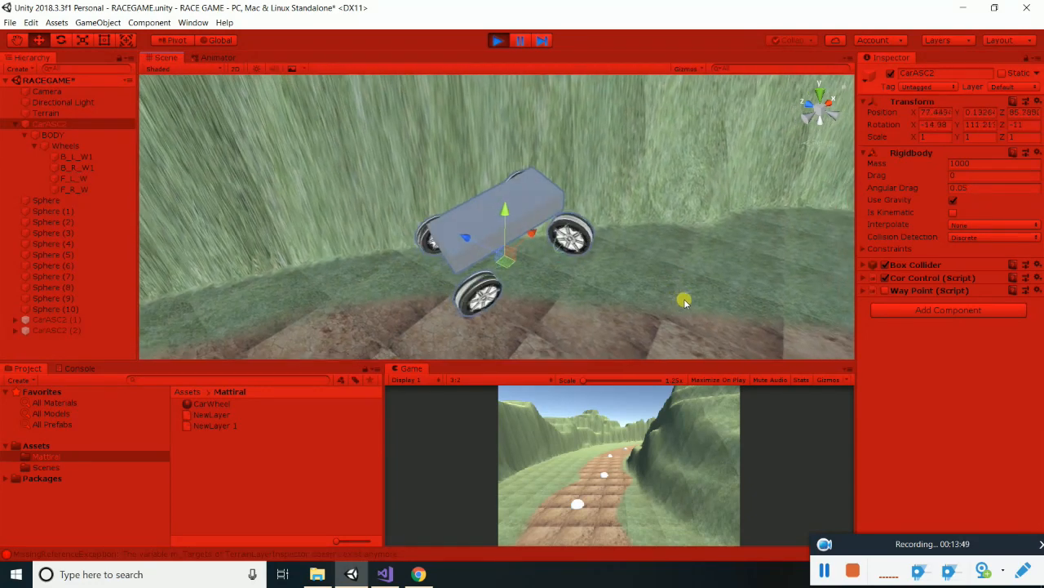
{"action": "left_click", "coordinate": [653, 422]}
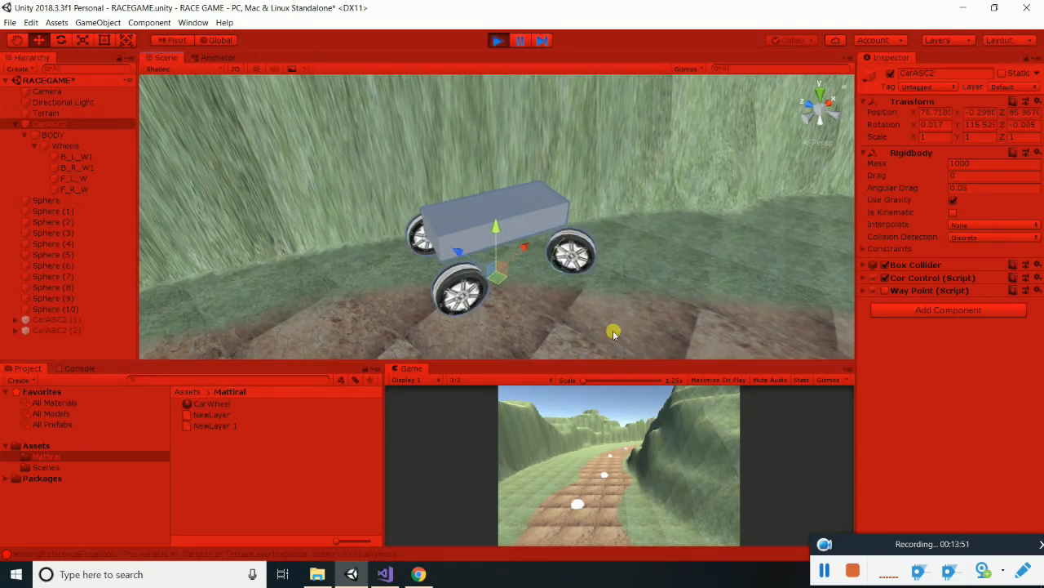
{"action": "key", "text": "e"}
{"action": "left_click", "coordinate": [634, 418]}
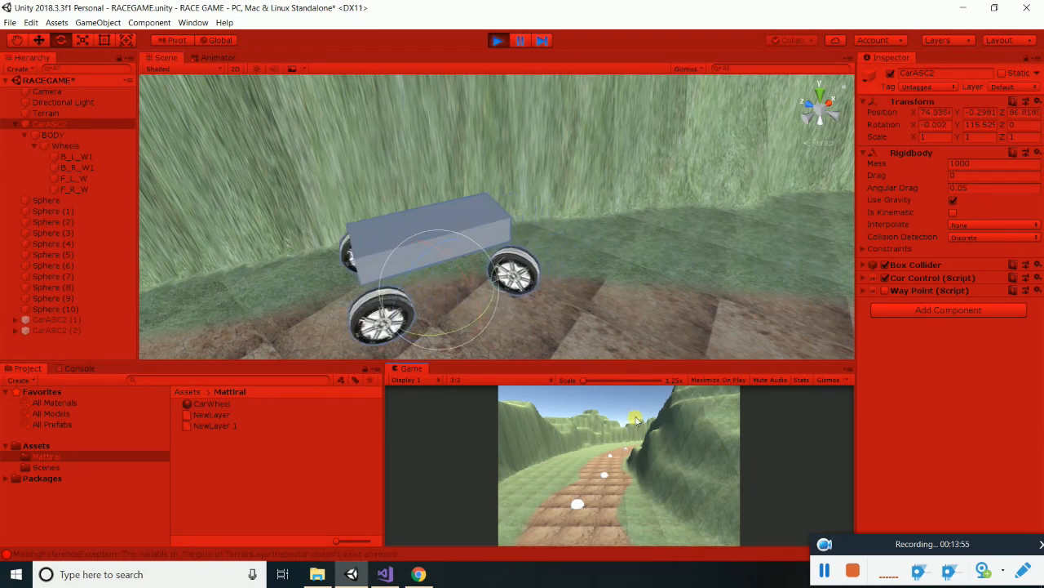
{"action": "left_click", "coordinate": [498, 40]}
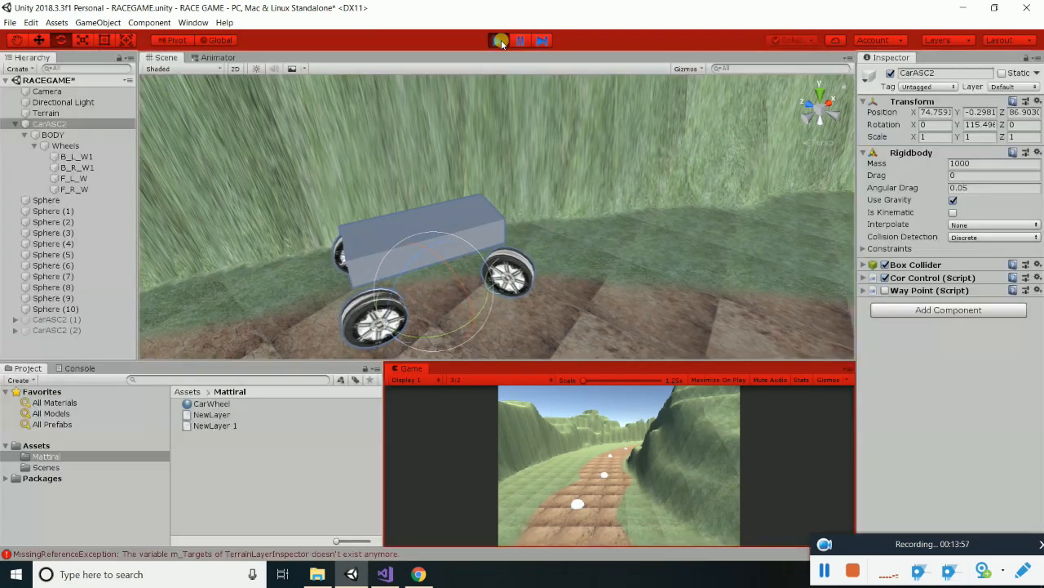
{"action": "scroll", "coordinate": [599, 333], "scroll_direction": "up", "scroll_amount": 3}
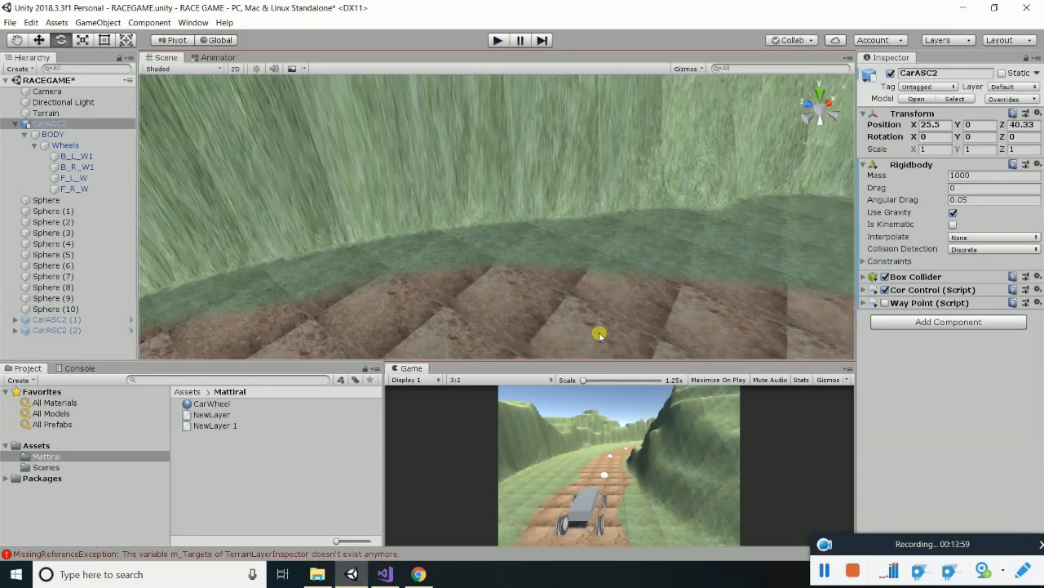
{"action": "scroll", "coordinate": [613, 354], "scroll_direction": "down", "scroll_amount": 3}
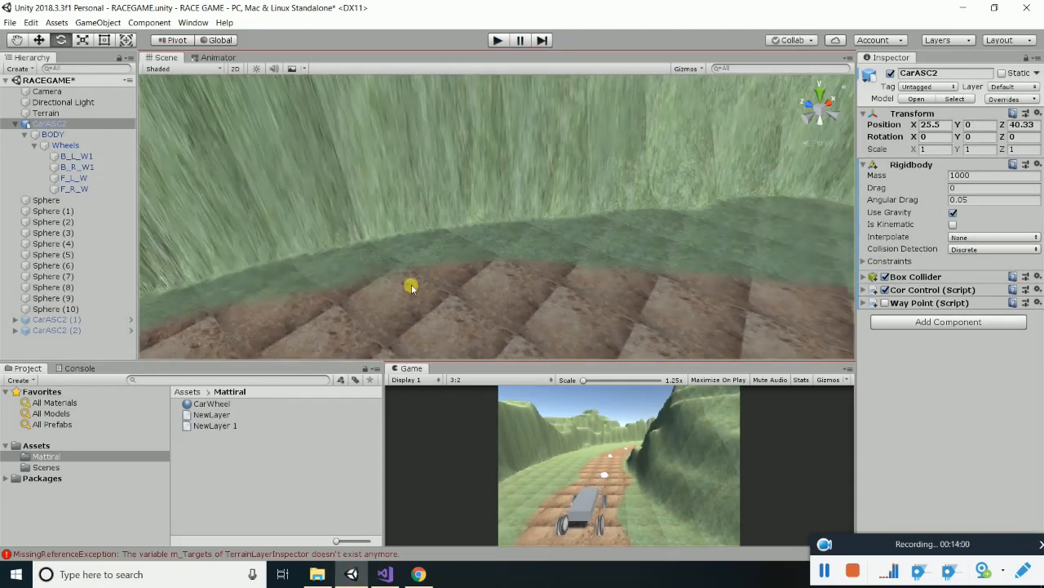
{"action": "left_click", "coordinate": [39, 124]}
{"action": "key", "text": "f"}
{"action": "left_click_drag", "start_coordinate": [469, 229], "coordinate": [527, 221], "text": "alt"}
Switch to Visual Studio and review CorControl.cs from the wheel declarations through the Update and Breack functions
{"action": "key", "text": "alt+Tab"}
{"action": "scroll", "coordinate": [252, 294], "scroll_direction": "up", "scroll_amount": 10}
{"action": "scroll", "coordinate": [214, 254], "scroll_direction": "up", "scroll_amount": 4}
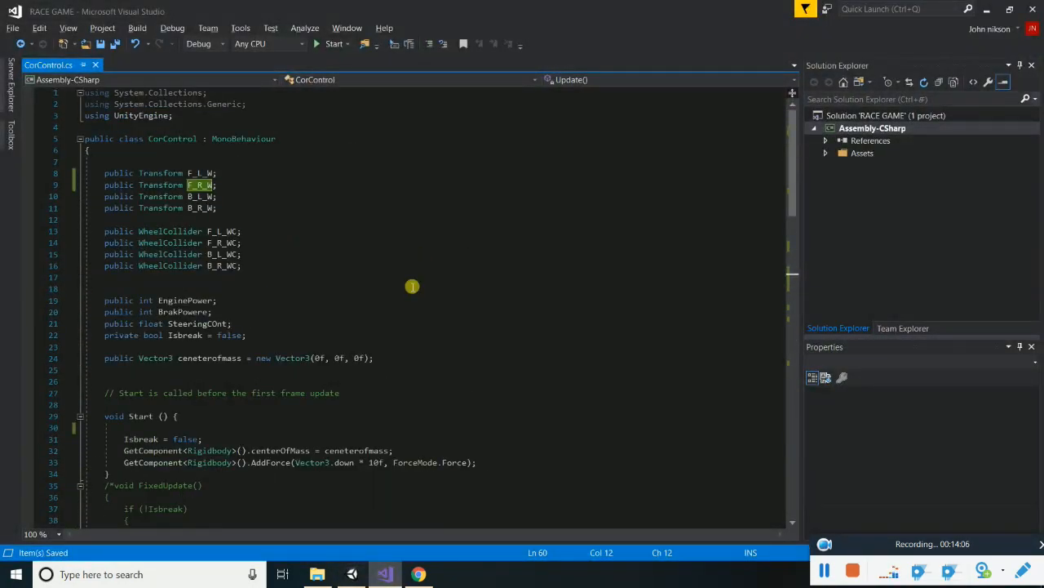
{"action": "scroll", "coordinate": [210, 255], "scroll_direction": "down", "scroll_amount": 3}
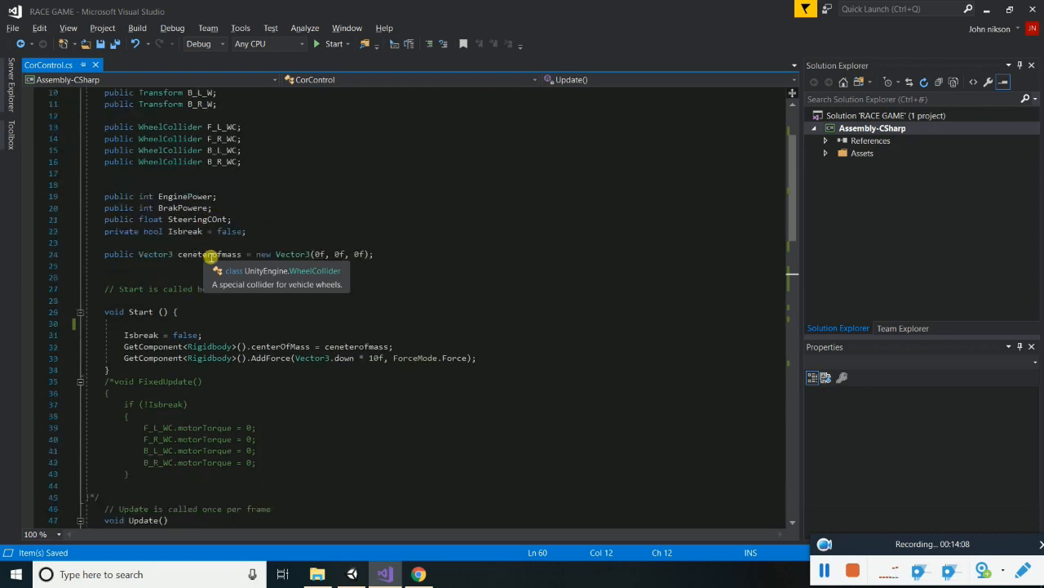
{"action": "scroll", "coordinate": [211, 255], "scroll_direction": "down", "scroll_amount": 6}
{"action": "scroll", "coordinate": [210, 256], "scroll_direction": "down", "scroll_amount": 13}
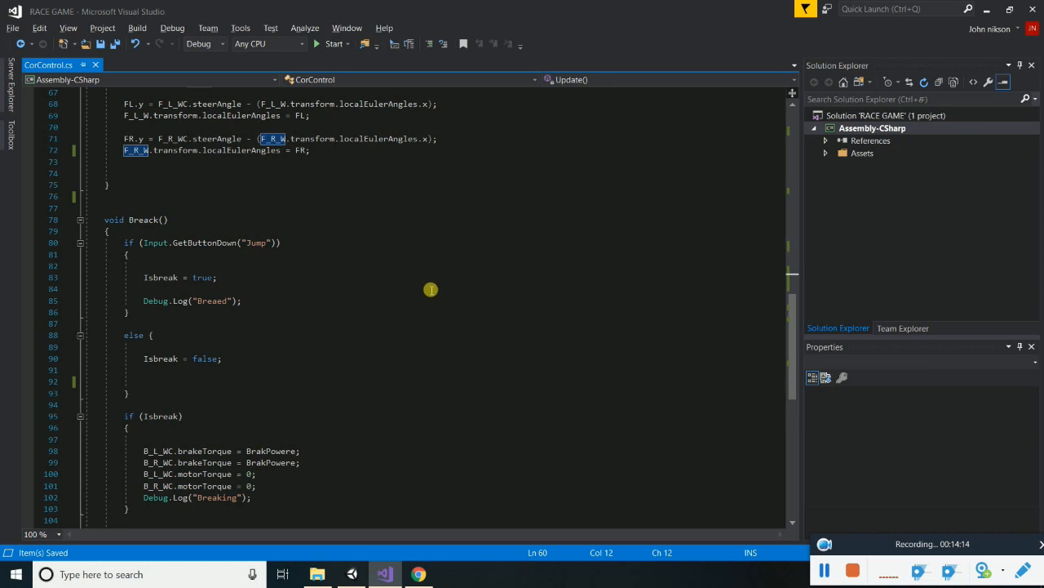
{"action": "scroll", "coordinate": [383, 294], "scroll_direction": "up", "scroll_amount": 5}
Remove the empty line before Update()'s closing brace and delete the F_L_W and F_R_W transform.Rotate lines in CorControl.cs
{"action": "left_click", "coordinate": [121, 336]}
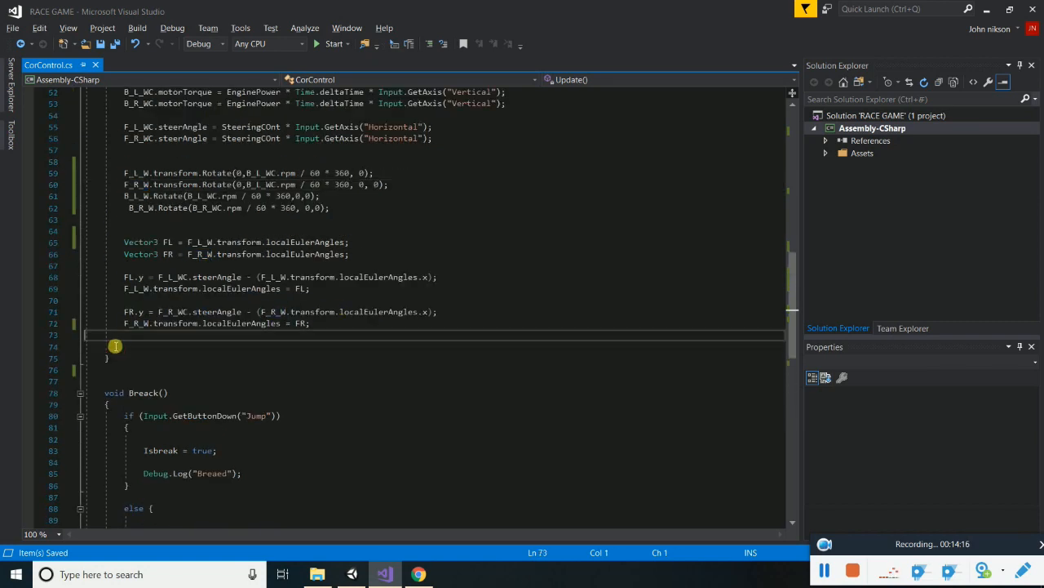
{"action": "key", "text": "BackSpace"}
{"action": "key", "text": "BackSpace"}
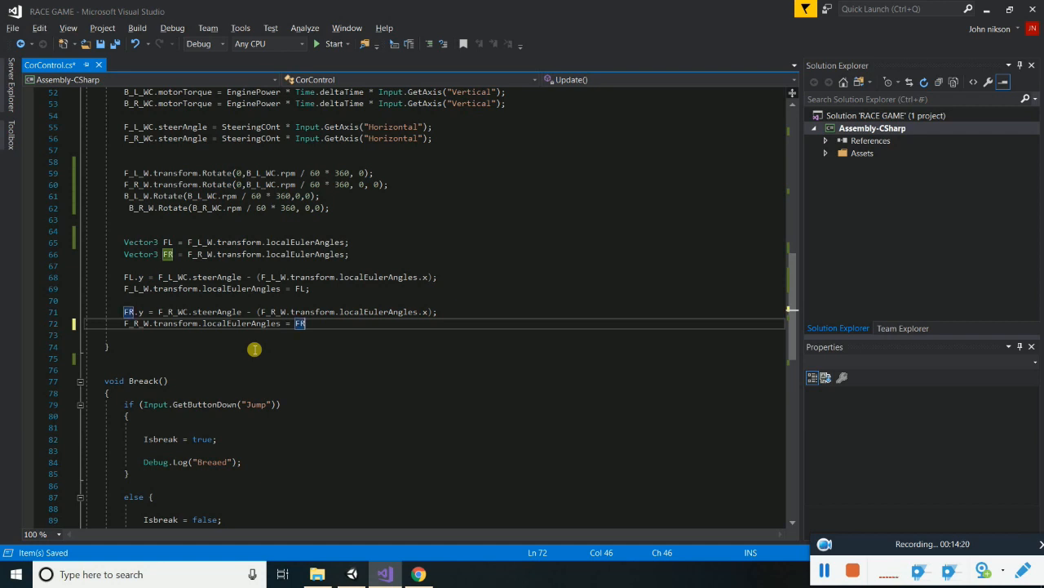
{"action": "left_click_drag", "start_coordinate": [122, 173], "coordinate": [408, 188]}
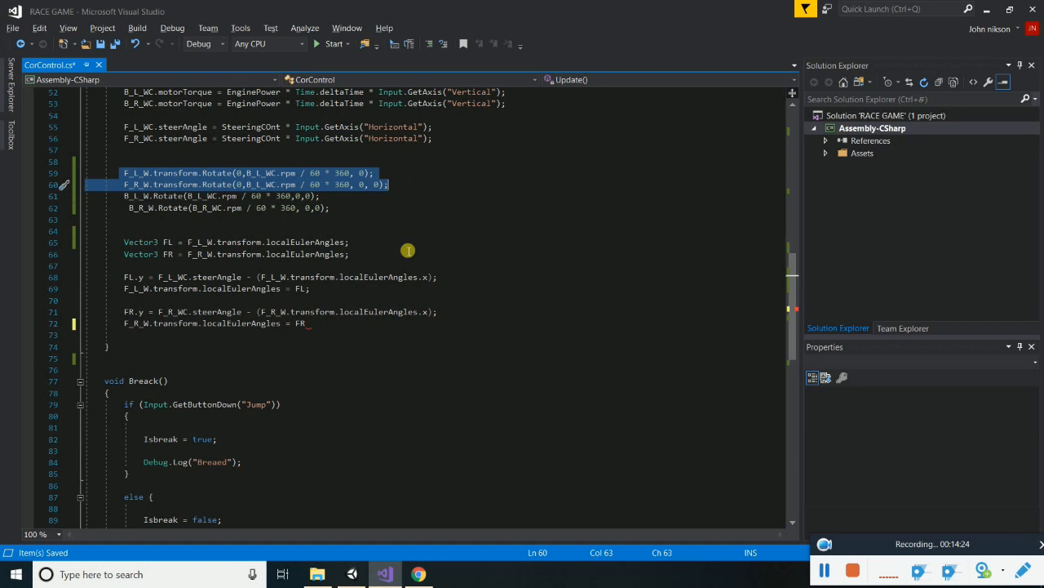
{"action": "key", "text": "Delete"}
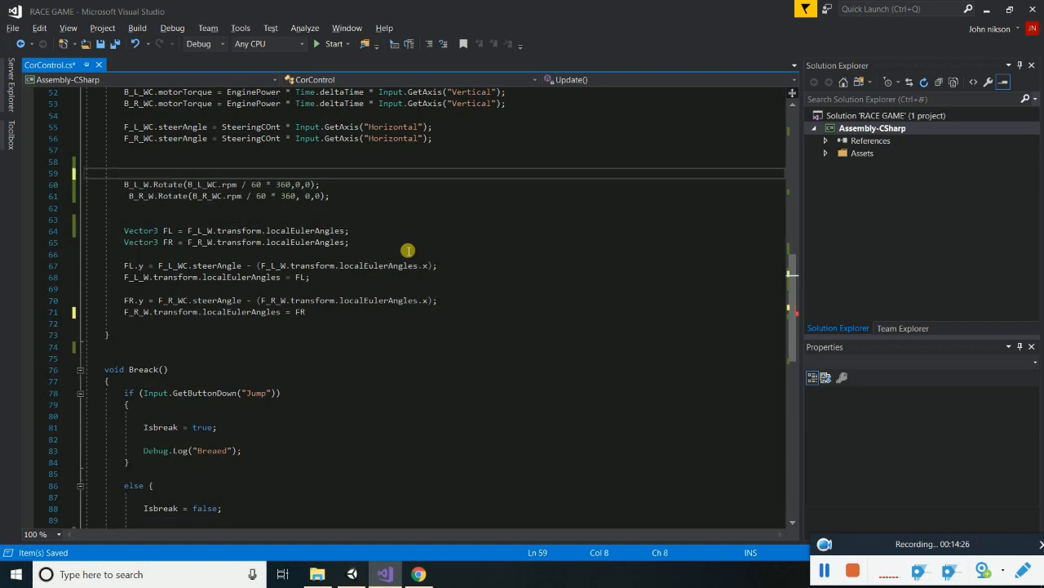
Add two blank lines below Update() and restore the semicolon ending the F_R_W.transform.localEulerAngles = FR statement
{"action": "left_click", "coordinate": [142, 336]}
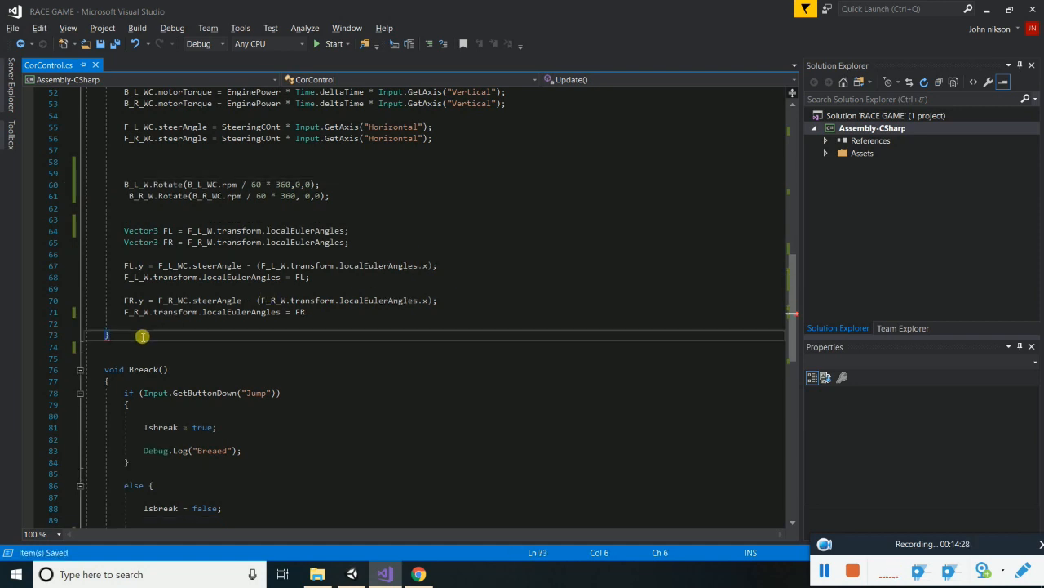
{"action": "key", "text": "Return"}
{"action": "key", "text": "Return"}
{"action": "scroll", "coordinate": [142, 336], "scroll_direction": "up", "scroll_amount": 5}
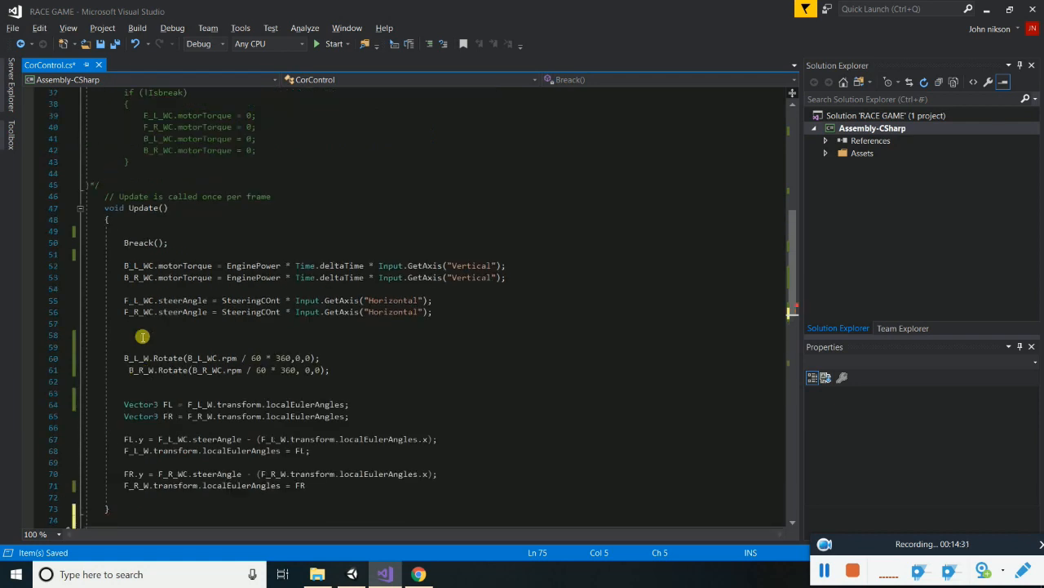
{"action": "scroll", "coordinate": [142, 336], "scroll_direction": "down", "scroll_amount": 5}
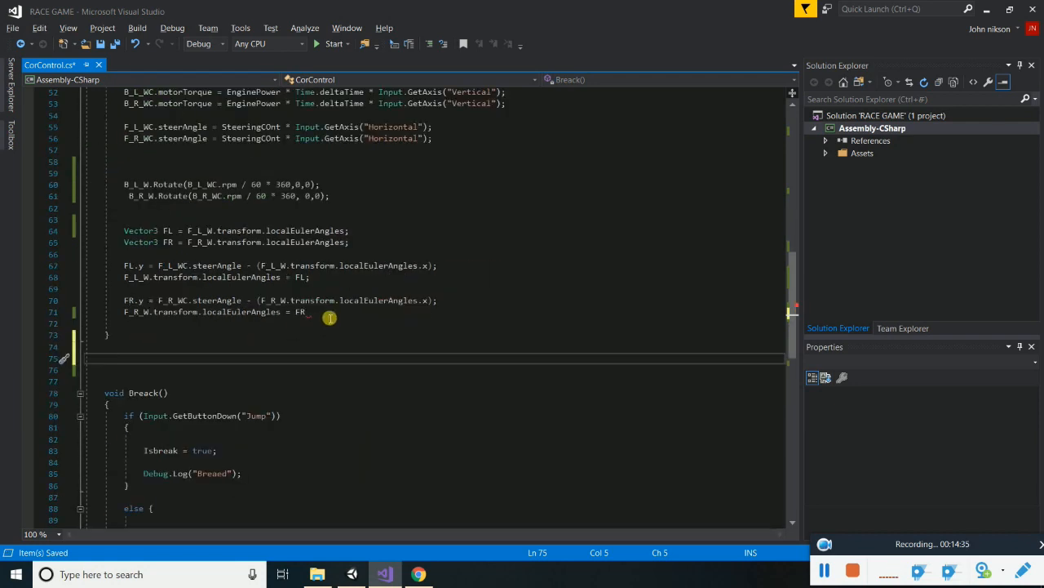
{"action": "scroll", "coordinate": [330, 317], "scroll_direction": "up", "scroll_amount": 4}
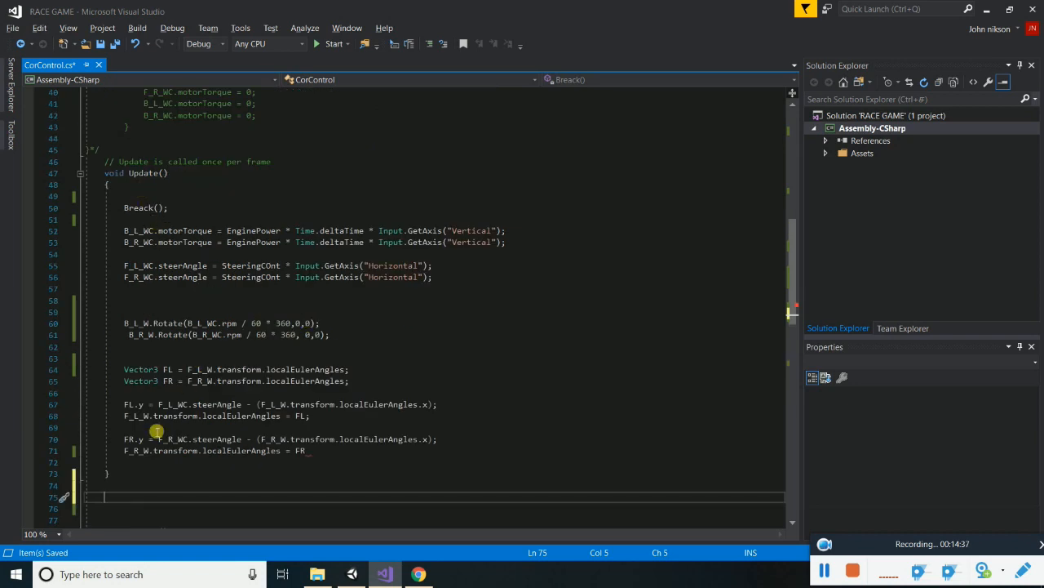
{"action": "left_click", "coordinate": [305, 450]}
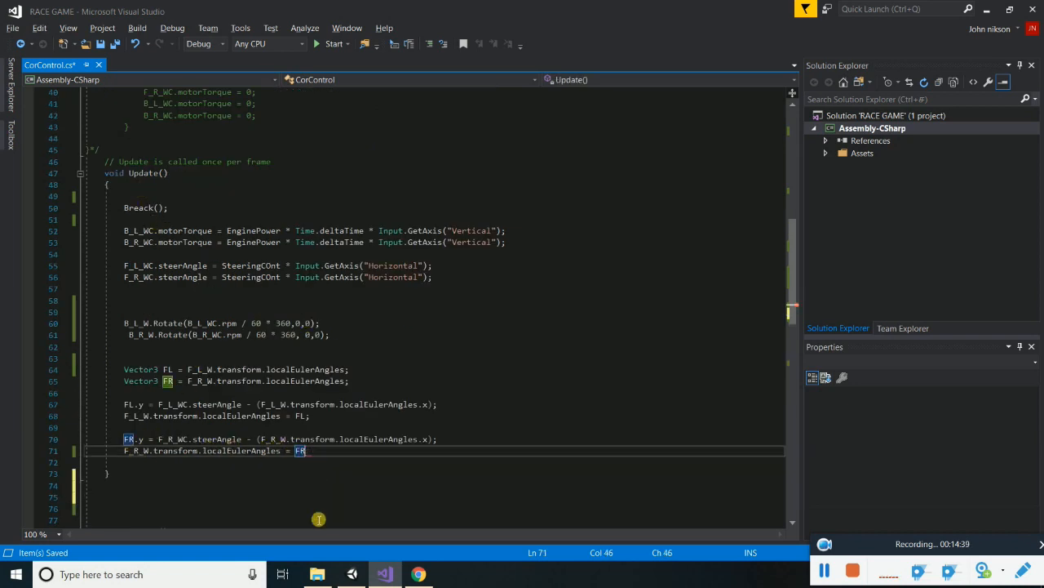
{"action": "type", "text": ";"}
Write the declaration "public void Wheelrotation;" below Update() and save the script
{"action": "left_click", "coordinate": [171, 483]}
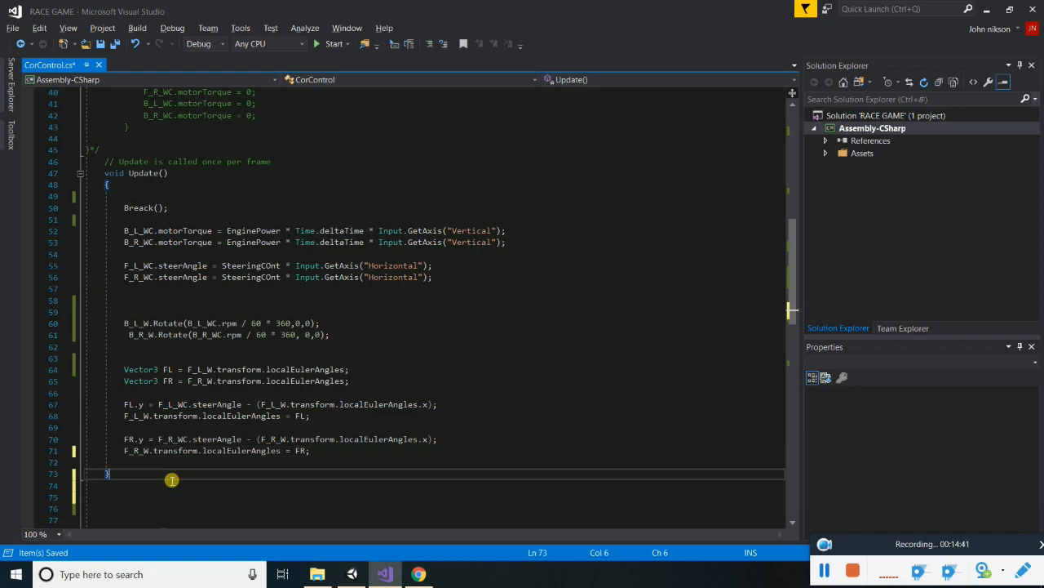
{"action": "key", "text": "Return"}
{"action": "type", "text": "public "}
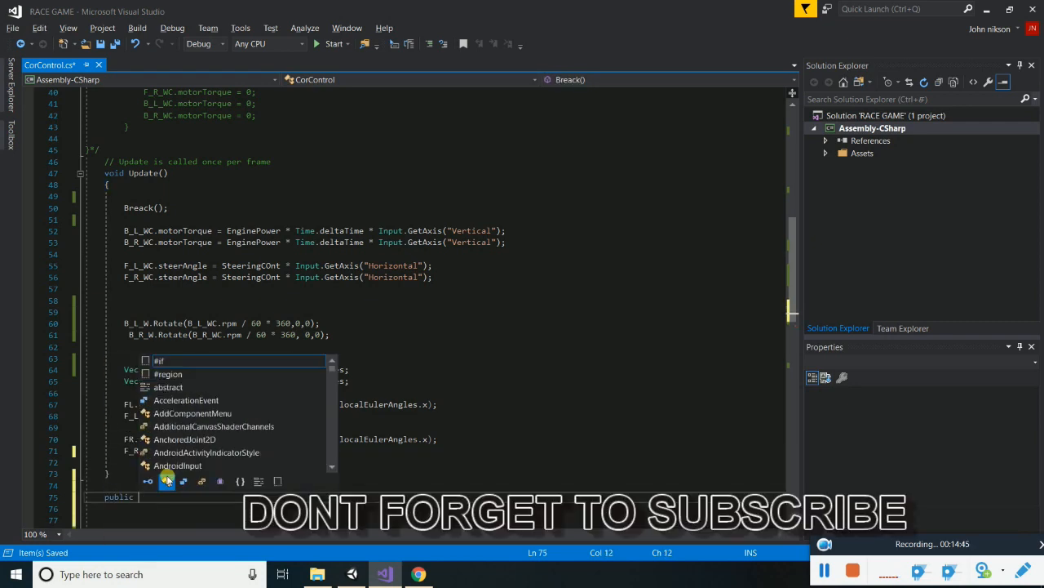
{"action": "type", "text": "void"}
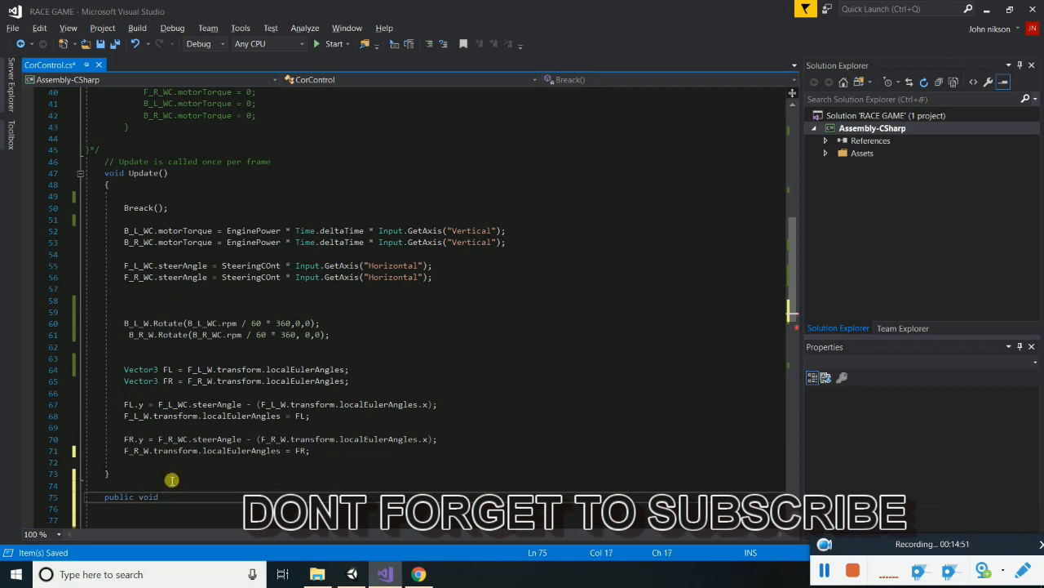
{"action": "type", "text": "Wheelro"}
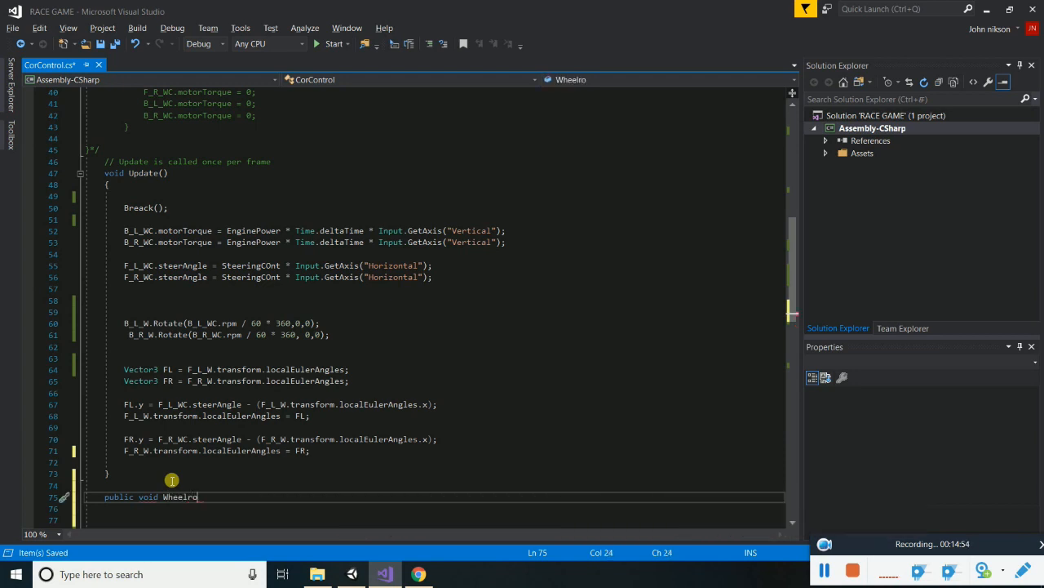
{"action": "type", "text": "tation;"}
{"action": "key", "text": "ctrl+s"}
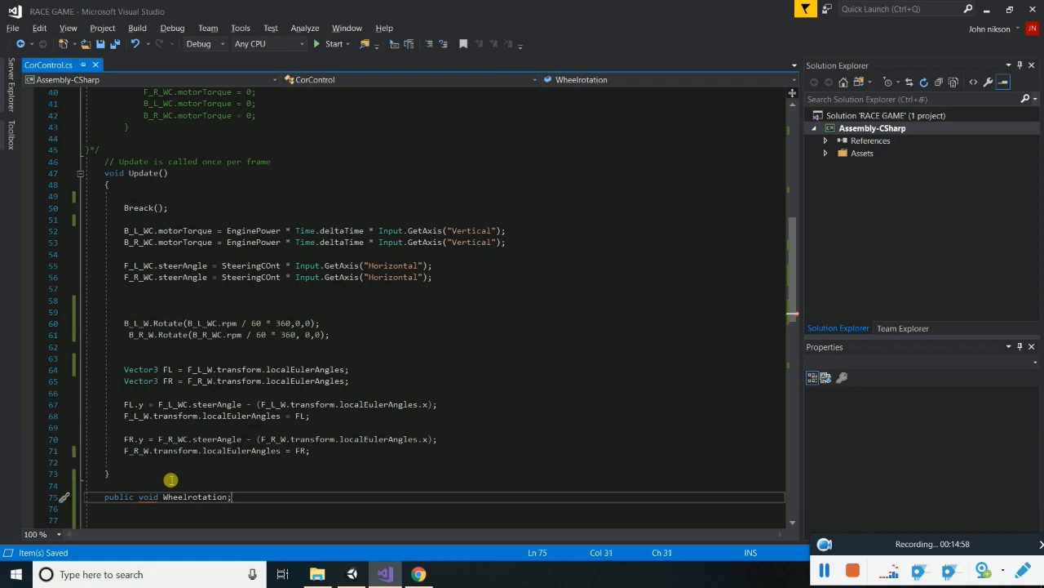
Turn the Wheelrotation declaration into a method with empty parentheses and a braced body containing several blank lines
{"action": "key", "text": "BackSpace"}
{"action": "type", "text": "()"}
{"action": "key", "text": "Return"}
{"action": "type", "text": "{ }"}
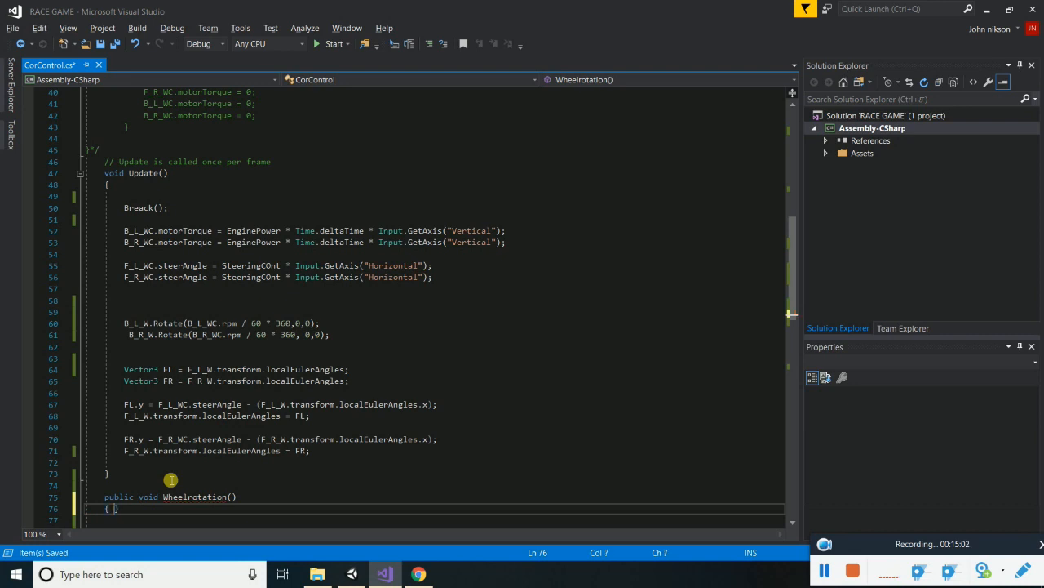
{"action": "key", "text": "Return"}
{"action": "key", "text": "Return"}
{"action": "key", "text": "Return"}
{"action": "key", "text": "Return"}
{"action": "key", "text": "Return"}
{"action": "key", "text": "Return"}
{"action": "key", "text": "Return"}
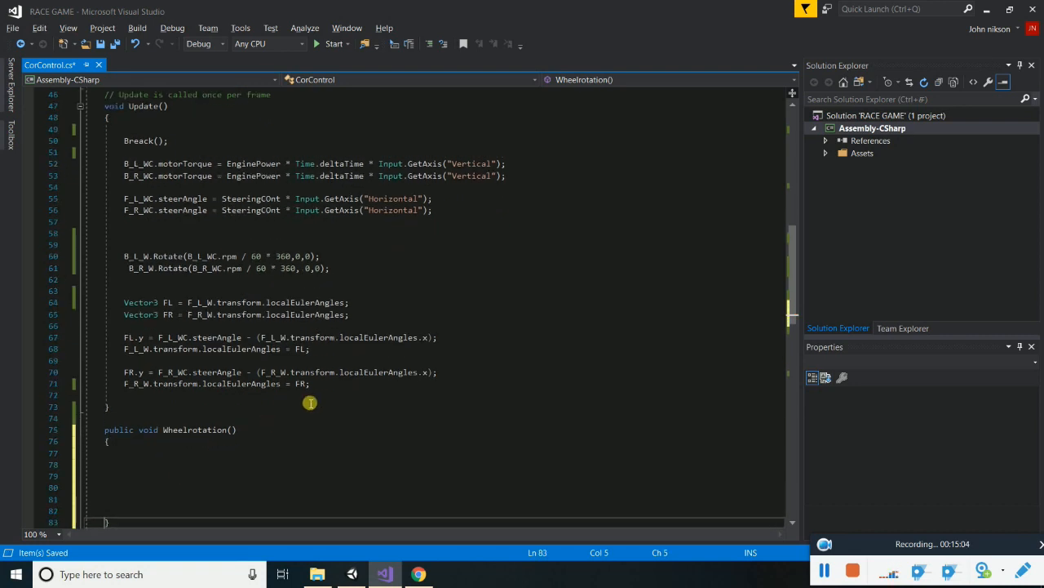
Declare the Vector3 variables TempL and TempR inside Wheelrotation(), leaving a blank line below them
{"action": "scroll", "coordinate": [253, 351], "scroll_direction": "down", "scroll_amount": 2}
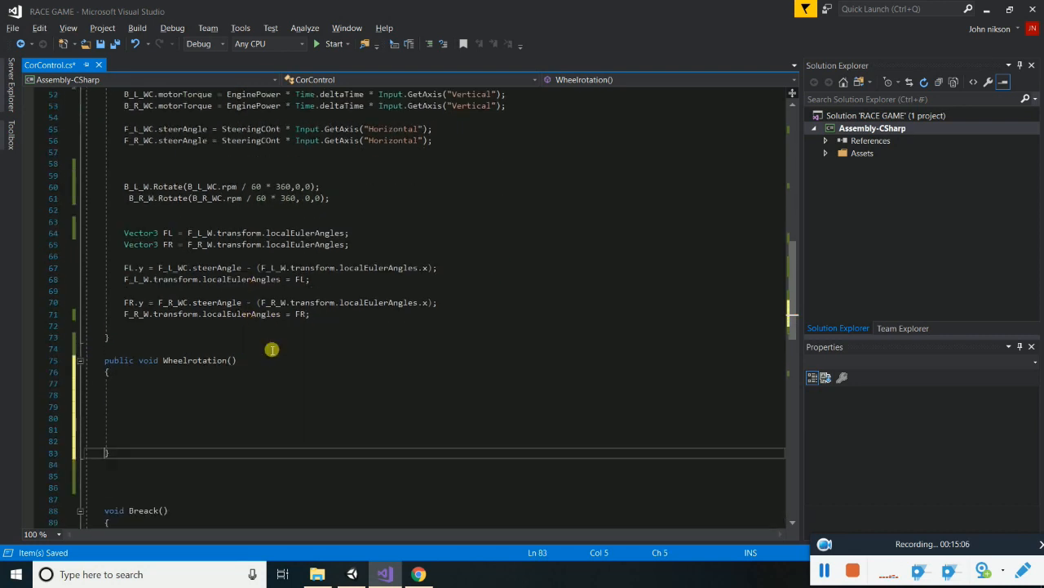
{"action": "left_click", "coordinate": [136, 389]}
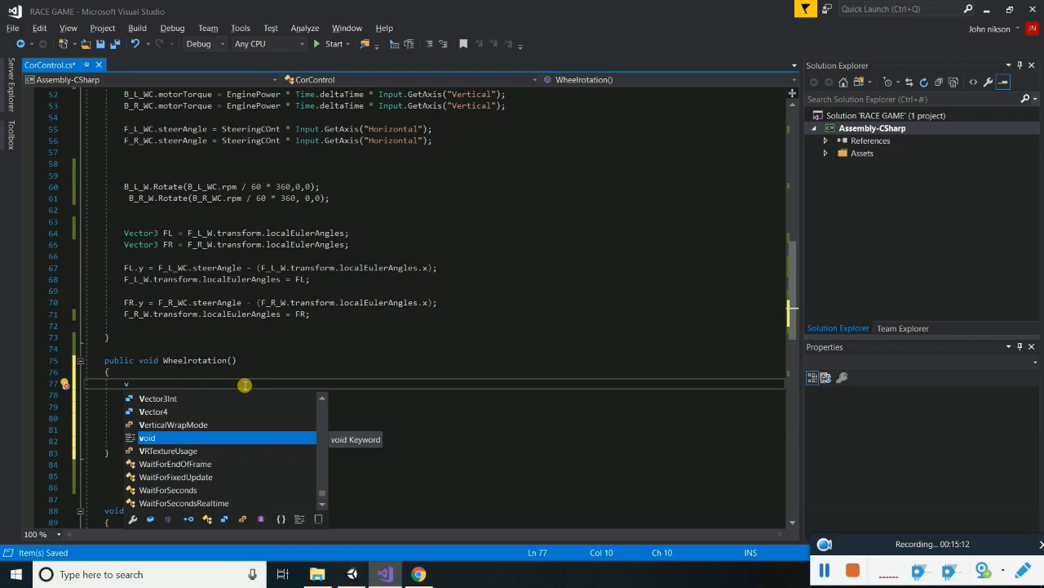
{"action": "type", "text": "vec"}
{"action": "key", "text": "Down"}
{"action": "key", "text": "Down"}
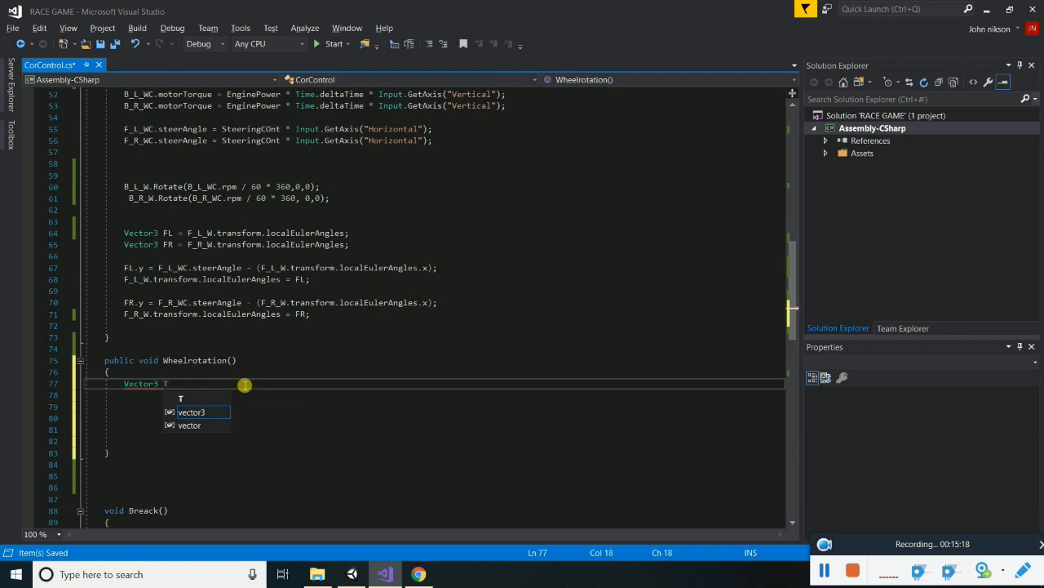
{"action": "type", "text": "Templ;"}
{"action": "key", "text": "Return"}
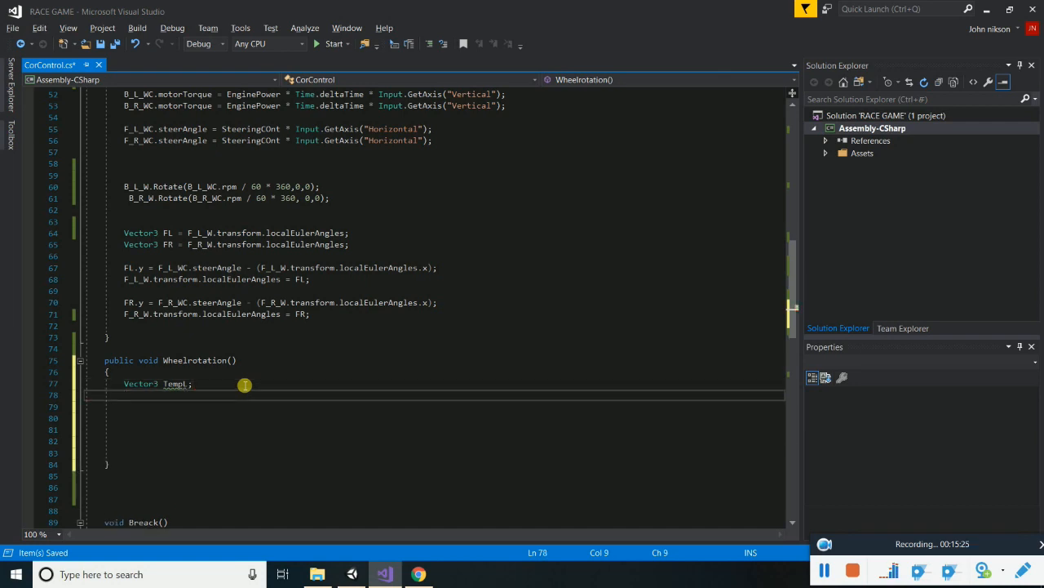
{"action": "type", "text": "Vector3 "}
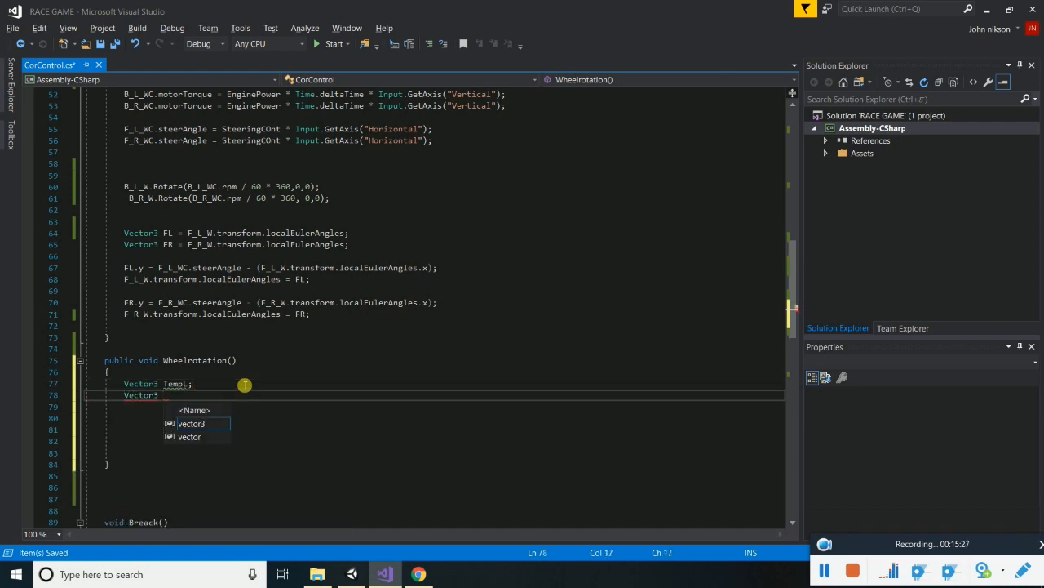
{"action": "type", "text": "TempR;"}
{"action": "key", "text": "Return"}
{"action": "key", "text": "Return"}
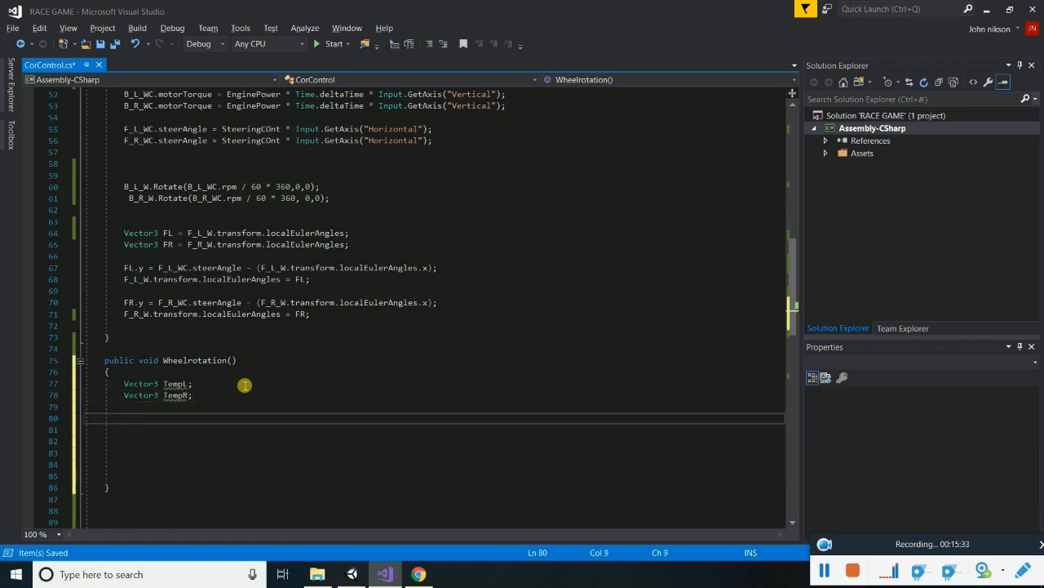
Insert the Quaternion type on its own line below the TempR declaration in Wheelrotation()
{"action": "type", "text": "Q"}
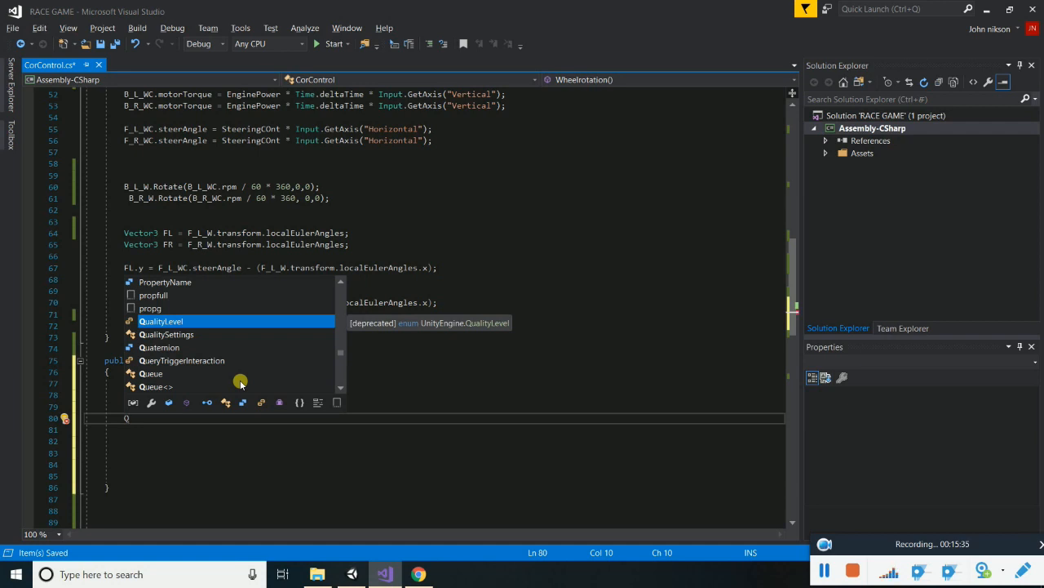
{"action": "type", "text": "uter"}
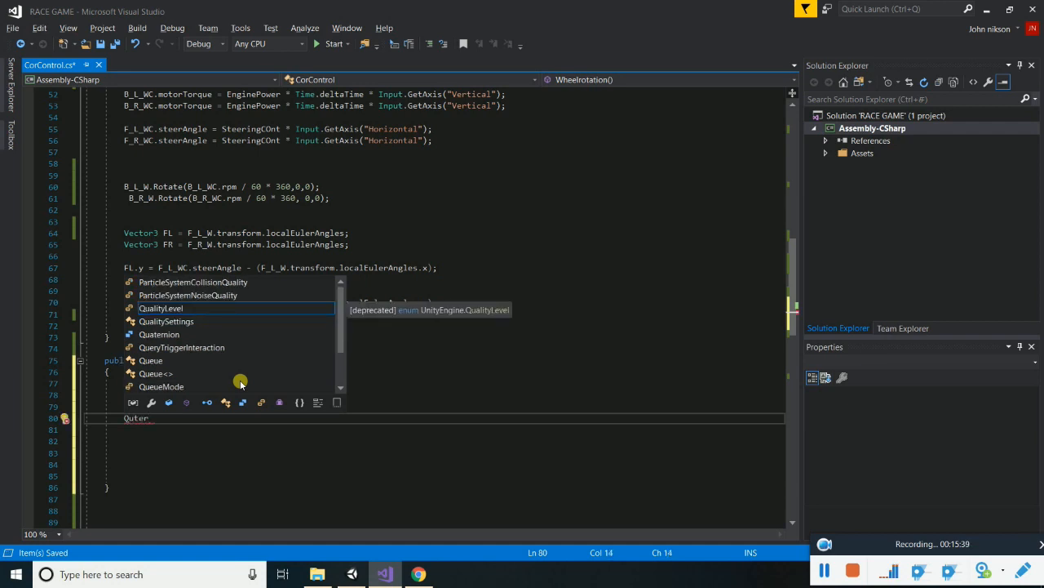
{"action": "key", "text": "Down"}
{"action": "key", "text": "Down"}
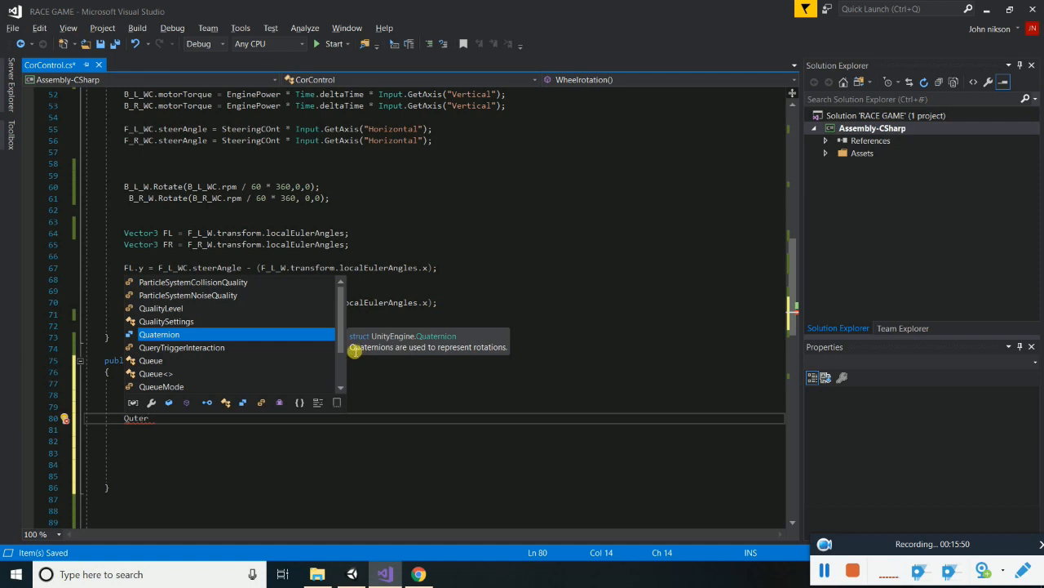
{"action": "key", "text": "Escape"}
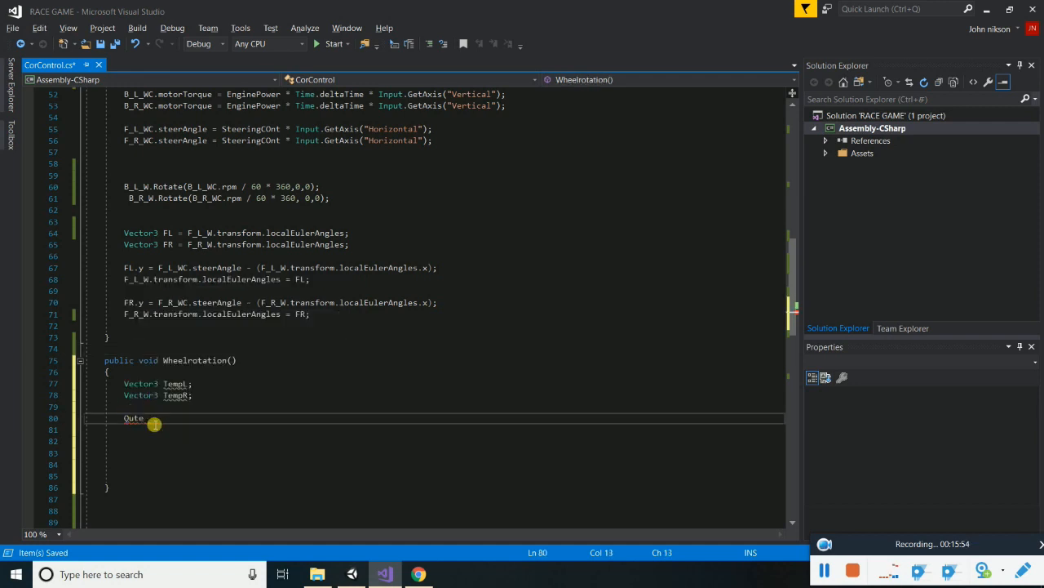
{"action": "type", "text": "e"}
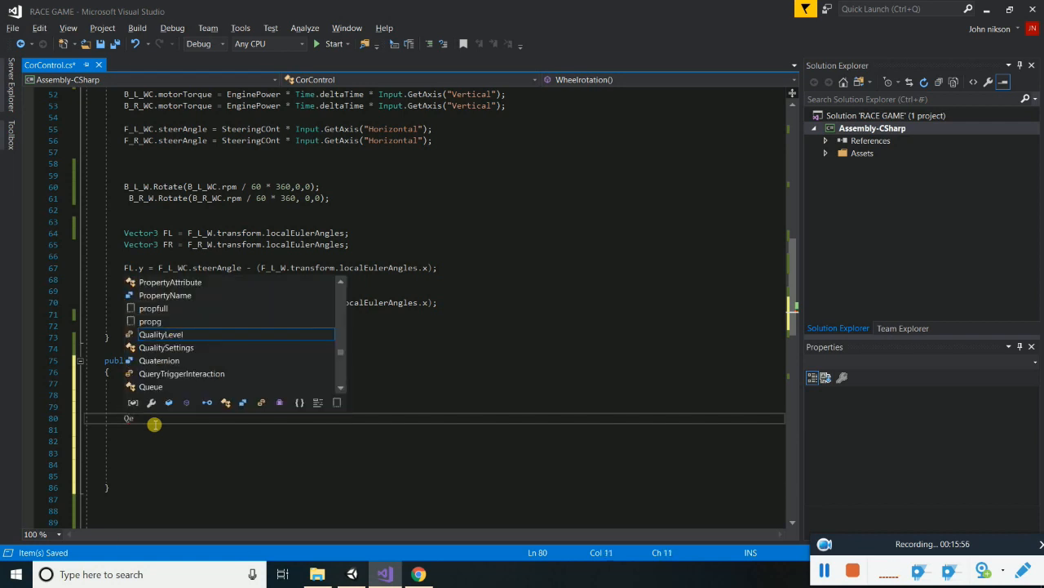
{"action": "left_click", "coordinate": [158, 363]}
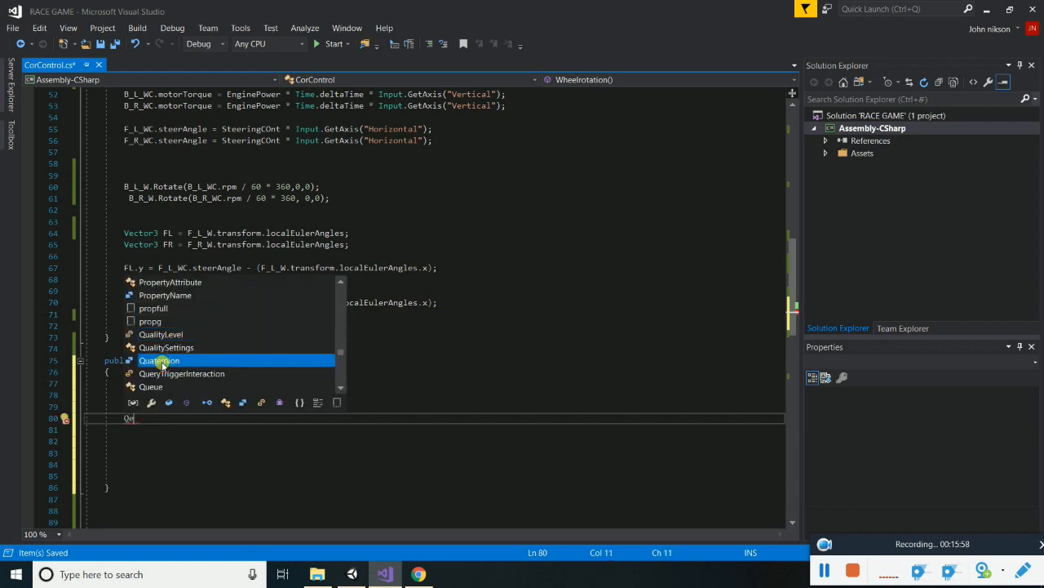
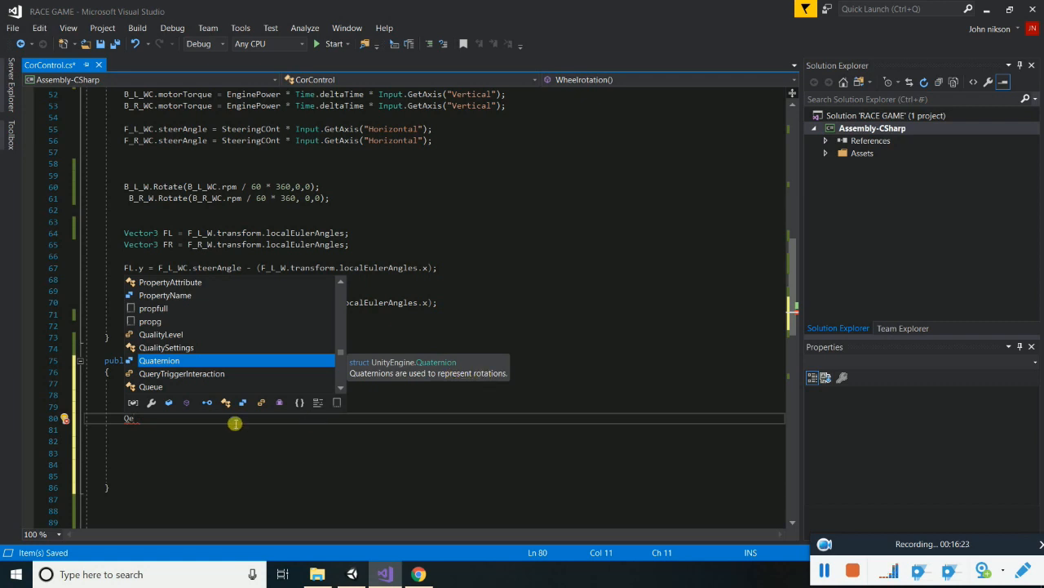
{"action": "double_click", "coordinate": [203, 360]}
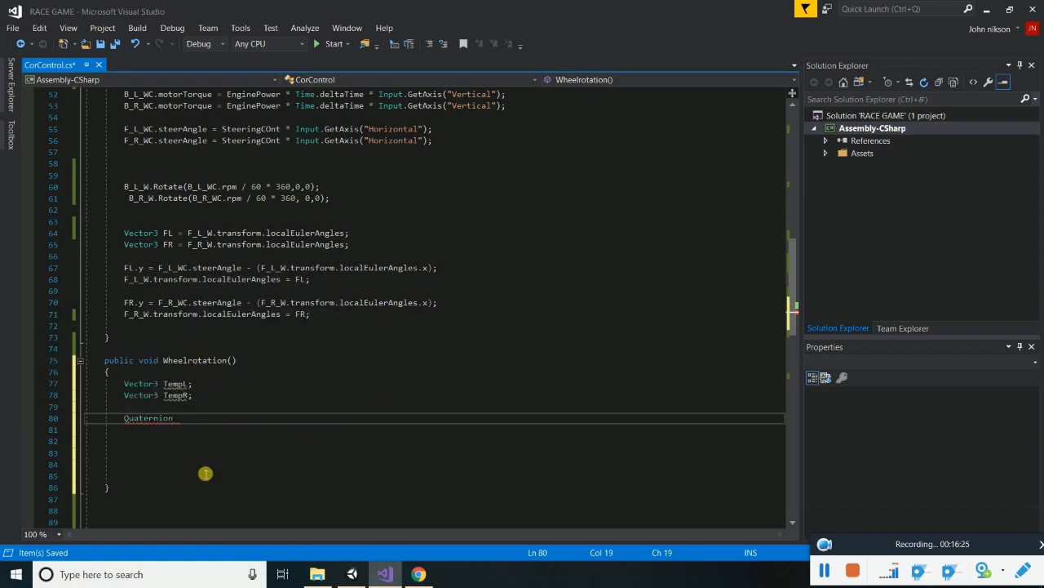
Examine the members available on the Quaternion type, including the description of Lerp, leaving the line without a member access
{"action": "type", "text": "."}
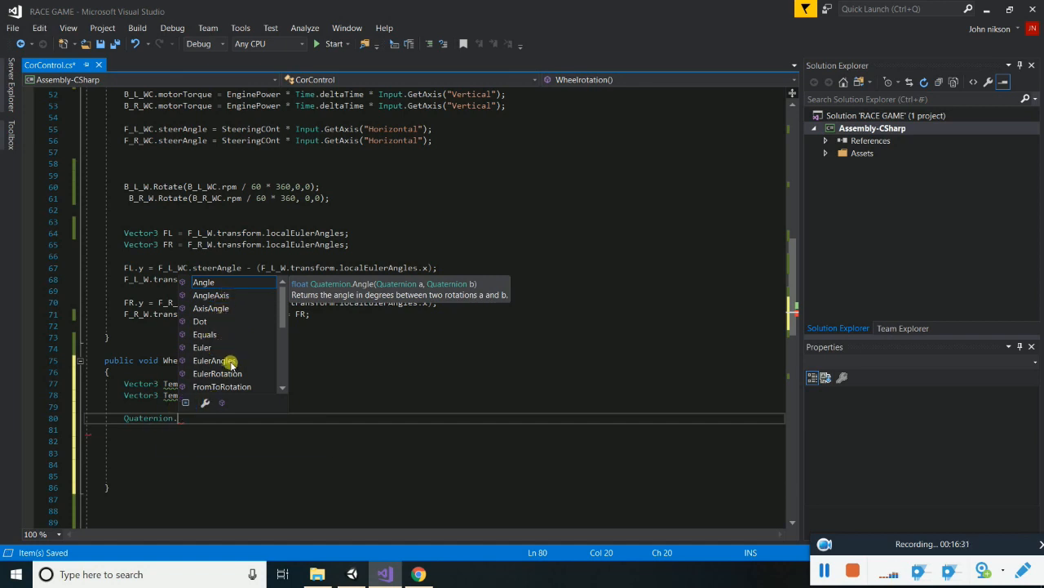
{"action": "scroll", "coordinate": [255, 365], "scroll_direction": "down", "scroll_amount": 3}
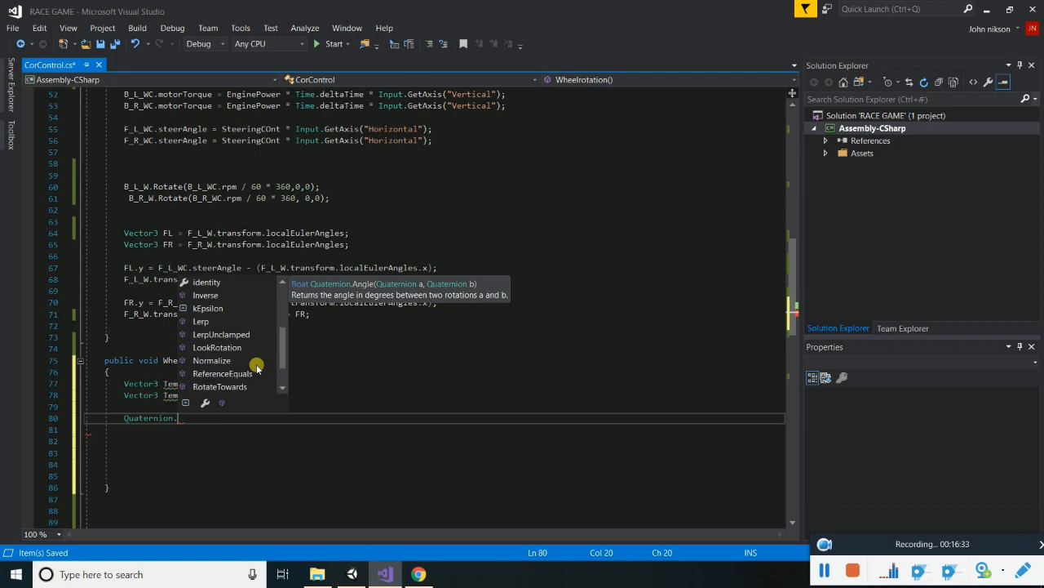
{"action": "scroll", "coordinate": [255, 365], "scroll_direction": "down", "scroll_amount": 1}
{"action": "scroll", "coordinate": [236, 347], "scroll_direction": "up", "scroll_amount": 1}
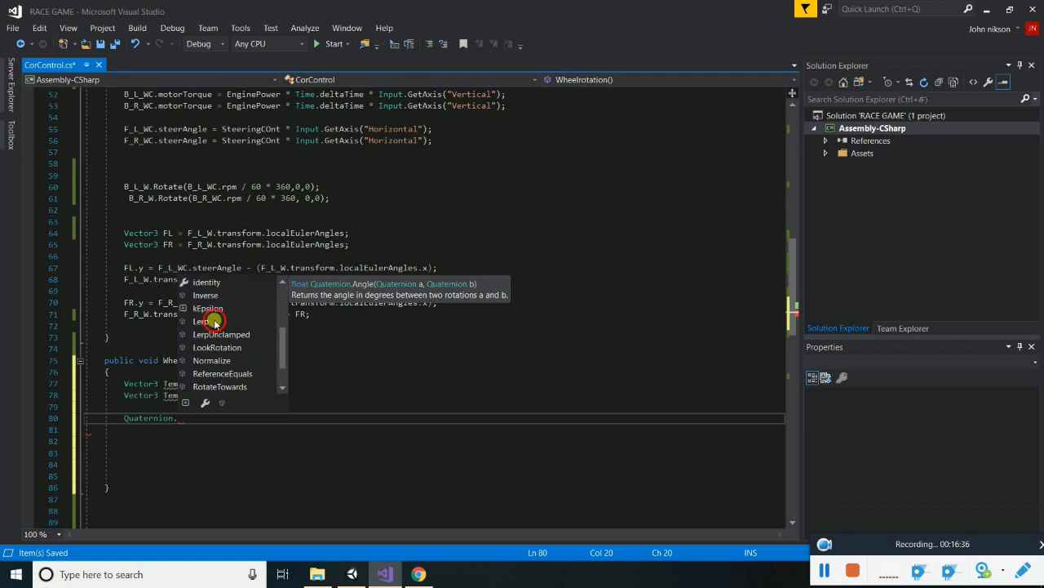
{"action": "left_click", "coordinate": [213, 321]}
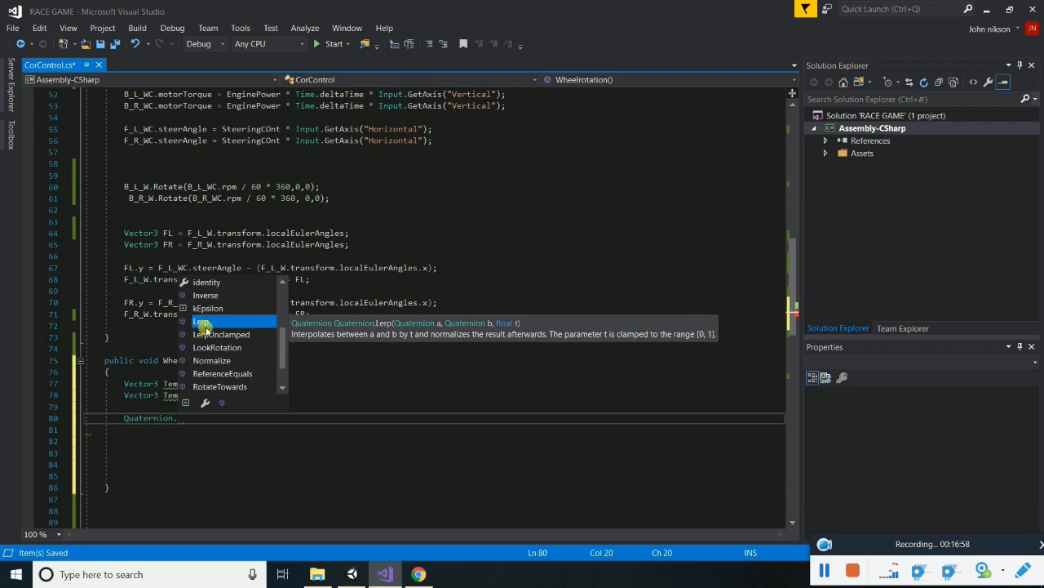
{"action": "scroll", "coordinate": [221, 336], "scroll_direction": "up", "scroll_amount": 2}
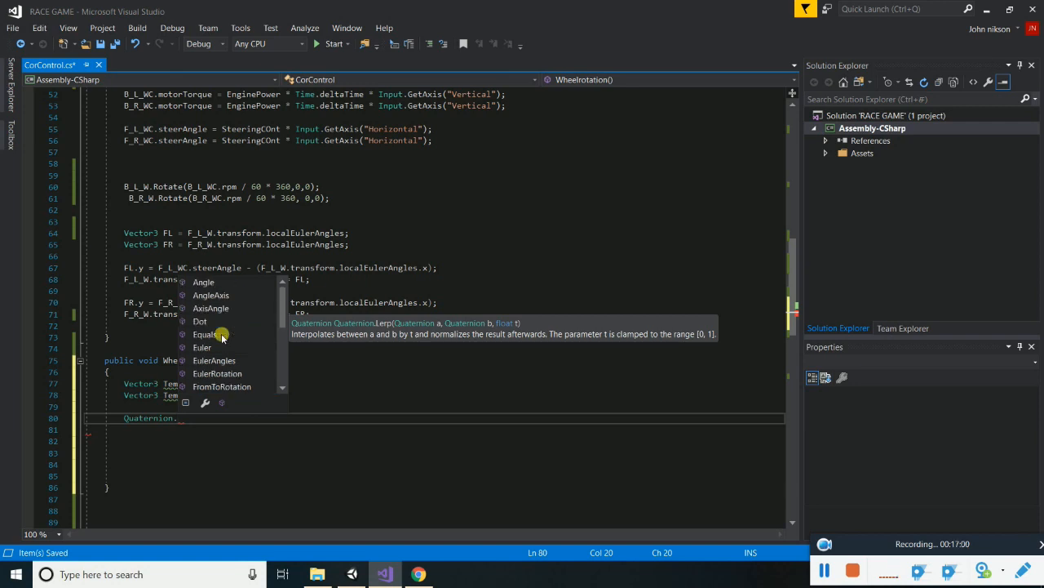
{"action": "scroll", "coordinate": [231, 351], "scroll_direction": "down", "scroll_amount": 1}
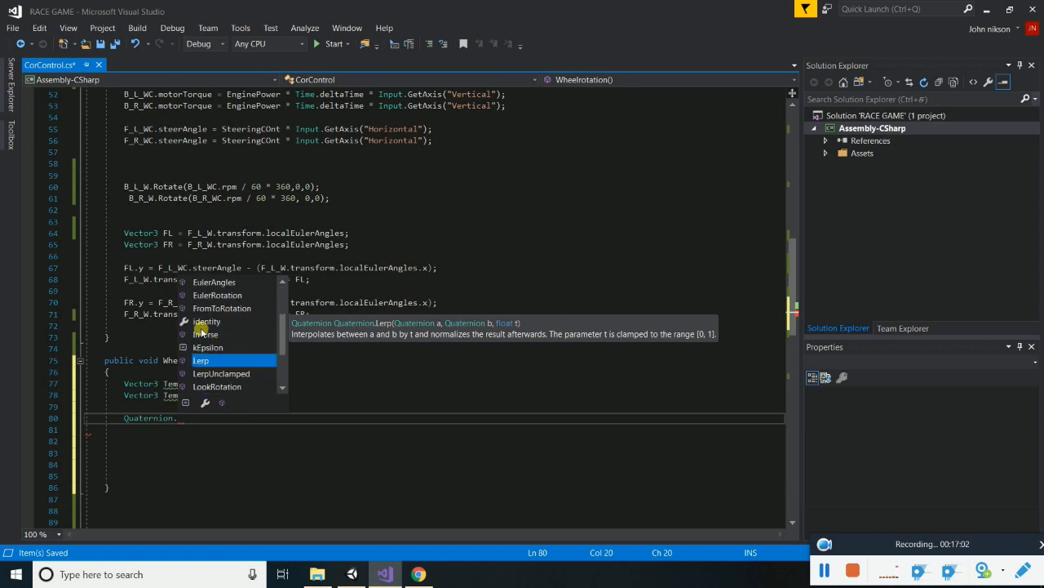
{"action": "scroll", "coordinate": [233, 348], "scroll_direction": "up", "scroll_amount": 2}
{"action": "key", "text": "Escape"}
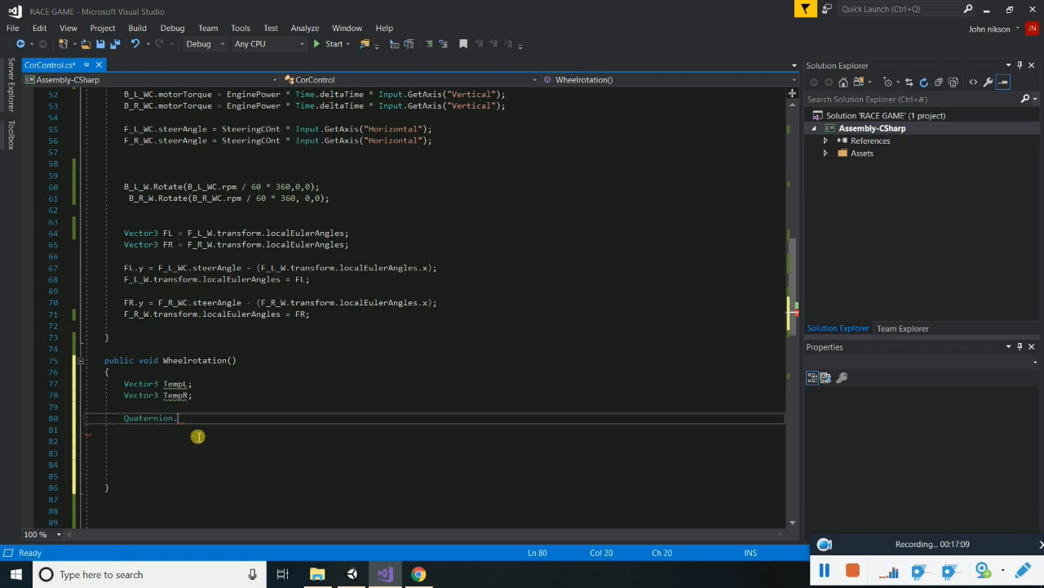
{"action": "key", "text": "BackSpace"}
Complete the Quaternion declaration in Wheelrotation() with the variable name Rotation and save the script
{"action": "type", "text": "qu"}
{"action": "key", "text": "BackSpace"}
{"action": "key", "text": "BackSpace"}
{"action": "type", "text": "Rot"}
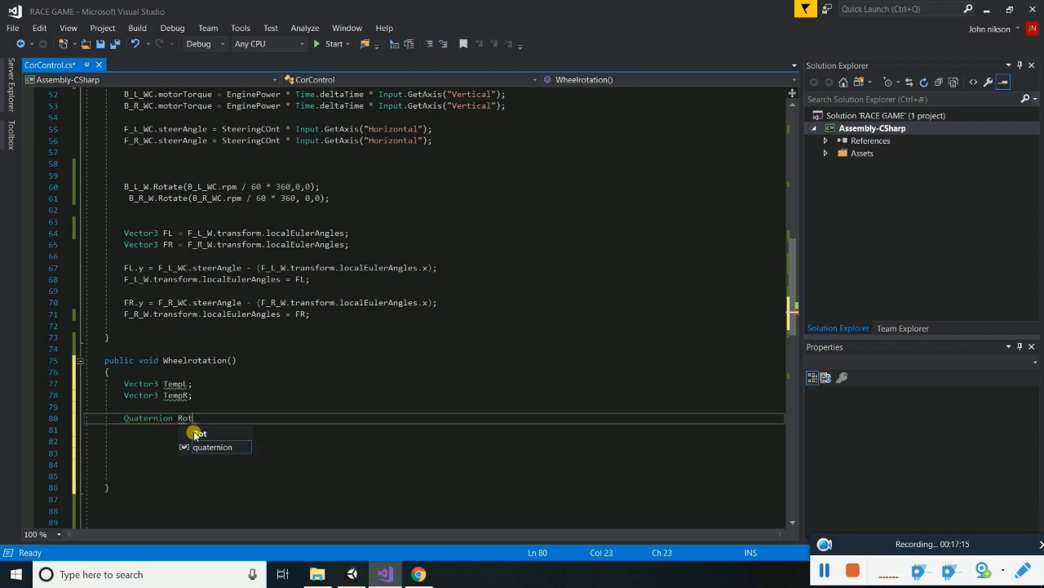
{"action": "type", "text": "ation;"}
{"action": "key", "text": "ctrl+s"}
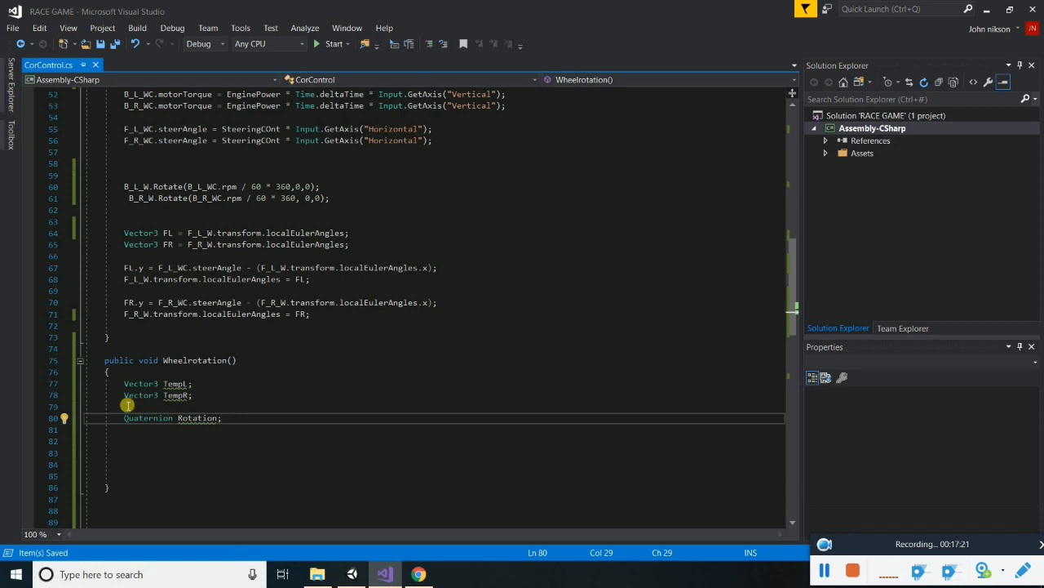
Insert three new lines below the Rotation declaration and place the cursor on the second one
{"action": "left_click_drag", "start_coordinate": [124, 383], "coordinate": [124, 406]}
{"action": "left_click_drag", "start_coordinate": [199, 417], "coordinate": [228, 419]}
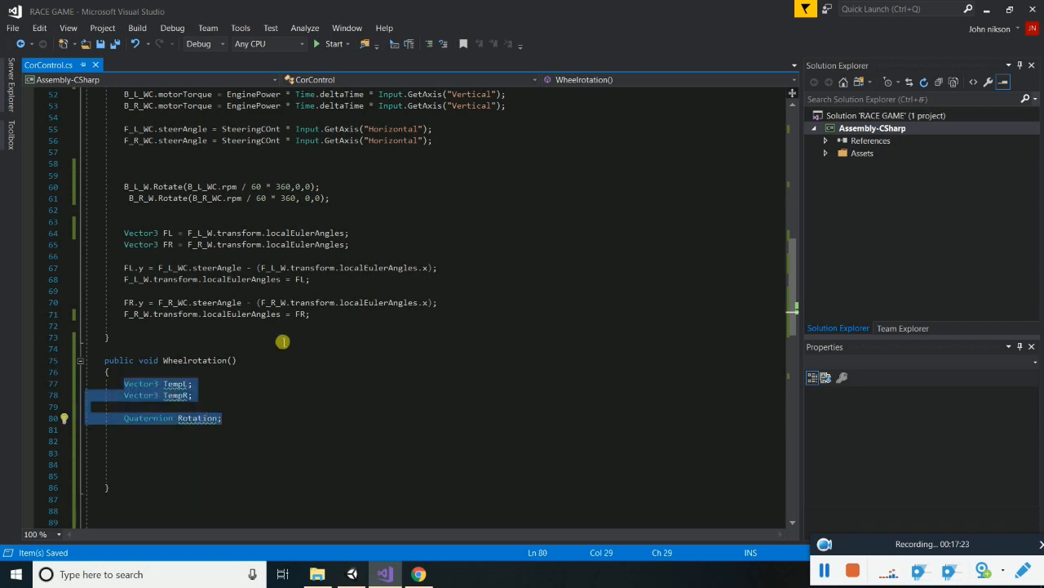
{"action": "left_click", "coordinate": [246, 425]}
{"action": "key", "text": "Return"}
{"action": "key", "text": "Return"}
{"action": "key", "text": "Return"}
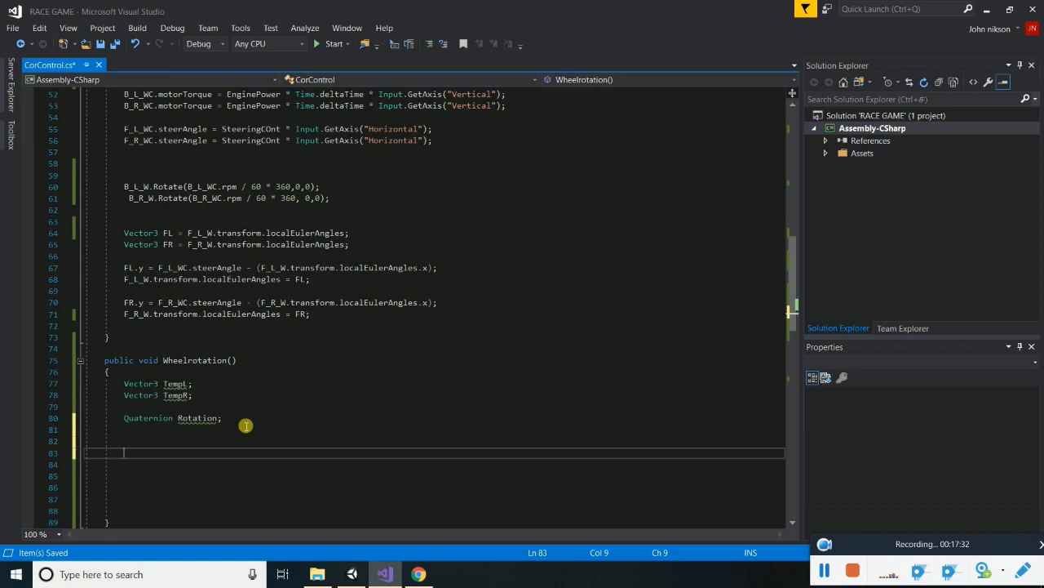
{"action": "key", "text": "Up"}
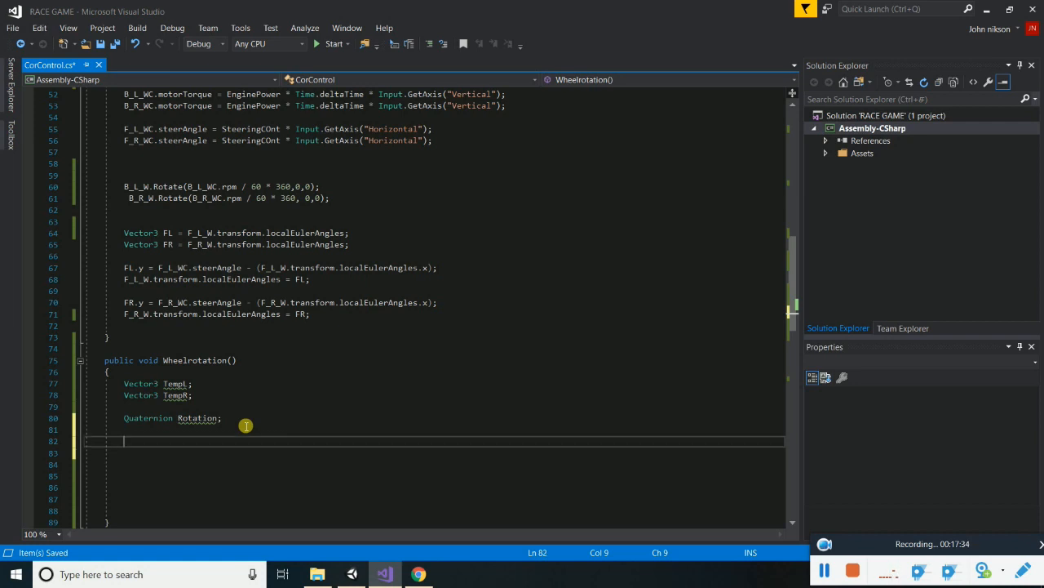
Write F_L_WC.GetWorldPose on the new line below the Rotation declaration
{"action": "type", "text": "F_L"}
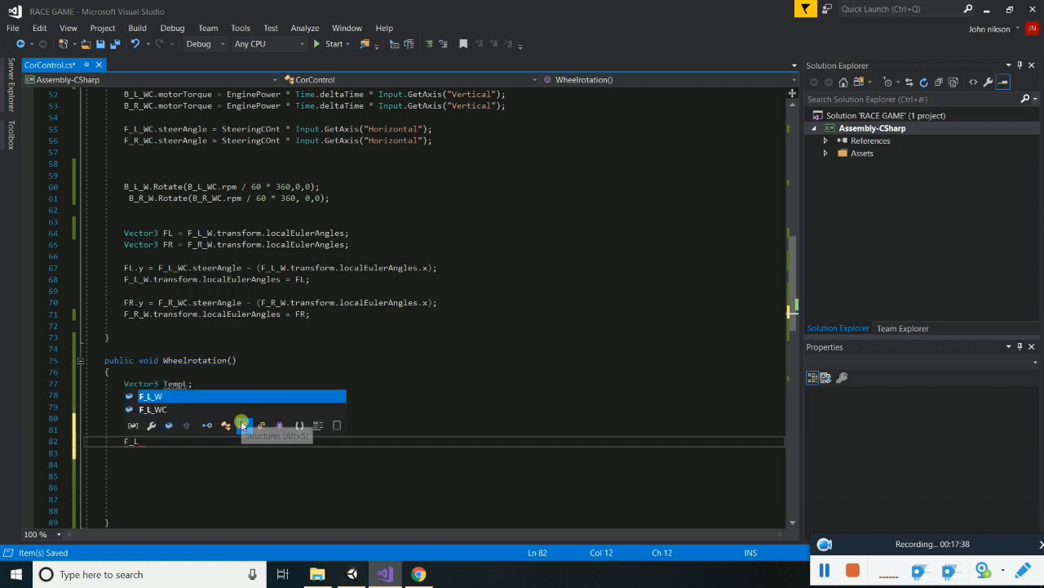
{"action": "key", "text": "Down"}
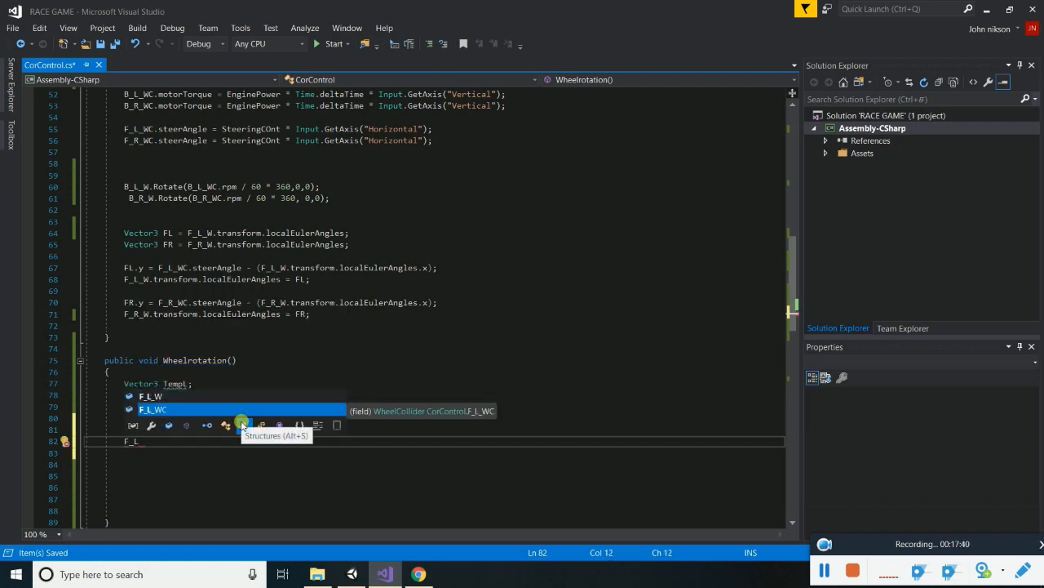
{"action": "type", "text": "_WC."}
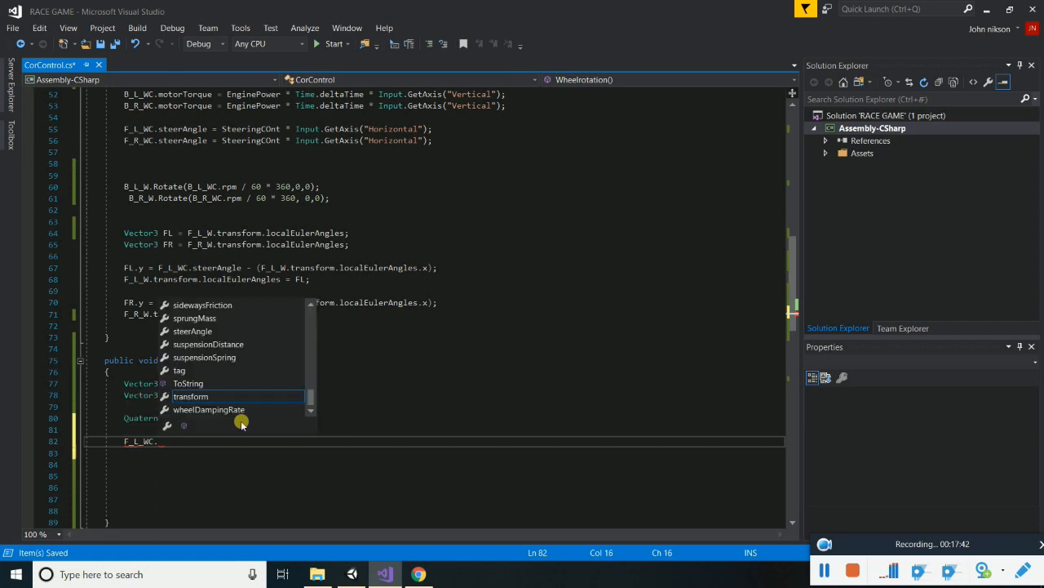
{"action": "type", "text": "ge"}
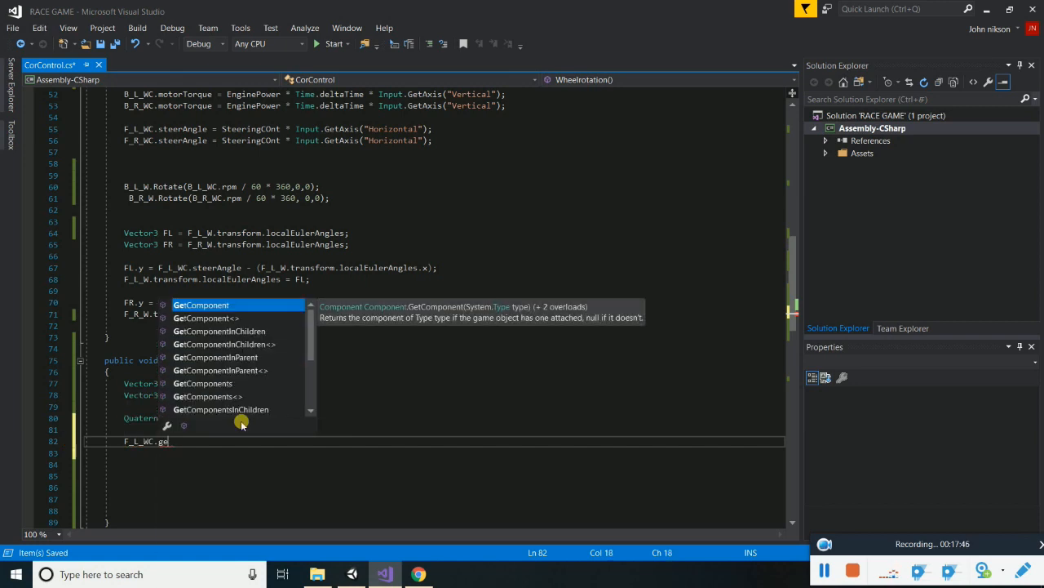
{"action": "type", "text": "t"}
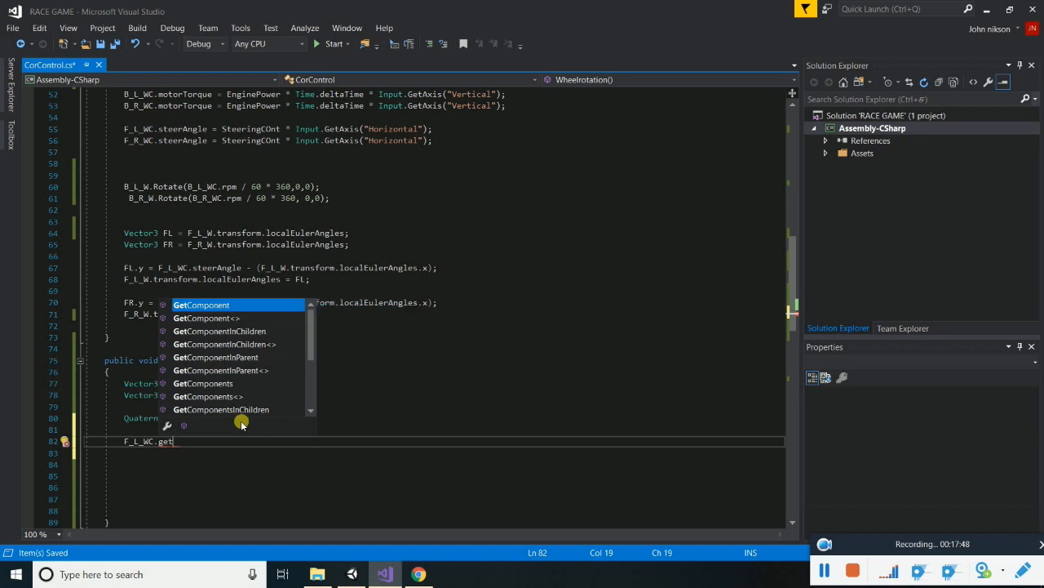
{"action": "type", "text": "w"}
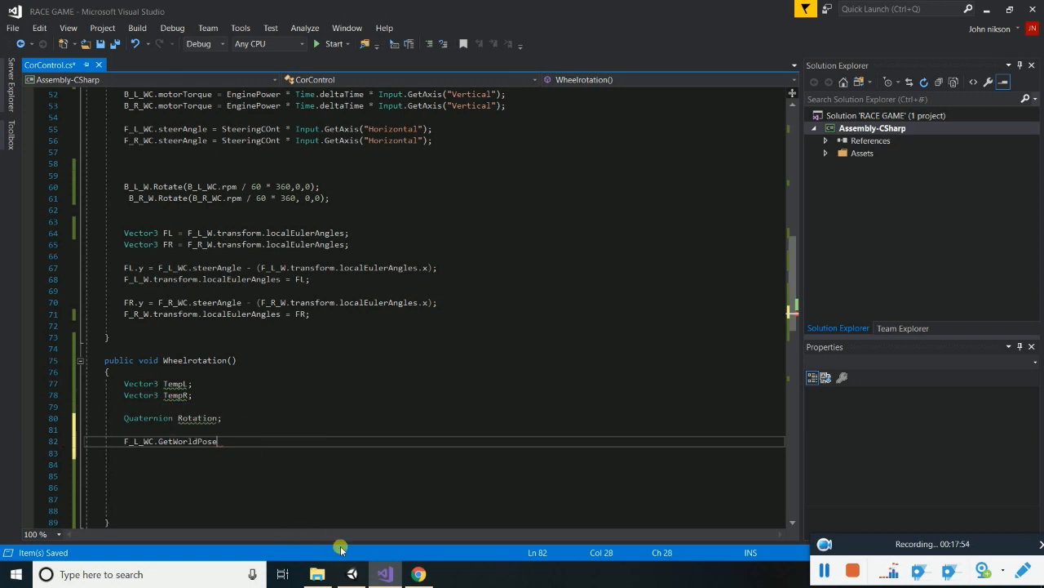
{"action": "left_click", "coordinate": [351, 574]}
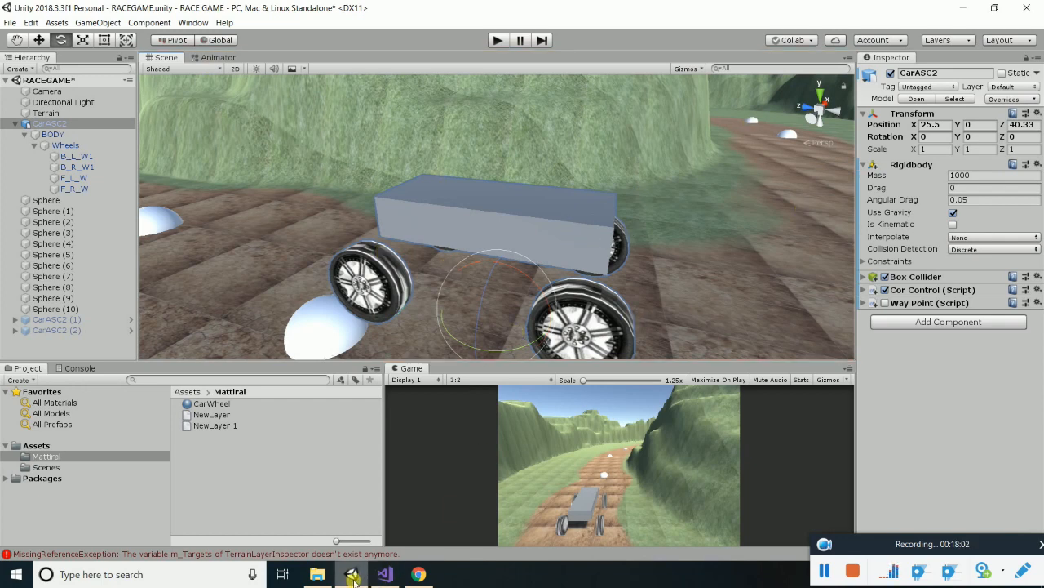
{"action": "left_click", "coordinate": [384, 574]}
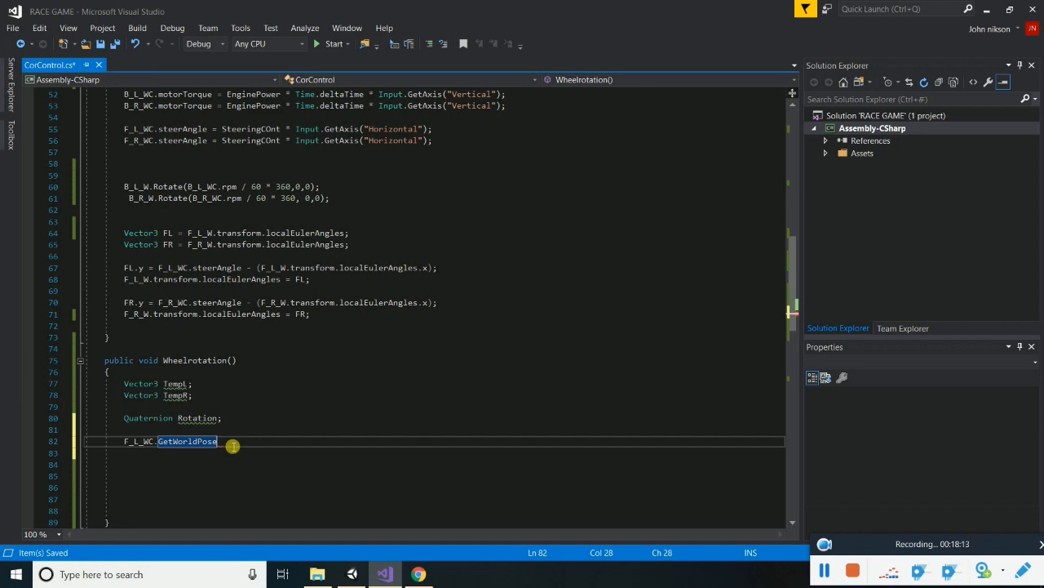
Add parentheses to the GetWorldPose call with out TempL as the first argument, followed by a comma
{"action": "type", "text": "()"}
{"action": "key", "text": "Left"}
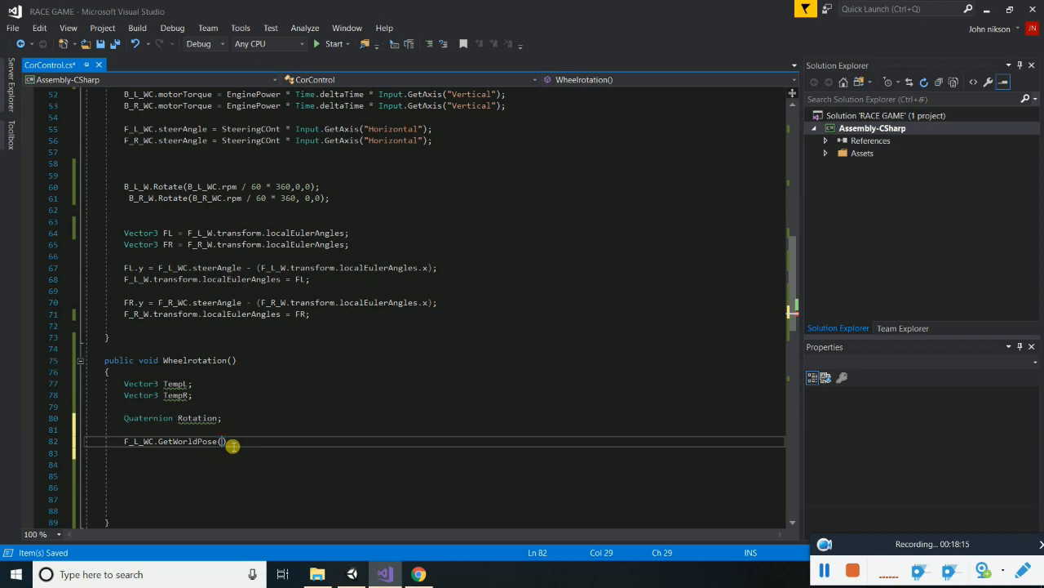
{"action": "type", "text": "out te"}
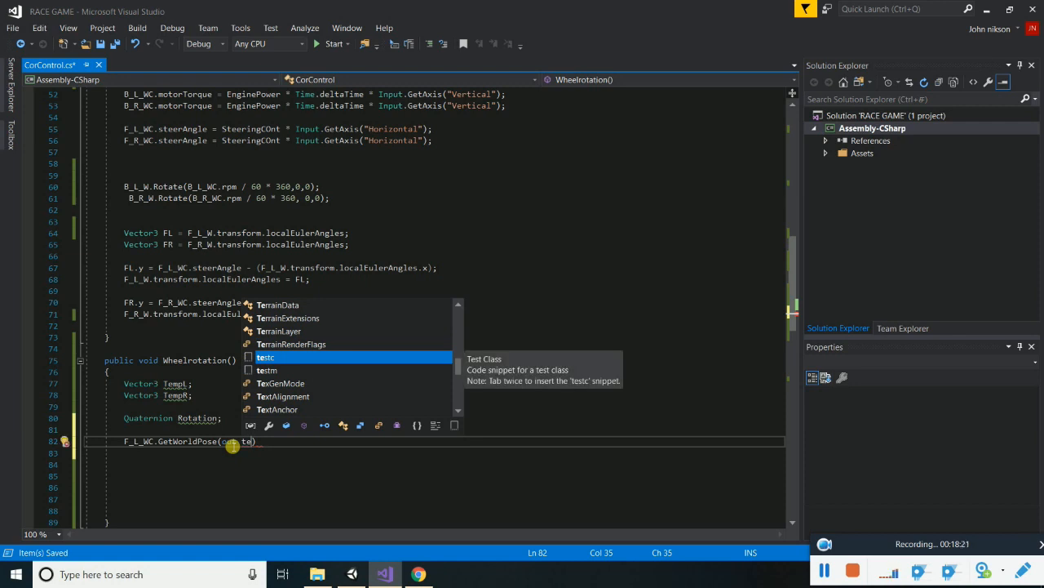
{"action": "type", "text": "mpl"}
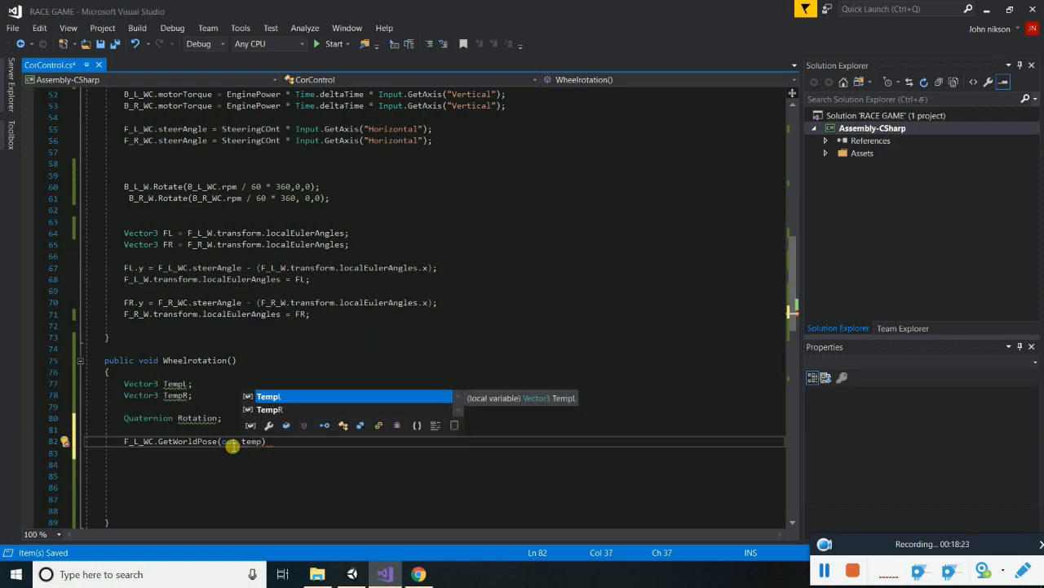
{"action": "type", "text": ","}
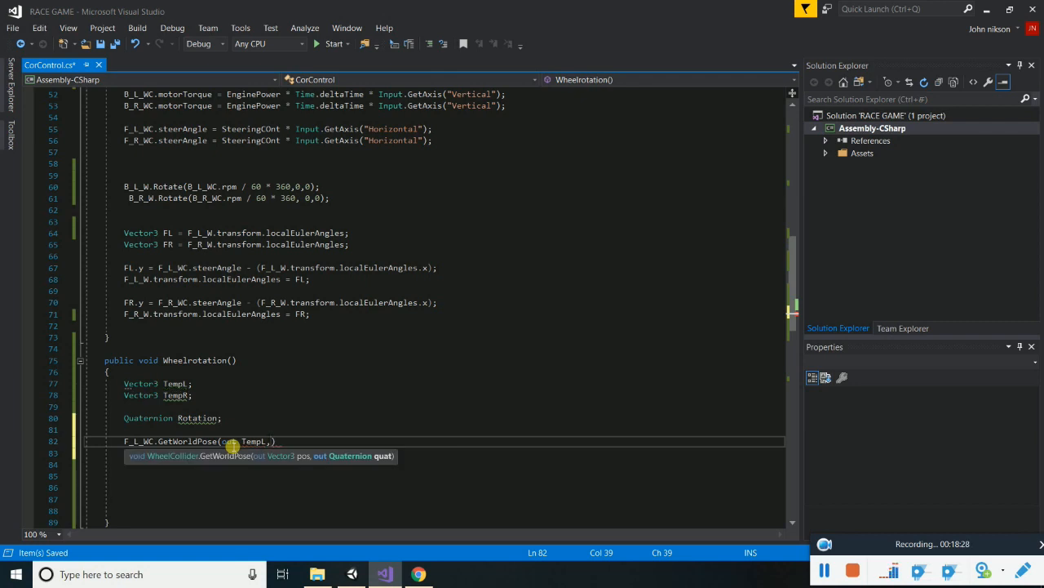
Start the second GetWorldPose argument with the out keyword and the initial R of the Quaternion variable
{"action": "type", "text": "out"}
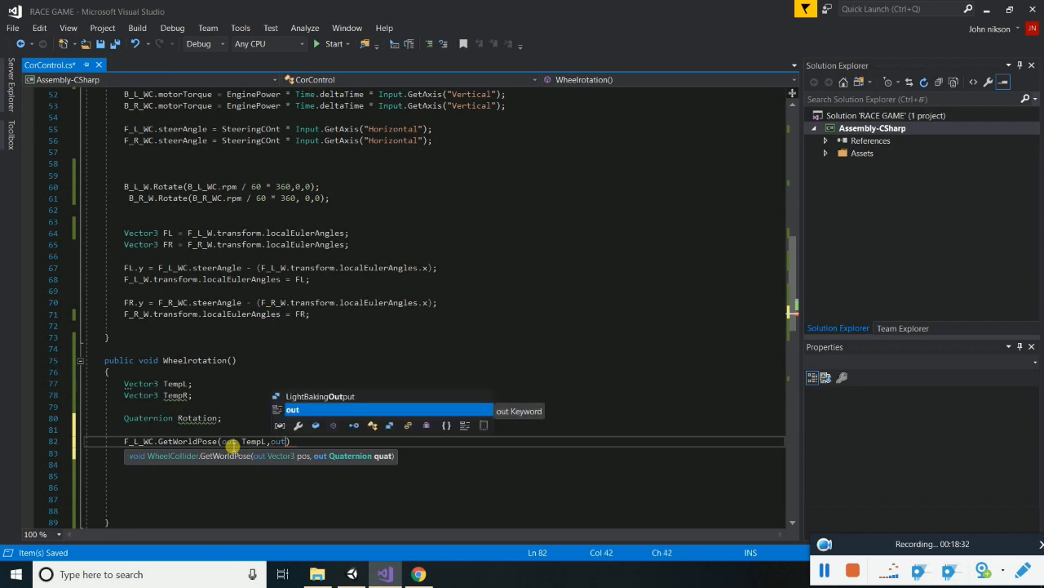
{"action": "type", "text": "r"}
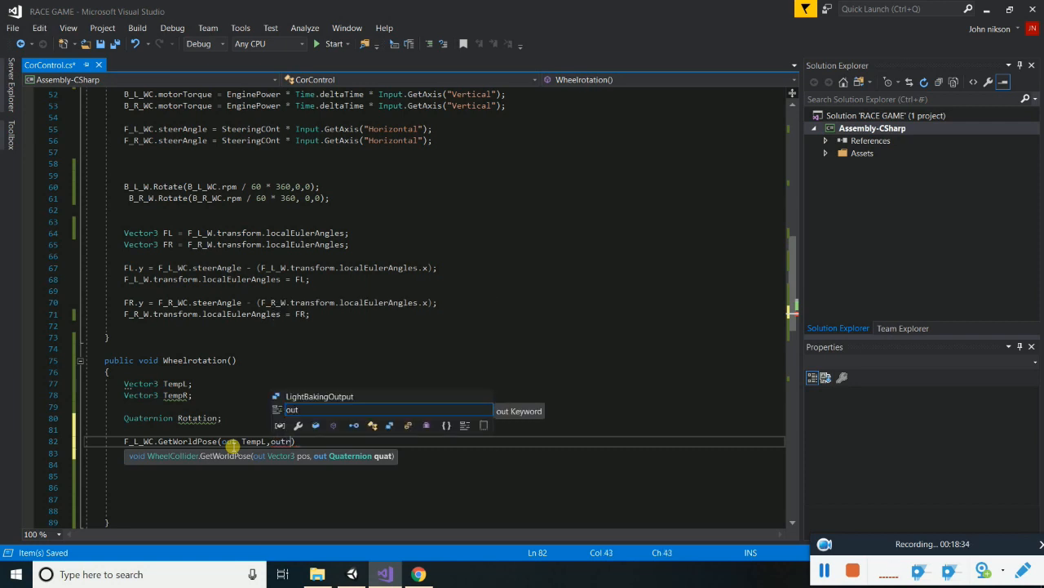
{"action": "key", "text": "BackSpace"}
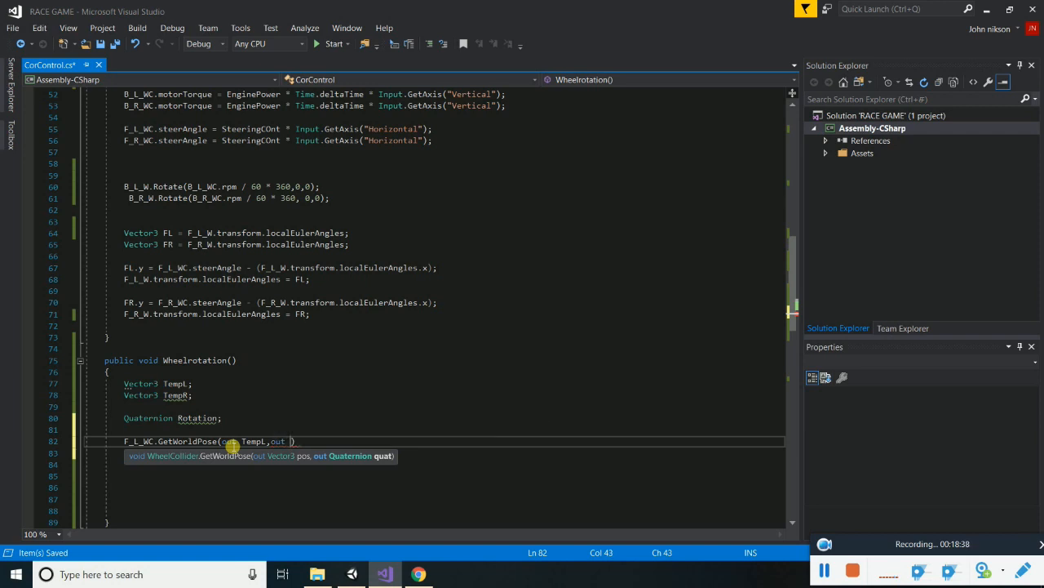
{"action": "type", "text": "R"}
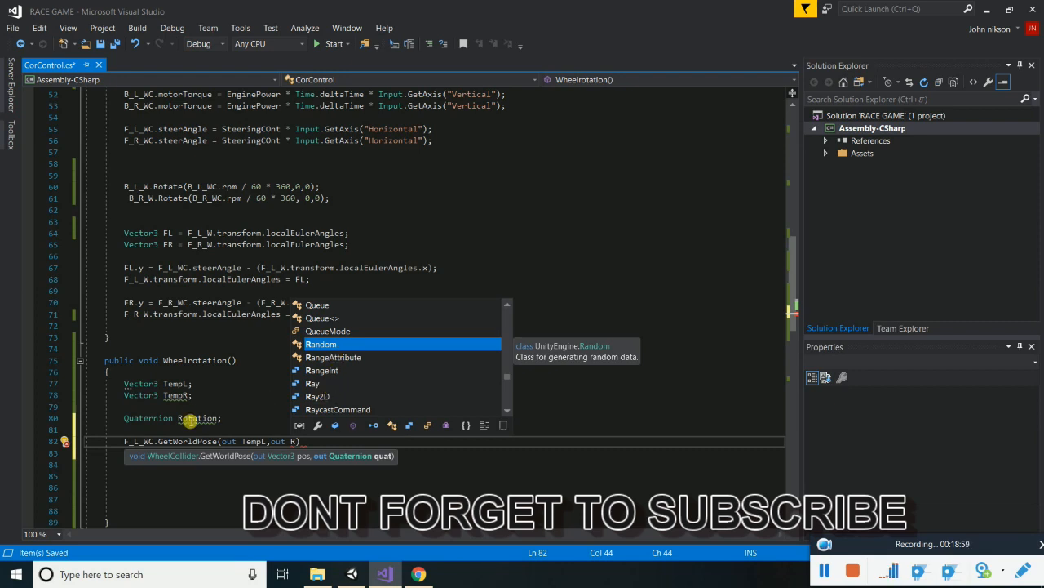
Rename the Quaternion variable to lowercase rotation and pass it as the second out argument, completing the F_L_WC.GetWorldPose statement in Wheelrotation()
{"action": "type", "text": "o"}
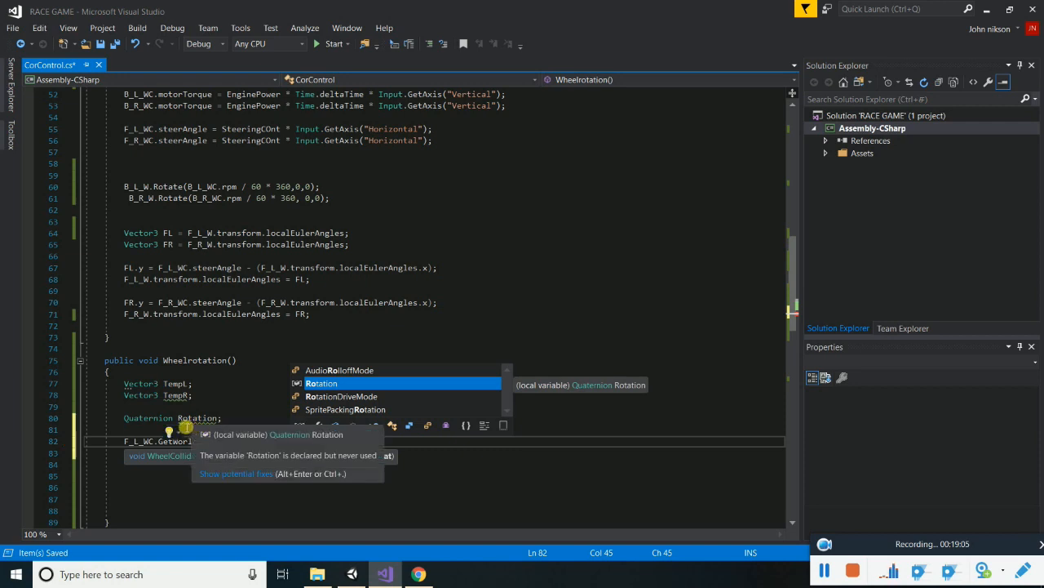
{"action": "left_click", "coordinate": [182, 421]}
{"action": "key", "text": "BackSpace"}
{"action": "type", "text": "r"}
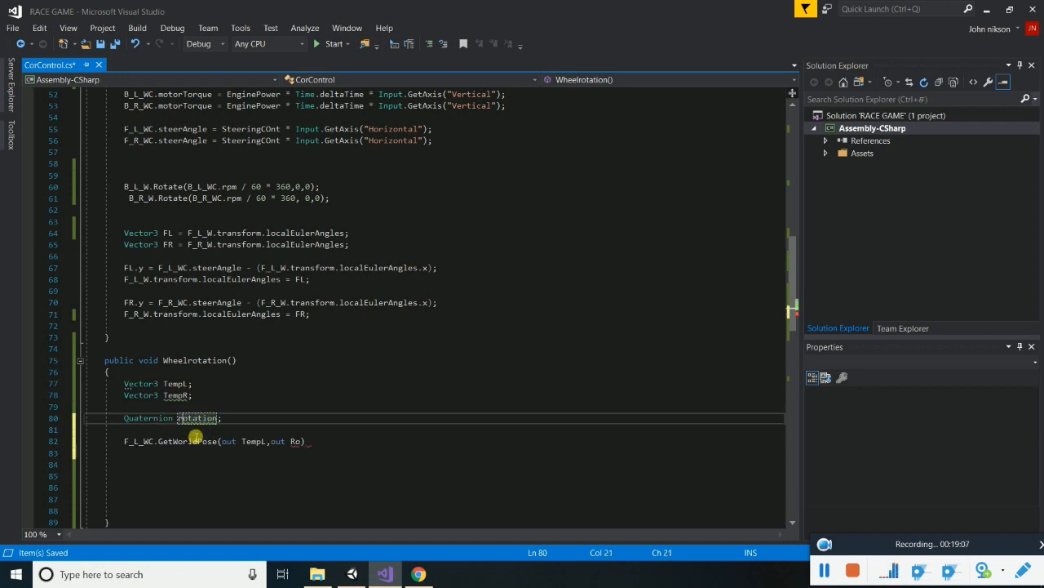
{"action": "key", "text": "End"}
{"action": "double_click", "coordinate": [204, 419]}
{"action": "key", "text": "ctrl+c"}
{"action": "double_click", "coordinate": [294, 443]}
{"action": "key", "text": "ctrl+v"}
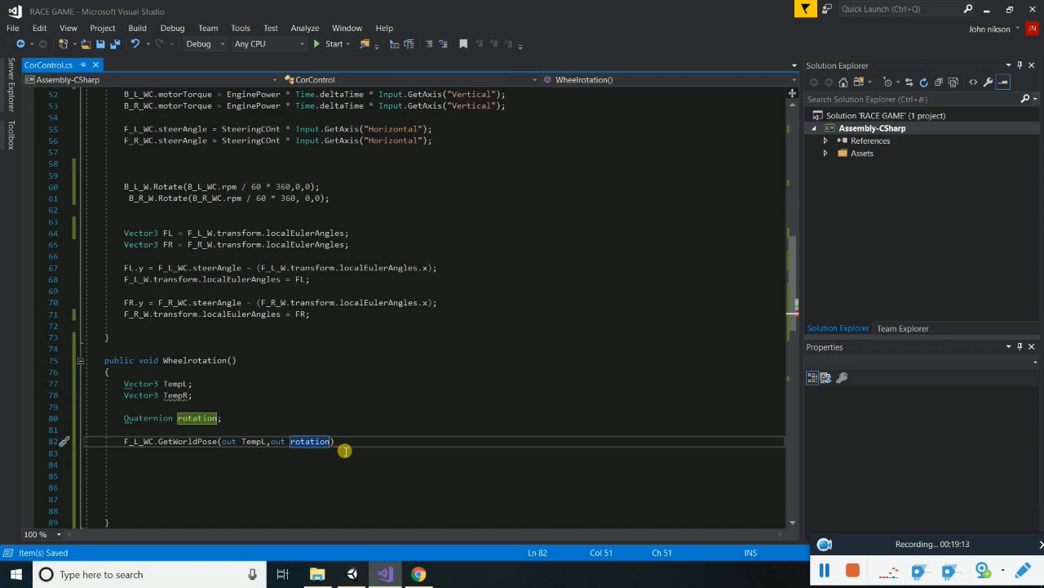
{"action": "type", "text": ";"}
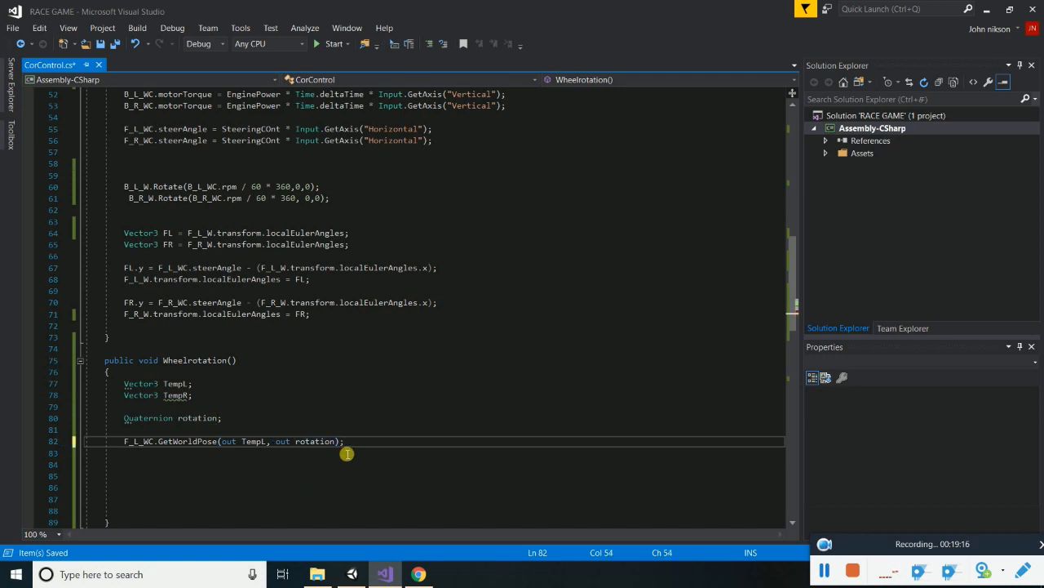
Add the statement F_L_W.transform.position = TempL; on a new line below the GetWorldPose call
{"action": "key", "text": "Return"}
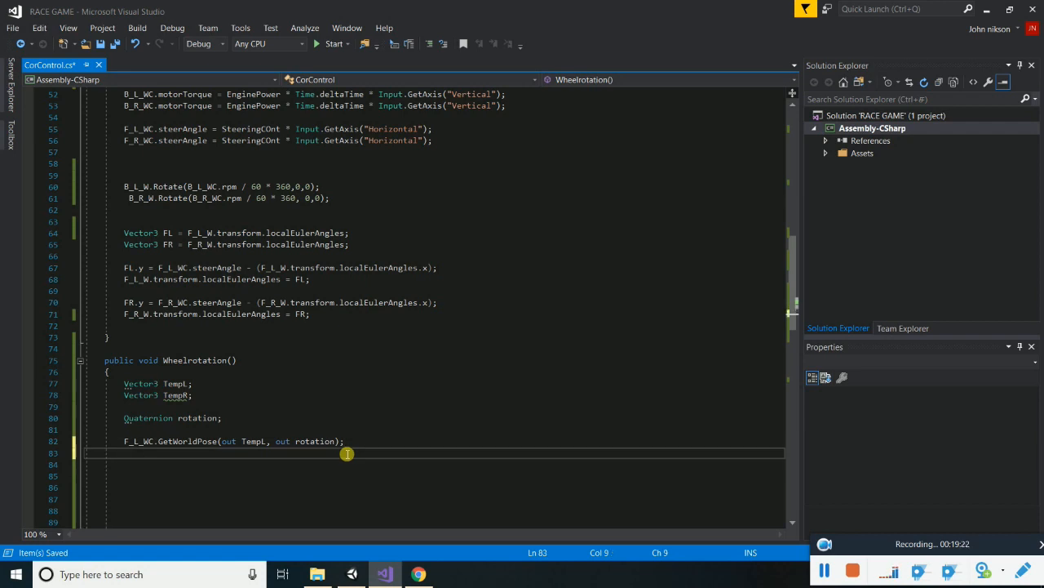
{"action": "type", "text": "F_"}
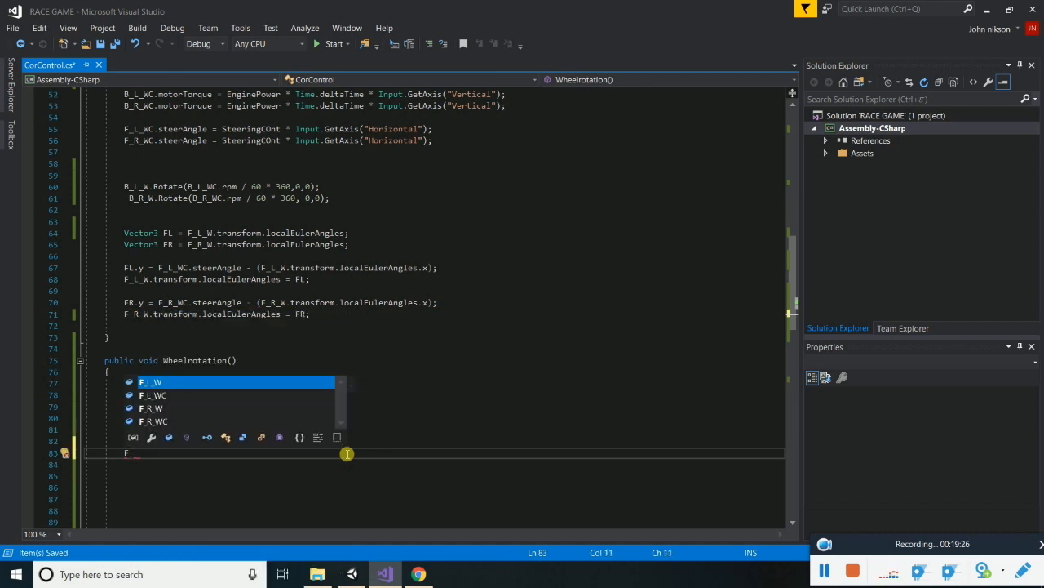
{"action": "key", "text": "Down"}
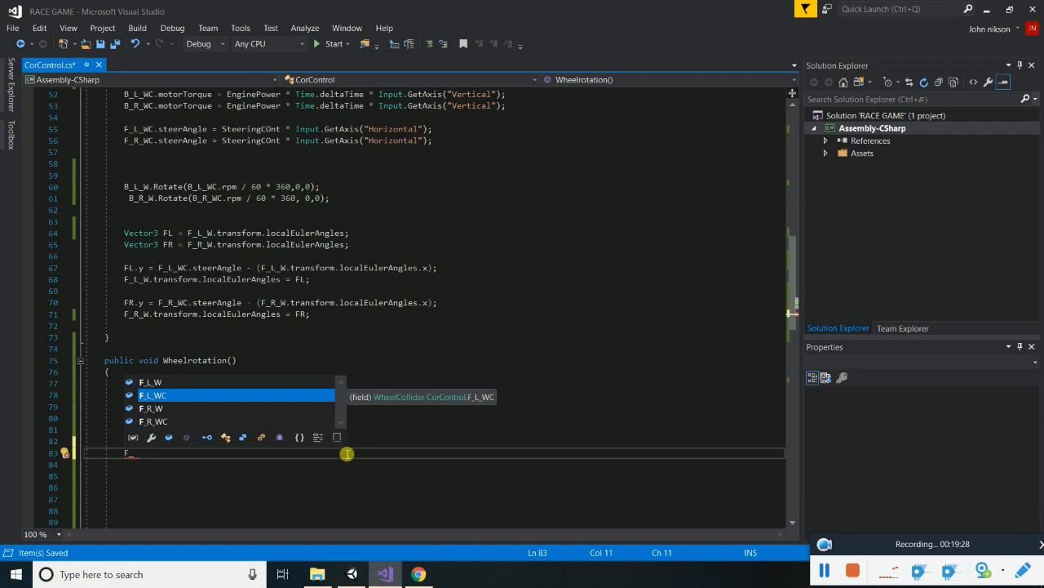
{"action": "key", "text": "Up"}
{"action": "key", "text": "Tab"}
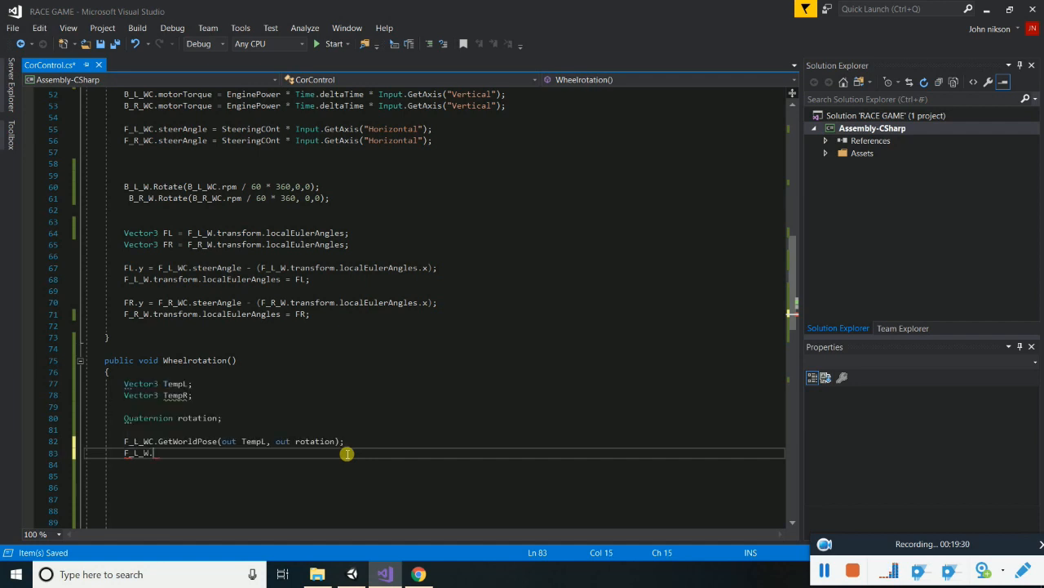
{"action": "type", "text": ".transform."}
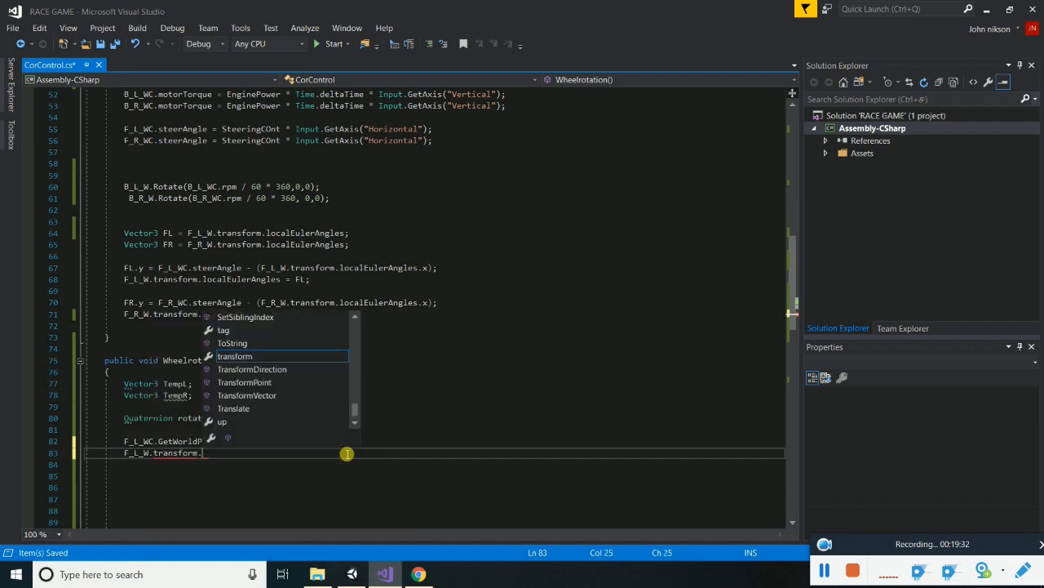
{"action": "type", "text": "position"}
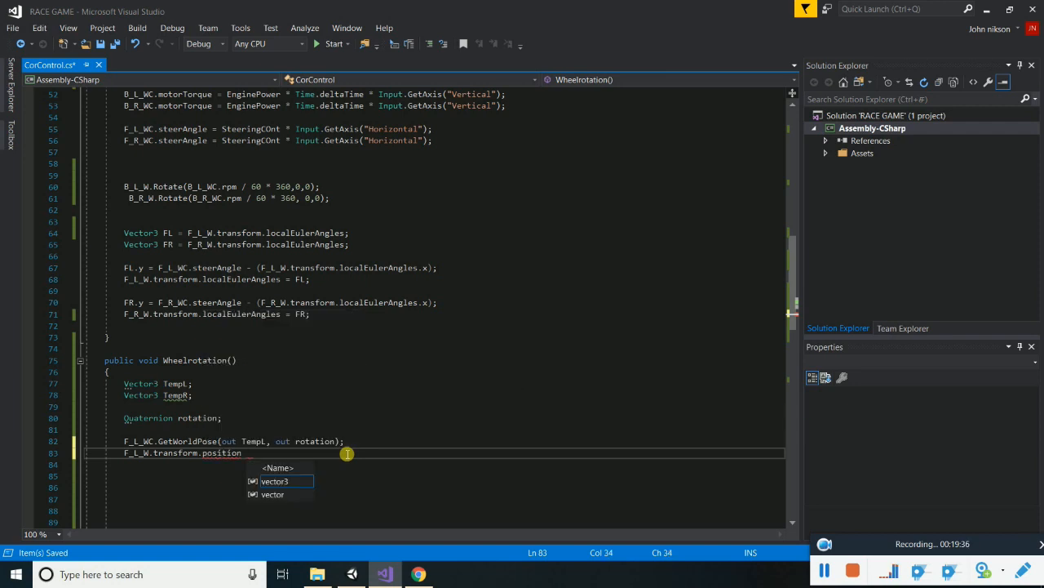
{"action": "key", "text": "BackSpace"}
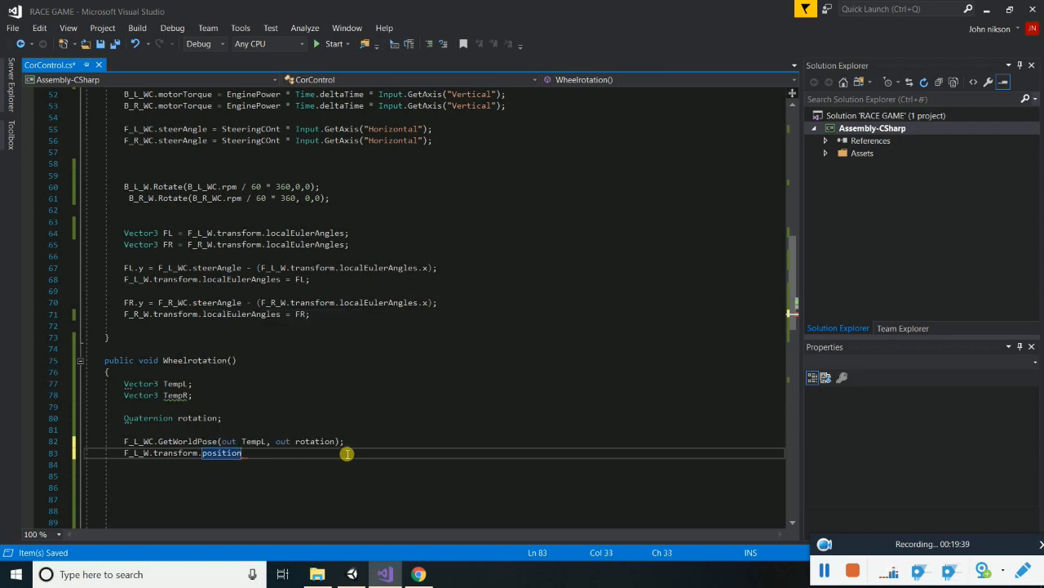
{"action": "type", "text": "="}
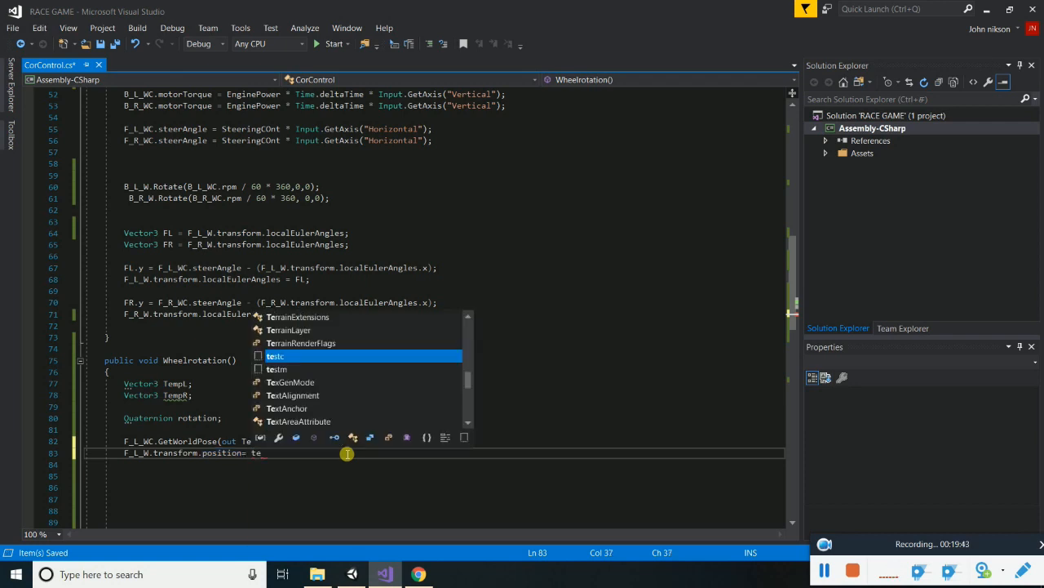
{"action": "type", "text": " te"}
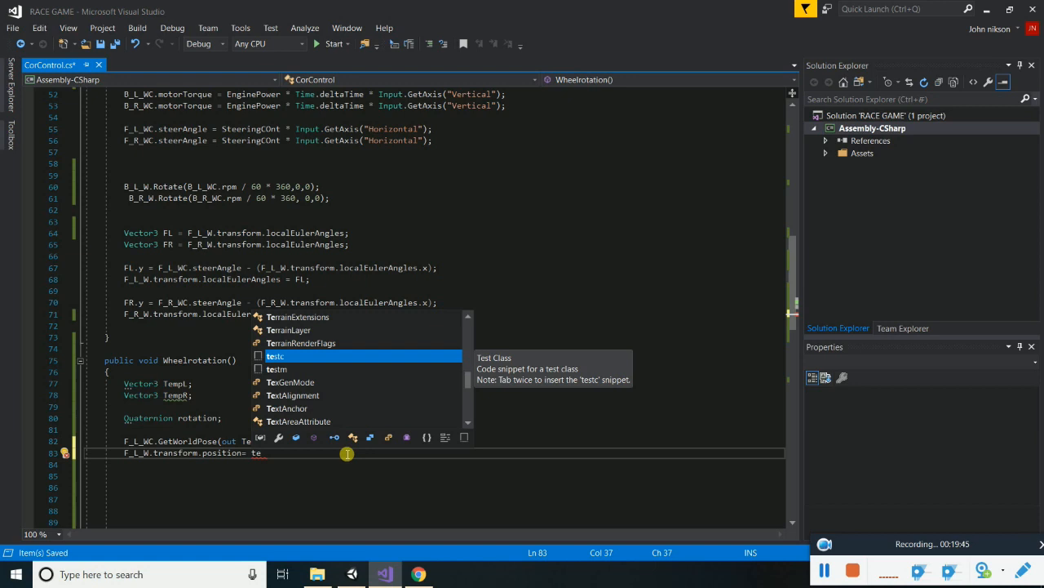
{"action": "type", "text": "mp"}
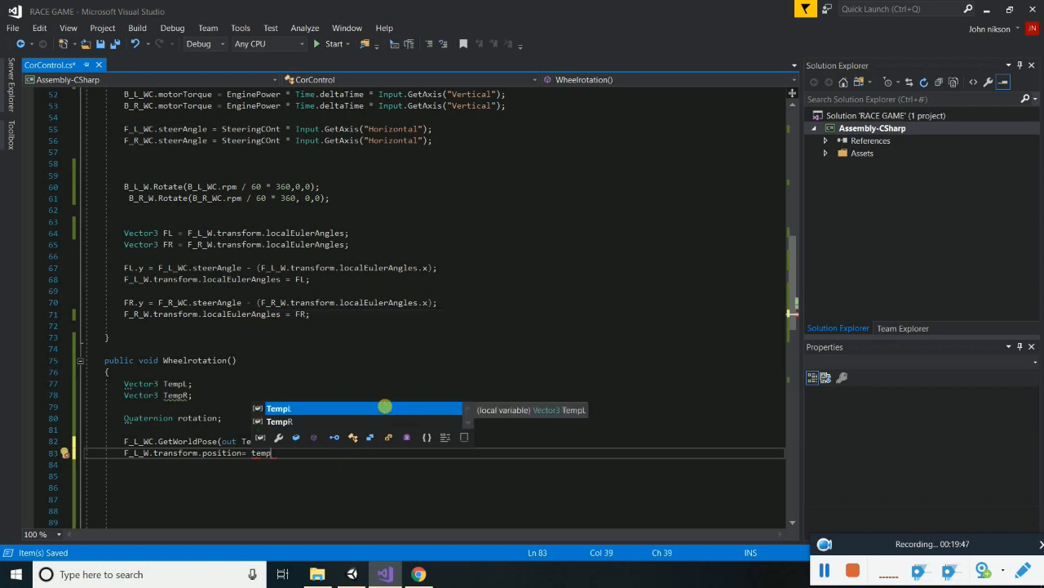
{"action": "key", "text": "Tab"}
{"action": "type", "text": ";"}
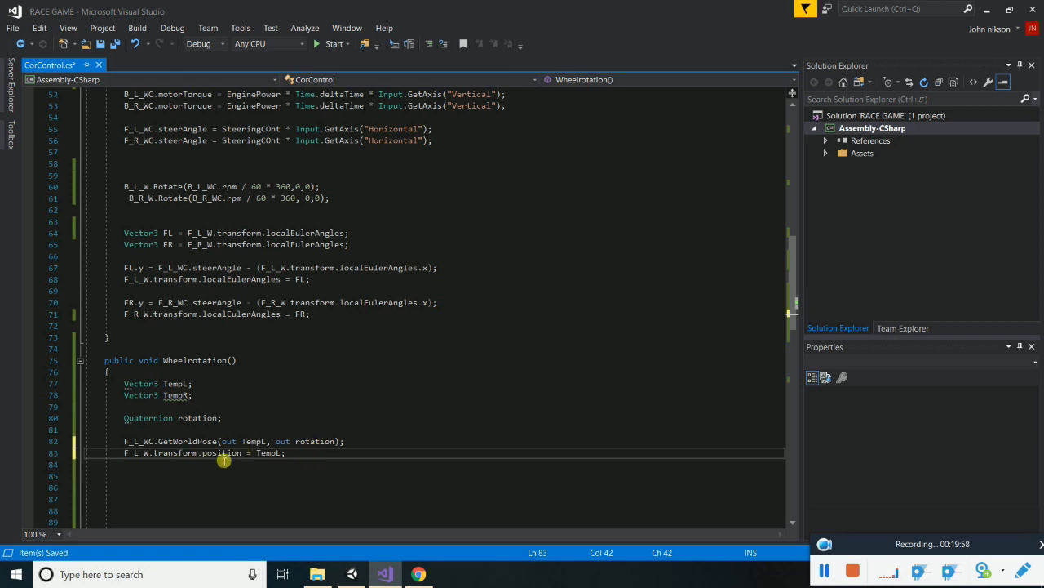
{"action": "left_click", "coordinate": [268, 445]}
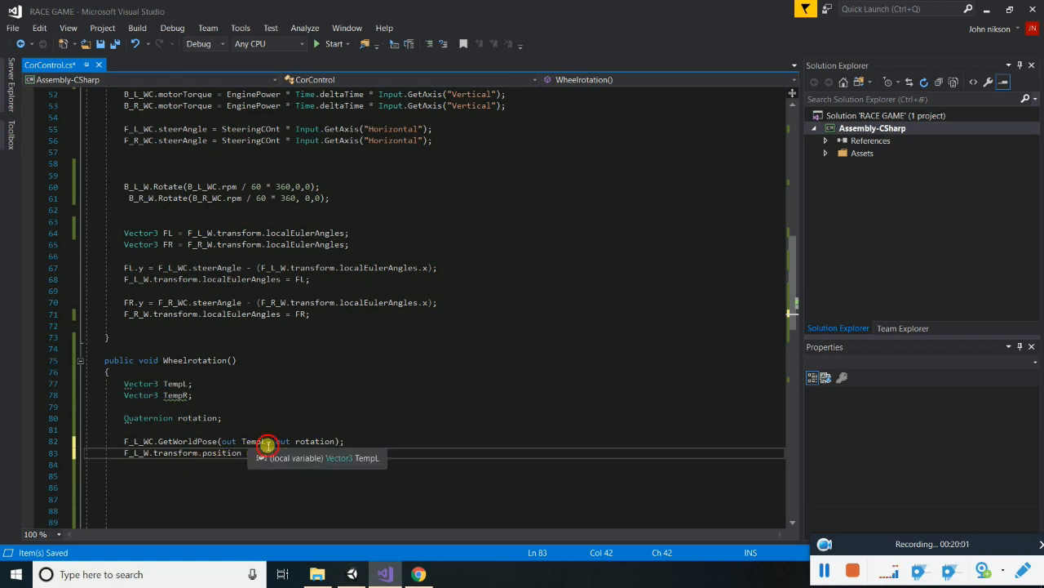
{"action": "left_click_drag", "start_coordinate": [268, 441], "coordinate": [236, 442]}
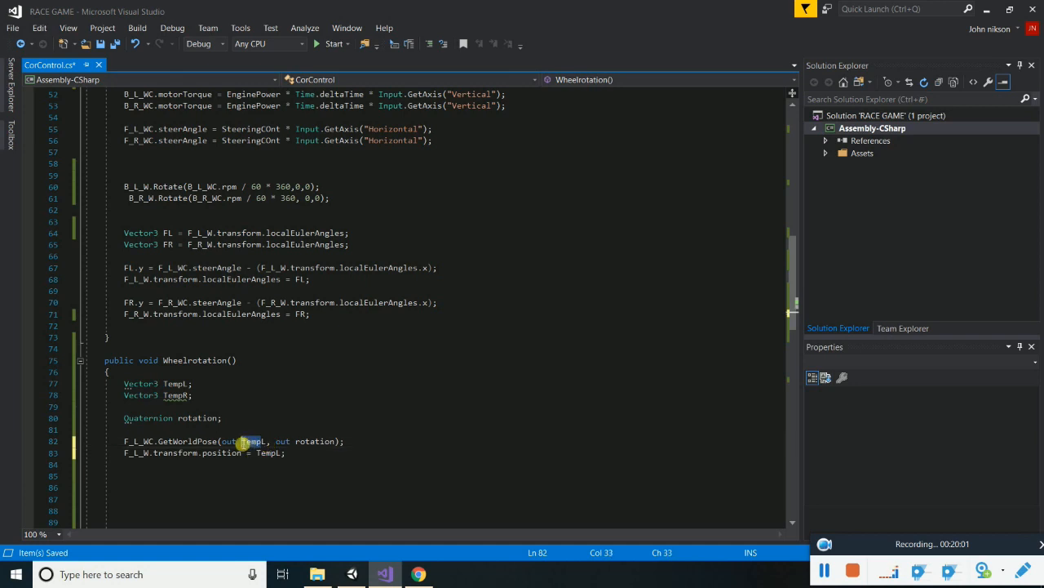
{"action": "double_click", "coordinate": [314, 441]}
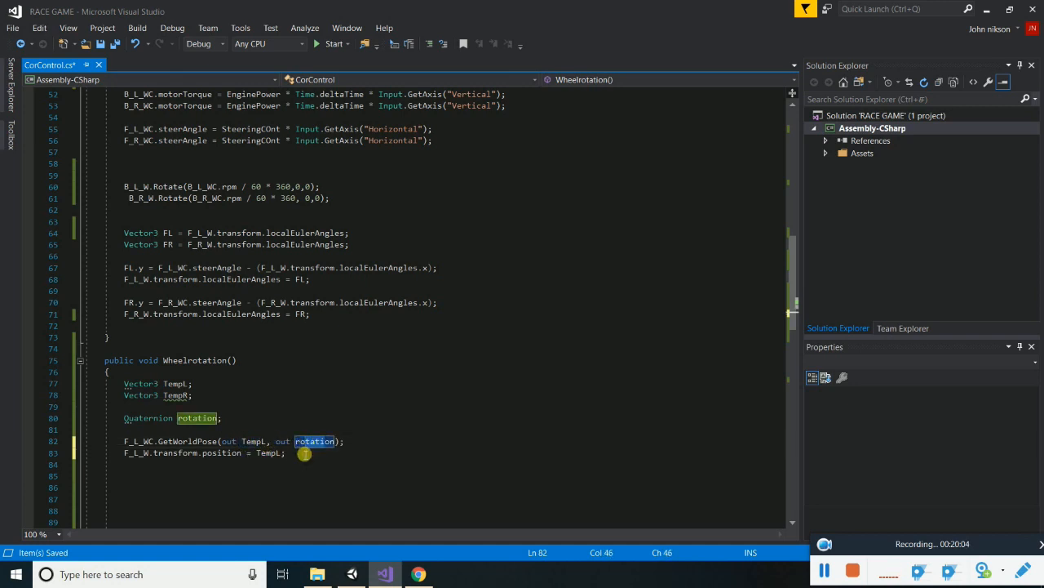
Add the statement F_L_W.transform.rotation = rotation; below the position assignment and save the CorControl.cs script
{"action": "left_click", "coordinate": [300, 457]}
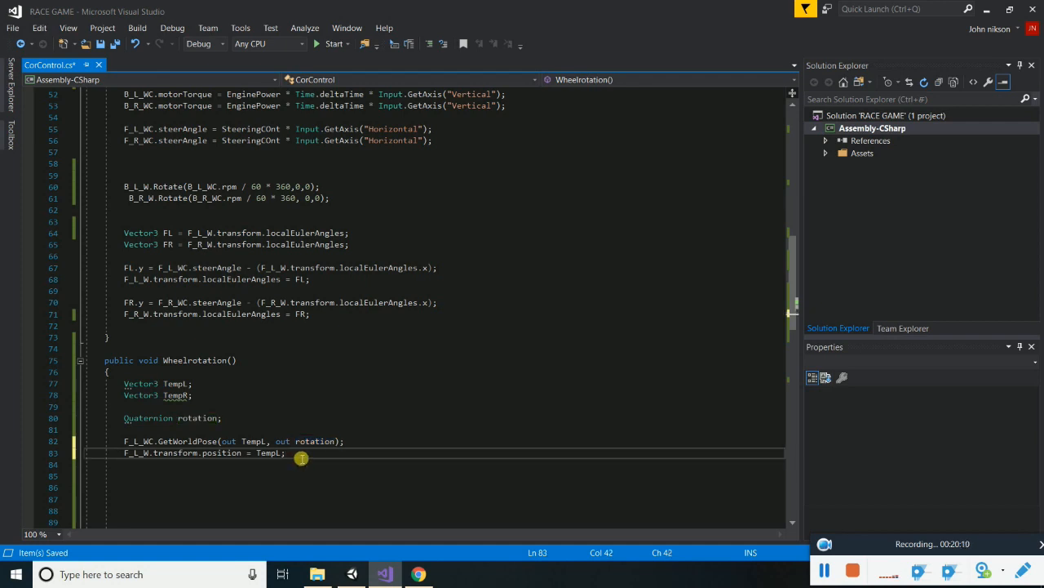
{"action": "key", "text": "Return"}
{"action": "type", "text": "fl"}
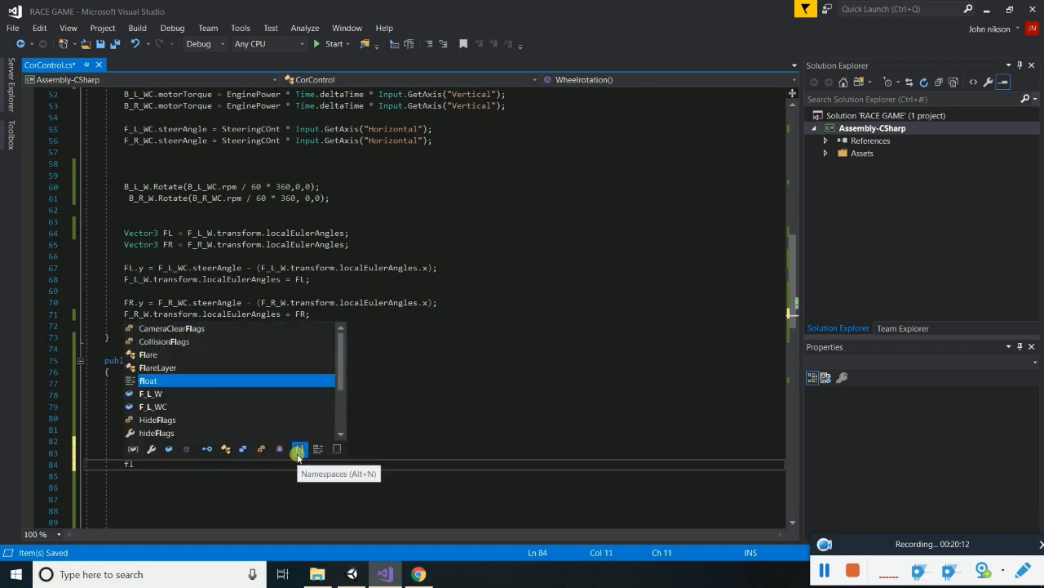
{"action": "key", "text": "Down"}
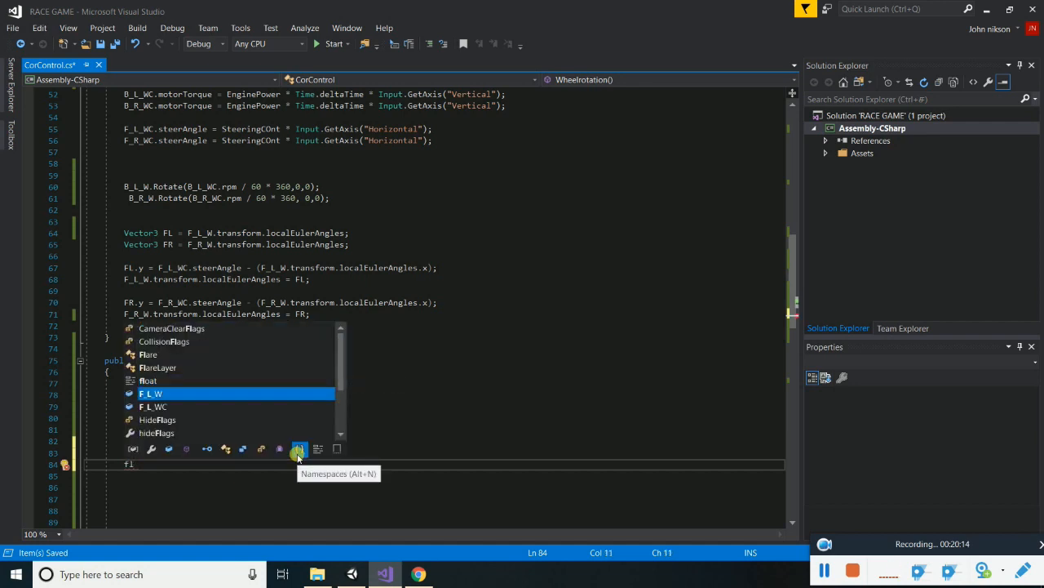
{"action": "type", "text": "."}
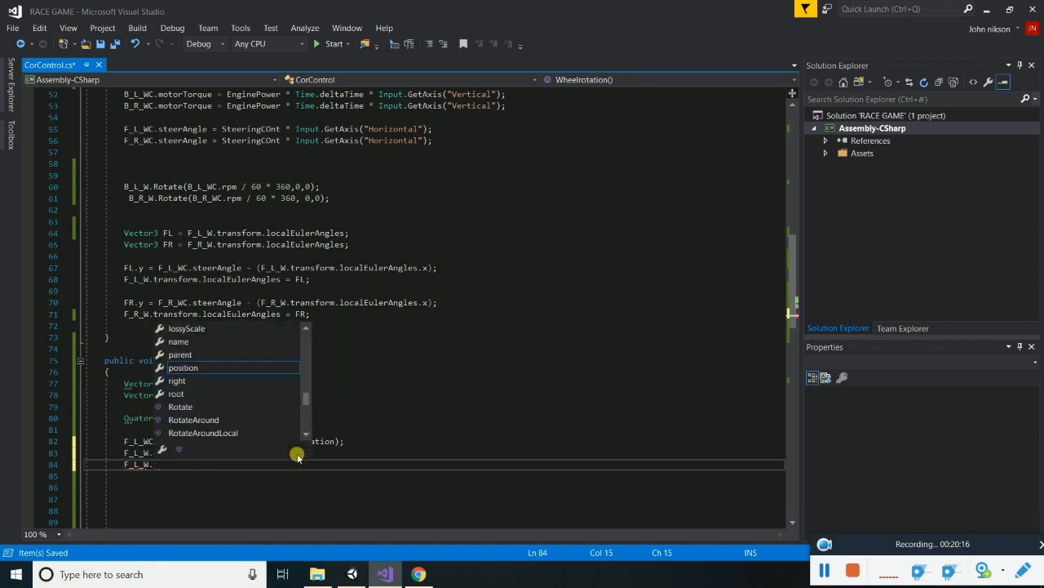
{"action": "type", "text": "tr"}
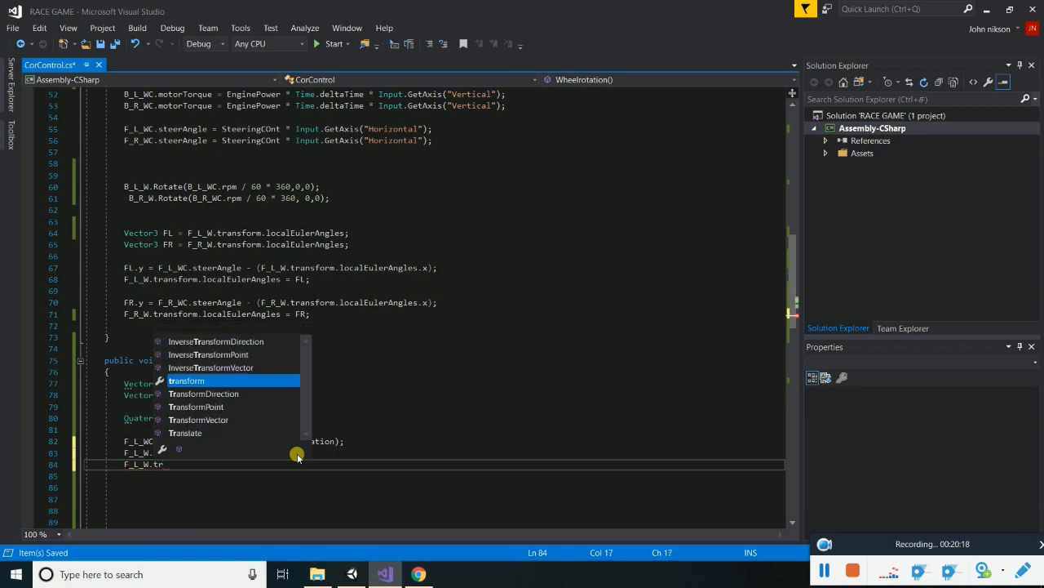
{"action": "type", "text": "ansform.r"}
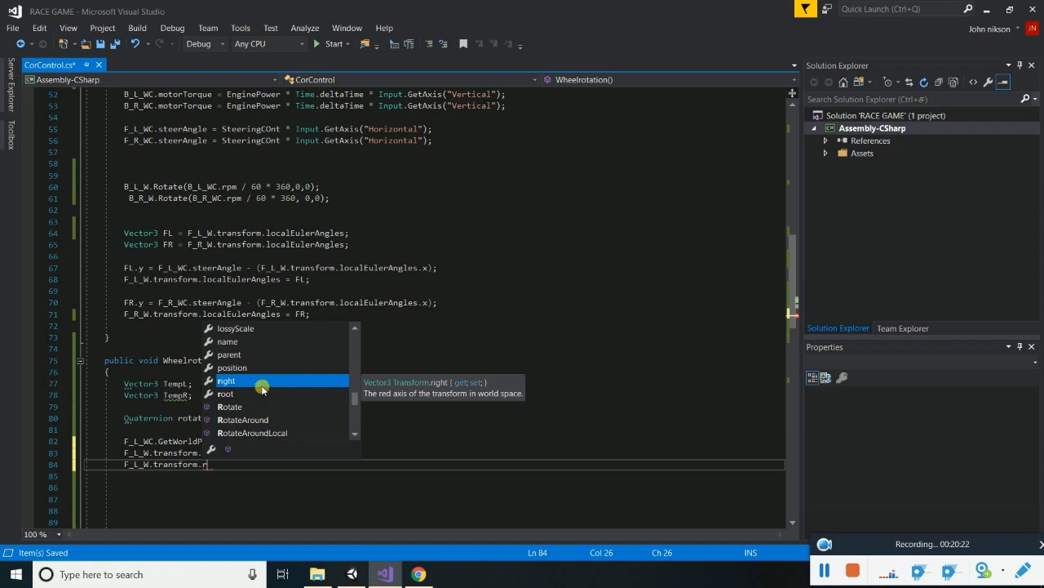
{"action": "type", "text": "ot"}
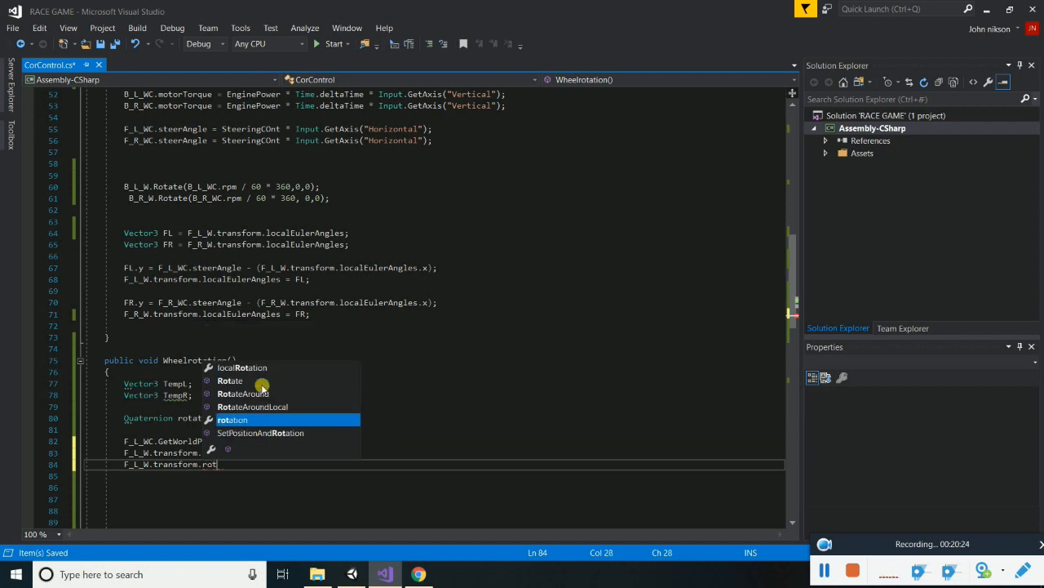
{"action": "double_click", "coordinate": [264, 421]}
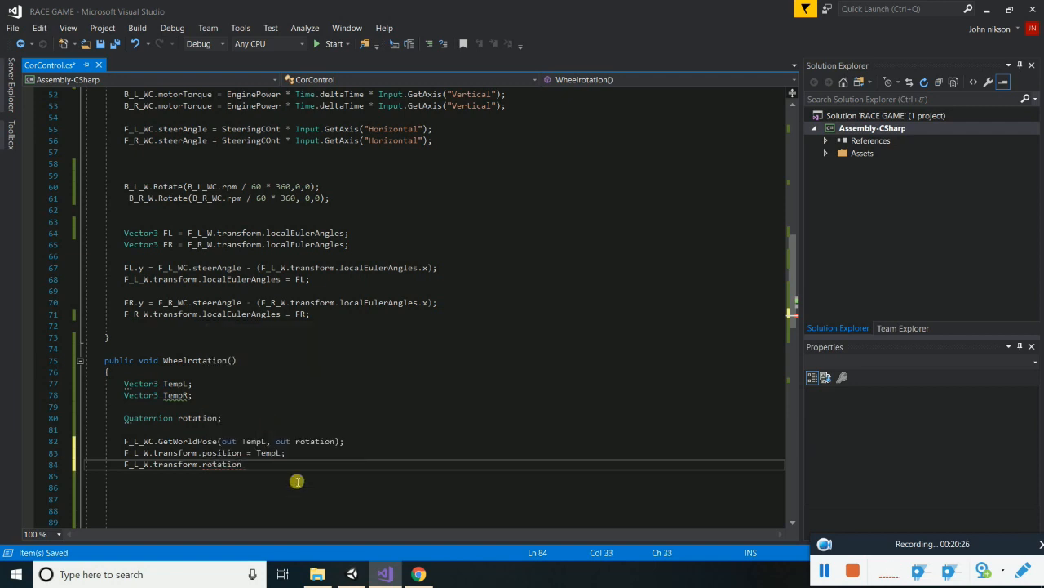
{"action": "type", "text": "= ro"}
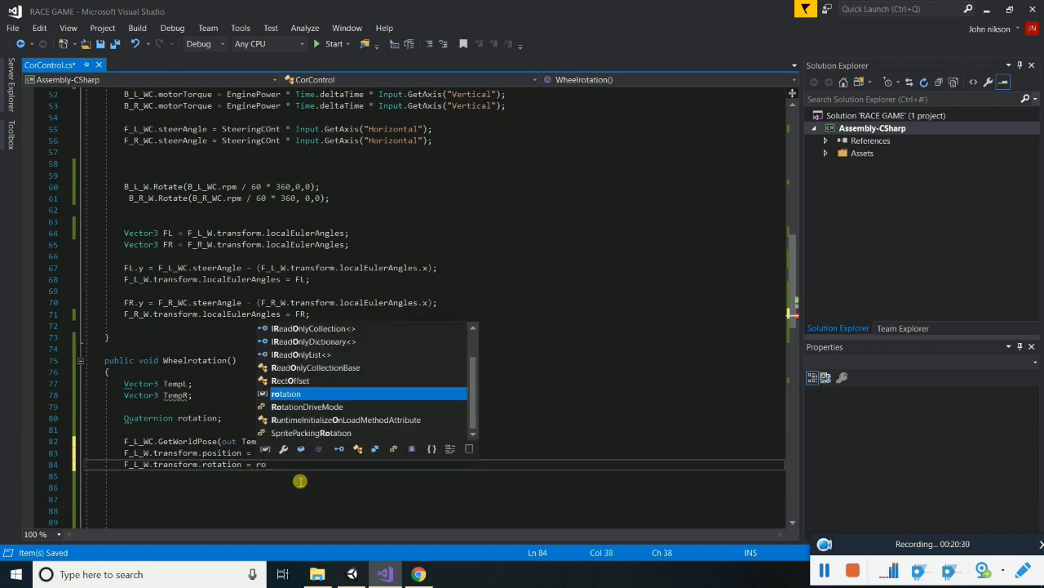
{"action": "double_click", "coordinate": [304, 395]}
{"action": "left_click_drag", "start_coordinate": [222, 418], "coordinate": [163, 383]}
{"action": "left_click_drag", "start_coordinate": [121, 446], "coordinate": [371, 446]}
{"action": "left_click", "coordinate": [300, 464]}
{"action": "type", "text": ";"}
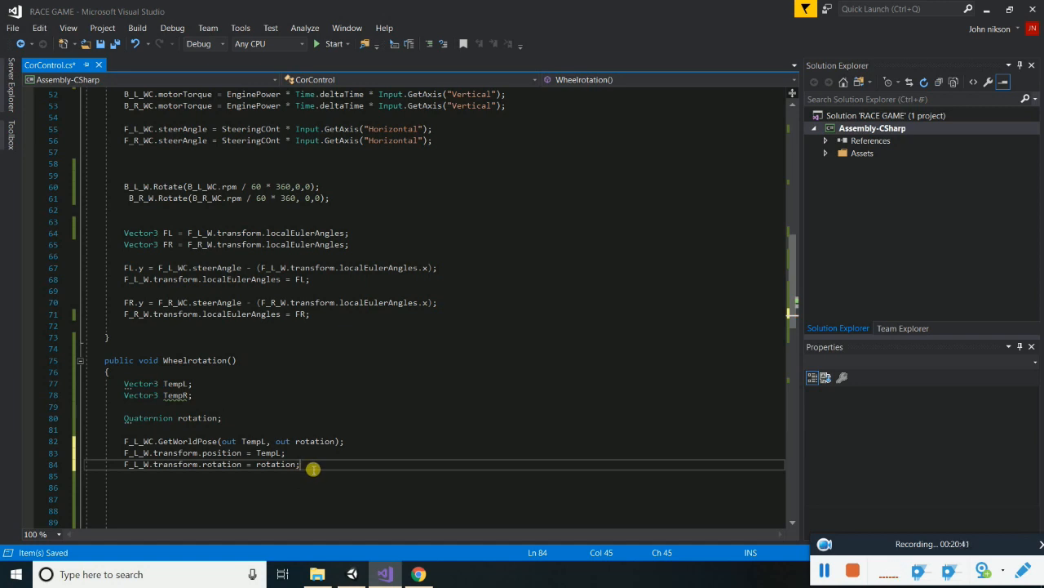
{"action": "scroll", "coordinate": [314, 468], "scroll_direction": "down", "scroll_amount": 3}
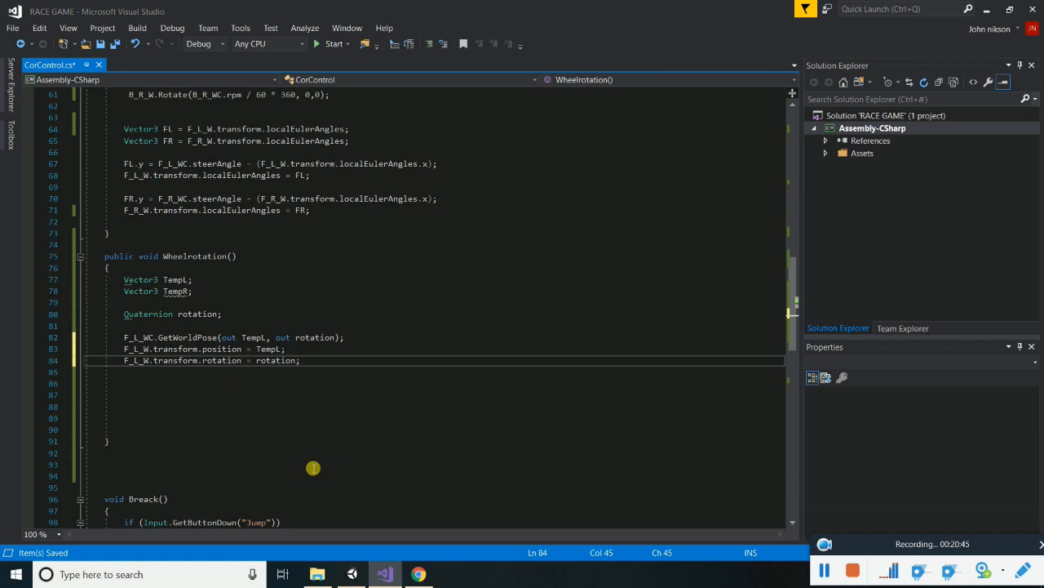
{"action": "key", "text": "ctrl+s"}
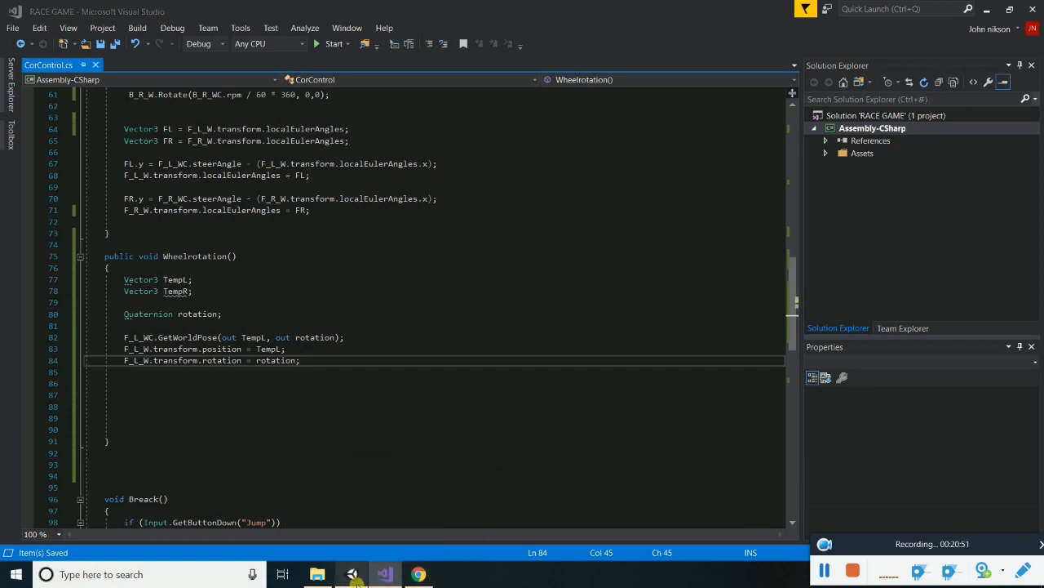
Switch to Unity and set Engine Power to 500000 in the Cor Control script component of CarASC2
{"action": "left_click", "coordinate": [362, 574]}
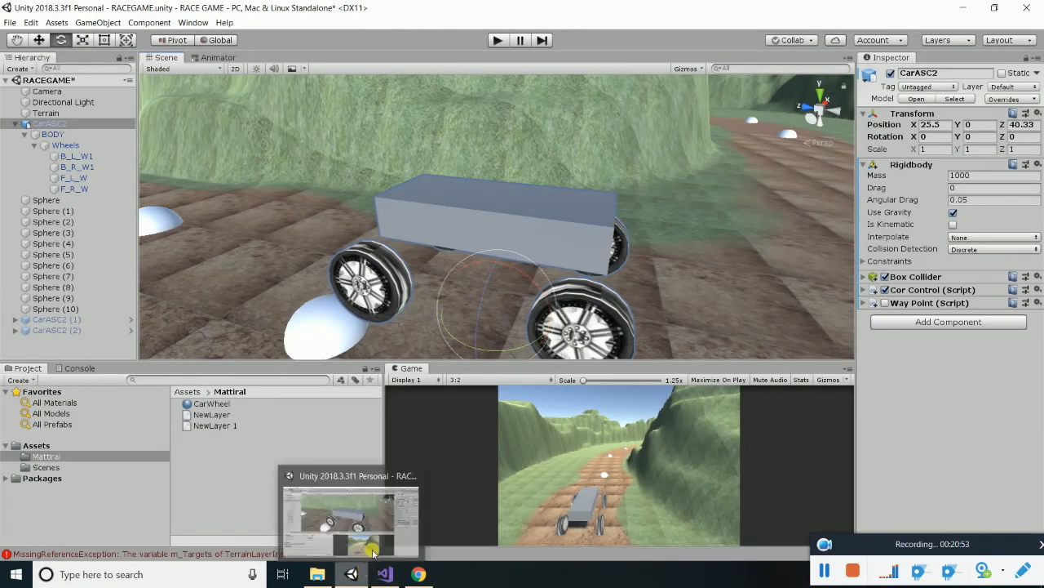
{"action": "left_click", "coordinate": [863, 289]}
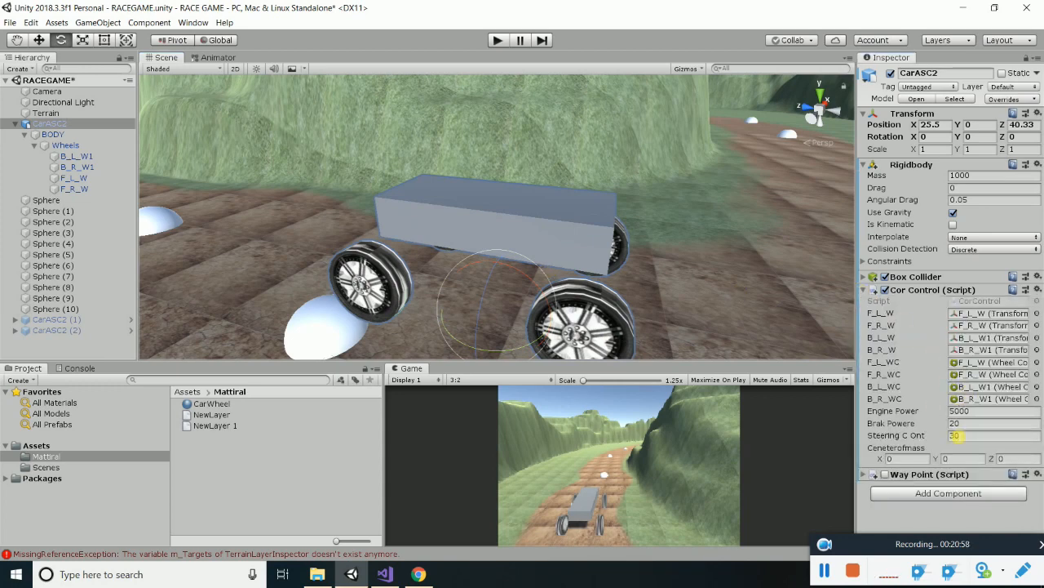
{"action": "left_click", "coordinate": [979, 411]}
{"action": "type", "text": "00"}
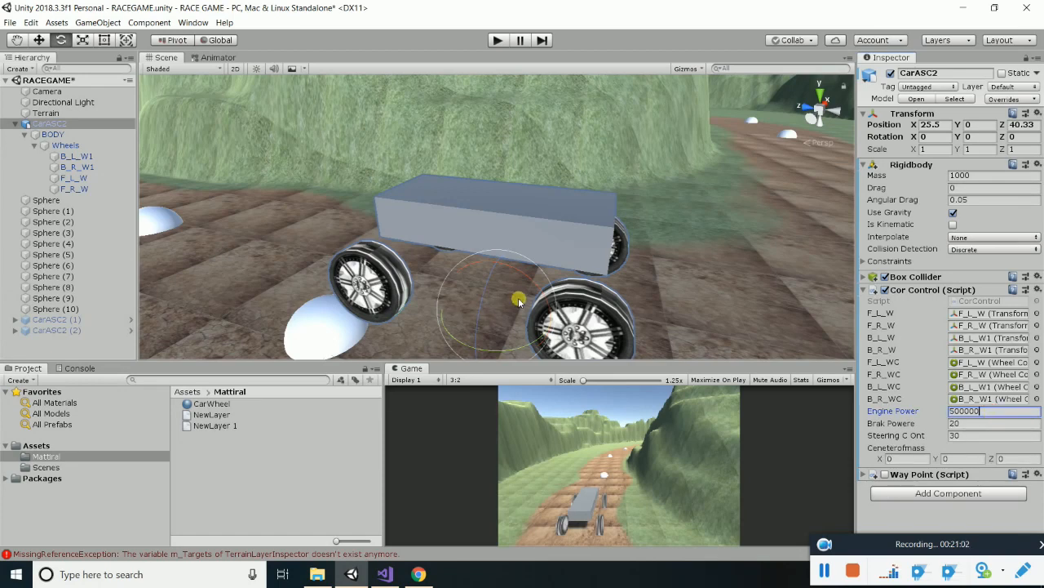
Run the scene in play mode, orbit the scene view around the car, and drive it forward to test the wheels
{"action": "left_click", "coordinate": [497, 41]}
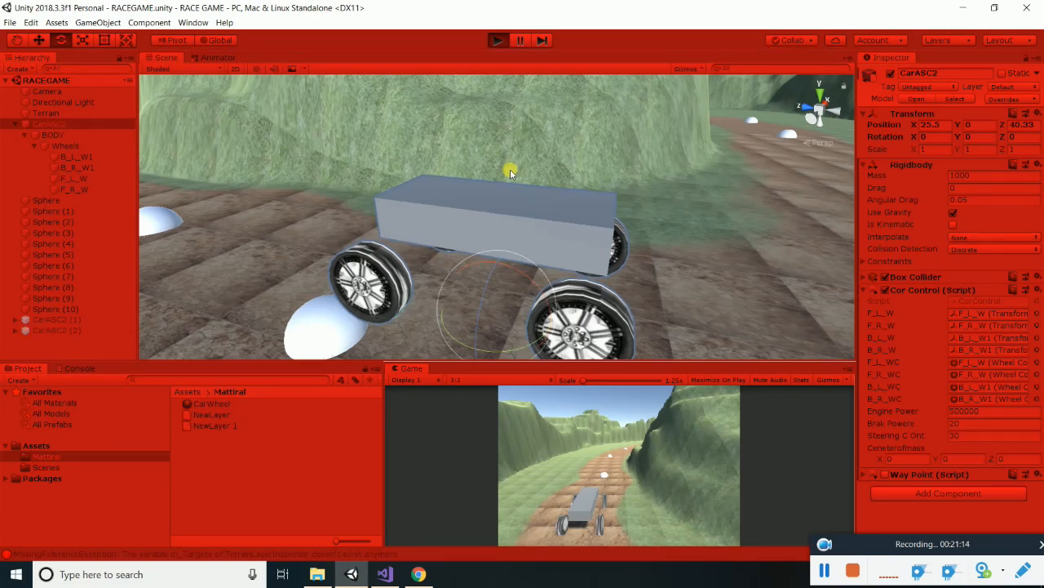
{"action": "left_click_drag", "start_coordinate": [501, 185], "coordinate": [464, 278], "text": "alt"}
{"action": "left_click", "coordinate": [526, 434]}
{"action": "key", "text": "Up"}
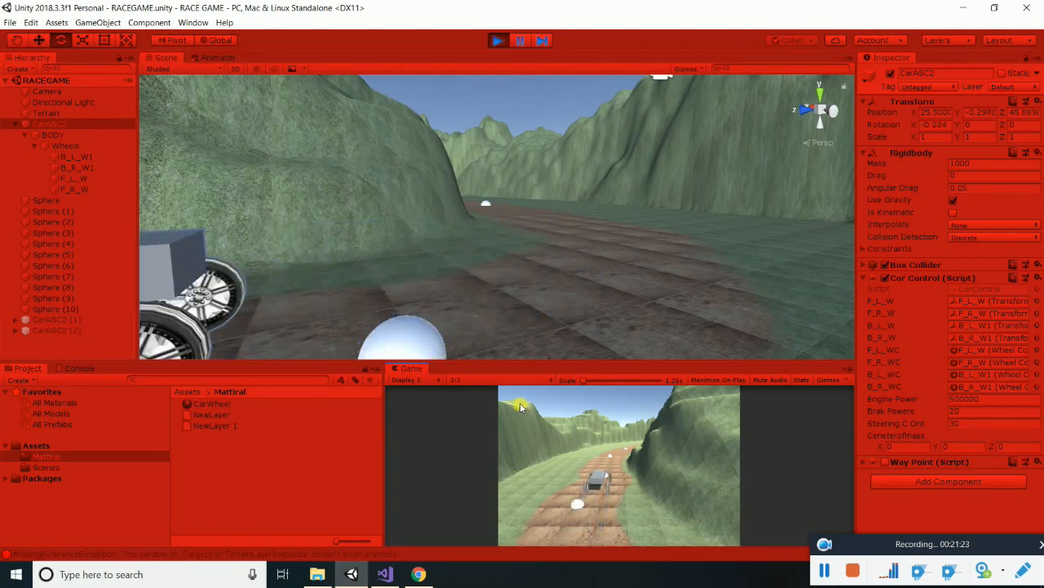
Drive the car in reverse, set Engine Power to 50000 while the scene is playing, and stop play mode
{"action": "key", "text": "Down"}
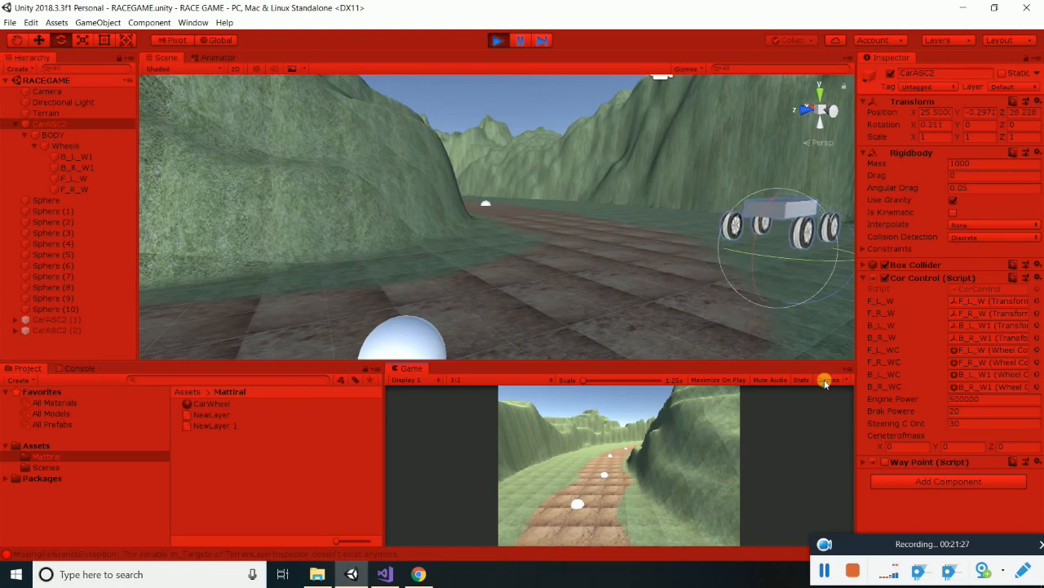
{"action": "left_click", "coordinate": [1000, 400]}
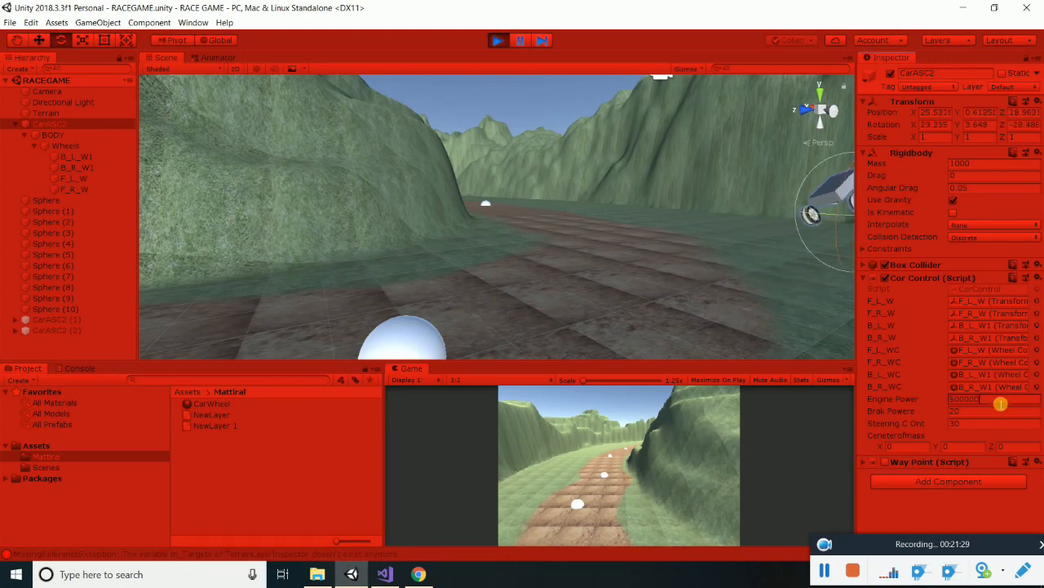
{"action": "key", "text": "BackSpace"}
{"action": "key", "text": "Return"}
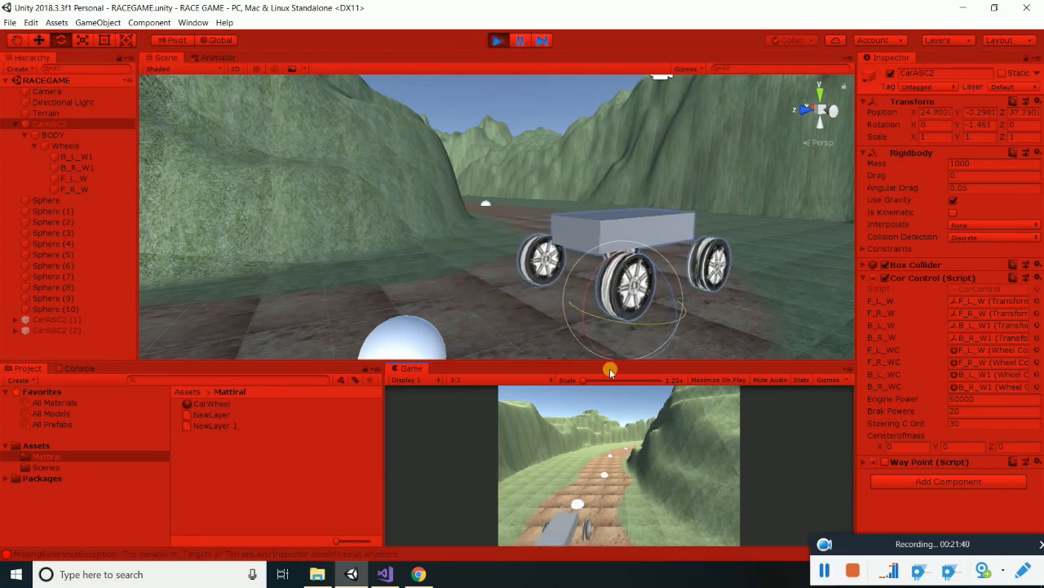
{"action": "left_click", "coordinate": [496, 42]}
Switch to Visual Studio, change the type of the F_L_W field to GameObject, and save the CorControl.cs script
{"action": "key", "text": "alt+Tab"}
{"action": "scroll", "coordinate": [347, 326], "scroll_direction": "up", "scroll_amount": 6}
{"action": "scroll", "coordinate": [347, 326], "scroll_direction": "up", "scroll_amount": 14}
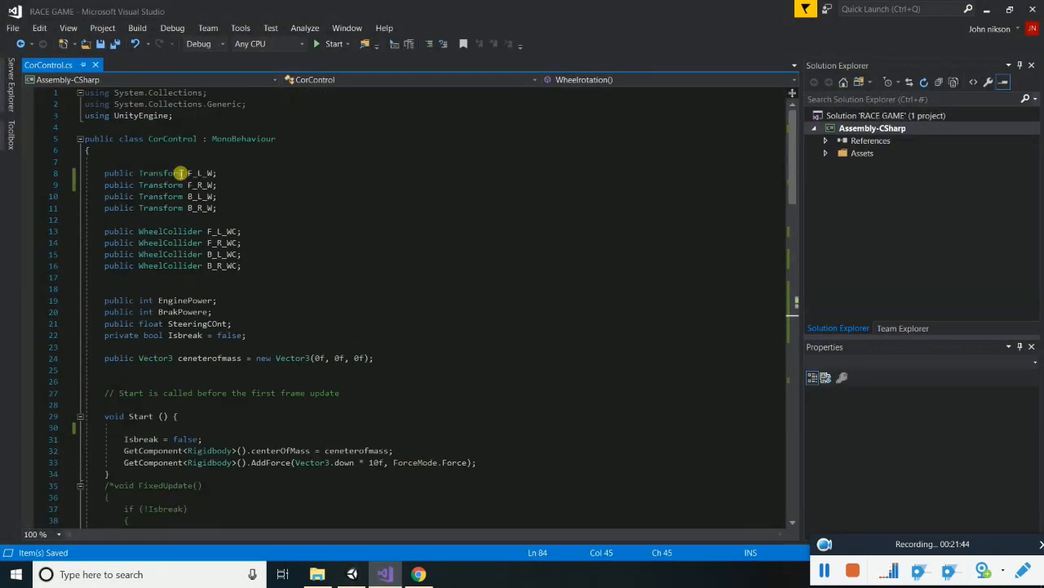
{"action": "scroll", "coordinate": [172, 250], "scroll_direction": "down", "scroll_amount": 10}
{"action": "scroll", "coordinate": [251, 436], "scroll_direction": "up", "scroll_amount": 9}
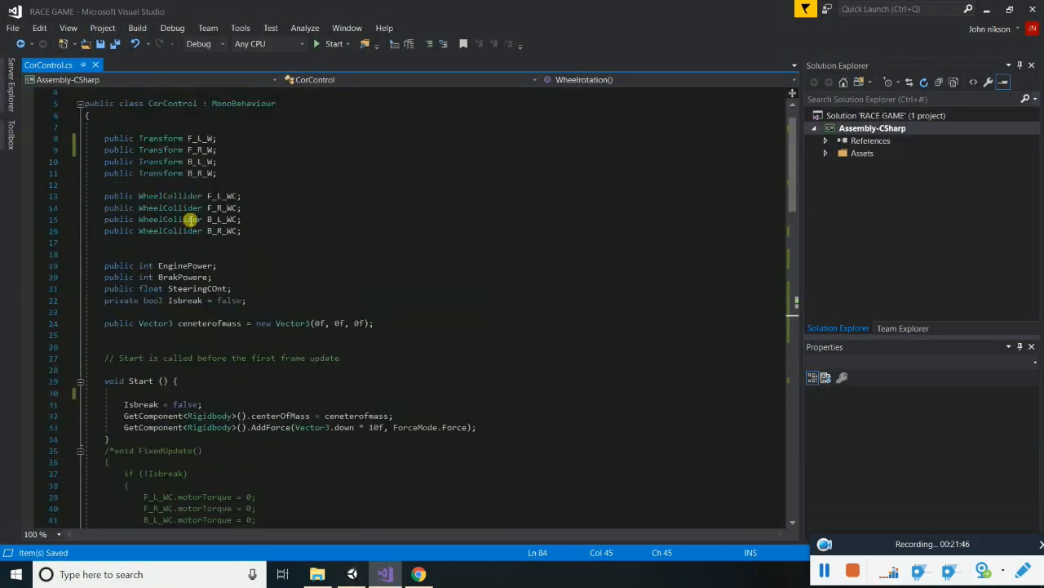
{"action": "double_click", "coordinate": [166, 139]}
{"action": "type", "text": "ga"}
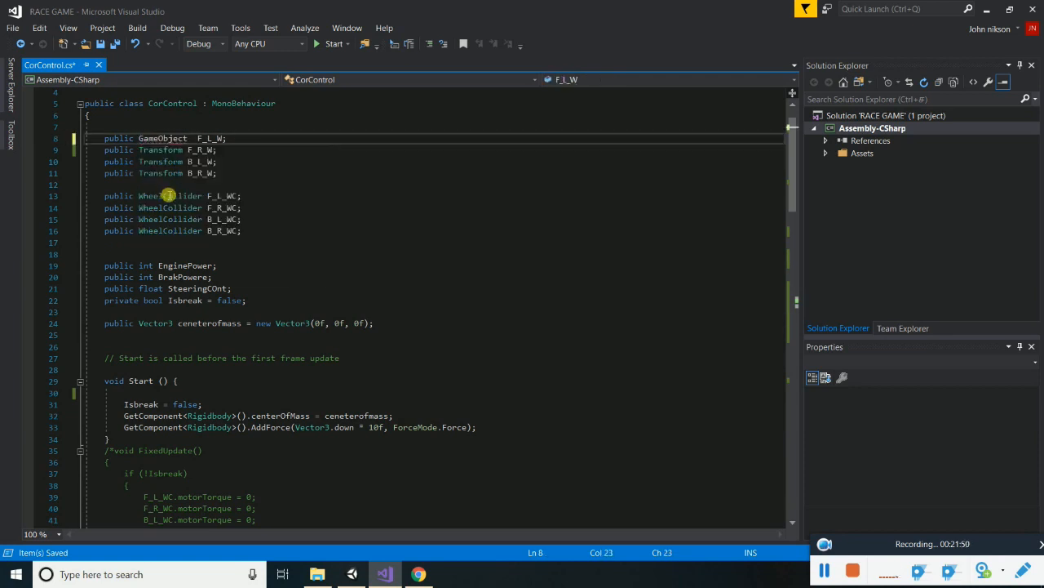
{"action": "key", "text": "ctrl+s"}
Comment out the Update() block from the Vector3 FL declaration through the F_R_W localEulerAngles assignment and save the script
{"action": "scroll", "coordinate": [368, 206], "scroll_direction": "down", "scroll_amount": 14}
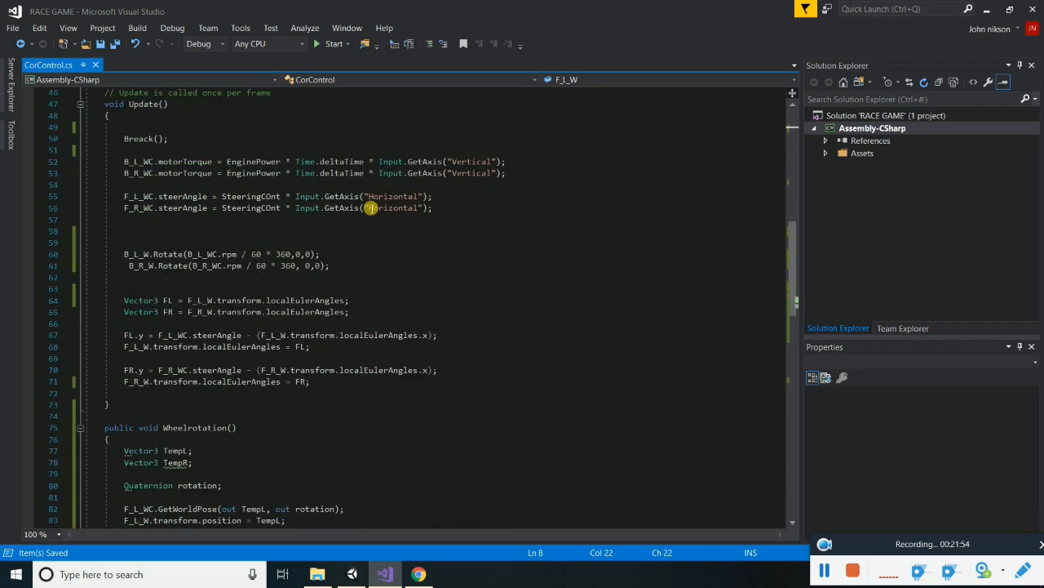
{"action": "scroll", "coordinate": [603, 283], "scroll_direction": "up", "scroll_amount": 3}
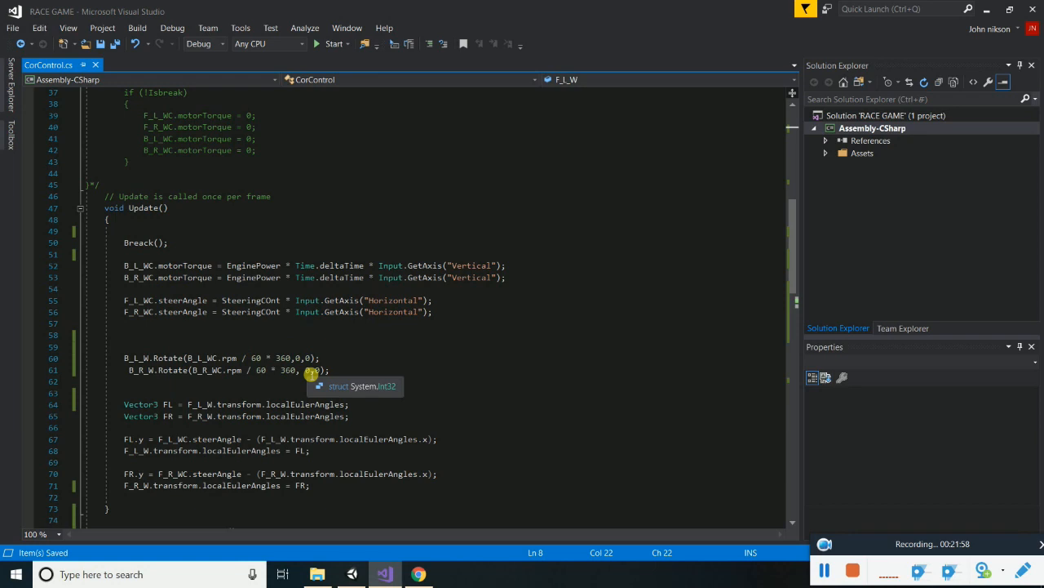
{"action": "scroll", "coordinate": [311, 372], "scroll_direction": "down", "scroll_amount": 2}
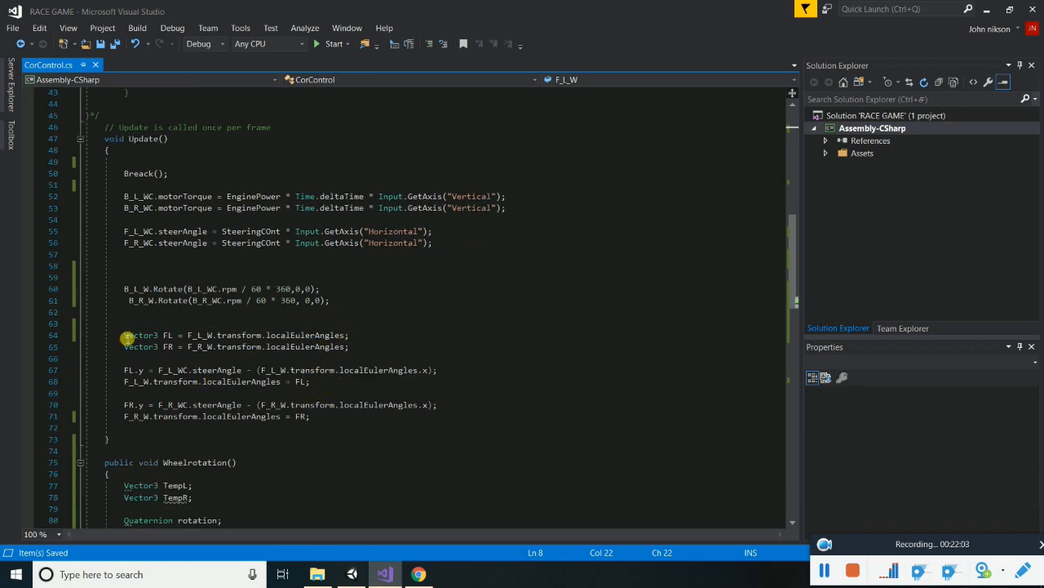
{"action": "scroll", "coordinate": [129, 339], "scroll_direction": "down", "scroll_amount": 4}
{"action": "scroll", "coordinate": [196, 312], "scroll_direction": "up", "scroll_amount": 3}
{"action": "left_click_drag", "start_coordinate": [126, 302], "coordinate": [340, 408]}
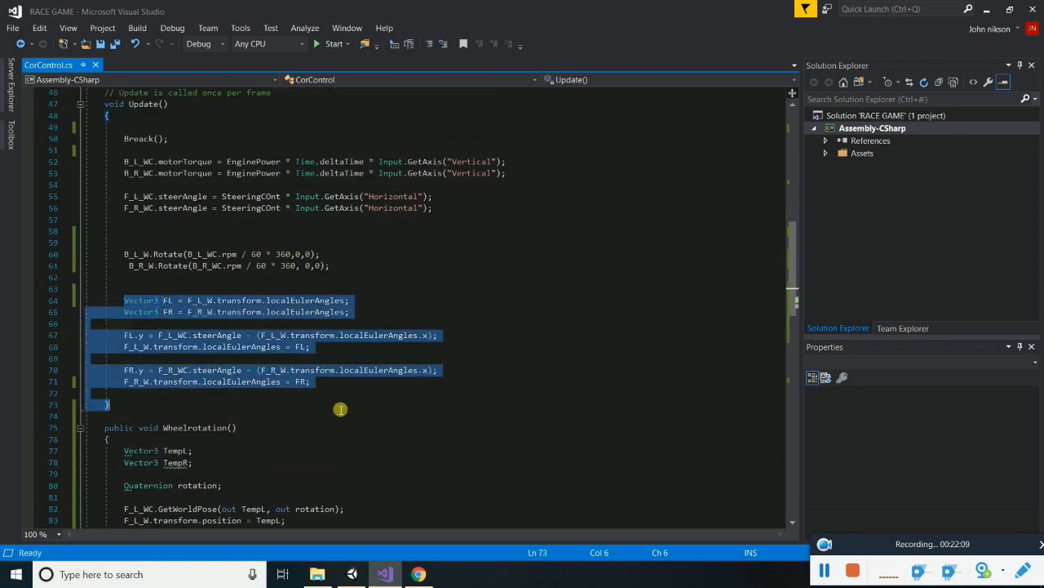
{"action": "left_click", "coordinate": [123, 304]}
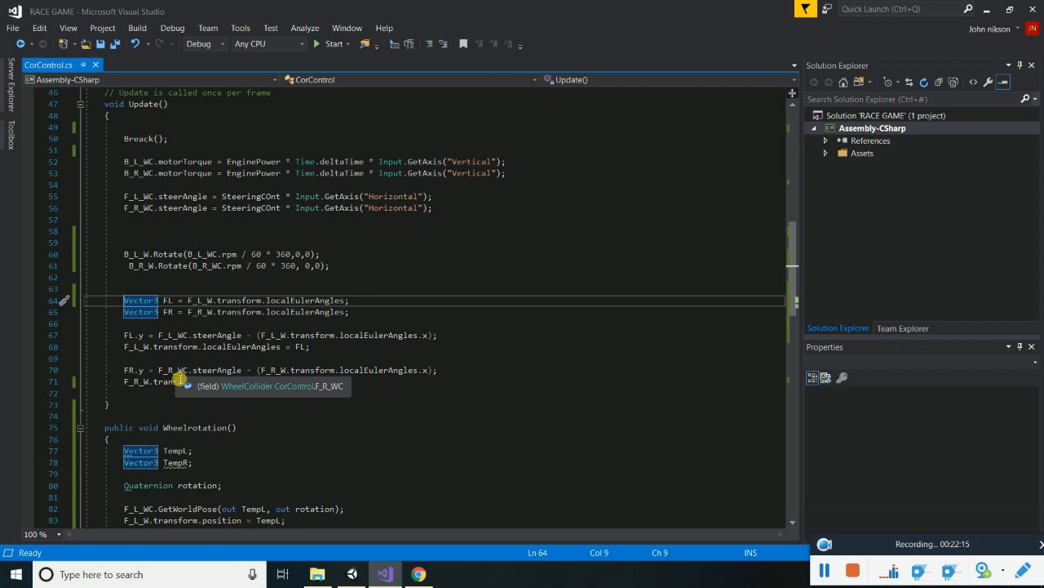
{"action": "type", "text": "/*"}
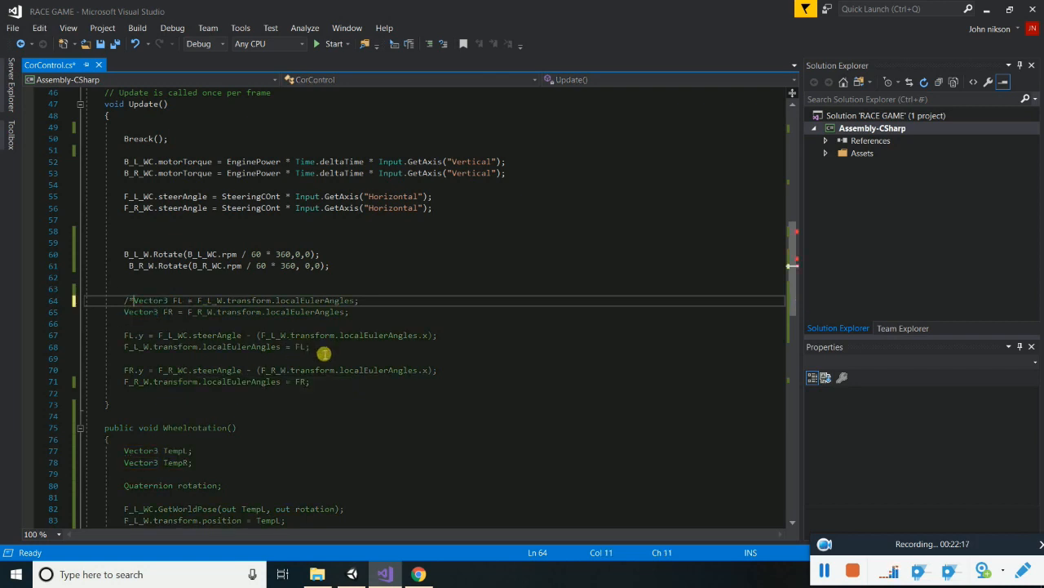
{"action": "left_click", "coordinate": [324, 386]}
{"action": "type", "text": "*/"}
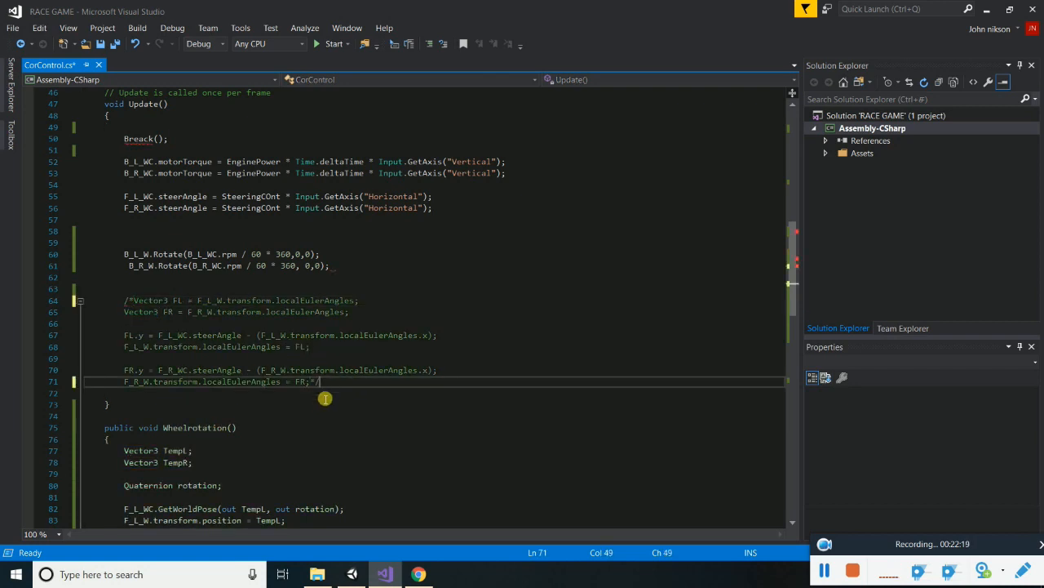
{"action": "key", "text": "ctrl+s"}
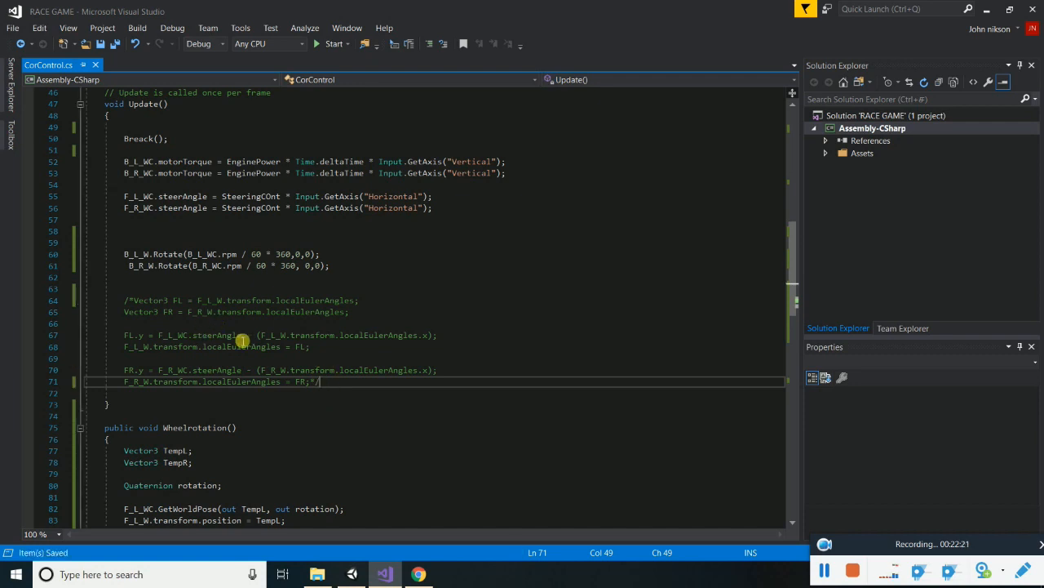
Add a Wheelrotation() call below Breack(); in the Update() method and save the script
{"action": "scroll", "coordinate": [245, 359], "scroll_direction": "down", "scroll_amount": 3}
{"action": "scroll", "coordinate": [194, 387], "scroll_direction": "up", "scroll_amount": 1}
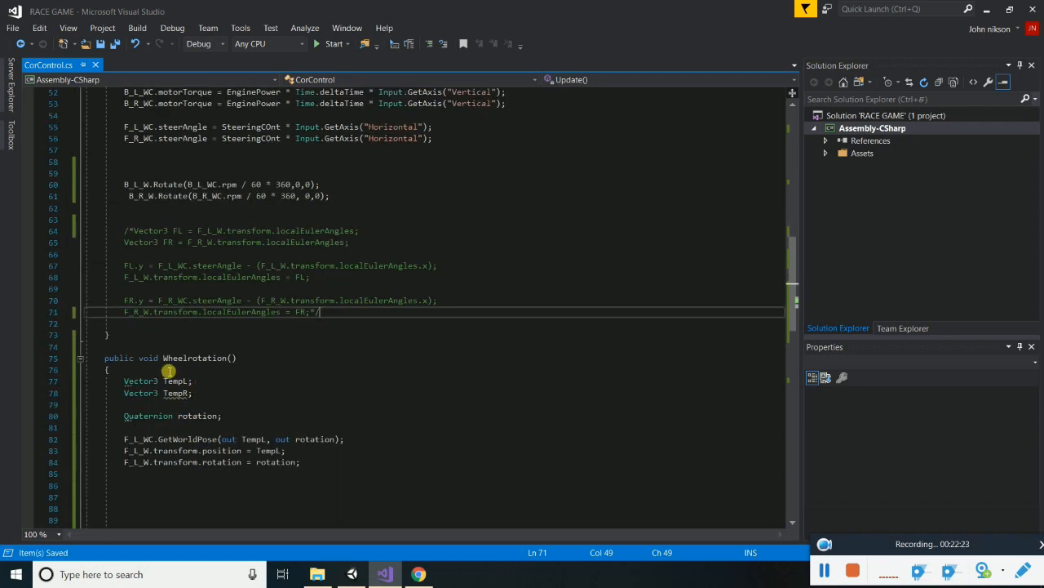
{"action": "left_click_drag", "start_coordinate": [167, 369], "coordinate": [244, 359]}
{"action": "key", "text": "ctrl+c"}
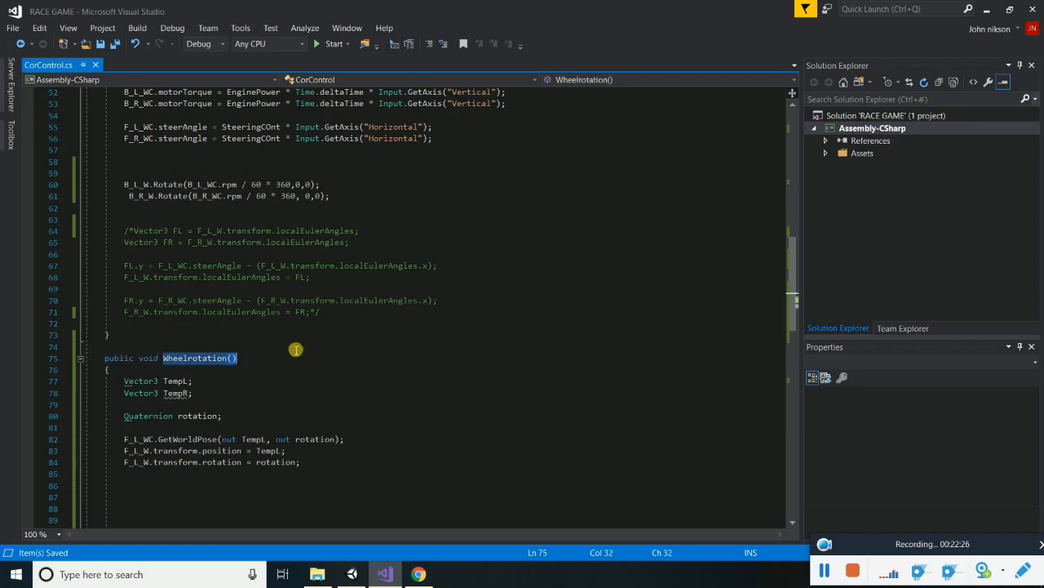
{"action": "scroll", "coordinate": [296, 349], "scroll_direction": "up", "scroll_amount": 5}
{"action": "left_click", "coordinate": [138, 255]}
{"action": "key", "text": "ctrl+v"}
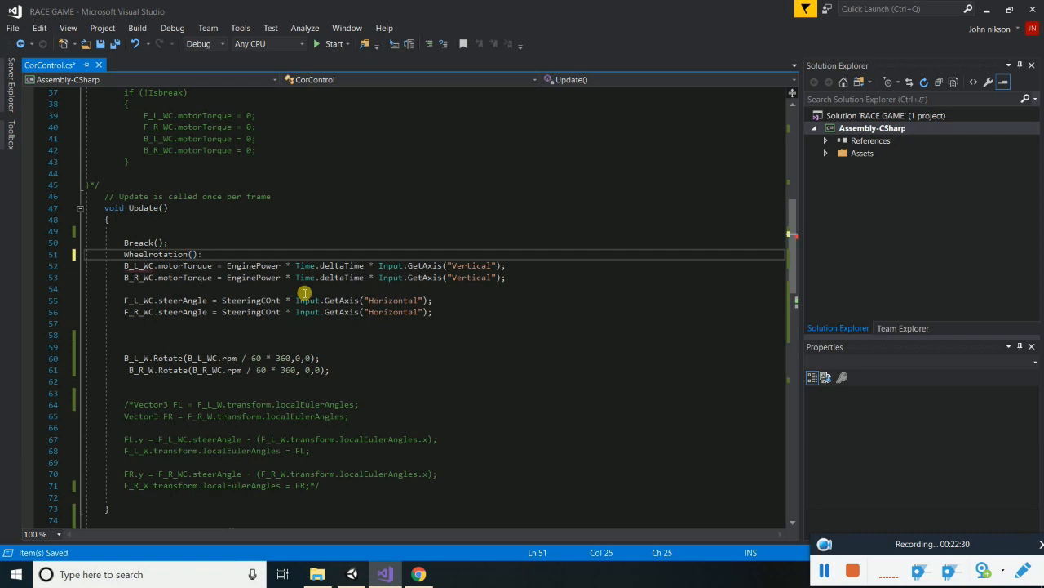
{"action": "key", "text": "ctrl+s"}
Change the F_L_W field's type back to Transform and save the script
{"action": "scroll", "coordinate": [300, 288], "scroll_direction": "up", "scroll_amount": 11}
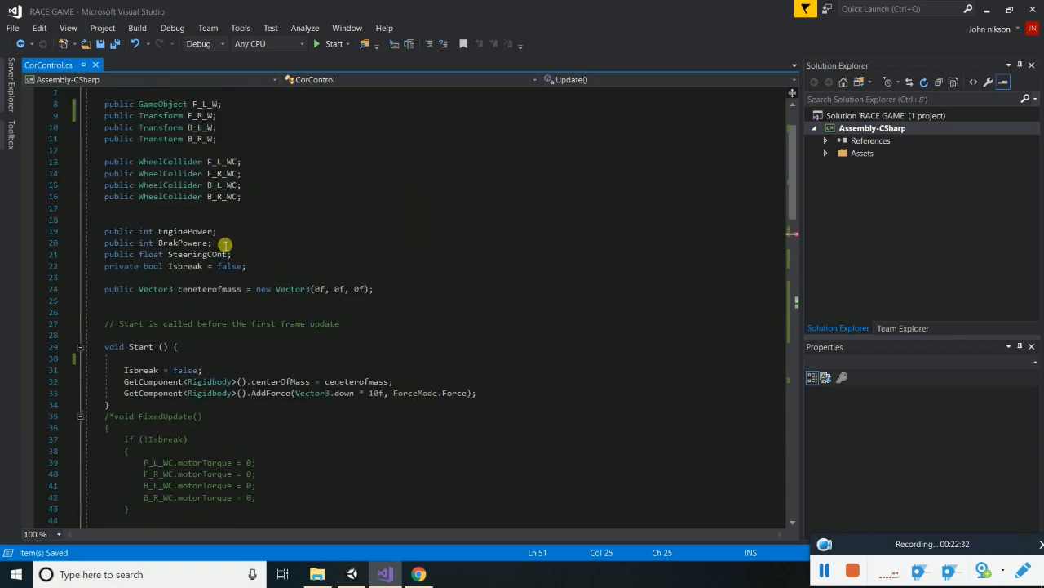
{"action": "double_click", "coordinate": [152, 151]}
{"action": "key", "text": "ctrl+c"}
{"action": "double_click", "coordinate": [157, 141]}
{"action": "key", "text": "ctrl+v"}
{"action": "key", "text": "ctrl+s"}
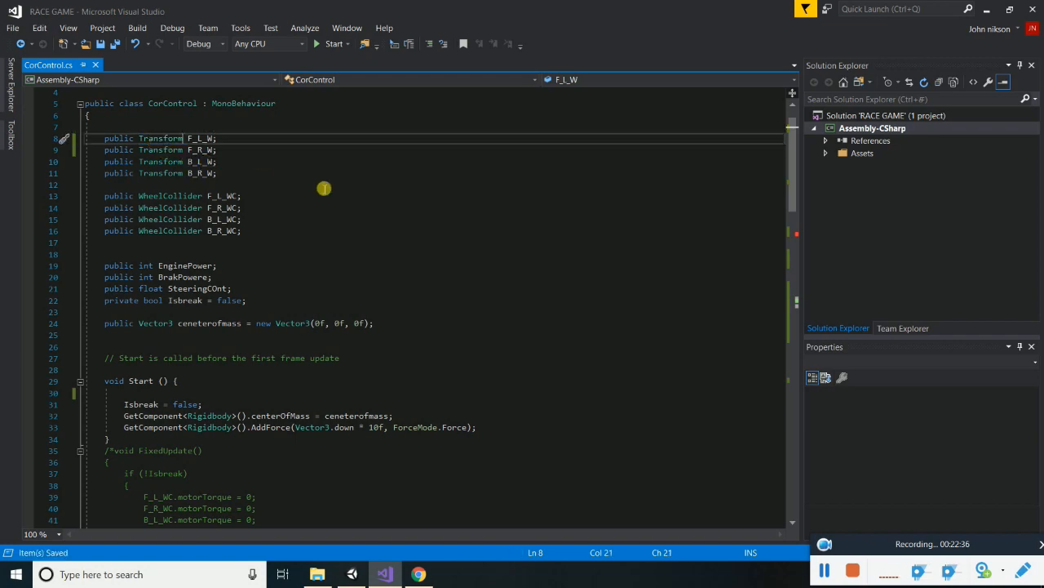
Correct the call in Update() to Wheelrotation(); with a single closing semicolon and save the script
{"action": "scroll", "coordinate": [326, 195], "scroll_direction": "down", "scroll_amount": 10}
{"action": "key", "text": "alt+Tab"}
{"action": "key", "text": "alt+Tab"}
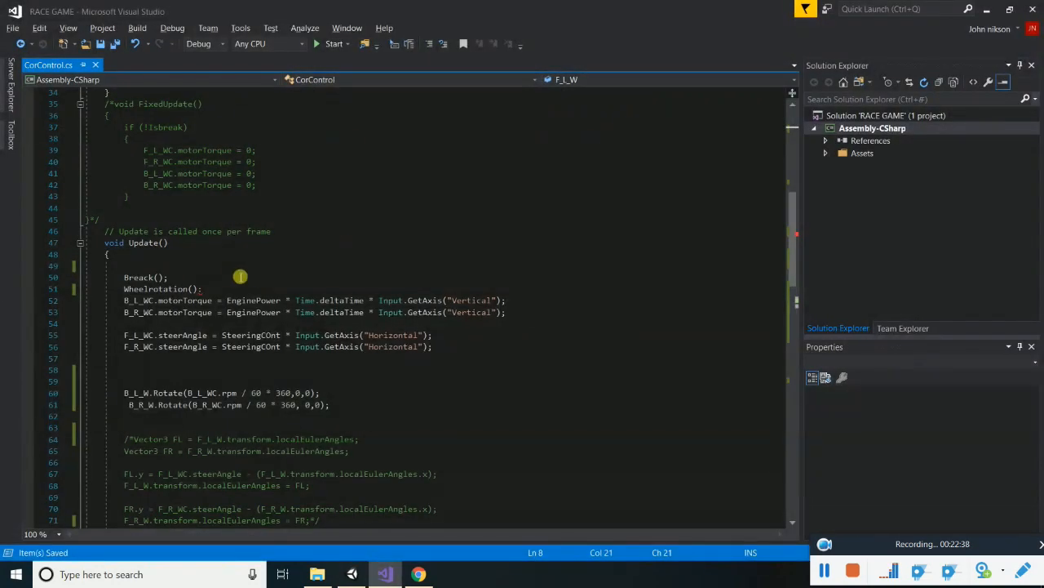
{"action": "left_click", "coordinate": [217, 291]}
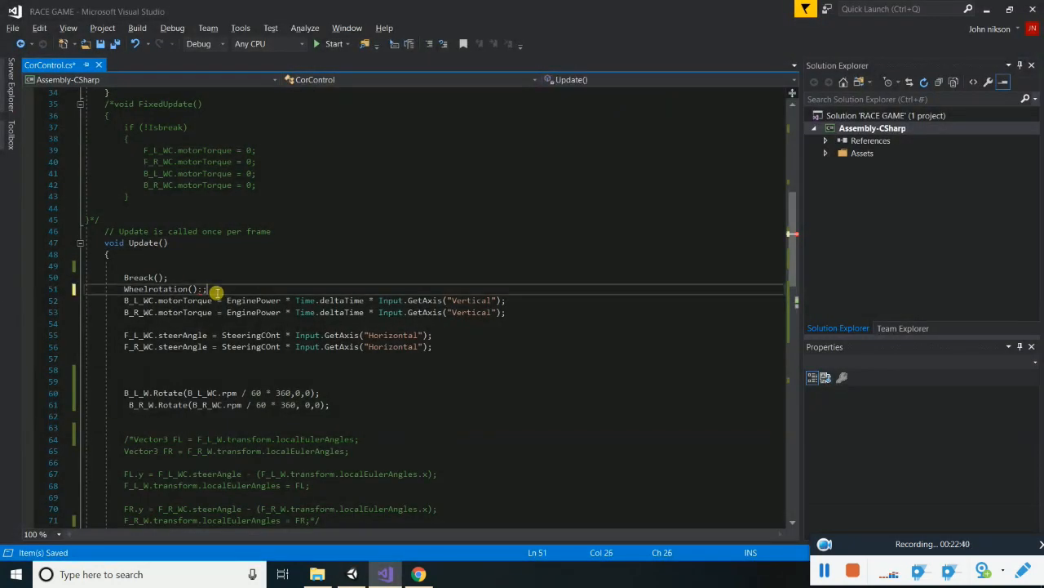
{"action": "key", "text": "ctrl+s"}
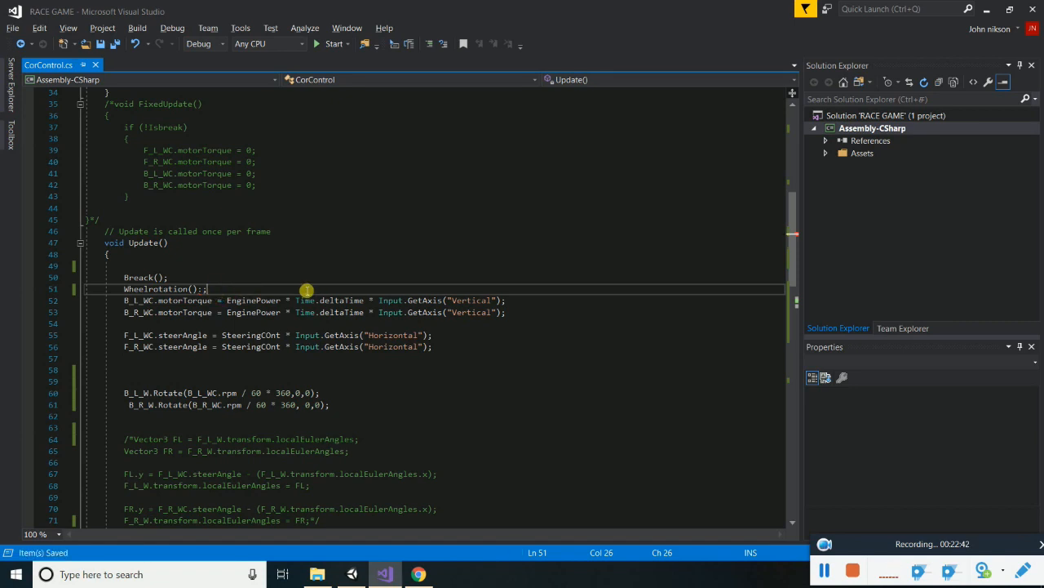
{"action": "key", "text": "ctrl+s"}
Switch to Unity, run the scene in play mode to test the car's wheels, and stop play mode
{"action": "scroll", "coordinate": [323, 278], "scroll_direction": "down", "scroll_amount": 7}
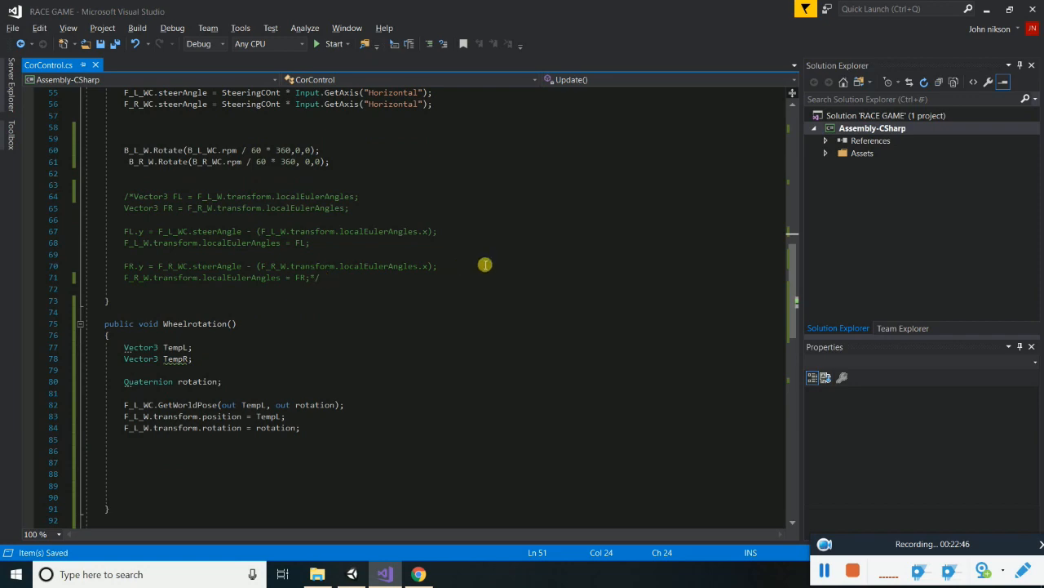
{"action": "scroll", "coordinate": [425, 302], "scroll_direction": "up", "scroll_amount": 2}
{"action": "scroll", "coordinate": [415, 310], "scroll_direction": "down", "scroll_amount": 9}
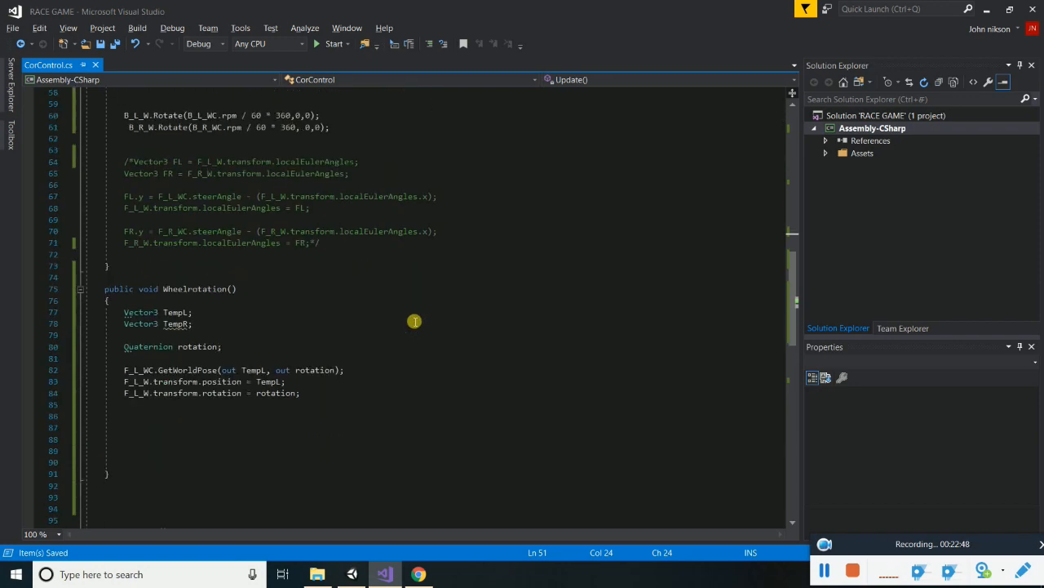
{"action": "key", "text": "alt+Tab"}
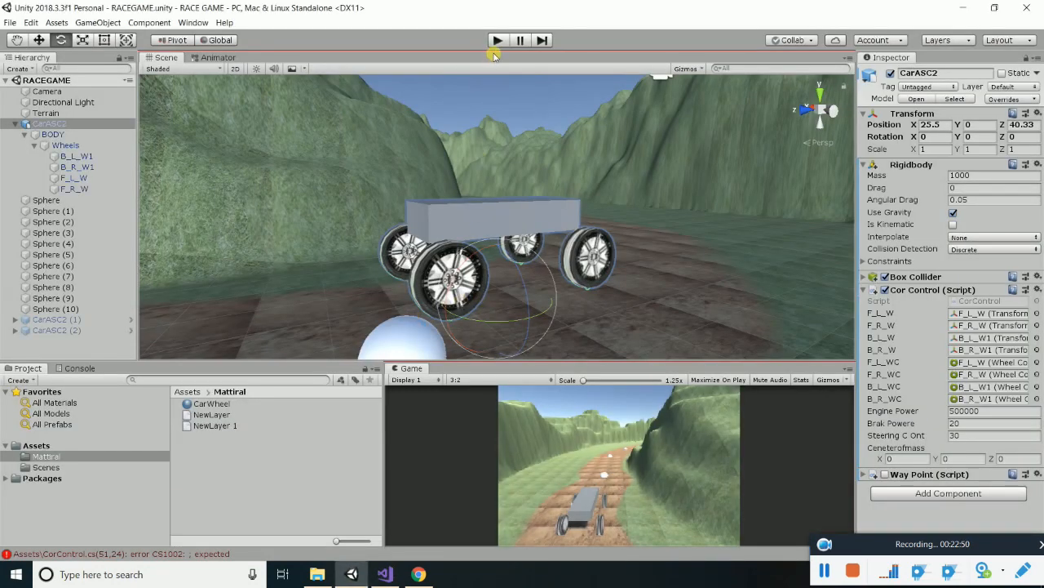
{"action": "left_click", "coordinate": [497, 40]}
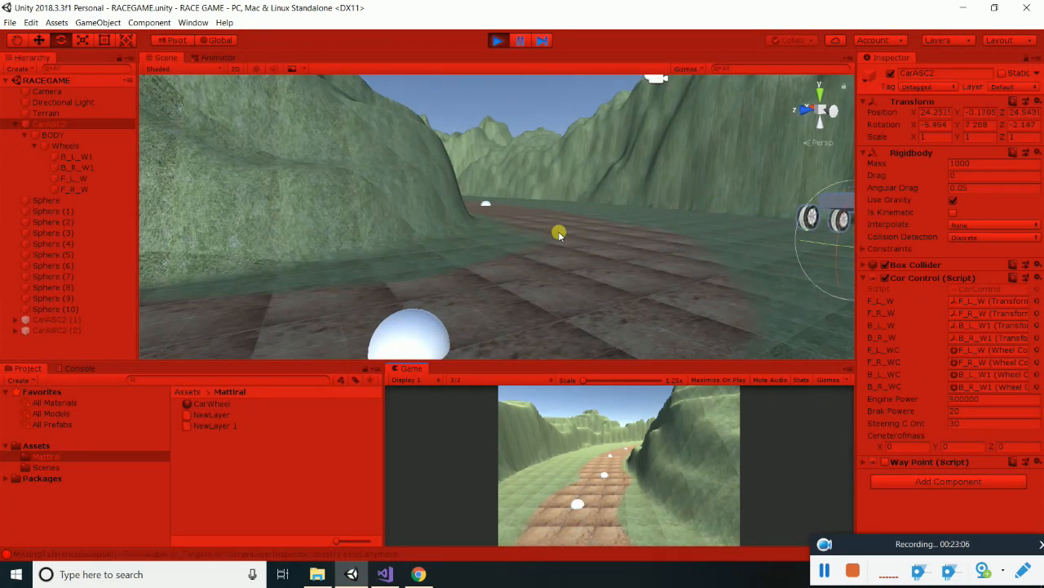
{"action": "scroll", "coordinate": [558, 234], "scroll_direction": "down", "scroll_amount": 3}
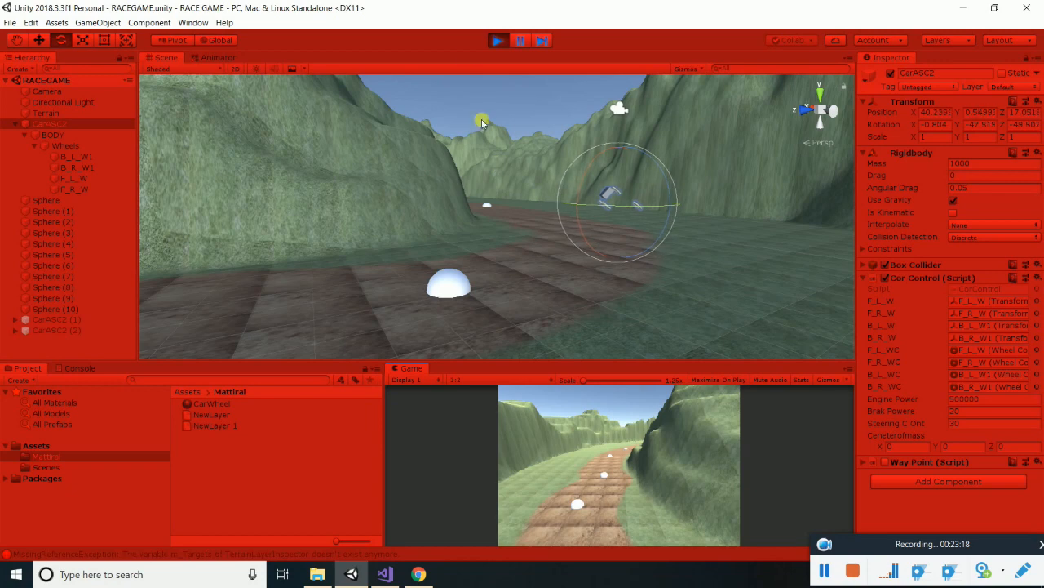
{"action": "left_click", "coordinate": [495, 40]}
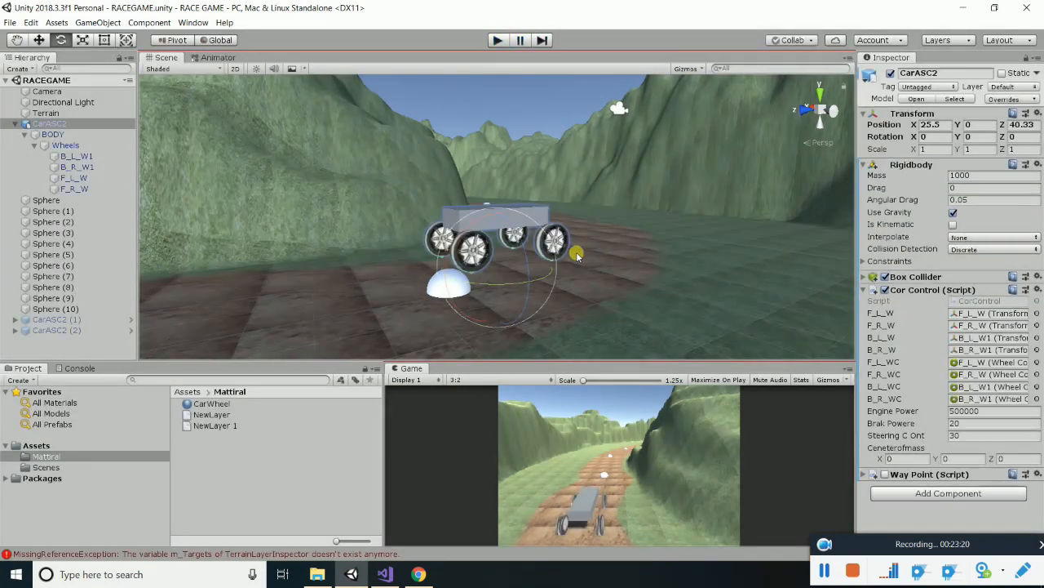
Switch to Visual Studio and duplicate the three F_L wheel pose statements below the originals in Wheelrotation()
{"action": "key", "text": "alt+Tab"}
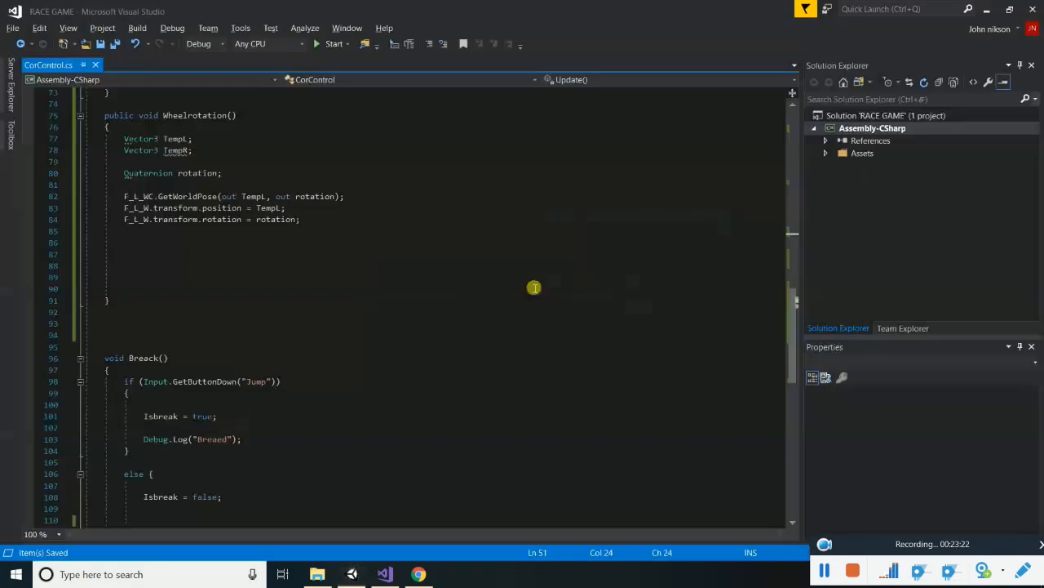
{"action": "scroll", "coordinate": [462, 289], "scroll_direction": "up", "scroll_amount": 5}
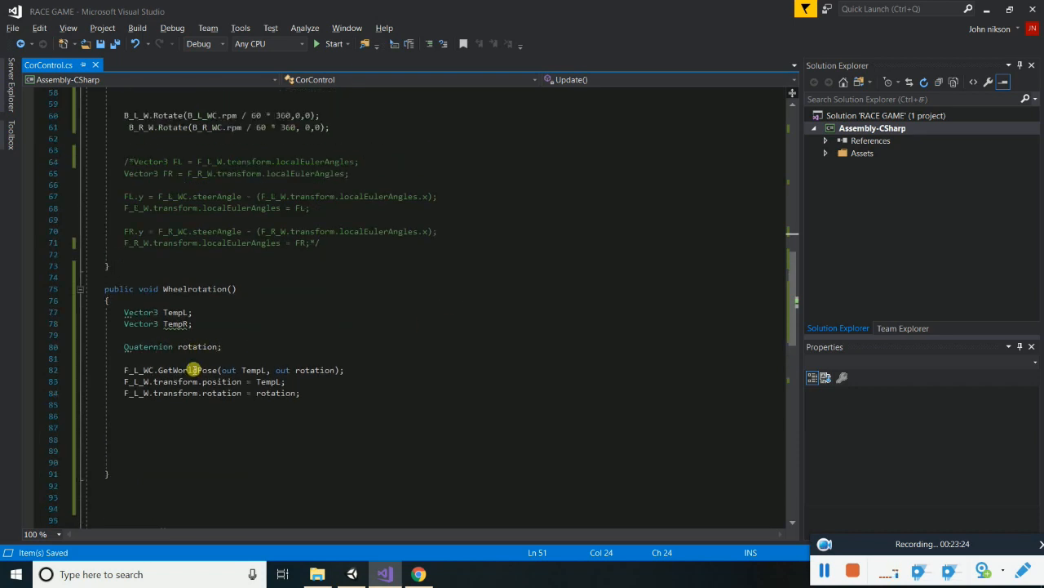
{"action": "left_click", "coordinate": [124, 371]}
{"action": "left_click_drag", "start_coordinate": [196, 372], "coordinate": [304, 397]}
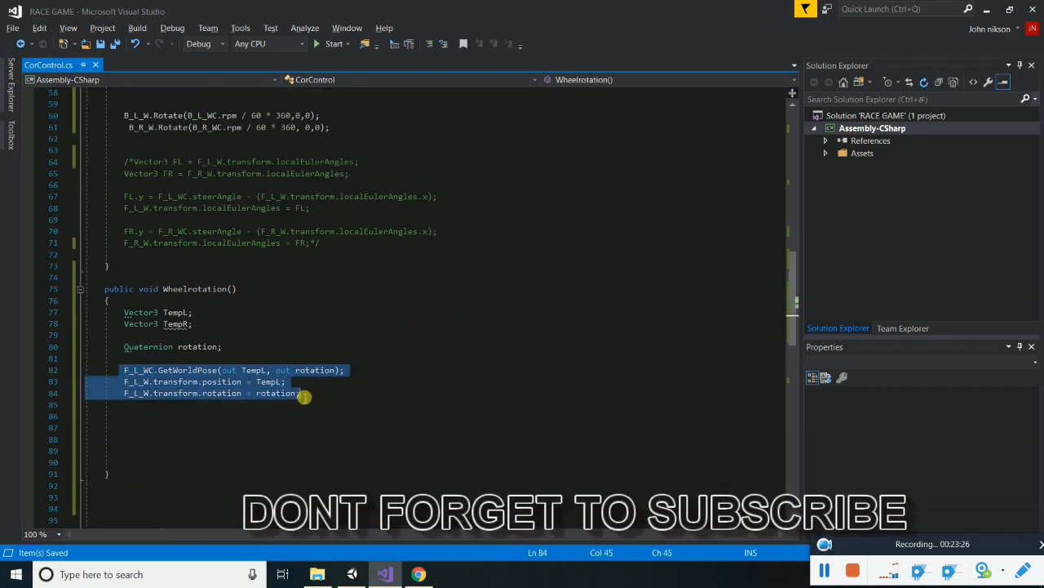
{"action": "key", "text": "ctrl+c"}
{"action": "left_click", "coordinate": [163, 418]}
{"action": "key", "text": "ctrl+v"}
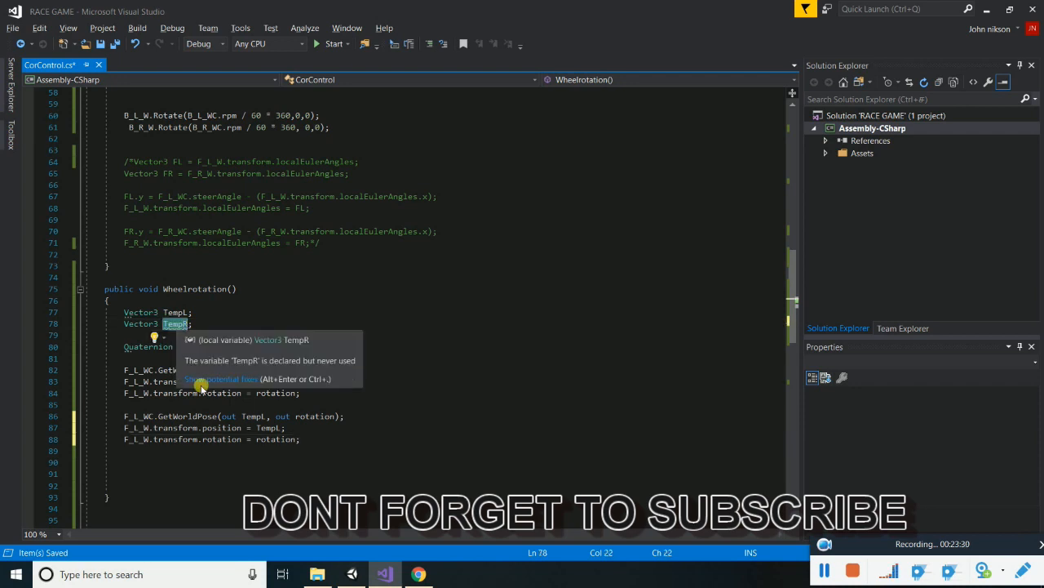
Replace TempL with TempR in the copied GetWorldPose call and the copied position assignment
{"action": "double_click", "coordinate": [253, 417]}
{"action": "key", "text": "ctrl+v"}
{"action": "left_click", "coordinate": [273, 439]}
{"action": "double_click", "coordinate": [269, 428]}
{"action": "key", "text": "ctrl+v"}
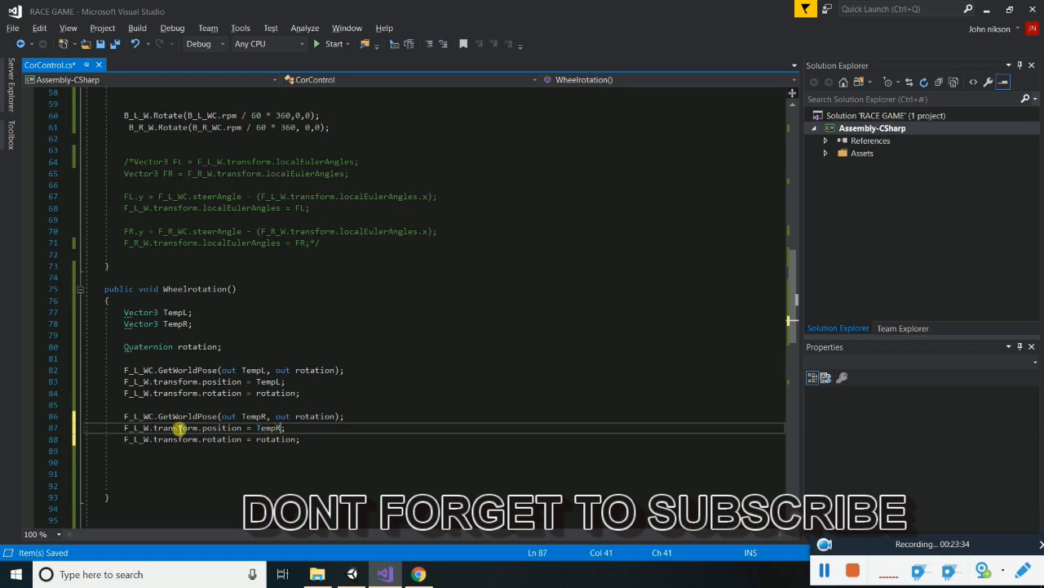
Change the copied statements to use F_R_WC and F_R_W instead of F_L_WC and F_L_W, save the script, and return to Unity
{"action": "left_click", "coordinate": [139, 416]}
{"action": "key", "text": "BackSpace"}
{"action": "type", "text": "R"}
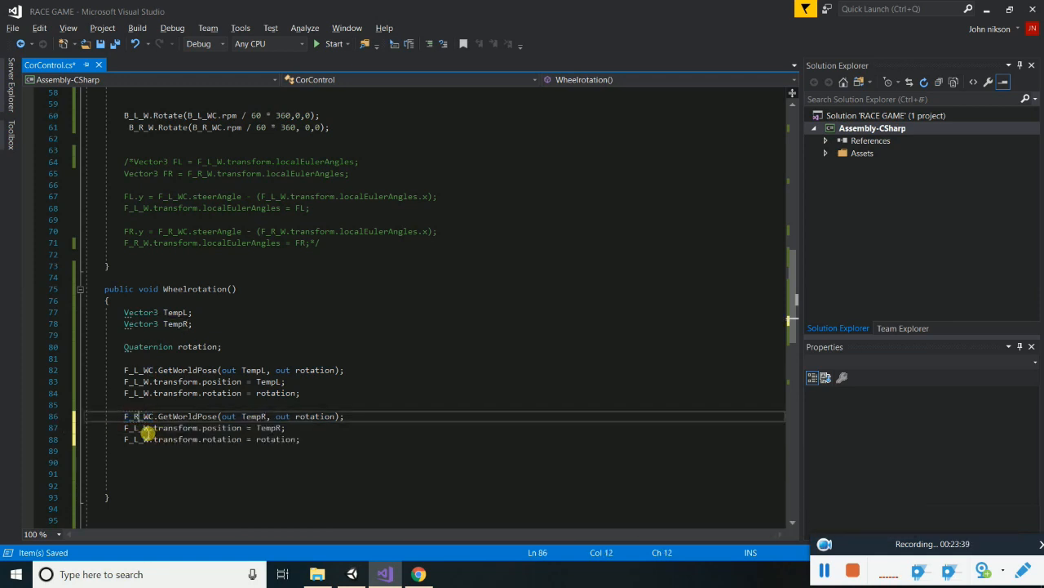
{"action": "left_click", "coordinate": [139, 427]}
{"action": "key", "text": "BackSpace"}
{"action": "type", "text": "R"}
{"action": "left_click", "coordinate": [136, 441]}
{"action": "type", "text": "R"}
{"action": "key", "text": "Delete"}
{"action": "key", "text": "ctrl+s"}
{"action": "key", "text": "alt+Tab"}
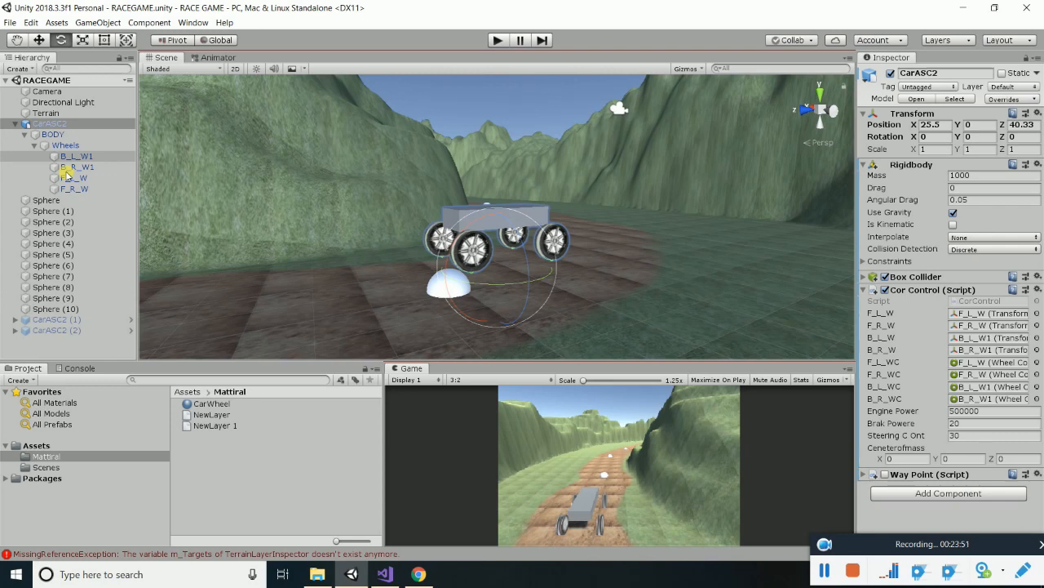
Frame CarASC2 in the scene and examine the CarASC2 model's import settings in the Assets folder
{"action": "left_click", "coordinate": [25, 145]}
{"action": "left_click", "coordinate": [15, 124]}
{"action": "double_click", "coordinate": [47, 125]}
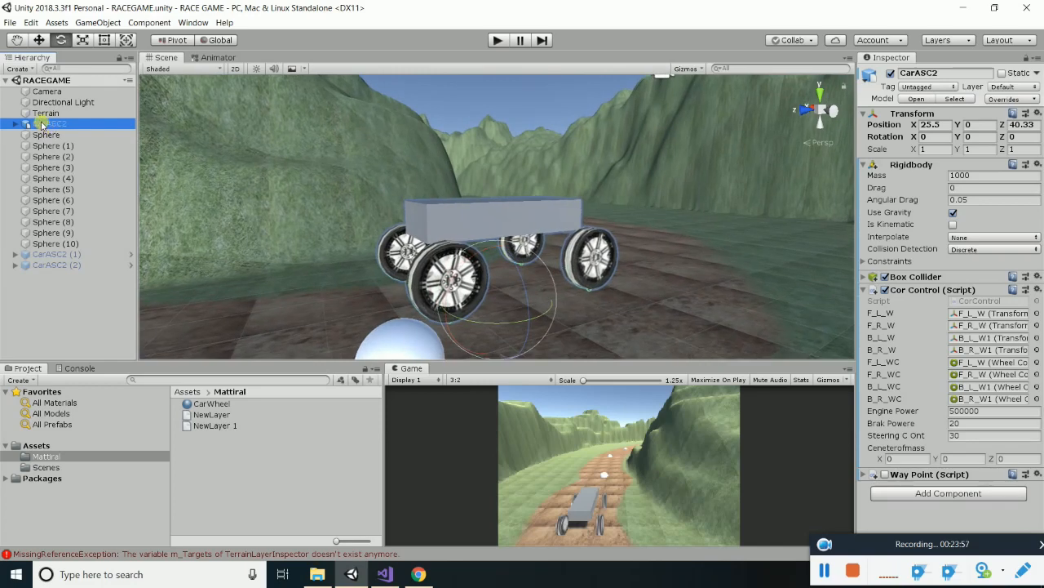
{"action": "left_click", "coordinate": [34, 445]}
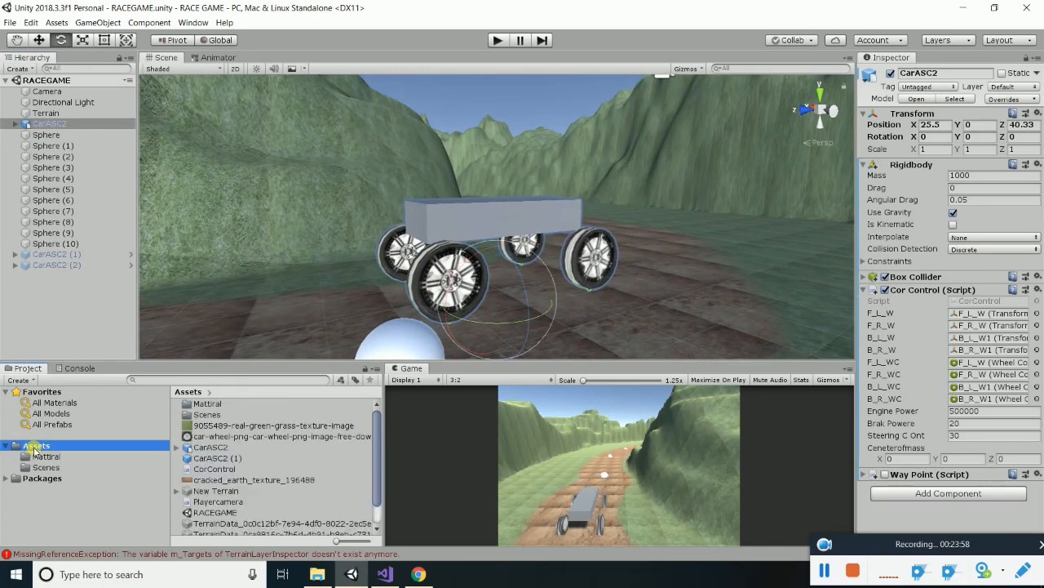
{"action": "left_click", "coordinate": [208, 448]}
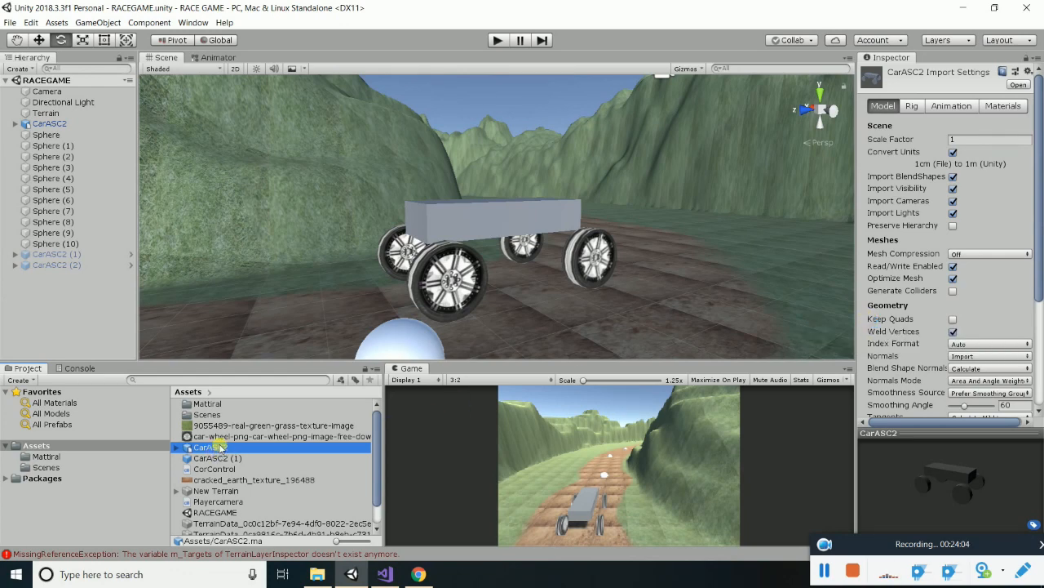
{"action": "right_click", "coordinate": [220, 448]}
{"action": "left_click", "coordinate": [25, 123]}
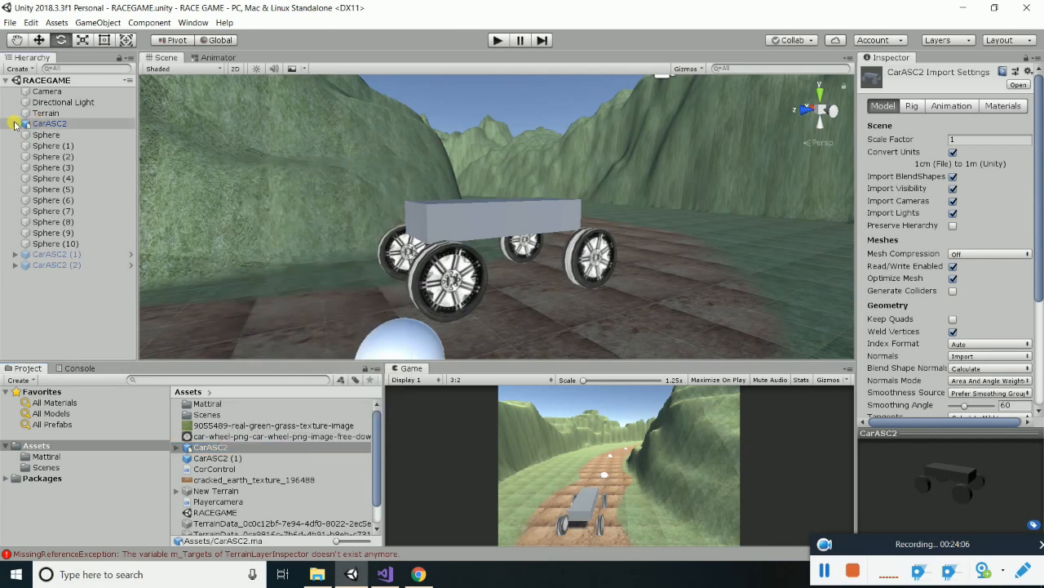
Try to move the B_L_W1 wheel out of Wheels directly under BODY in the CarASC2 instance
{"action": "left_click", "coordinate": [15, 123]}
{"action": "left_click_drag", "start_coordinate": [72, 156], "coordinate": [69, 139]}
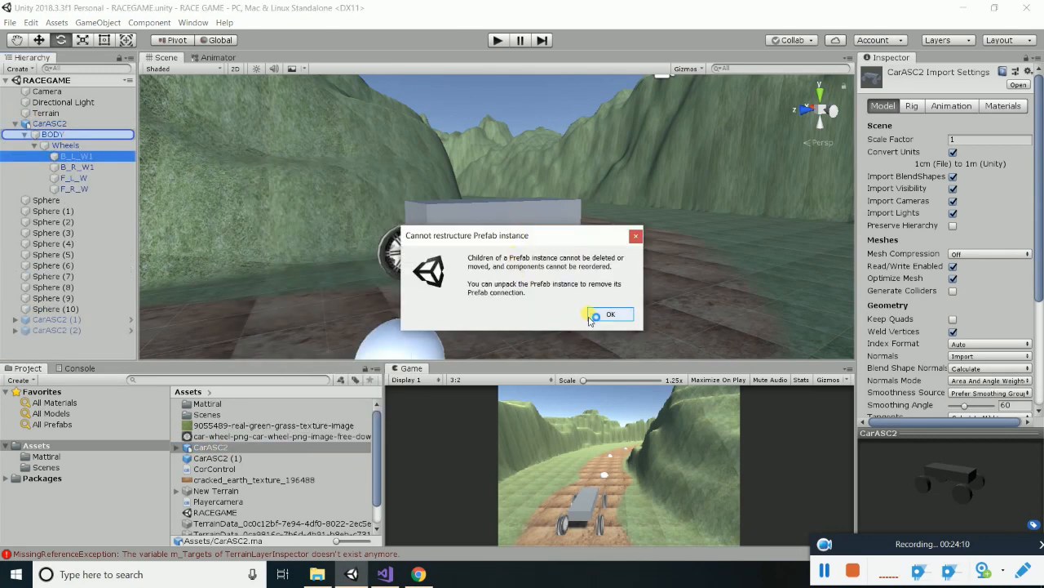
{"action": "left_click", "coordinate": [614, 318]}
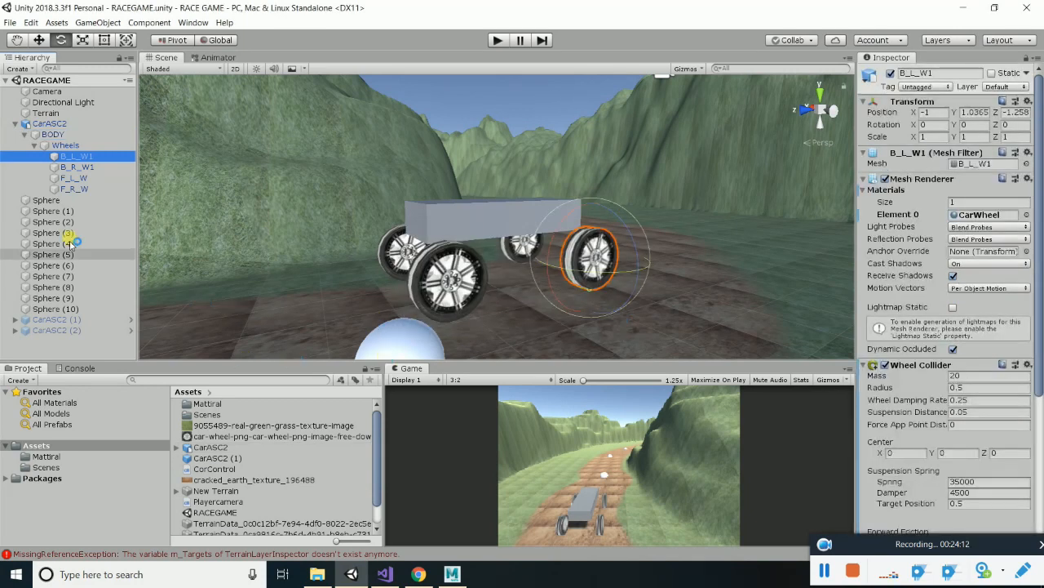
Replace the CarASC2 (1) prefab asset with the scene's CarASC2 as an original prefab, and open it for editing
{"action": "left_click", "coordinate": [16, 124]}
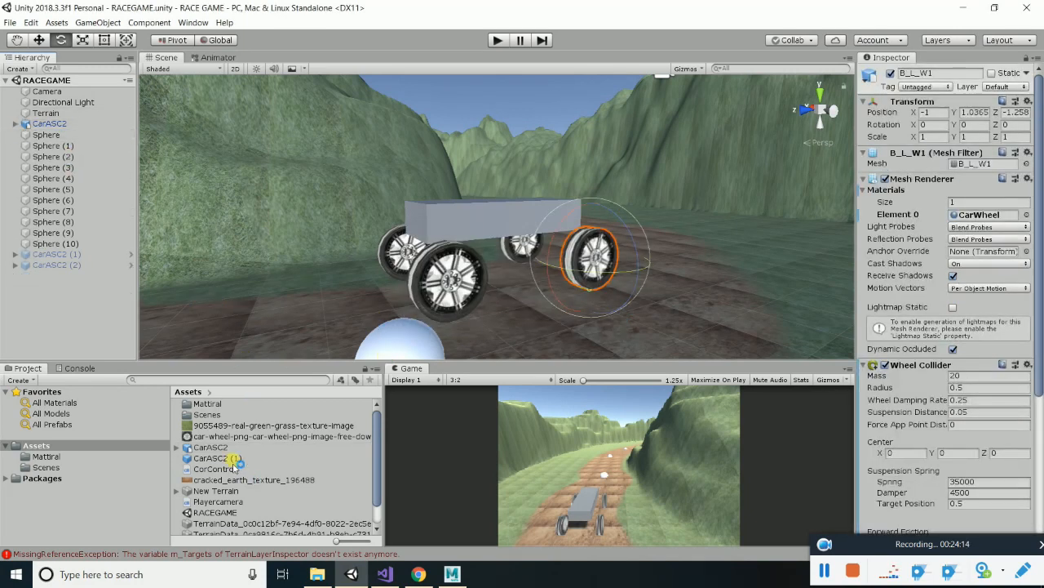
{"action": "left_click_drag", "start_coordinate": [41, 127], "coordinate": [230, 454]}
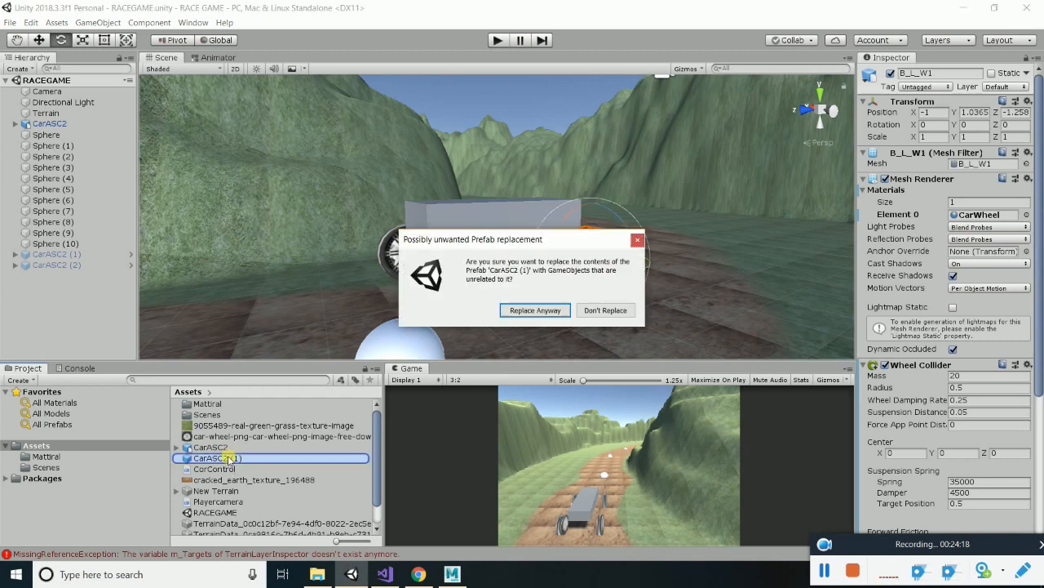
{"action": "left_click", "coordinate": [539, 314]}
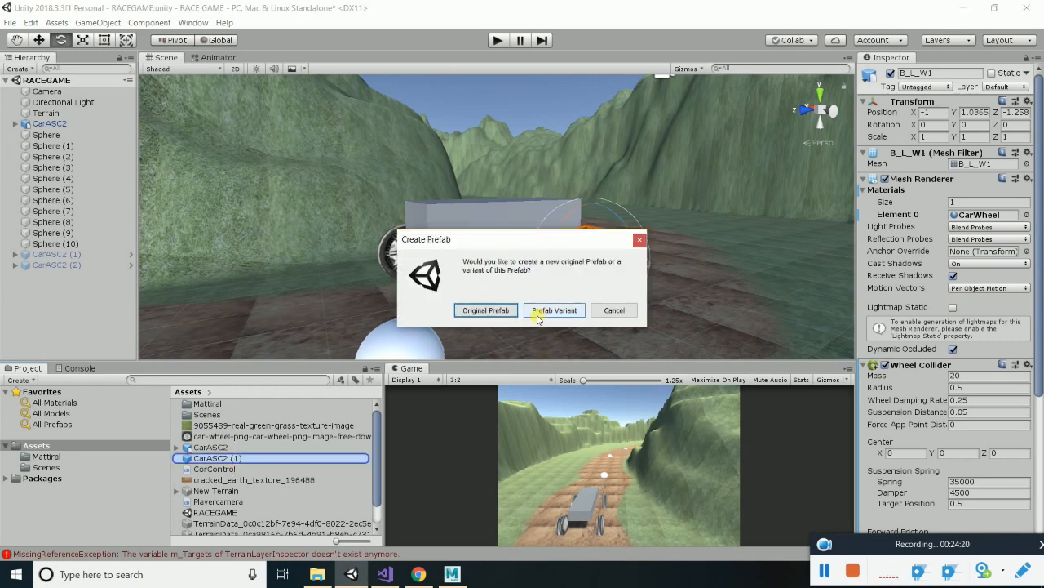
{"action": "left_click", "coordinate": [487, 310]}
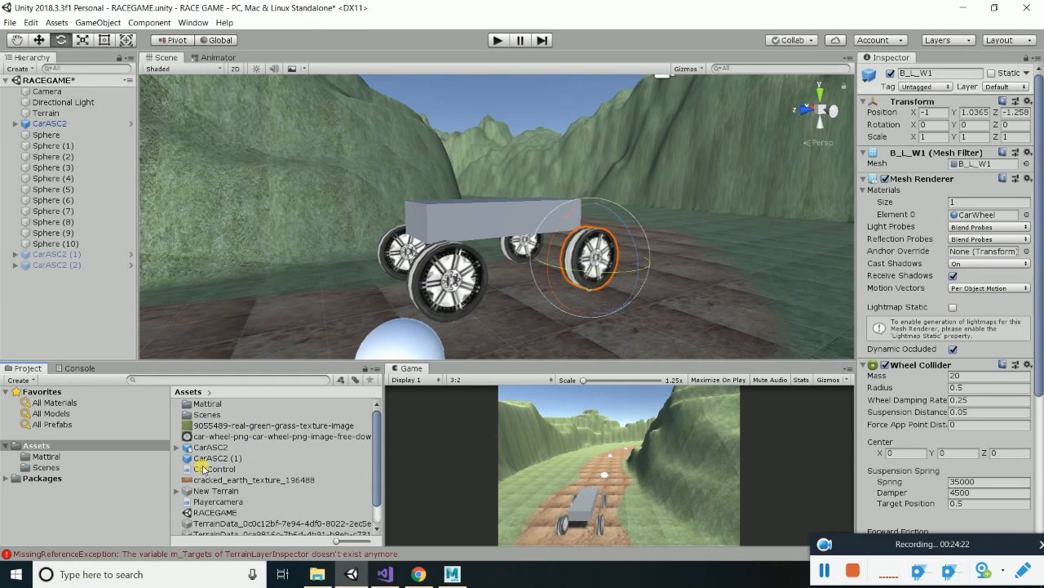
{"action": "left_click", "coordinate": [209, 462]}
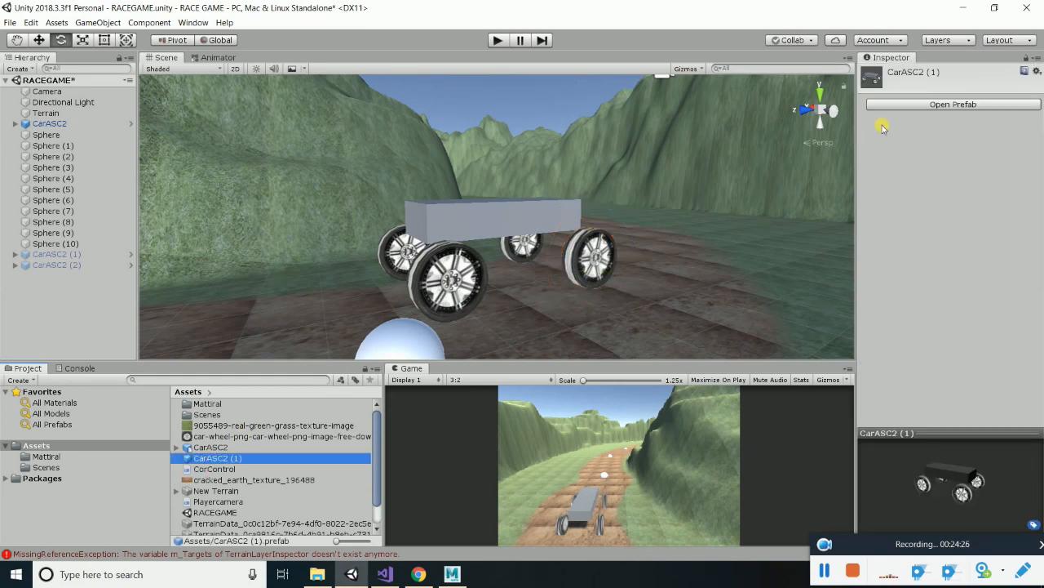
{"action": "left_click", "coordinate": [910, 103]}
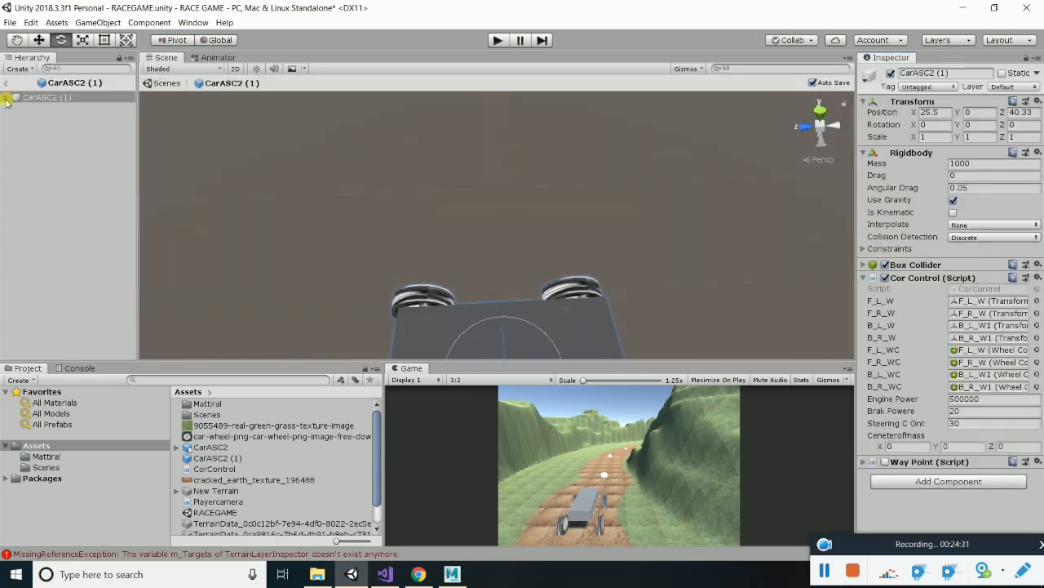
Duplicate the four wheels B_L_W1, B_R_W1, F_L_W and F_R_W, and move the copies directly under BODY
{"action": "left_click", "coordinate": [7, 98]}
{"action": "left_click", "coordinate": [15, 108]}
{"action": "left_click", "coordinate": [24, 120]}
{"action": "left_click", "coordinate": [65, 131]}
{"action": "left_click", "coordinate": [67, 141], "text": "ctrl"}
{"action": "left_click", "coordinate": [62, 152], "text": "ctrl"}
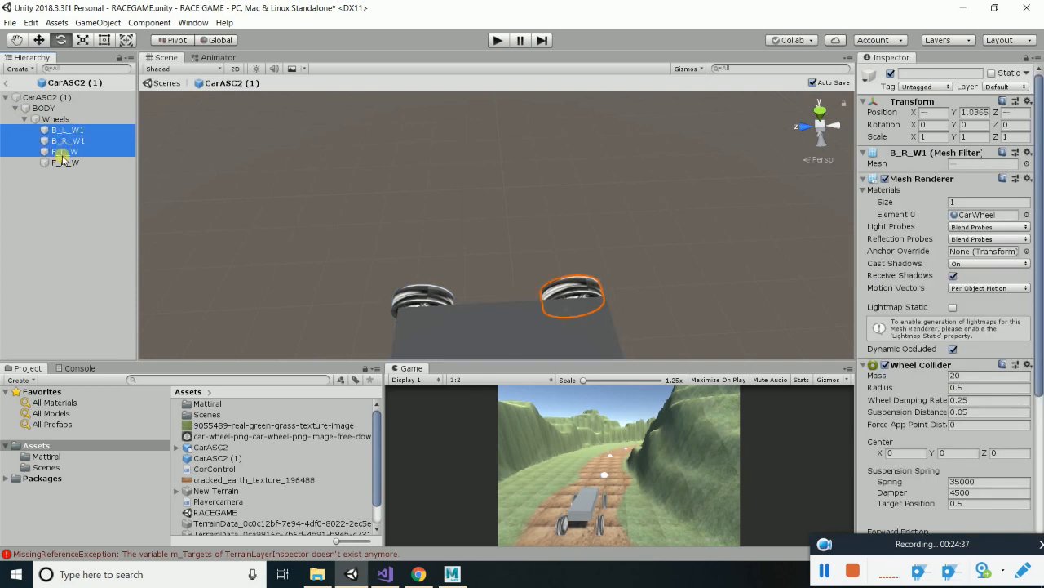
{"action": "left_click", "coordinate": [63, 161], "text": "ctrl"}
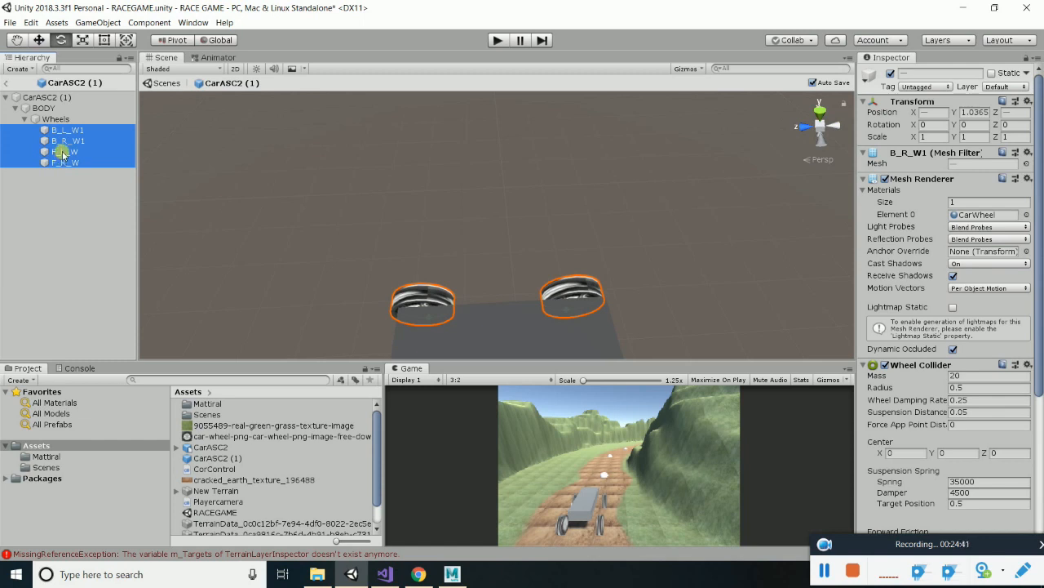
{"action": "key", "text": "ctrl+d"}
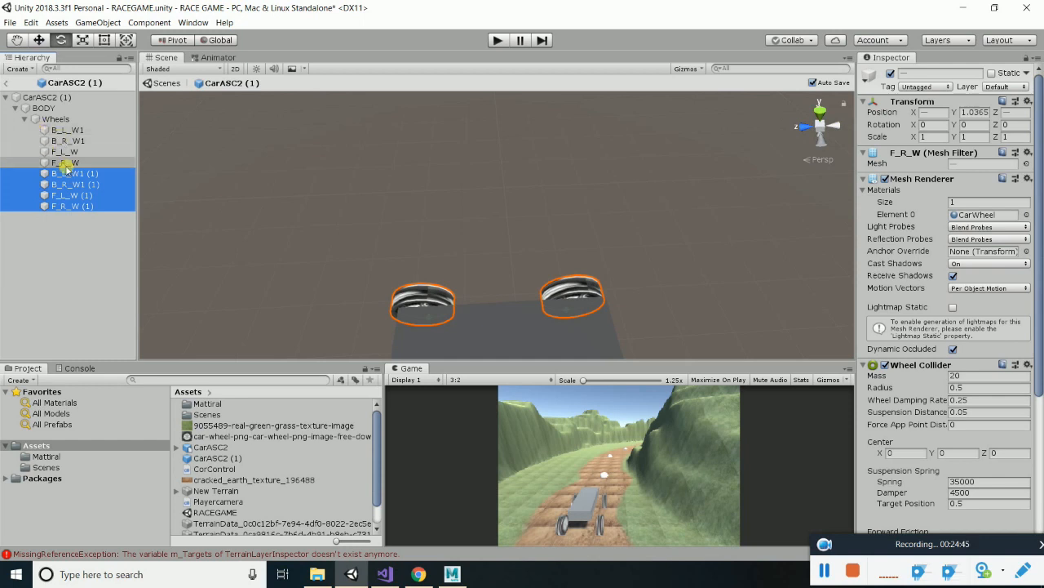
{"action": "left_click_drag", "start_coordinate": [80, 196], "coordinate": [56, 112]}
{"action": "left_click", "coordinate": [25, 163]}
Rename the Wheels object under BODY as WheelsCollider
{"action": "left_click", "coordinate": [57, 164]}
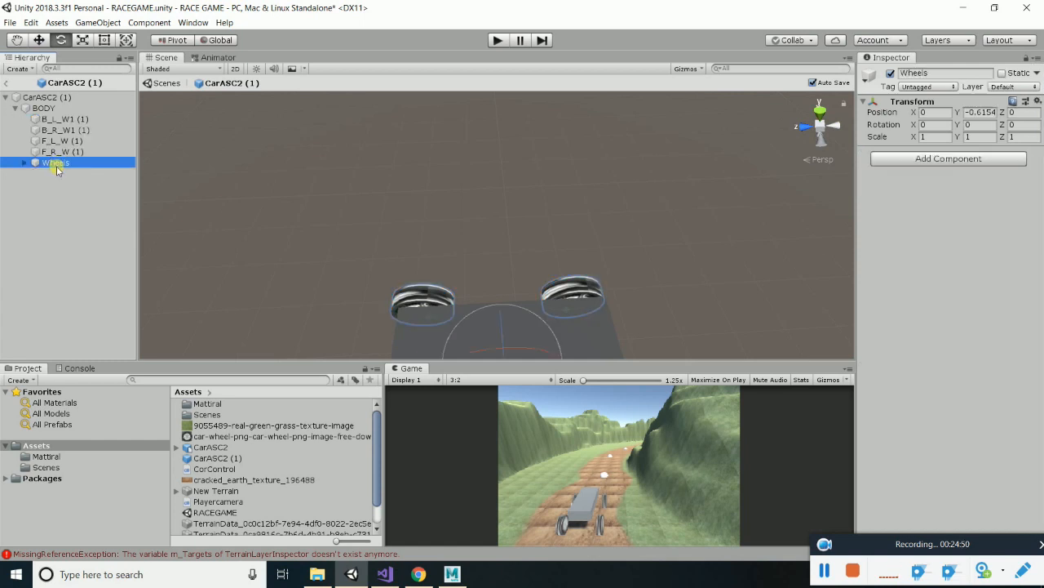
{"action": "left_click_drag", "start_coordinate": [373, 147], "coordinate": [352, 166], "text": "alt"}
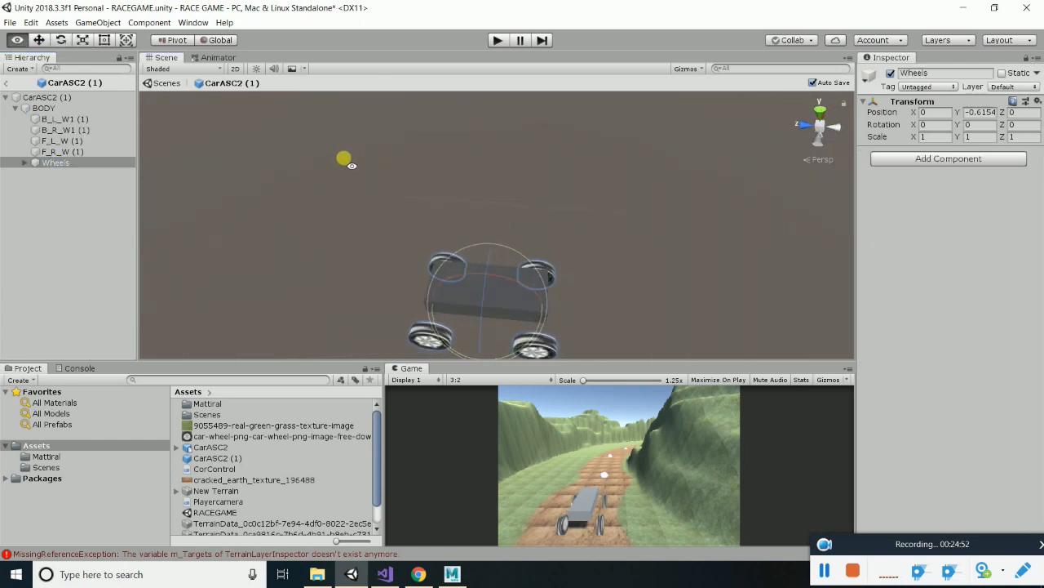
{"action": "key", "text": "e"}
{"action": "left_click", "coordinate": [942, 75]}
{"action": "left_click", "coordinate": [943, 74]}
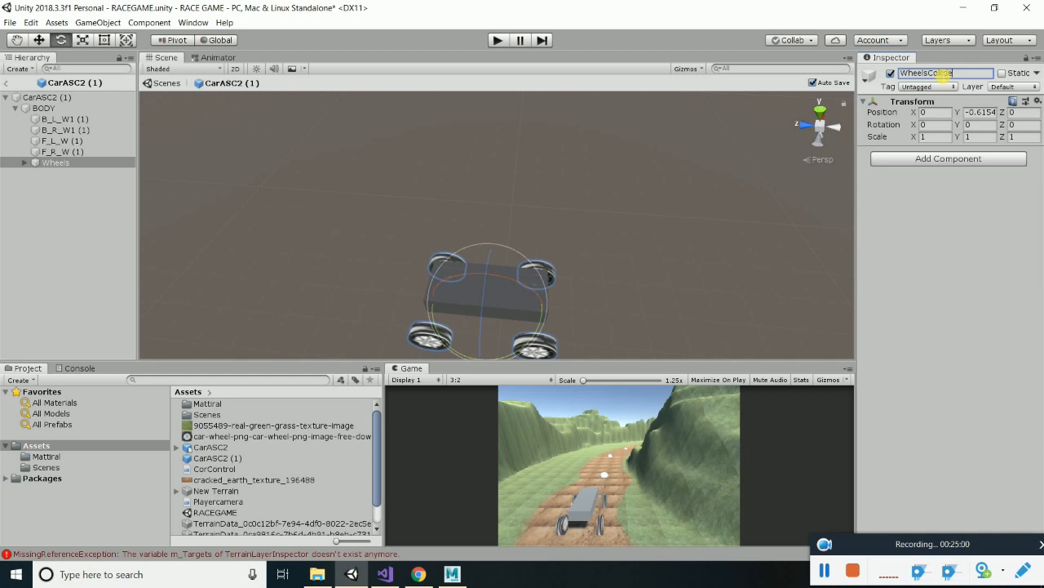
{"action": "key", "text": "Return"}
{"action": "left_click", "coordinate": [17, 109]}
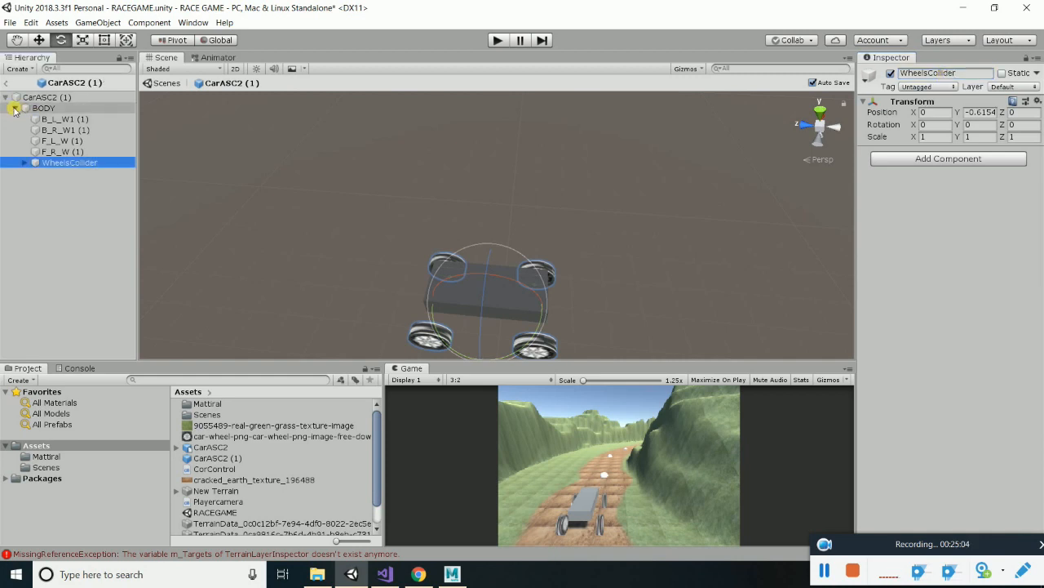
{"action": "left_click", "coordinate": [17, 108]}
{"action": "left_click", "coordinate": [61, 120]}
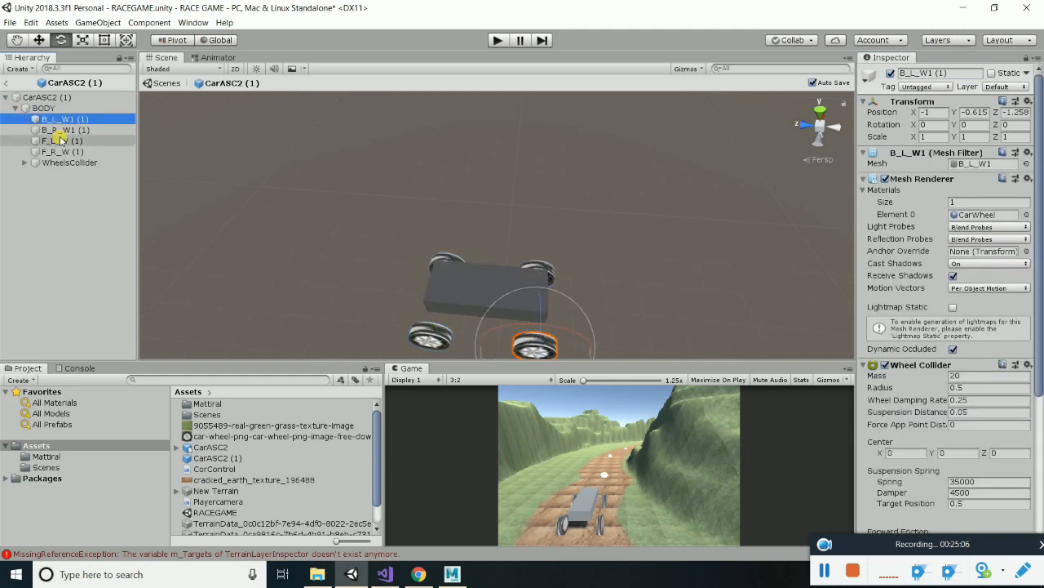
{"action": "left_click", "coordinate": [59, 151]}
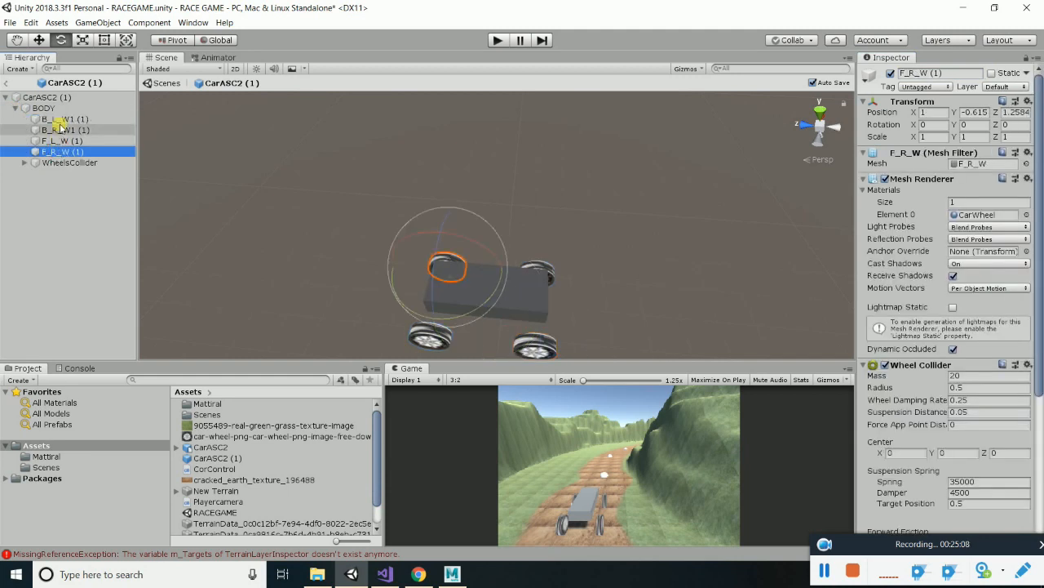
{"action": "left_click", "coordinate": [61, 122], "text": "shift"}
{"action": "right_click", "coordinate": [55, 112]}
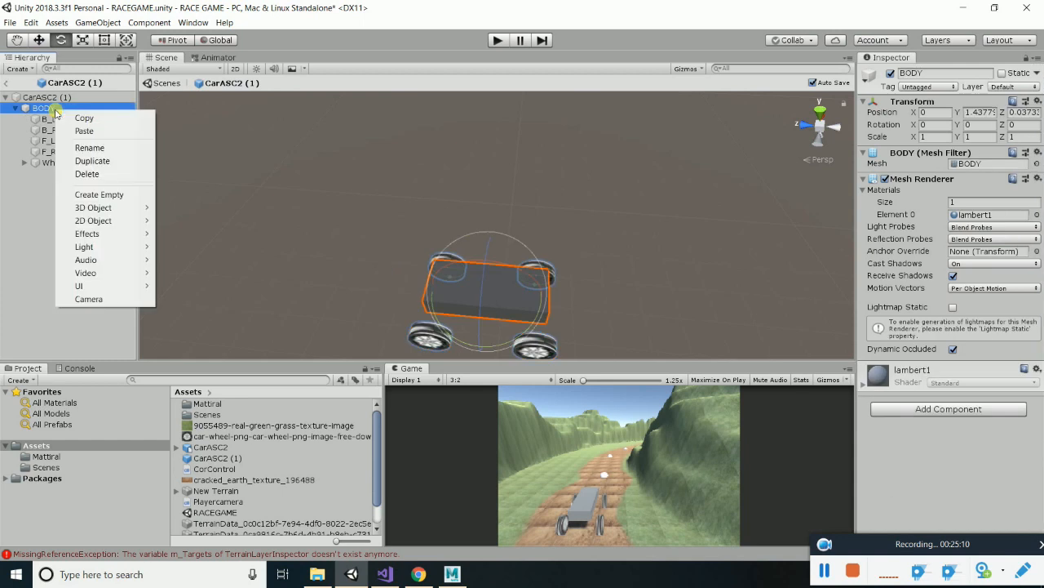
{"action": "left_click", "coordinate": [41, 181]}
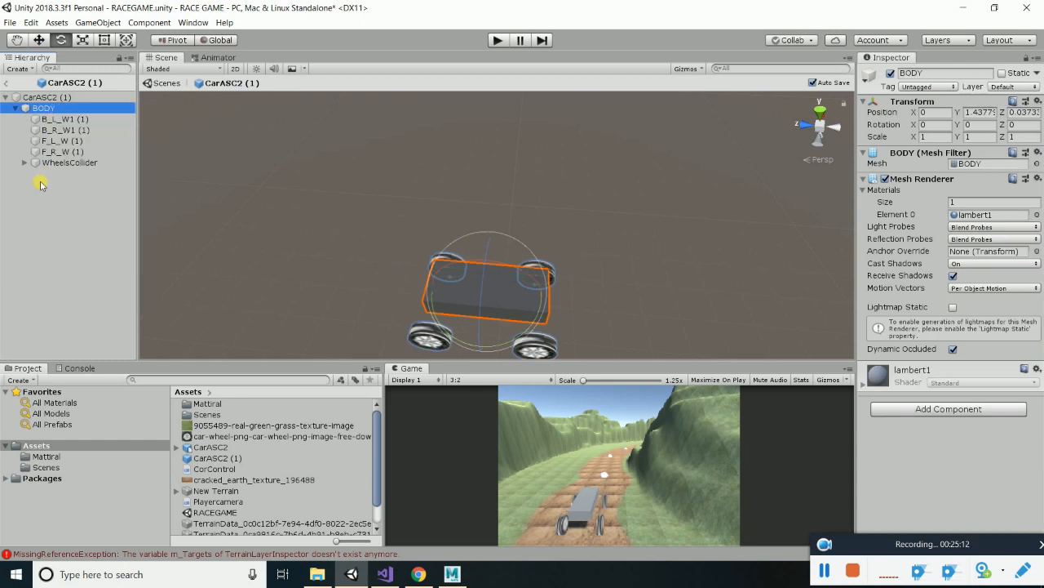
Undo the WheelsCollider rename, the move of the wheel copies under BODY, and the duplication of the four wheels
{"action": "key", "text": "ctrl+z"}
{"action": "key", "text": "ctrl+z"}
{"action": "key", "text": "ctrl+z"}
{"action": "key", "text": "ctrl+z"}
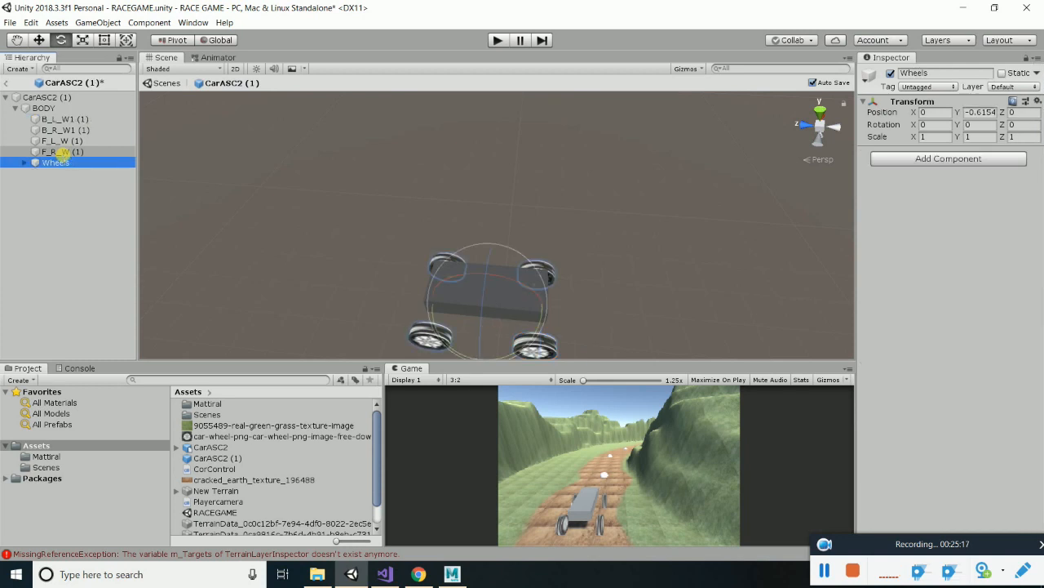
{"action": "key", "text": "ctrl+z"}
{"action": "key", "text": "ctrl+z"}
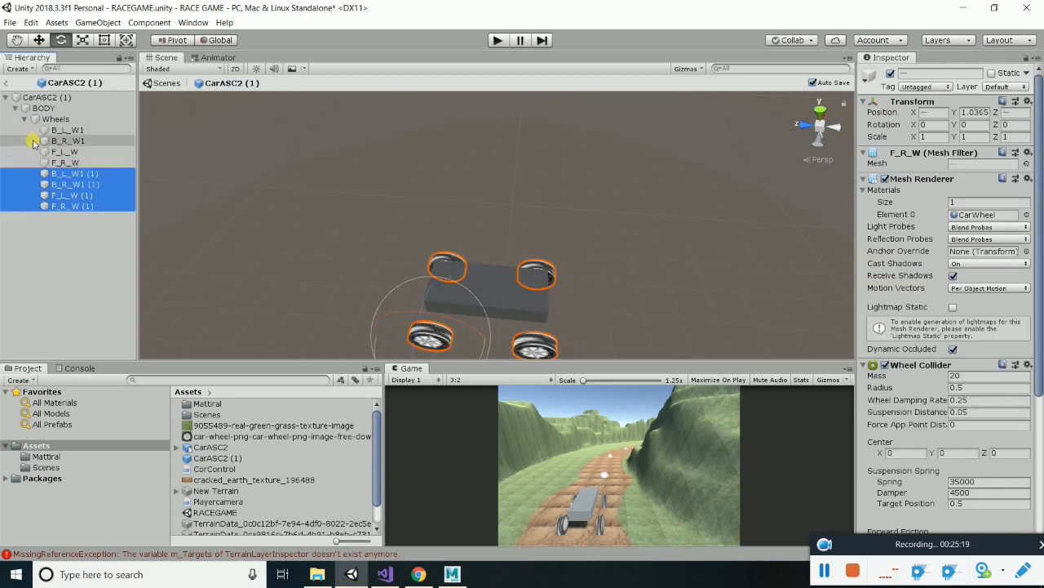
{"action": "left_click", "coordinate": [34, 143]}
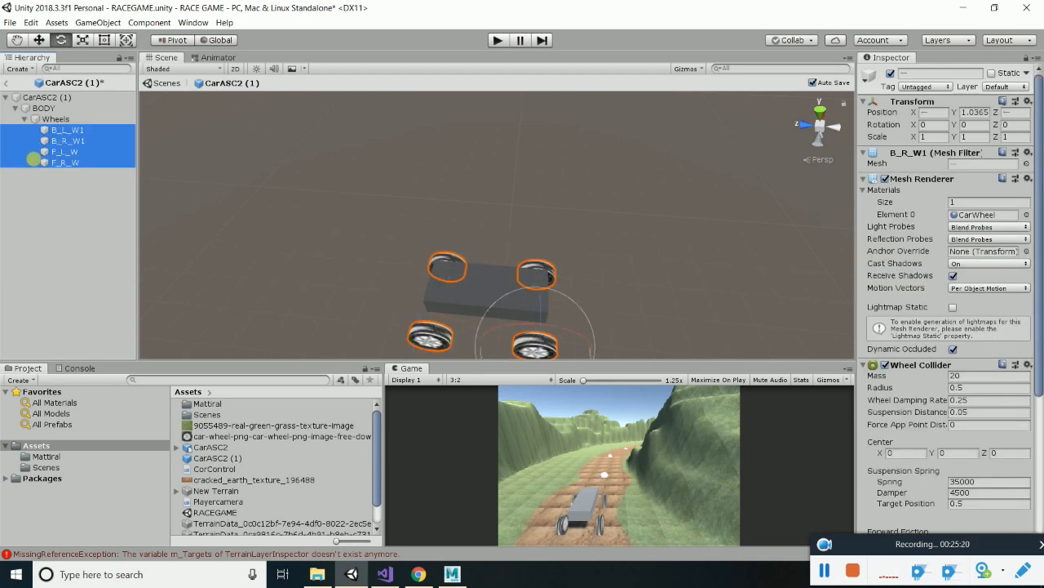
Duplicate the whole Wheels object, including its four wheels, under BODY
{"action": "left_click", "coordinate": [24, 120]}
{"action": "left_click", "coordinate": [51, 120]}
{"action": "key", "text": "ctrl+d"}
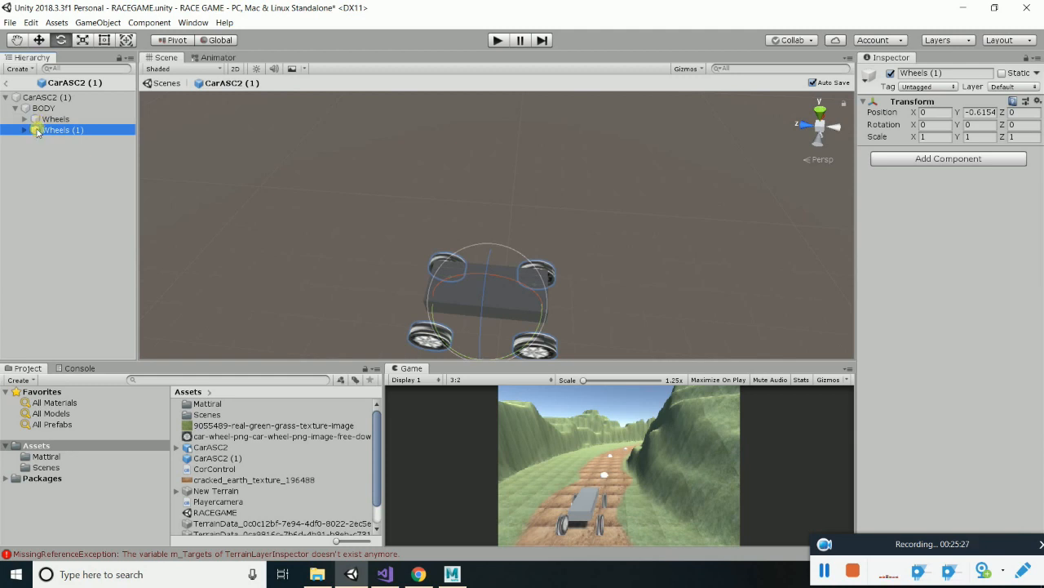
{"action": "left_click", "coordinate": [15, 107]}
{"action": "left_click", "coordinate": [15, 108]}
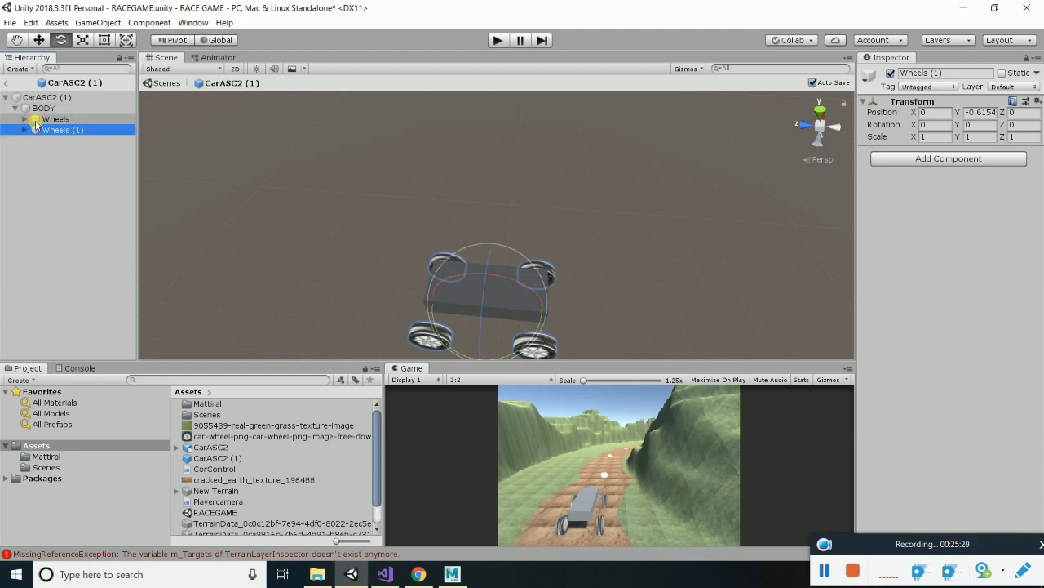
Rename the original Wheels object under BODY as Wheels Collider
{"action": "left_click", "coordinate": [29, 120]}
{"action": "left_click", "coordinate": [26, 120]}
{"action": "left_click", "coordinate": [25, 119]}
{"action": "left_click", "coordinate": [25, 120]}
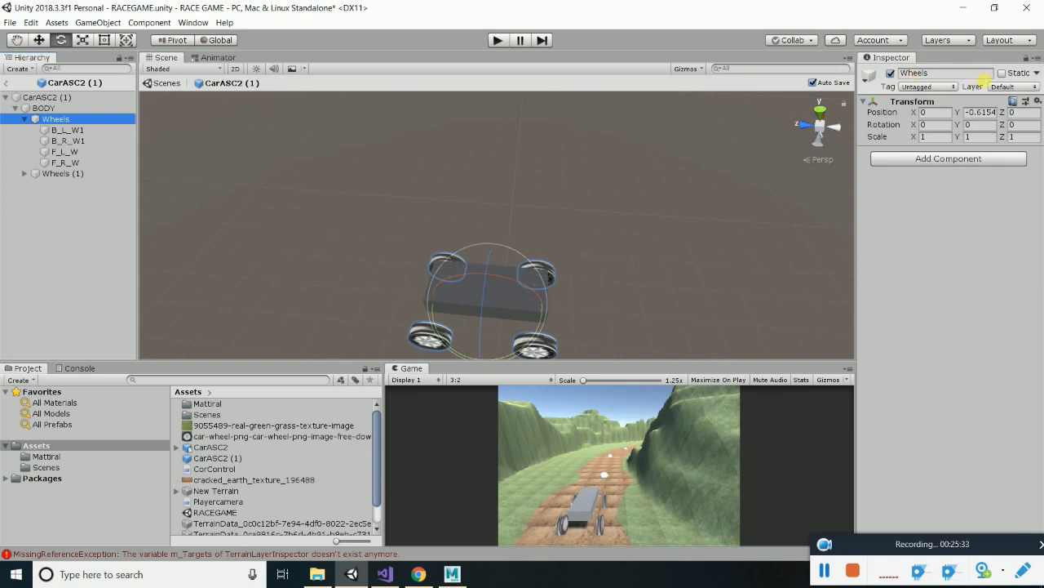
{"action": "left_click", "coordinate": [984, 77]}
{"action": "left_click", "coordinate": [985, 75]}
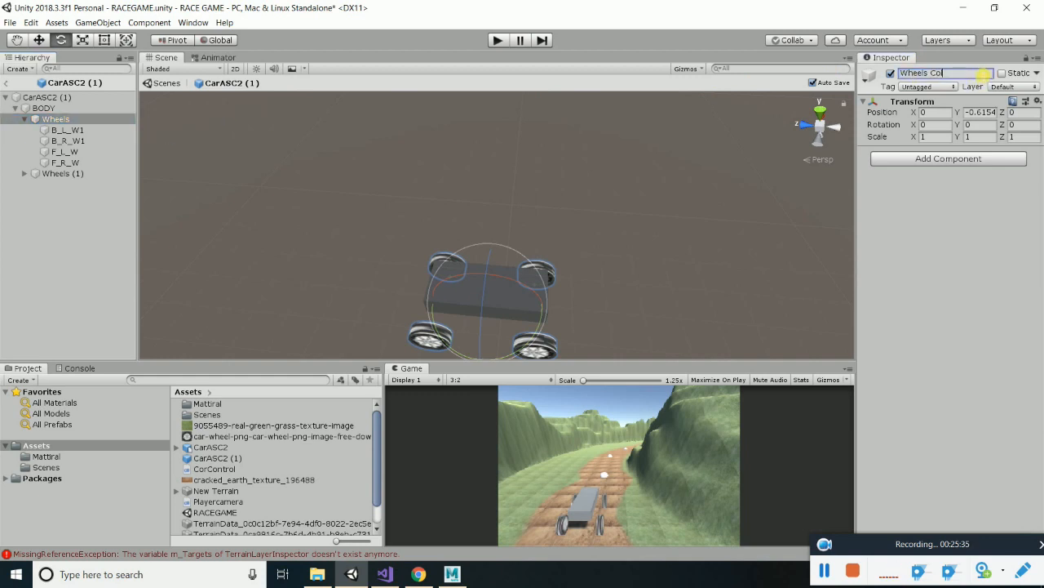
{"action": "key", "text": "Return"}
Remove the Mesh Renderer and Mesh Filter components from all four wheels under Wheels Collider
{"action": "left_click", "coordinate": [68, 140]}
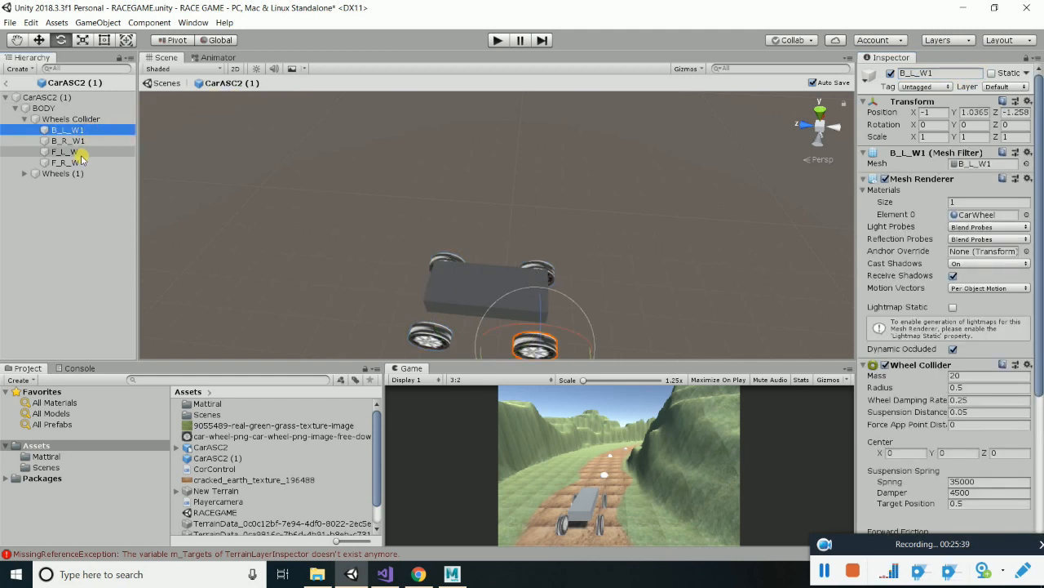
{"action": "left_click", "coordinate": [82, 163], "text": "shift"}
{"action": "scroll", "coordinate": [951, 184], "scroll_direction": "down", "scroll_amount": 1}
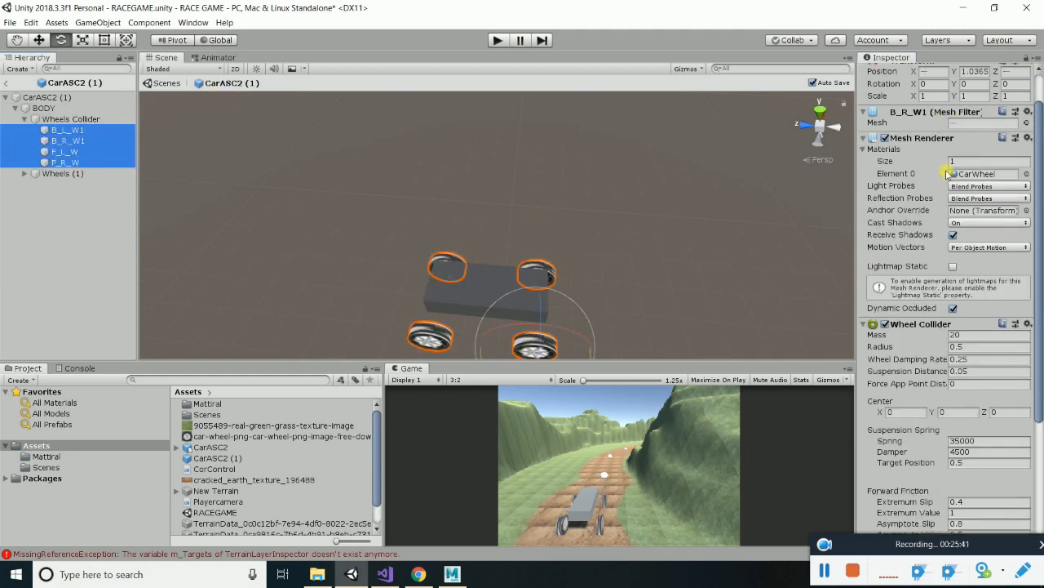
{"action": "left_click", "coordinate": [1028, 138]}
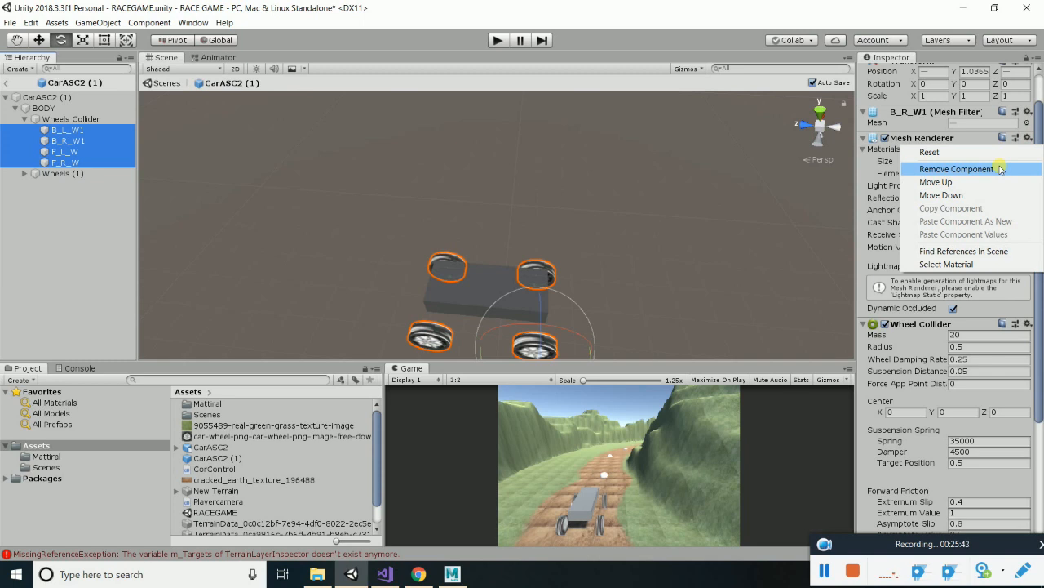
{"action": "left_click", "coordinate": [1000, 169]}
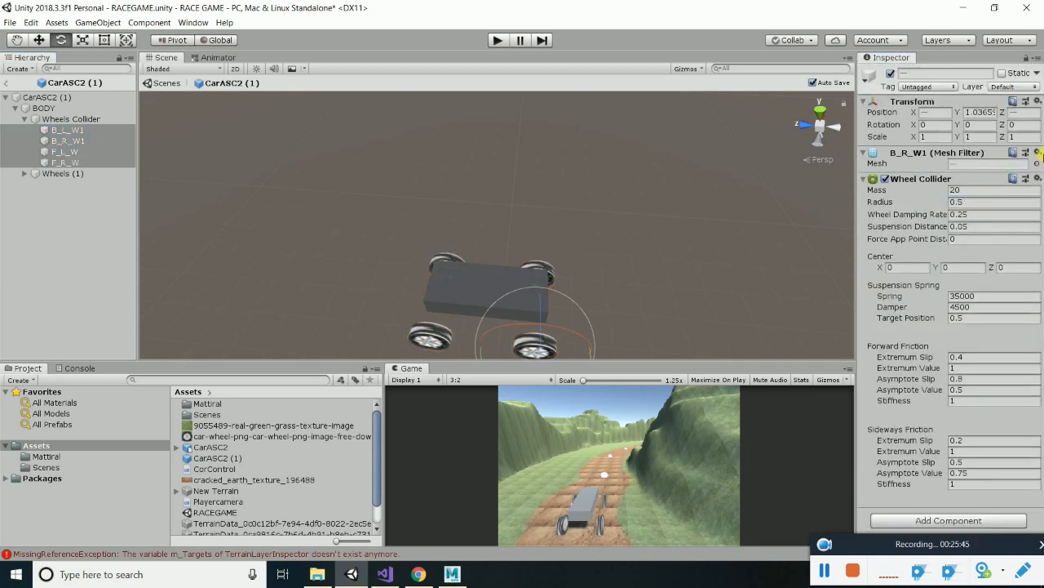
{"action": "left_click", "coordinate": [1037, 153]}
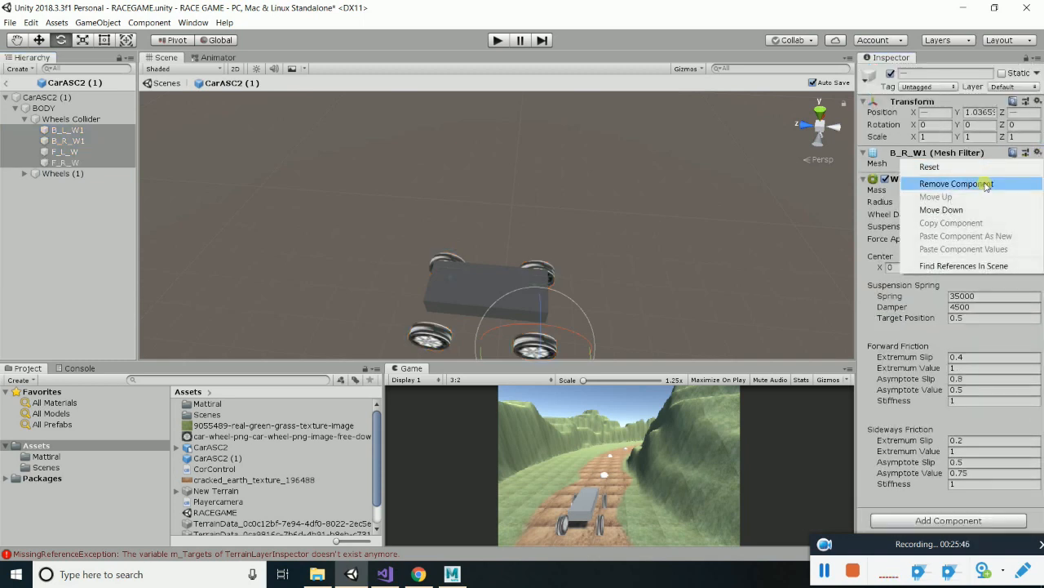
{"action": "left_click", "coordinate": [987, 183]}
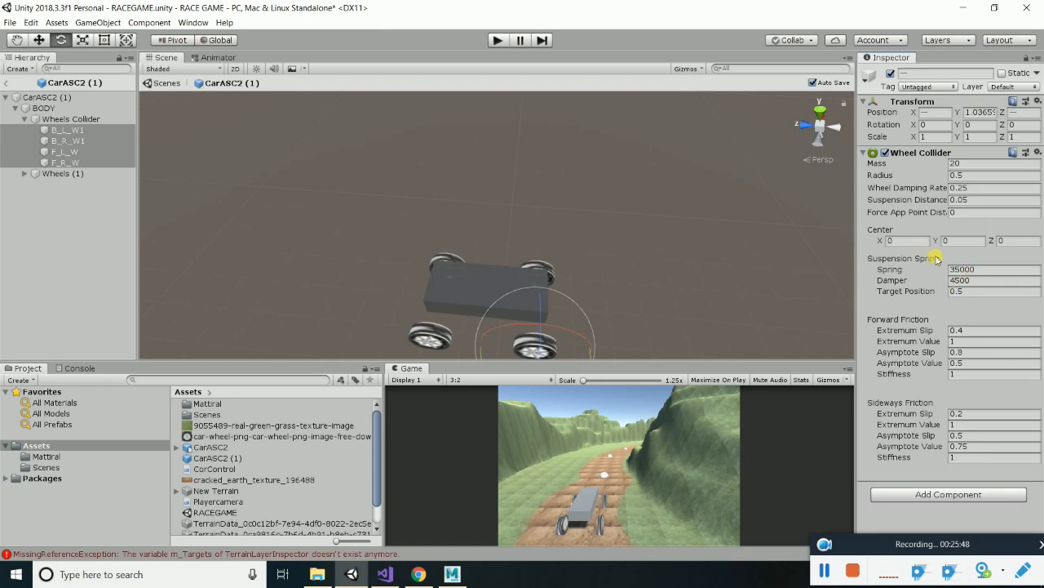
Remove the Wheel Collider component from all four wheels under Wheels (1)
{"action": "left_click", "coordinate": [25, 174]}
{"action": "left_click", "coordinate": [67, 184]}
{"action": "left_click", "coordinate": [65, 217], "text": "shift"}
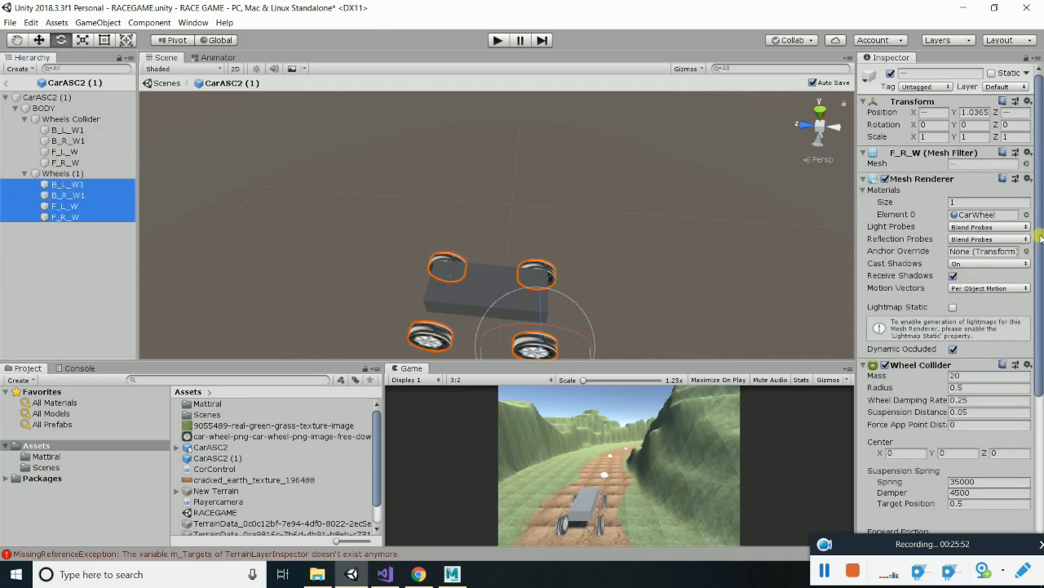
{"action": "scroll", "coordinate": [1037, 253], "scroll_direction": "down", "scroll_amount": 5}
{"action": "left_click", "coordinate": [1030, 201]}
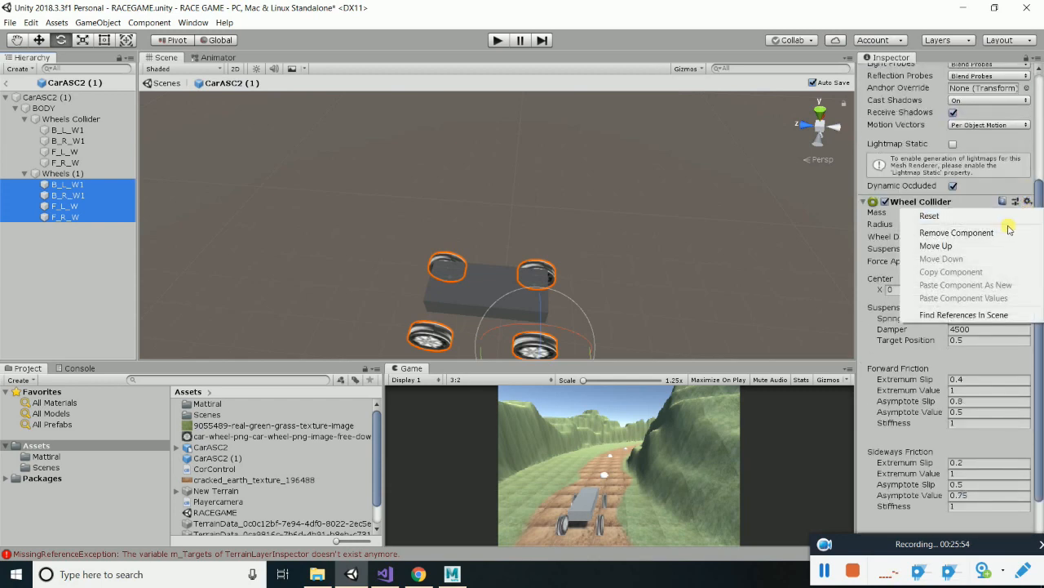
{"action": "left_click", "coordinate": [996, 234]}
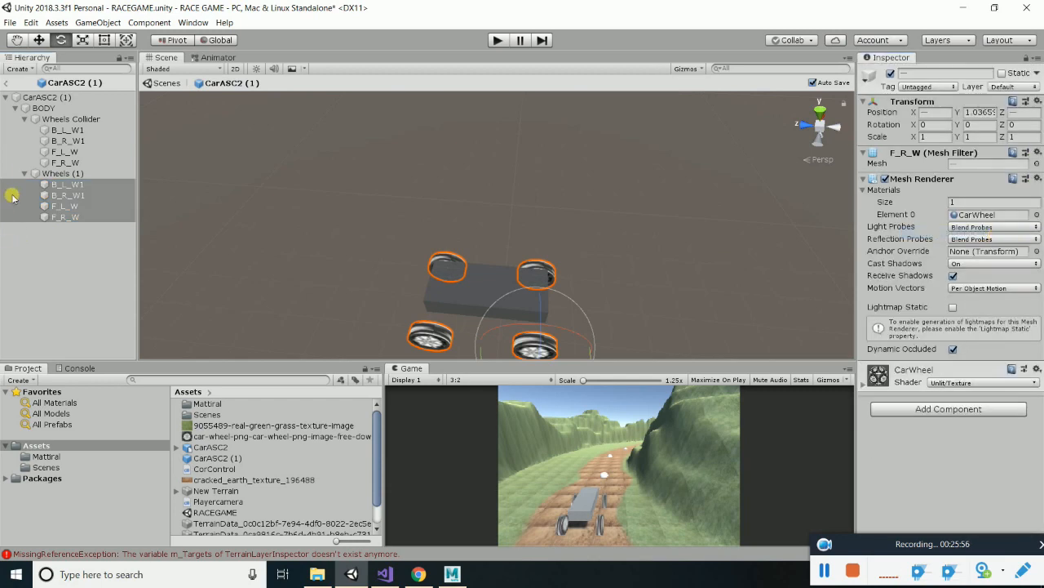
Replace the CarASC2 (1) prefab asset with the edited CarASC2 (1) root object and return to the race scene
{"action": "left_click", "coordinate": [25, 173]}
{"action": "scroll", "coordinate": [432, 196], "scroll_direction": "down", "scroll_amount": 3}
{"action": "scroll", "coordinate": [437, 200], "scroll_direction": "down", "scroll_amount": 4}
{"action": "left_click_drag", "start_coordinate": [437, 200], "coordinate": [154, 203], "text": "alt"}
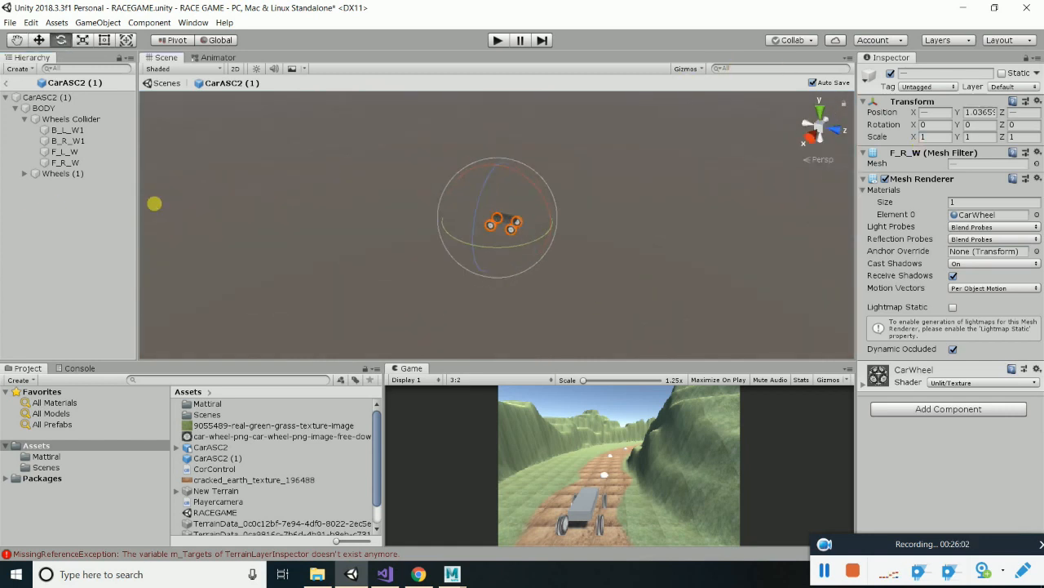
{"action": "left_click", "coordinate": [9, 97]}
{"action": "left_click_drag", "start_coordinate": [45, 97], "coordinate": [237, 459]}
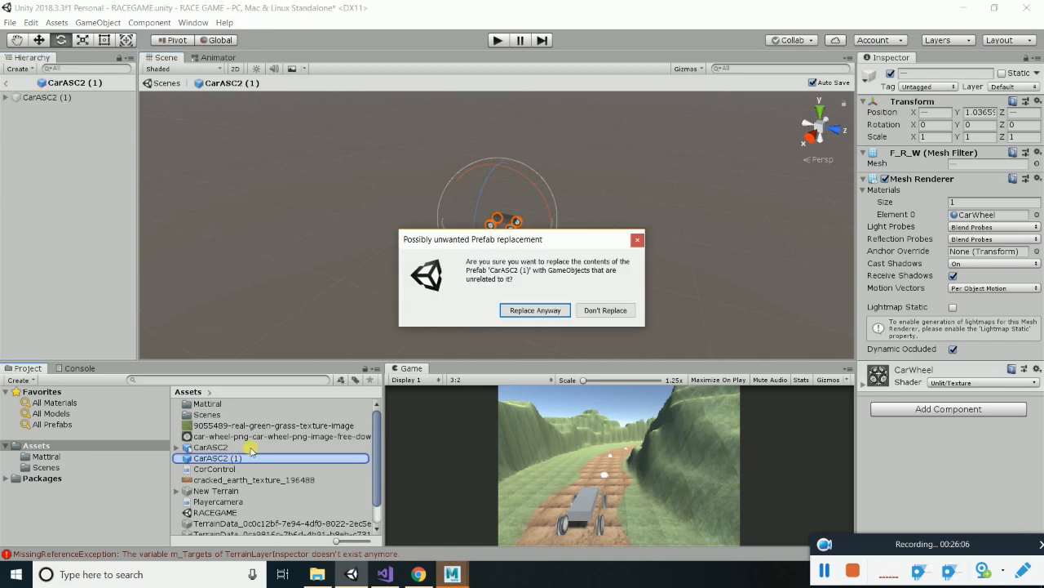
{"action": "left_click", "coordinate": [472, 308]}
{"action": "left_click", "coordinate": [552, 313]}
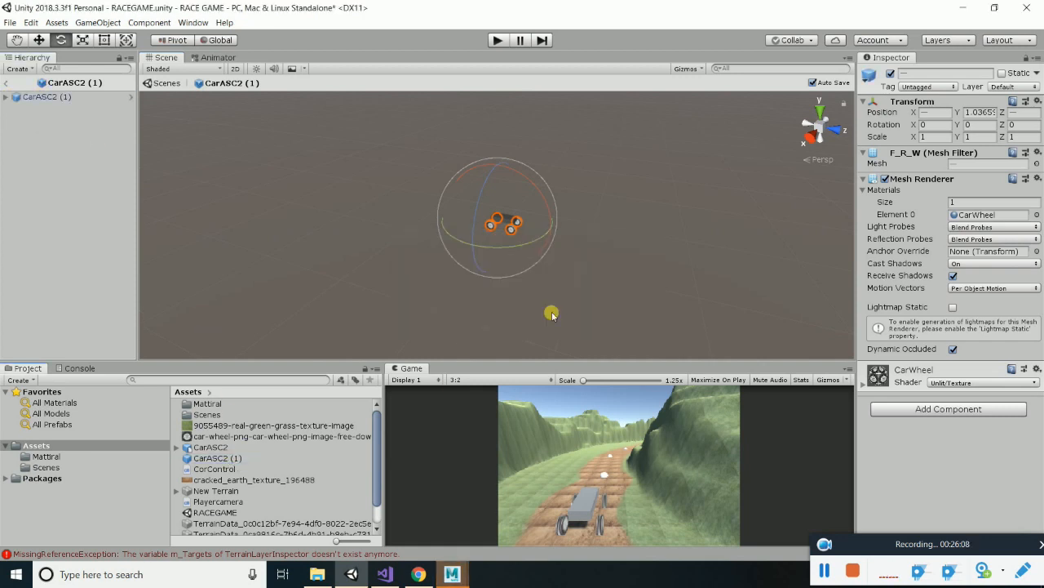
{"action": "left_click", "coordinate": [4, 84]}
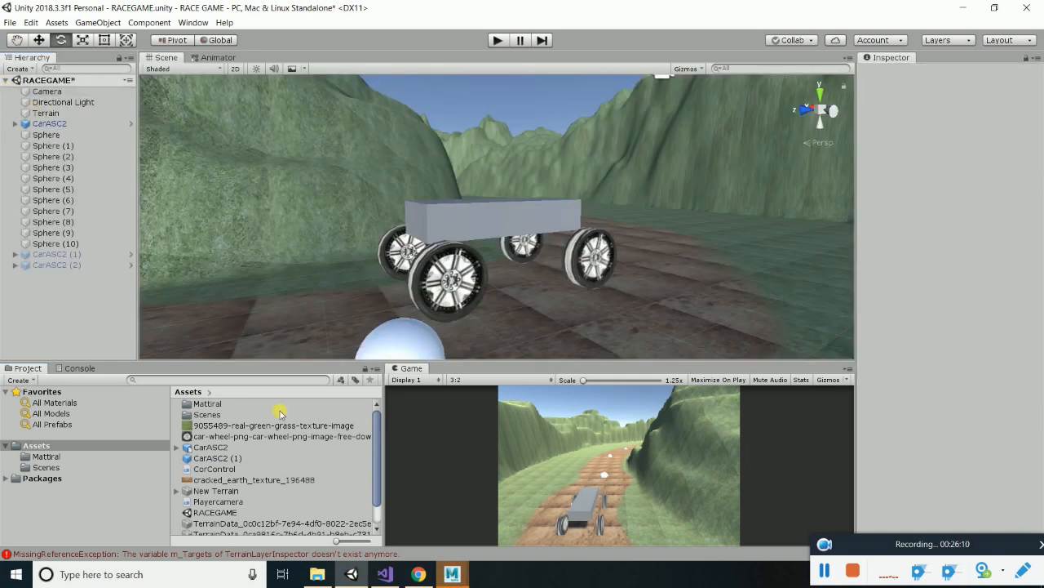
Place the CarASC2 (1) prefab inside CarASC2 in the scene hierarchy and delete the added copy
{"action": "left_click_drag", "start_coordinate": [214, 459], "coordinate": [51, 124]}
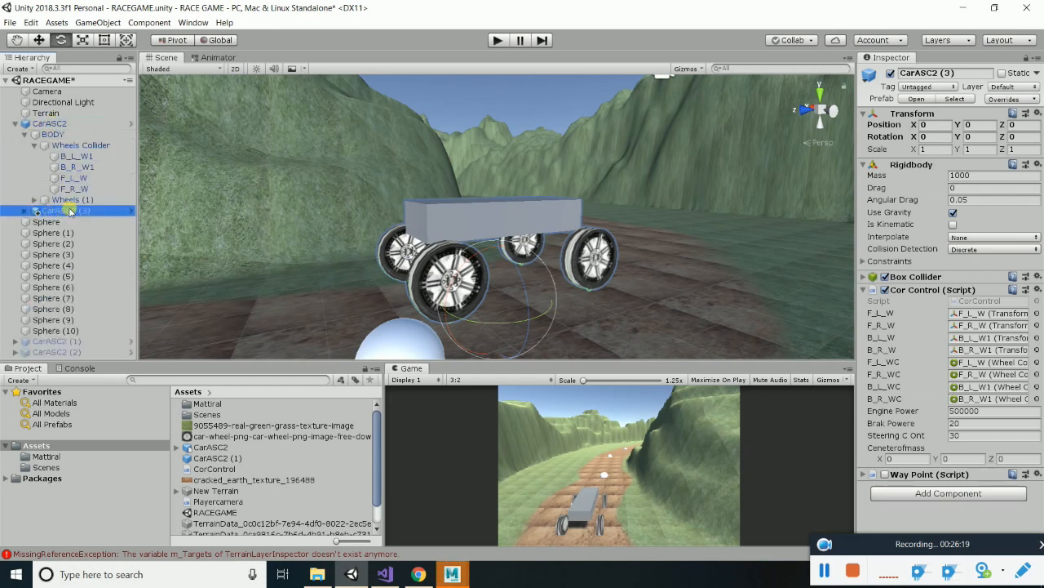
{"action": "left_click", "coordinate": [53, 233]}
{"action": "left_click", "coordinate": [64, 212]}
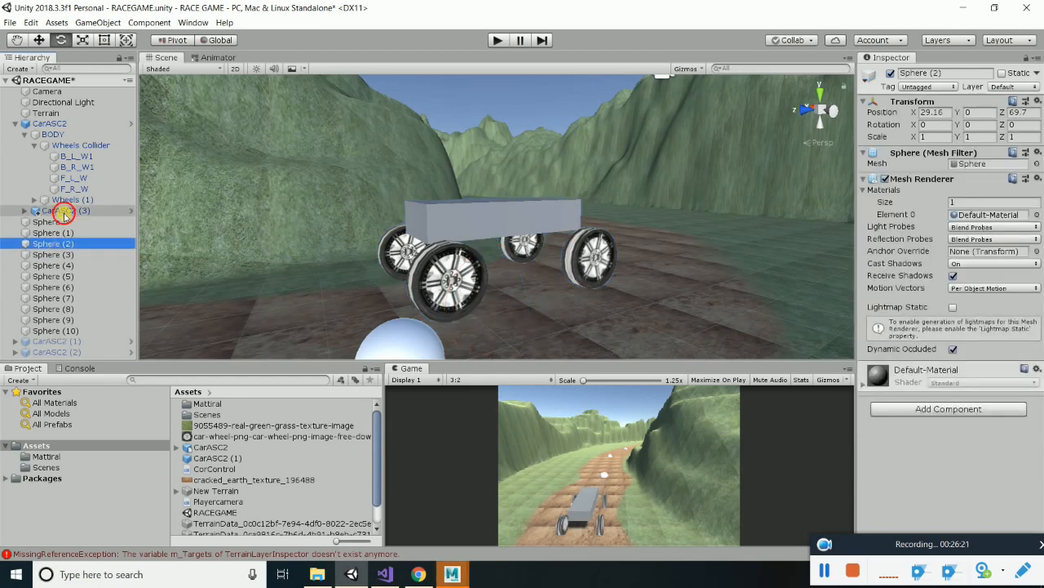
{"action": "key", "text": "Delete"}
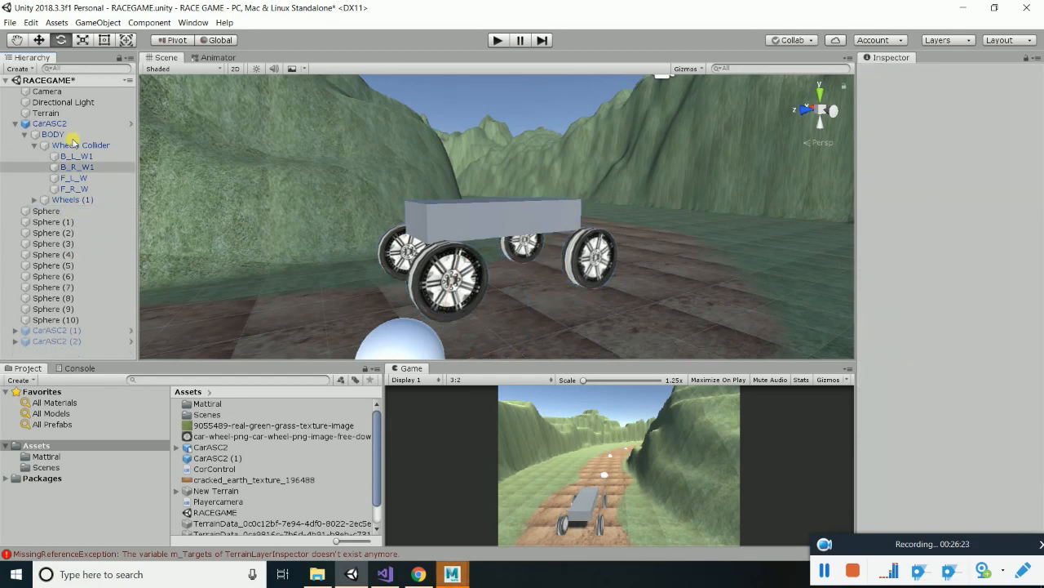
Inspect the Wheels Collider and Wheels (1) groups under CarASC2's BODY in the scene hierarchy
{"action": "left_click", "coordinate": [15, 124]}
{"action": "left_click", "coordinate": [14, 124]}
{"action": "left_click", "coordinate": [34, 145]}
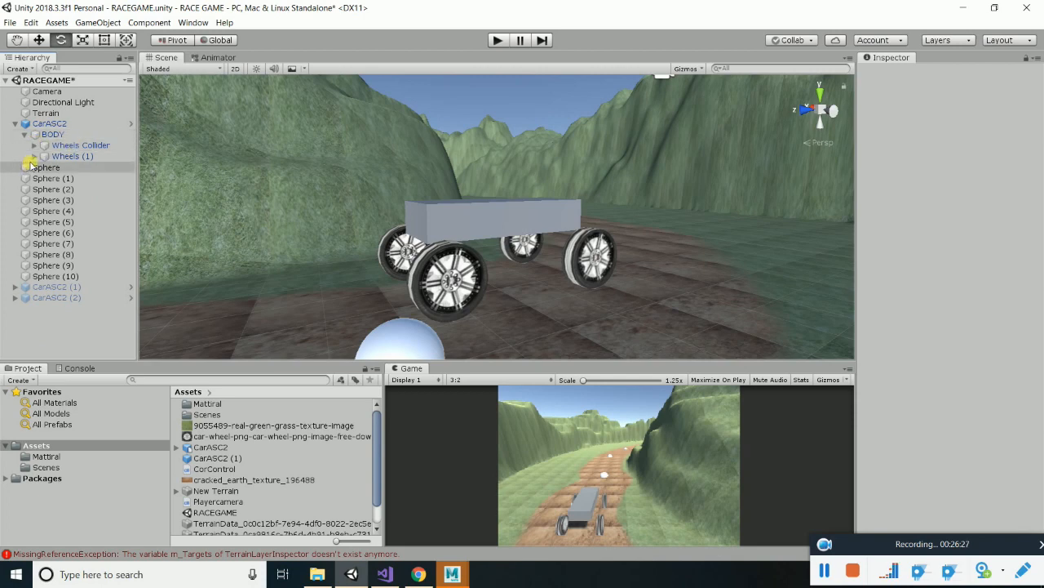
{"action": "left_click", "coordinate": [35, 156]}
{"action": "left_click", "coordinate": [35, 156]}
Select CarASC2 and run the game to test how the car's wheels behave, ending with play mode stopped
{"action": "left_click", "coordinate": [49, 123]}
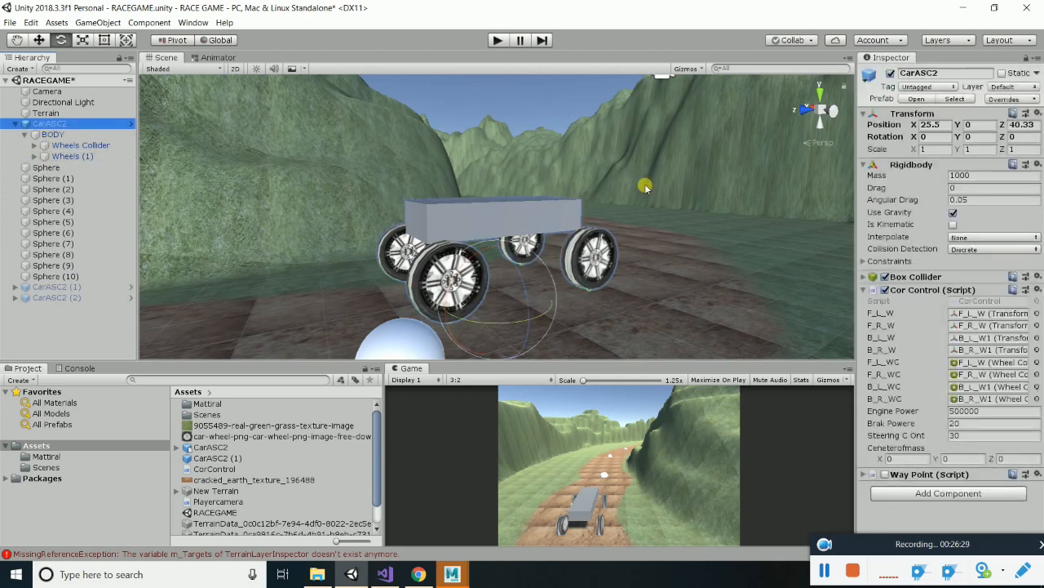
{"action": "left_click", "coordinate": [35, 156]}
{"action": "left_click", "coordinate": [34, 156]}
{"action": "left_click", "coordinate": [498, 41]}
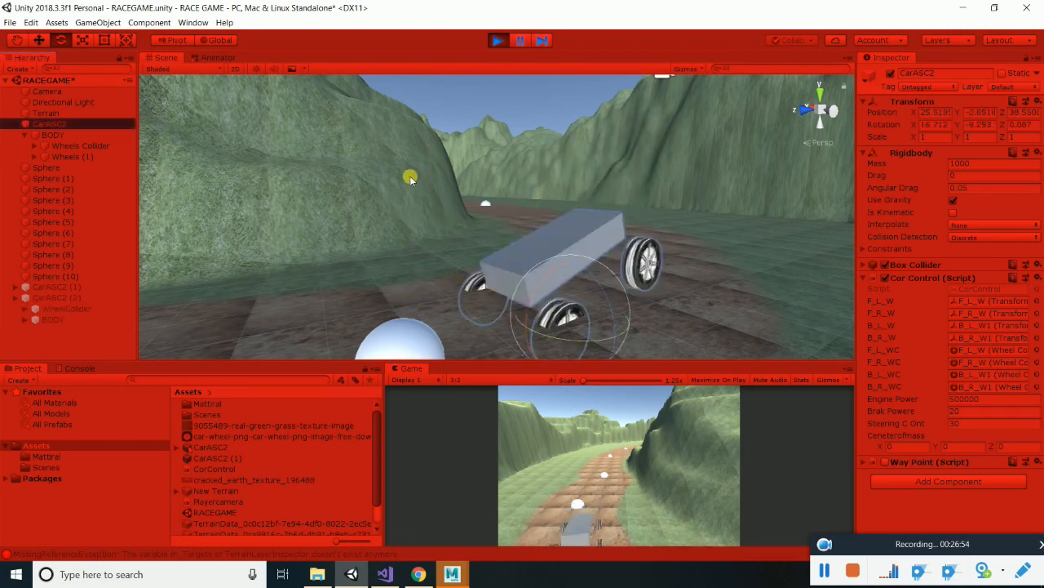
{"action": "left_click", "coordinate": [499, 39]}
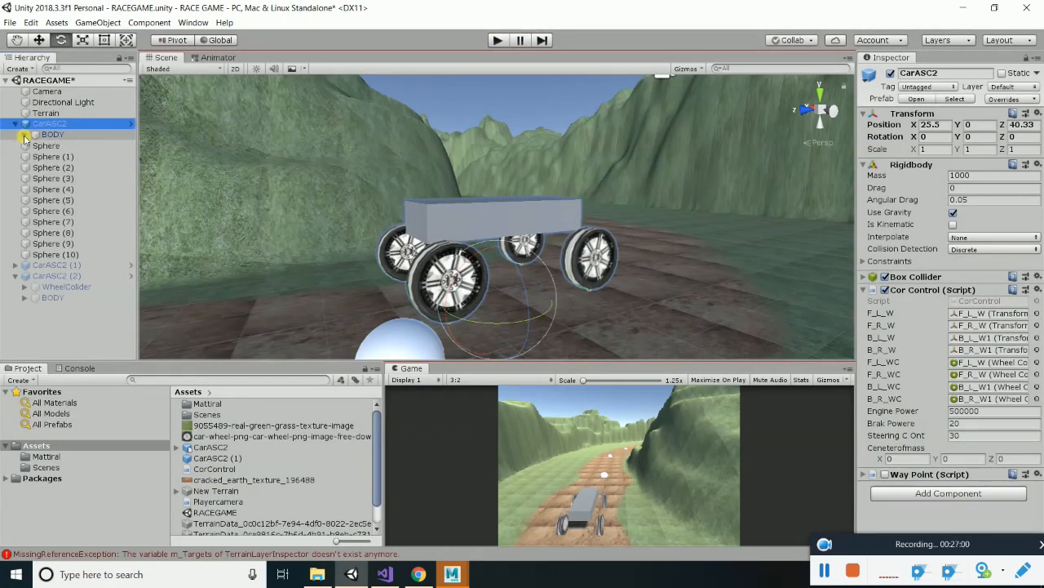
Open the car prefab and move Wheels Collider out of BODY to sit directly under CarASC2 (1), above BODY
{"action": "left_click_drag", "start_coordinate": [24, 142], "coordinate": [61, 129]}
{"action": "left_click", "coordinate": [555, 318]}
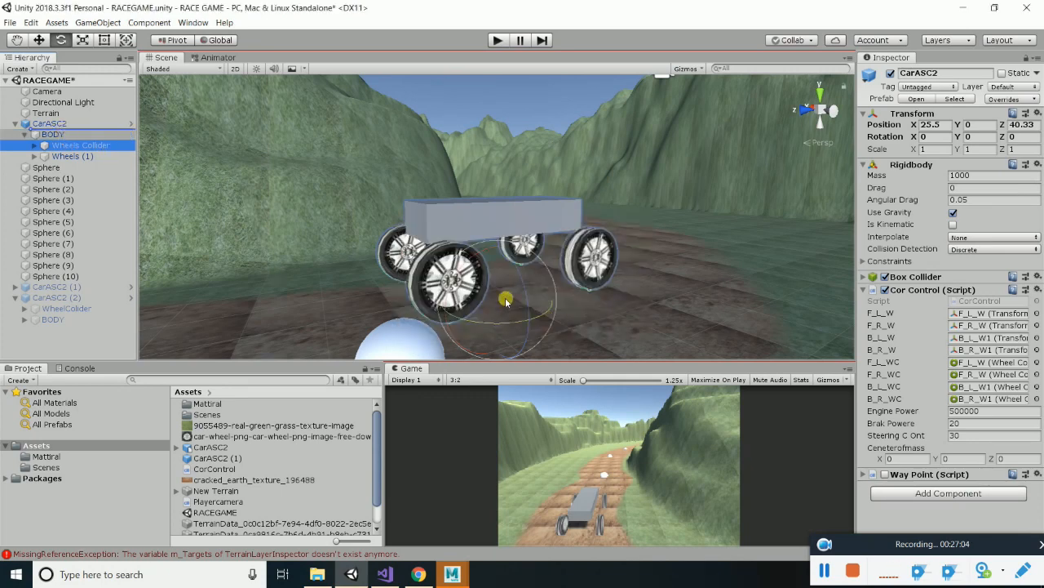
{"action": "left_click", "coordinate": [15, 107]}
{"action": "left_click_drag", "start_coordinate": [61, 119], "coordinate": [69, 104]}
{"action": "left_click", "coordinate": [15, 119]}
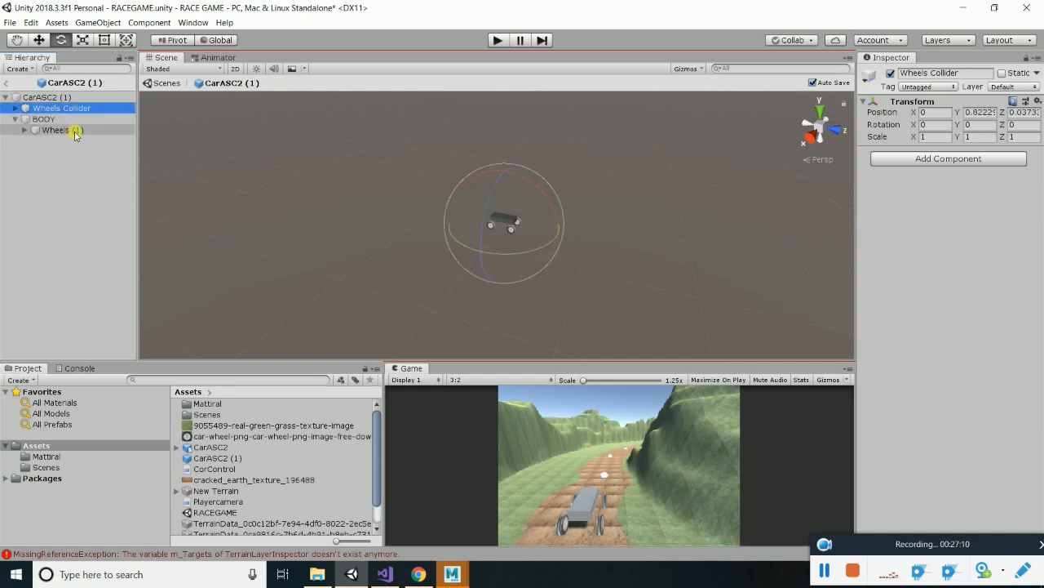
{"action": "left_click", "coordinate": [15, 120]}
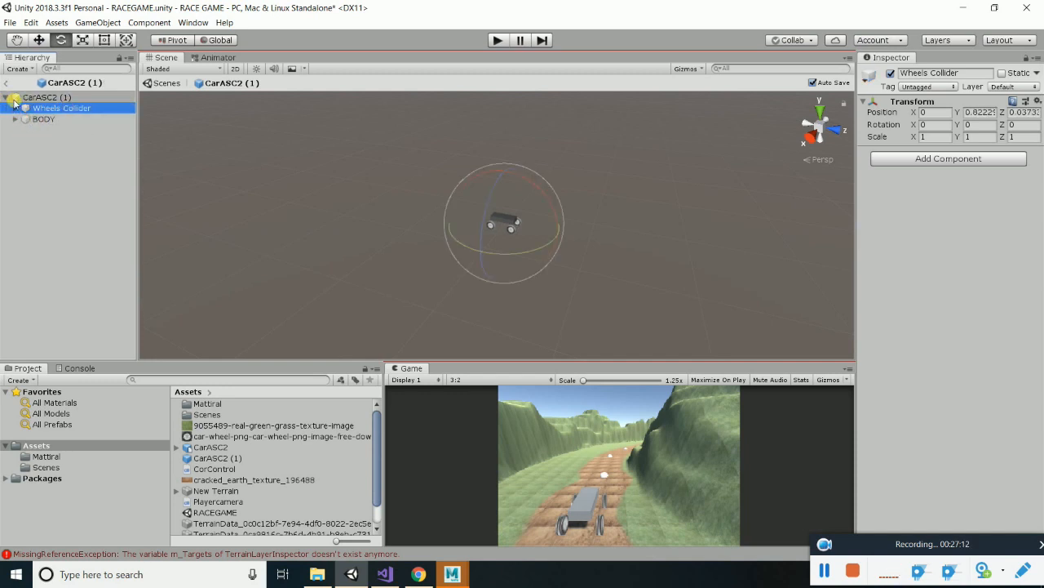
Overwrite the CarASC2 (1) prefab asset with the restructured car root and go back to the RACEGAME scene
{"action": "left_click", "coordinate": [6, 97]}
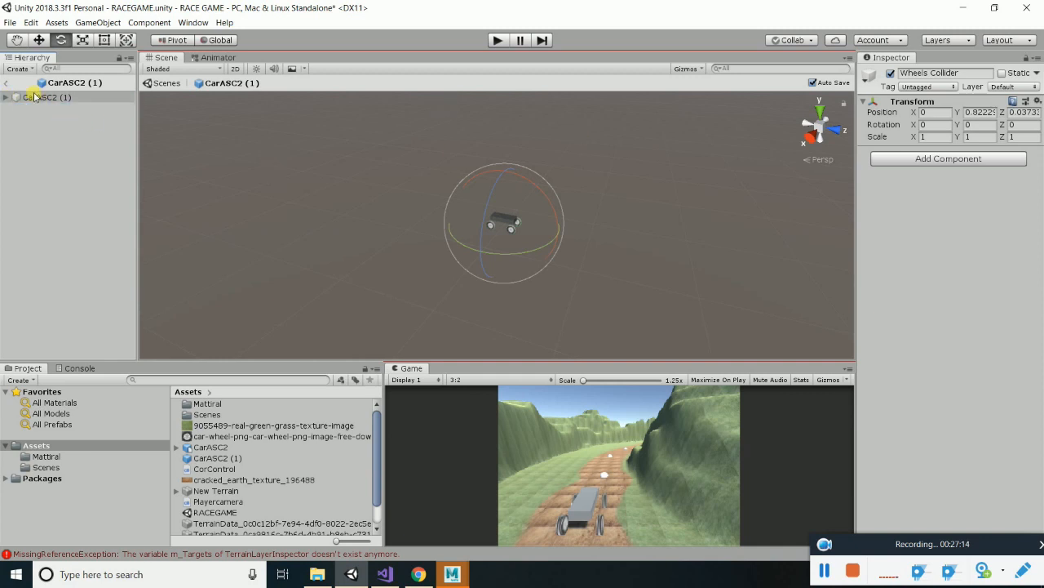
{"action": "left_click_drag", "start_coordinate": [19, 97], "coordinate": [230, 462]}
{"action": "left_click", "coordinate": [533, 310]}
{"action": "left_click", "coordinate": [560, 311]}
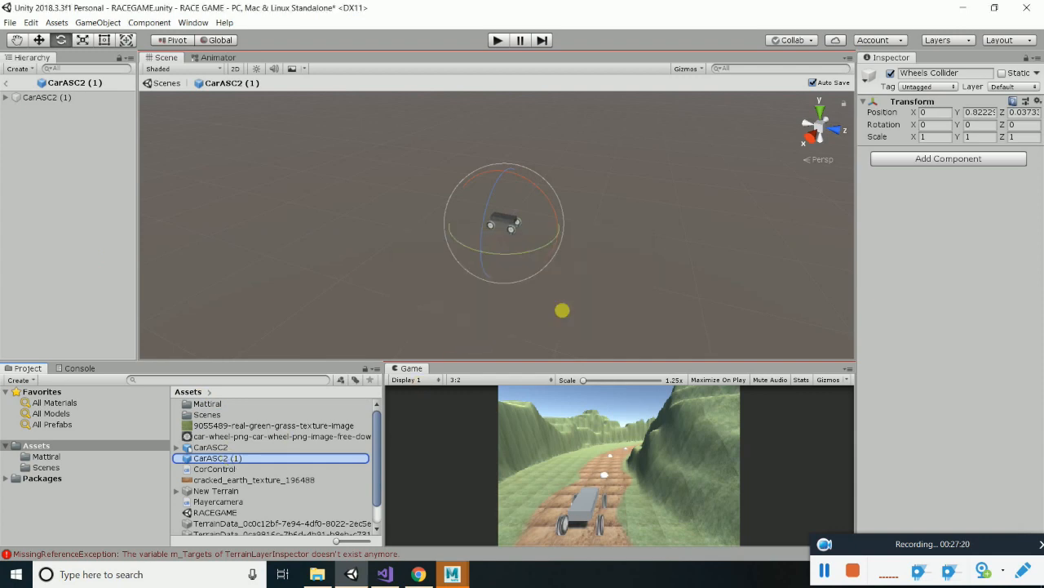
{"action": "left_click", "coordinate": [7, 84]}
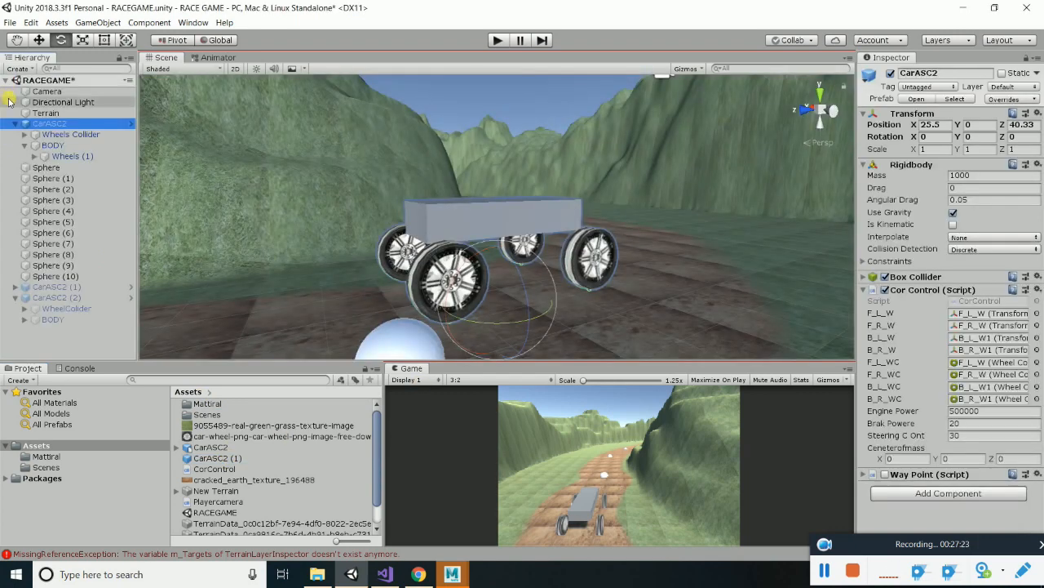
Run the game to test the car with Wheels Collider outside BODY, and stop play mode
{"action": "left_click", "coordinate": [25, 146]}
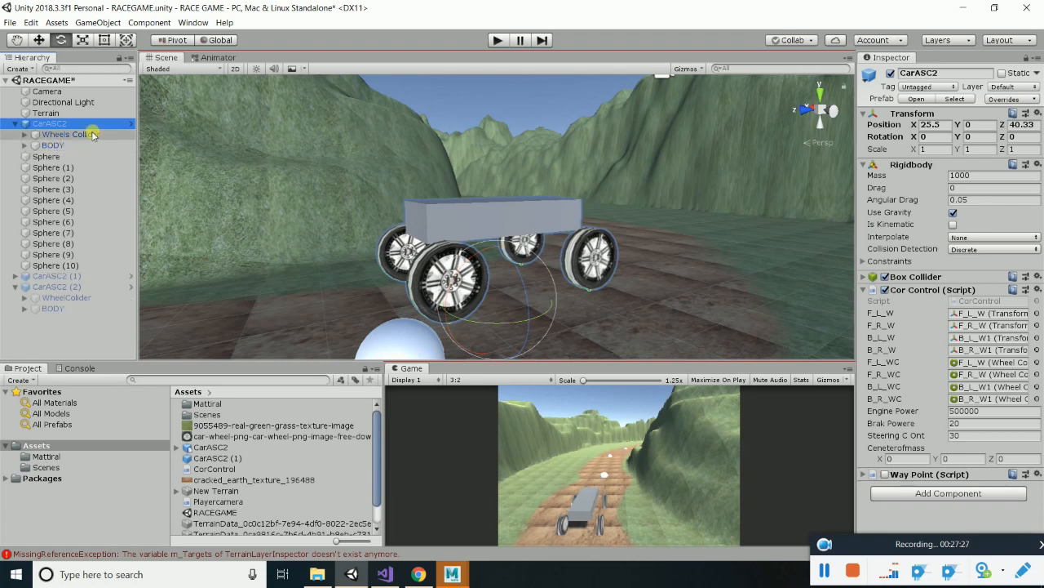
{"action": "left_click", "coordinate": [493, 41]}
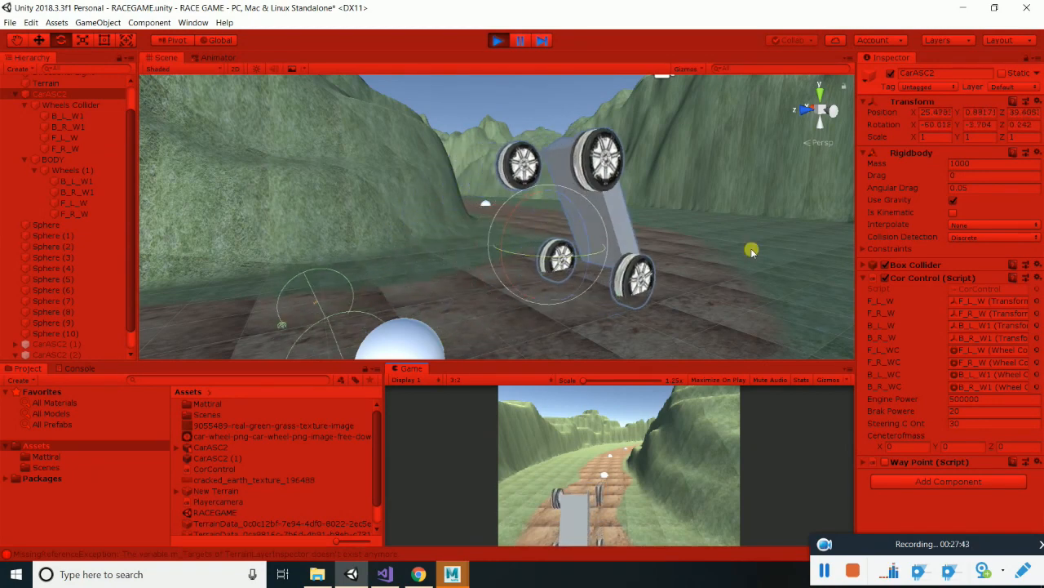
{"action": "left_click", "coordinate": [496, 43]}
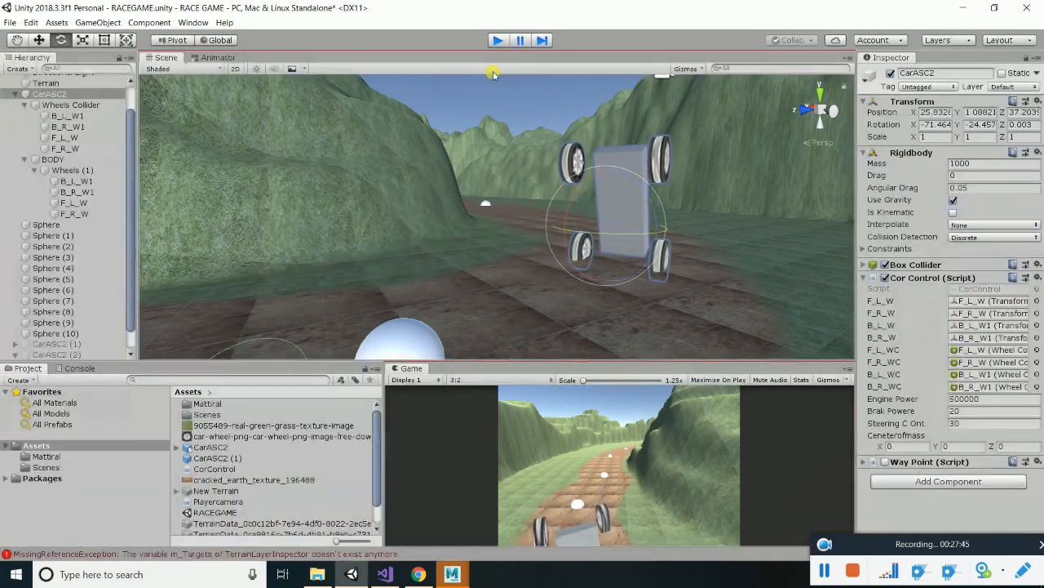
Switch to Visual Studio and change the type of the F_L_W and F_R_W variables in CorControl.cs to GameObject
{"action": "key", "text": "alt+Tab"}
{"action": "double_click", "coordinate": [151, 175]}
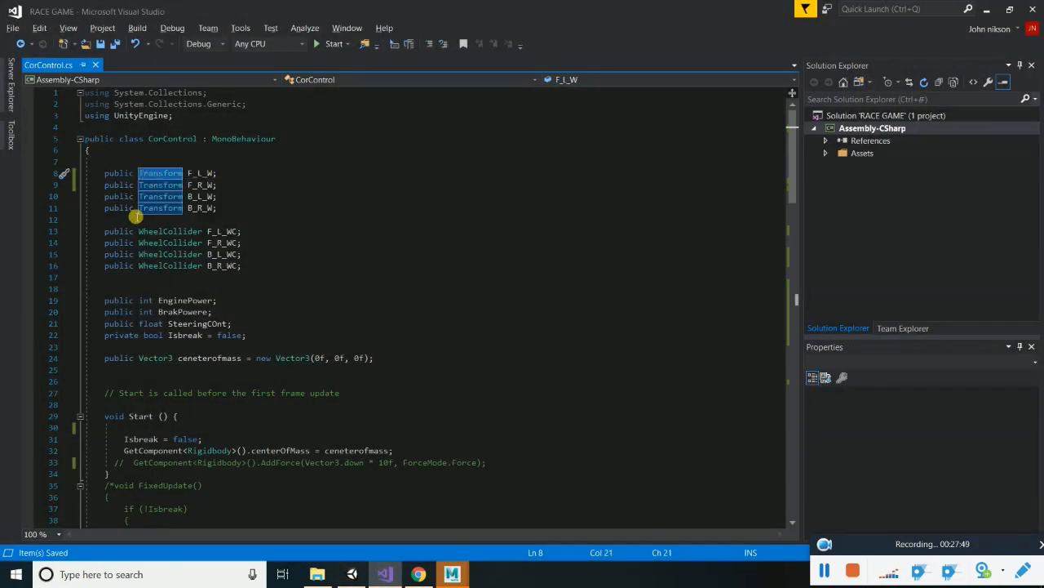
{"action": "type", "text": "ga"}
{"action": "key", "text": "Tab"}
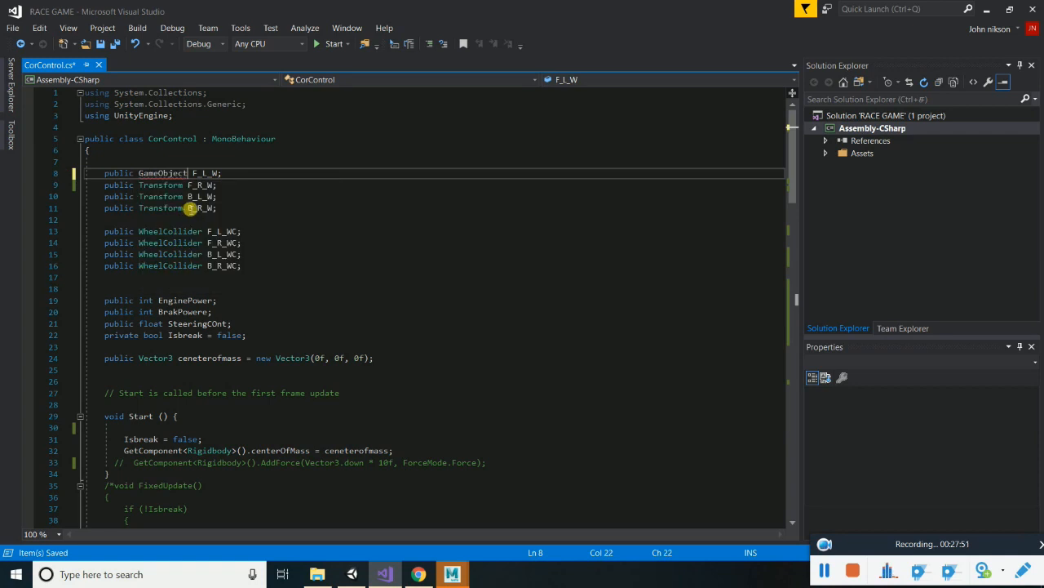
{"action": "double_click", "coordinate": [166, 174]}
{"action": "key", "text": "ctrl+c"}
{"action": "double_click", "coordinate": [165, 186]}
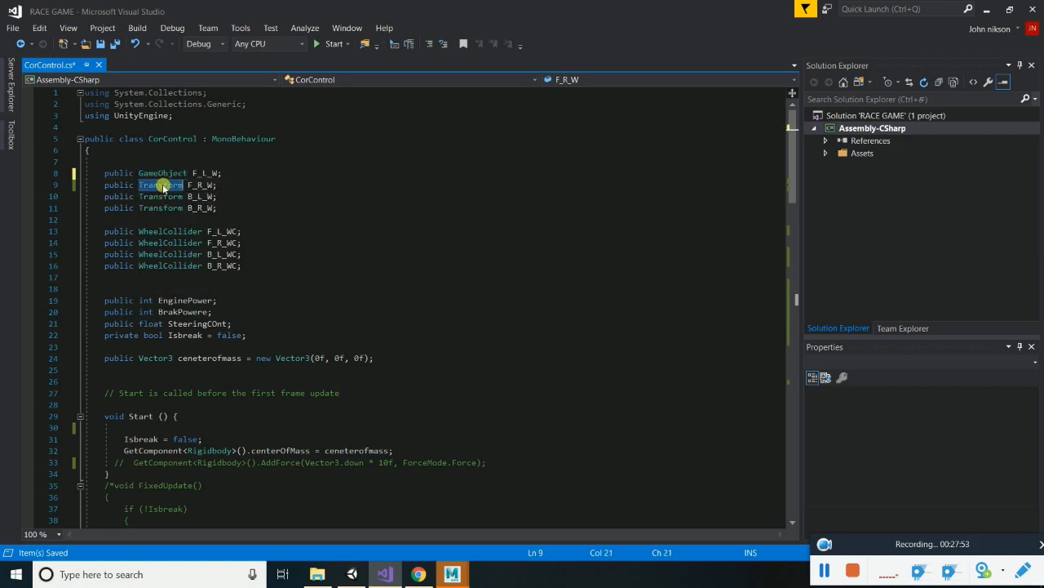
{"action": "key", "text": "ctrl+v"}
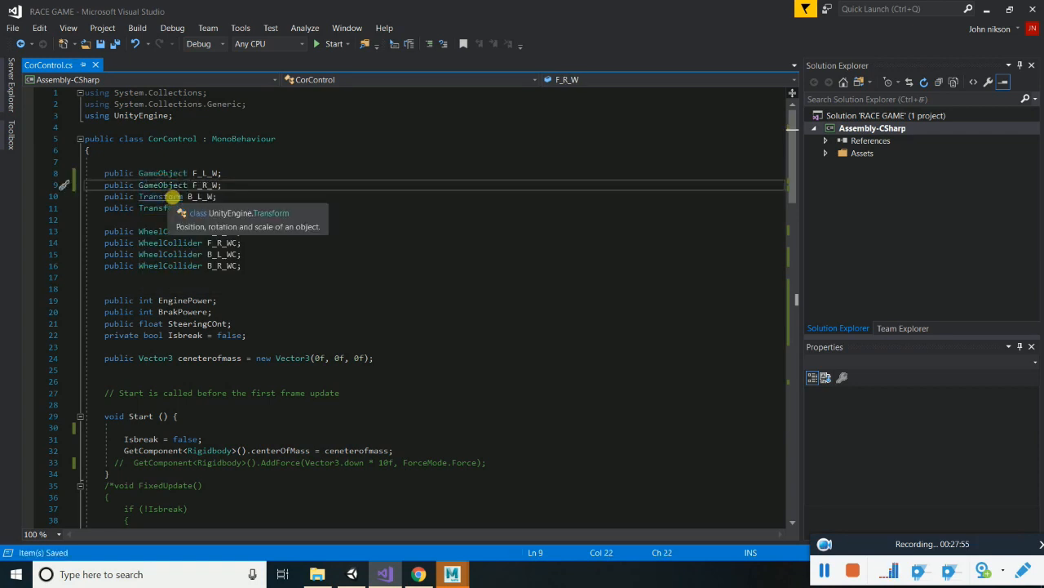
Review the Wheelrotation method, its call in Update, and the wheel variable declarations in CorControl.cs
{"action": "scroll", "coordinate": [231, 400], "scroll_direction": "down", "scroll_amount": 18}
{"action": "scroll", "coordinate": [232, 400], "scroll_direction": "down", "scroll_amount": 6}
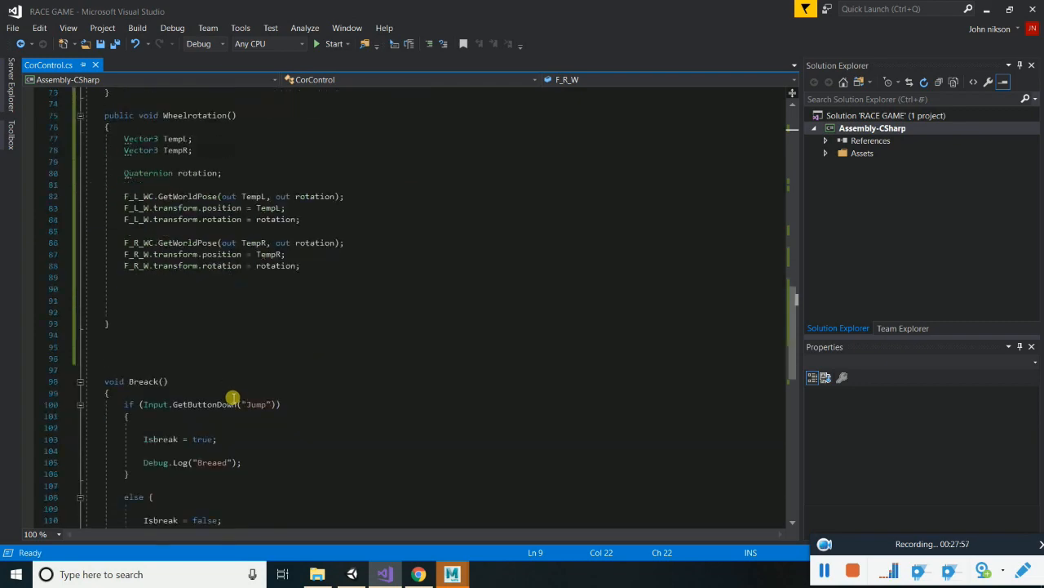
{"action": "scroll", "coordinate": [196, 359], "scroll_direction": "up", "scroll_amount": 3}
{"action": "left_click_drag", "start_coordinate": [125, 244], "coordinate": [384, 371]}
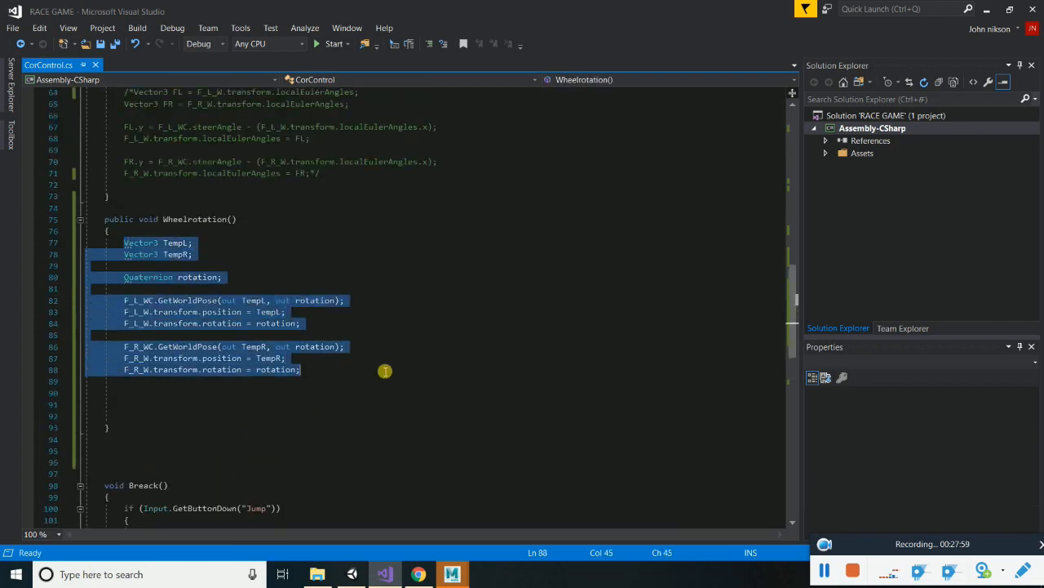
{"action": "scroll", "coordinate": [328, 424], "scroll_direction": "up", "scroll_amount": 4}
{"action": "scroll", "coordinate": [321, 414], "scroll_direction": "down", "scroll_amount": 6}
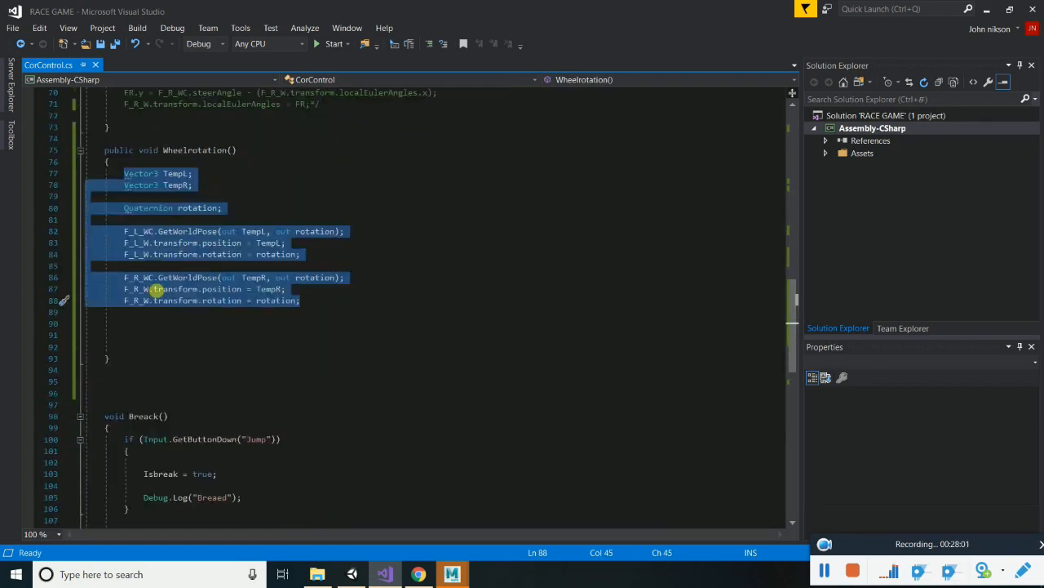
{"action": "scroll", "coordinate": [265, 281], "scroll_direction": "up", "scroll_amount": 20}
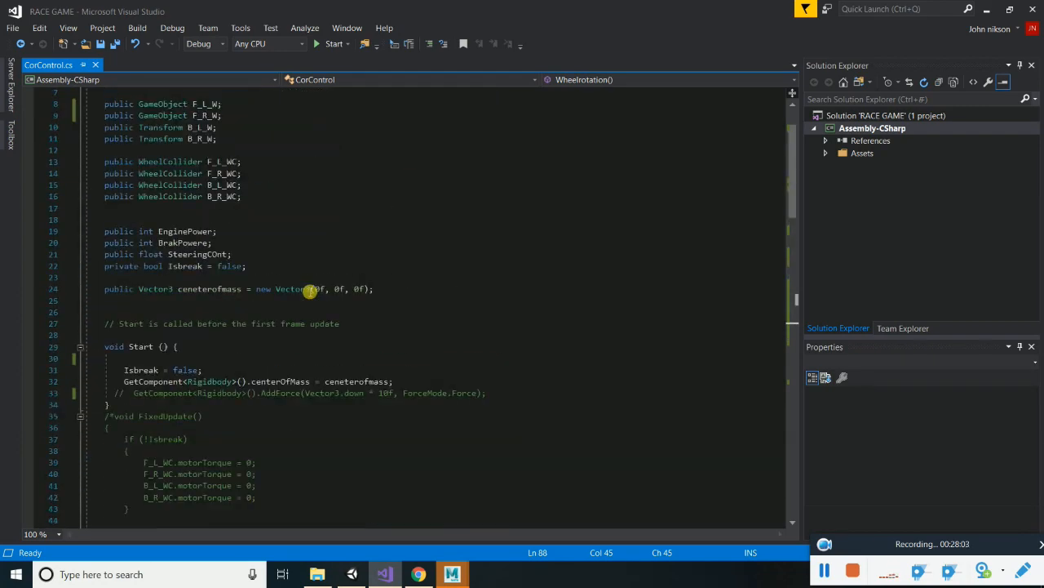
{"action": "scroll", "coordinate": [455, 336], "scroll_direction": "down", "scroll_amount": 10}
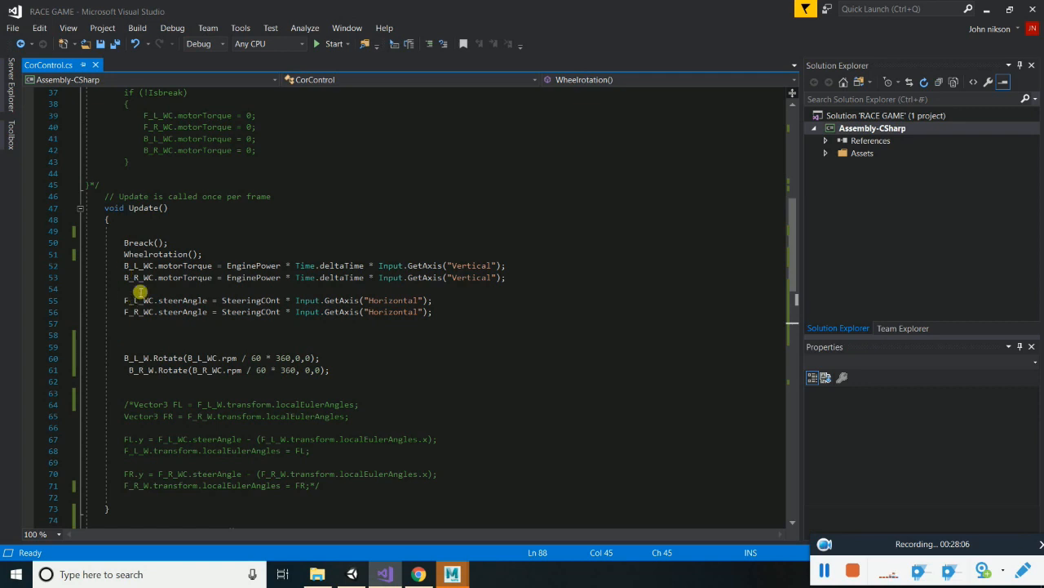
{"action": "scroll", "coordinate": [135, 302], "scroll_direction": "down", "scroll_amount": 7}
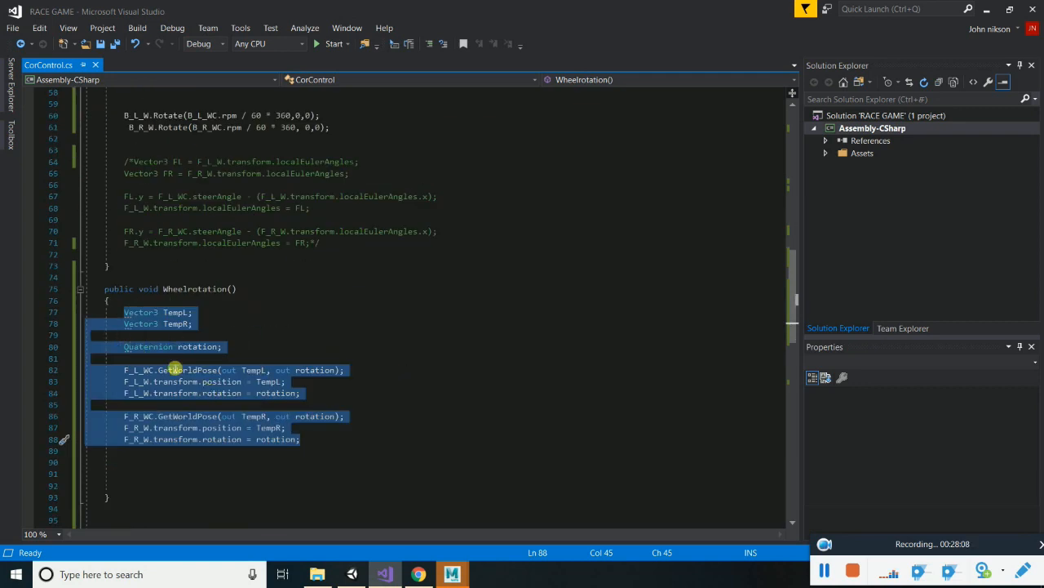
{"action": "scroll", "coordinate": [384, 437], "scroll_direction": "up", "scroll_amount": 19}
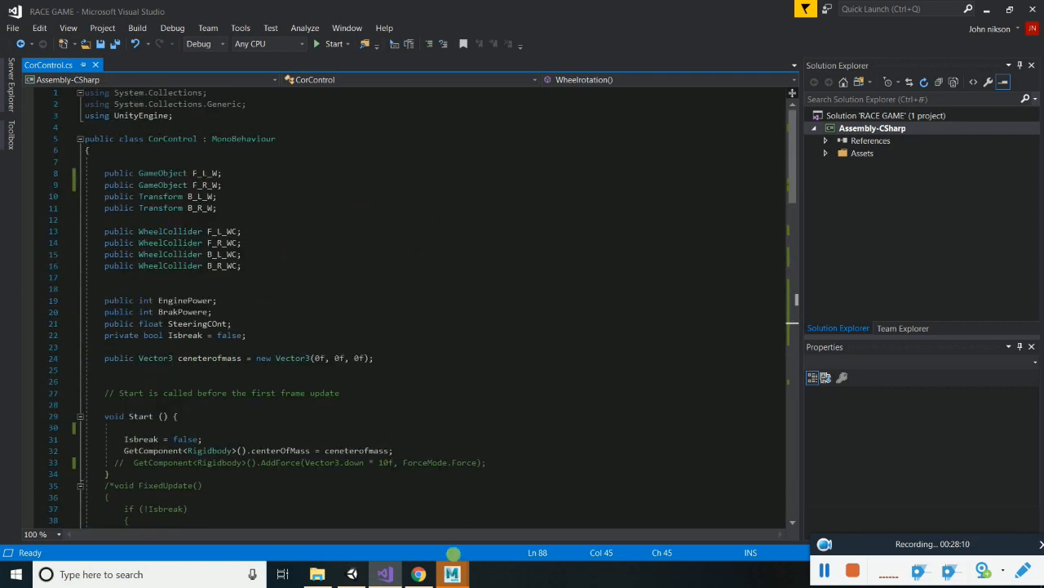
Close the Maya application together with its Output Window
{"action": "mouse_move", "coordinate": [454, 577]}
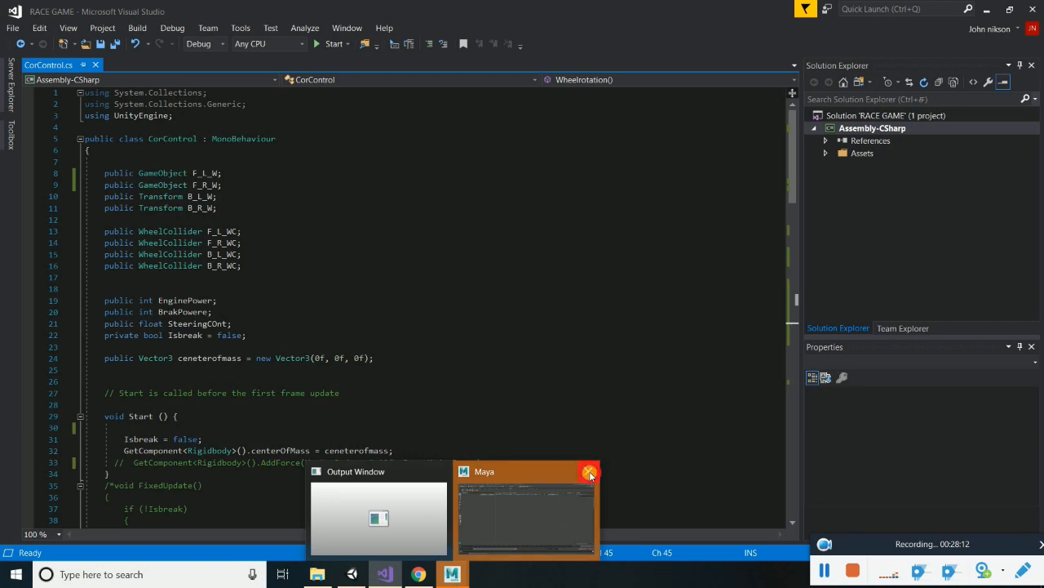
{"action": "left_click", "coordinate": [589, 474]}
{"action": "left_click", "coordinate": [499, 296]}
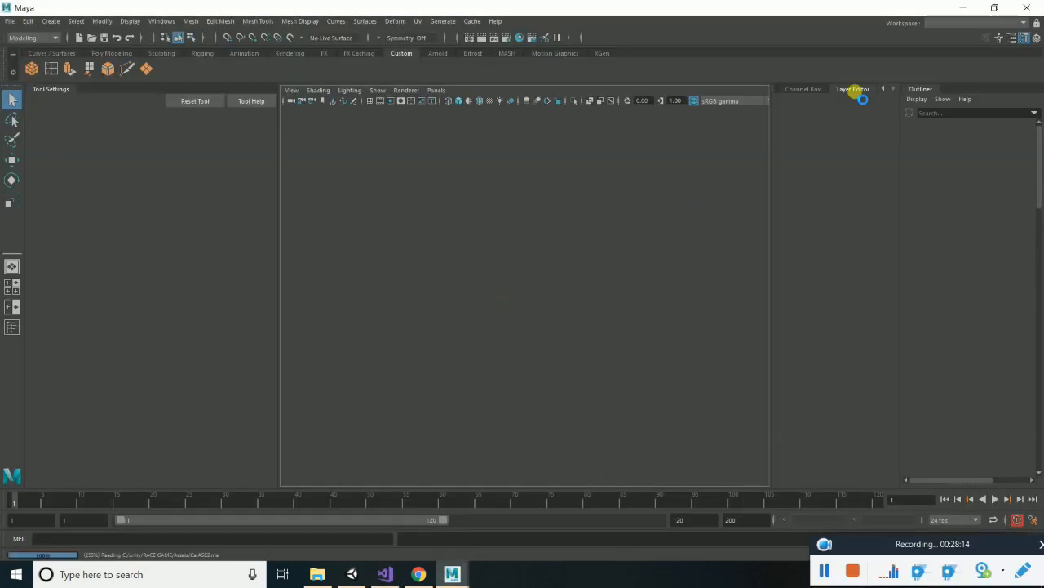
{"action": "left_click", "coordinate": [1028, 10]}
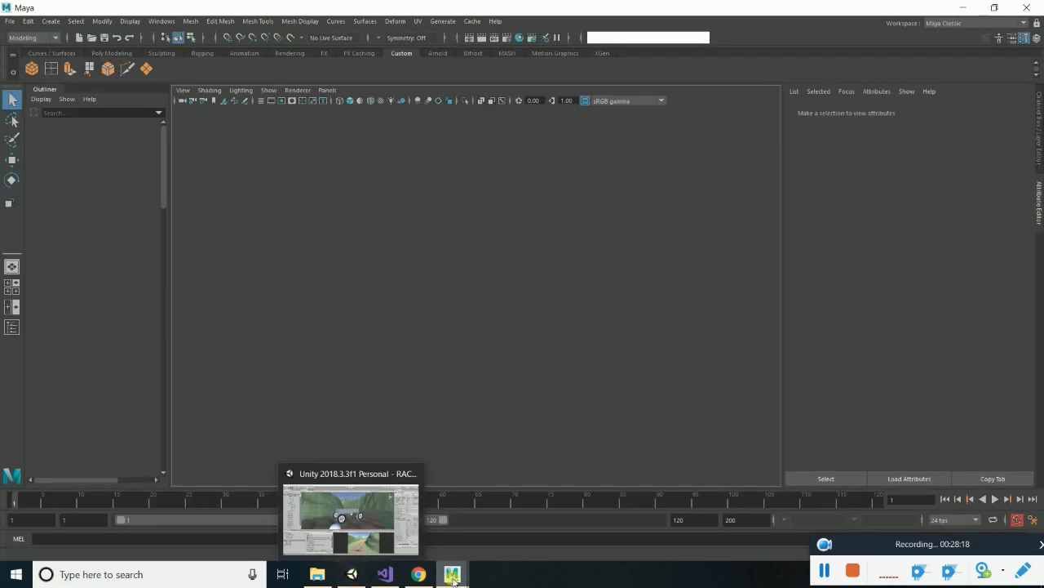
{"action": "mouse_move", "coordinate": [452, 574]}
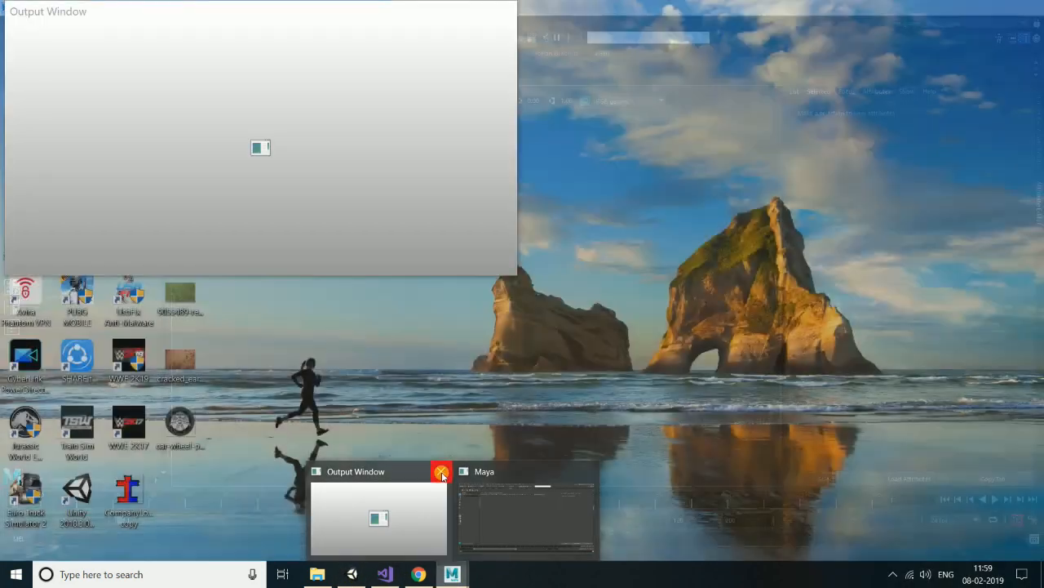
{"action": "left_click", "coordinate": [442, 473]}
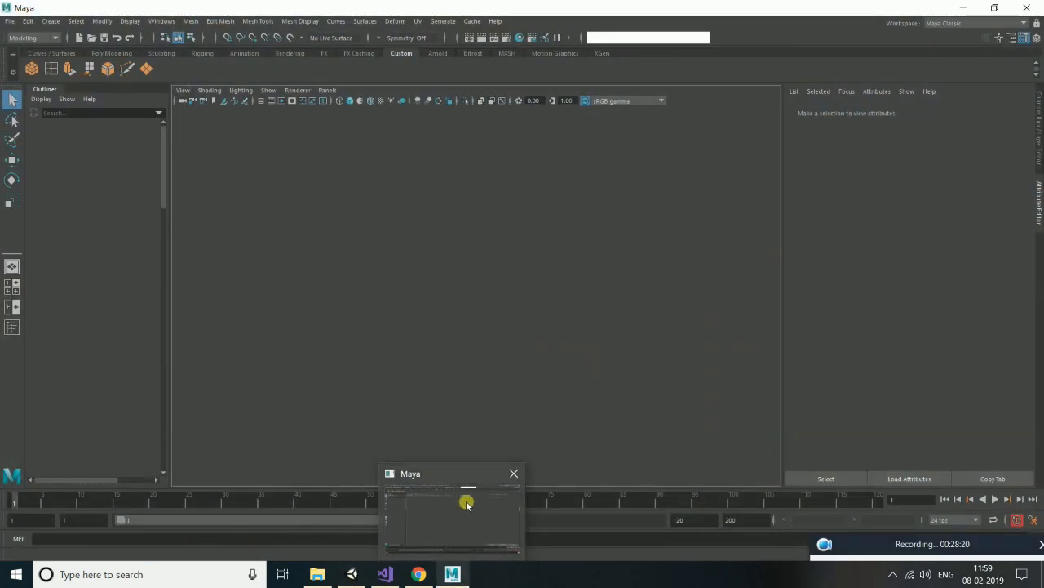
Save CorControl.cs in Visual Studio and switch back to Unity
{"action": "left_click", "coordinate": [351, 577]}
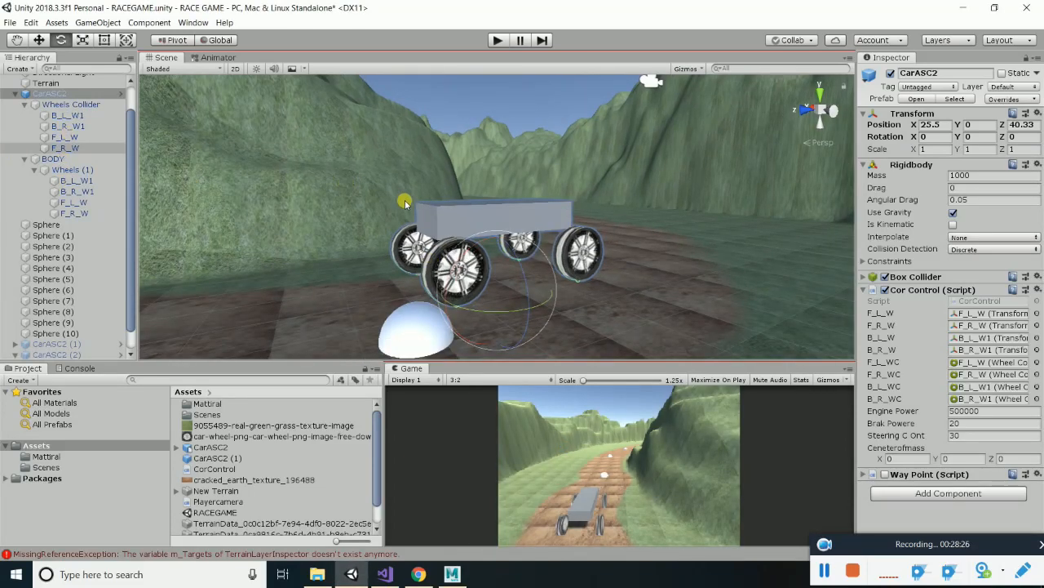
{"action": "left_click", "coordinate": [385, 574]}
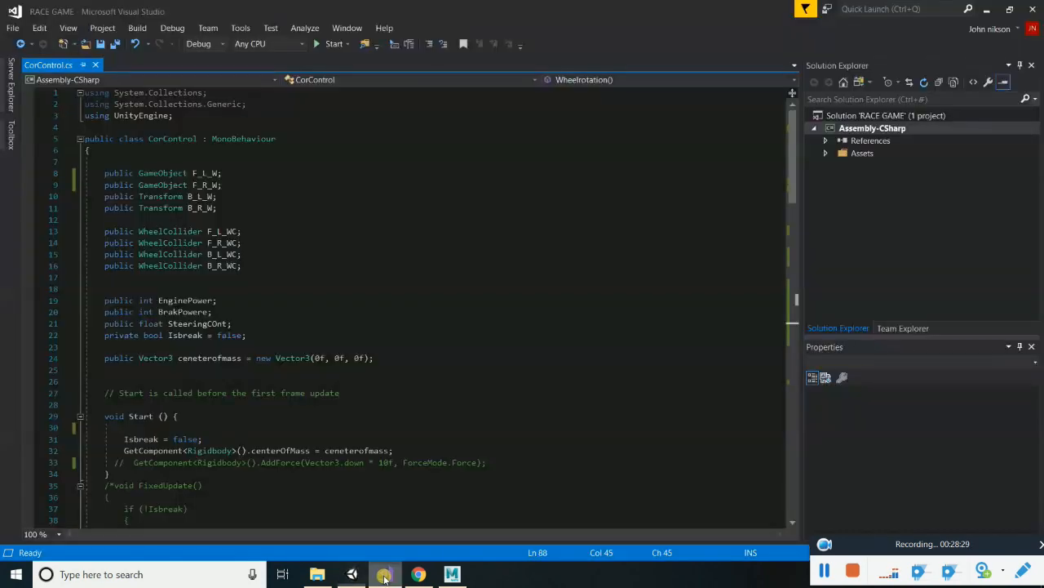
{"action": "left_click", "coordinate": [416, 199]}
{"action": "key", "text": "ctrl+s"}
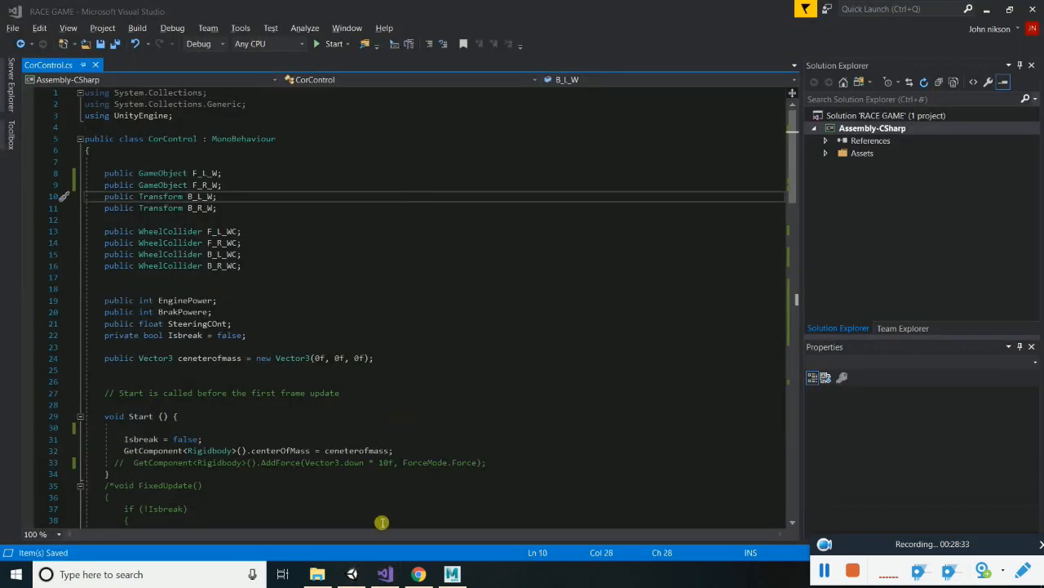
{"action": "left_click", "coordinate": [352, 574]}
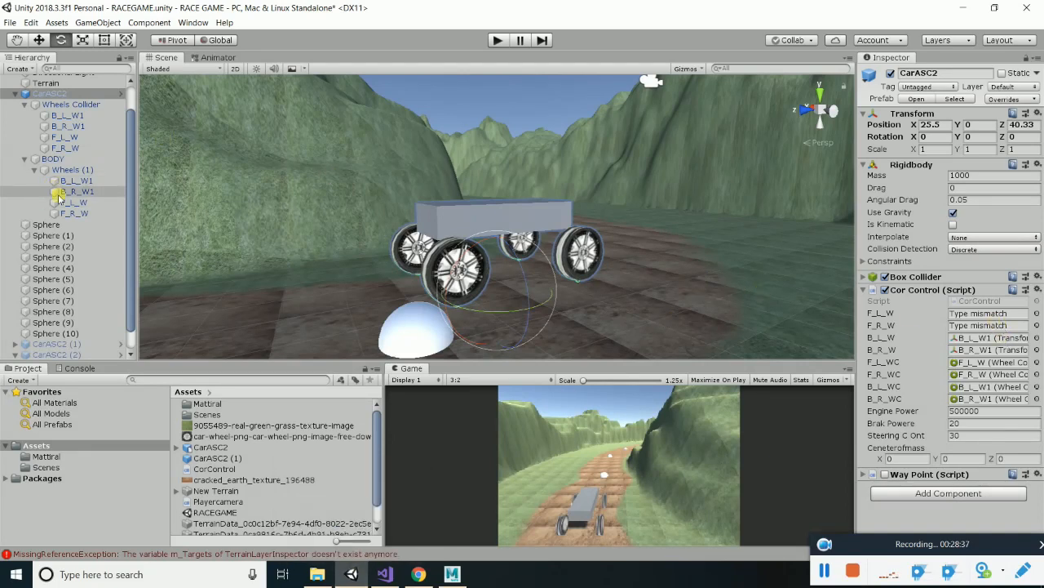
Assign the Wheels (1) meshes B_L_W1, B_R_W1, F_L_W and F_R_W to the matching B_L_W, B_R_W, F_L_W and F_R_W variables of CarASC2's Cor Control
{"action": "left_click_drag", "start_coordinate": [69, 181], "coordinate": [965, 341]}
{"action": "left_click_drag", "start_coordinate": [74, 193], "coordinate": [961, 339]}
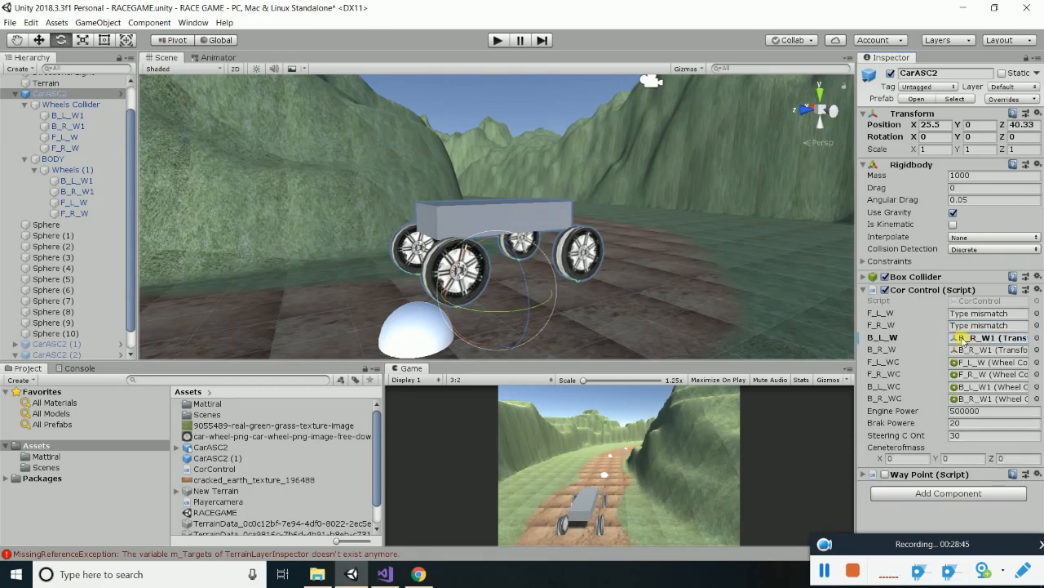
{"action": "left_click_drag", "start_coordinate": [73, 192], "coordinate": [987, 352]}
{"action": "left_click_drag", "start_coordinate": [75, 181], "coordinate": [968, 341]}
{"action": "left_click_drag", "start_coordinate": [79, 203], "coordinate": [968, 313]}
{"action": "left_click_drag", "start_coordinate": [71, 212], "coordinate": [995, 324]}
Run the game, test driving the car with Engine Power set to 50000, and stop play mode
{"action": "scroll", "coordinate": [617, 199], "scroll_direction": "down", "scroll_amount": 3}
{"action": "scroll", "coordinate": [617, 198], "scroll_direction": "up", "scroll_amount": 1}
{"action": "left_click_drag", "start_coordinate": [646, 226], "coordinate": [563, 170], "text": "alt"}
{"action": "left_click", "coordinate": [496, 41]}
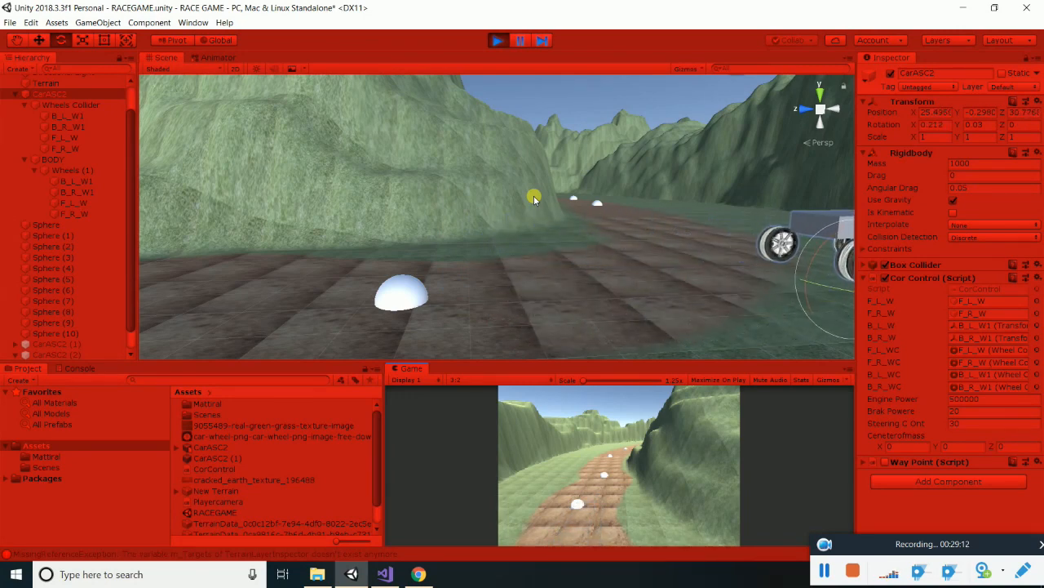
{"action": "left_click", "coordinate": [987, 407]}
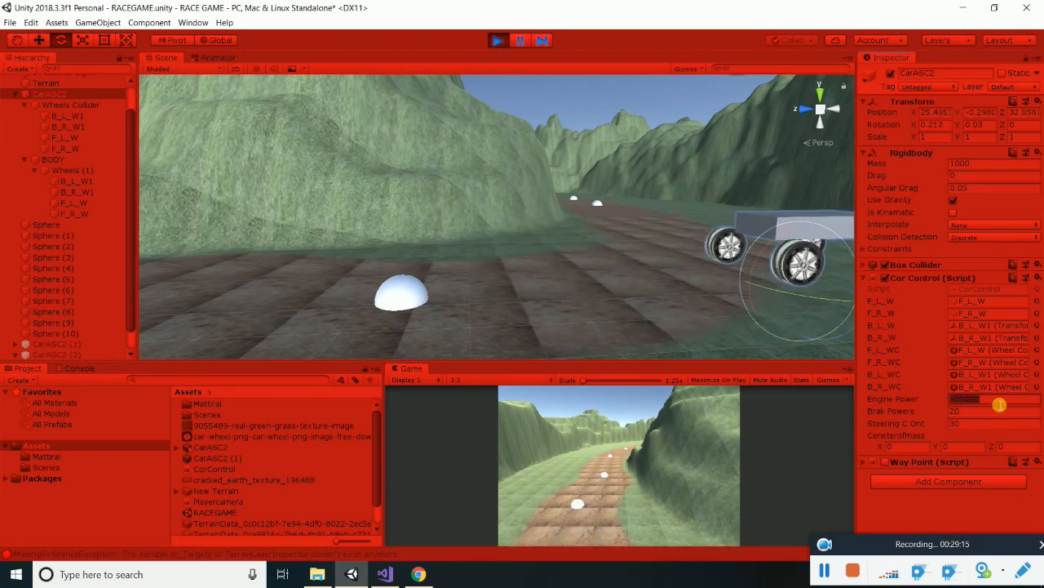
{"action": "type", "text": "50000"}
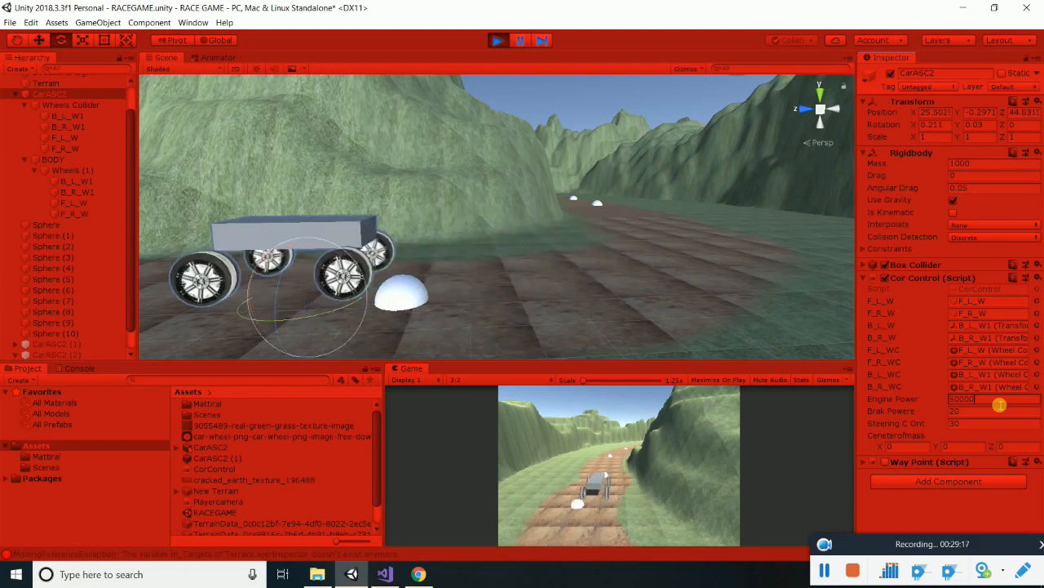
{"action": "left_click", "coordinate": [669, 458]}
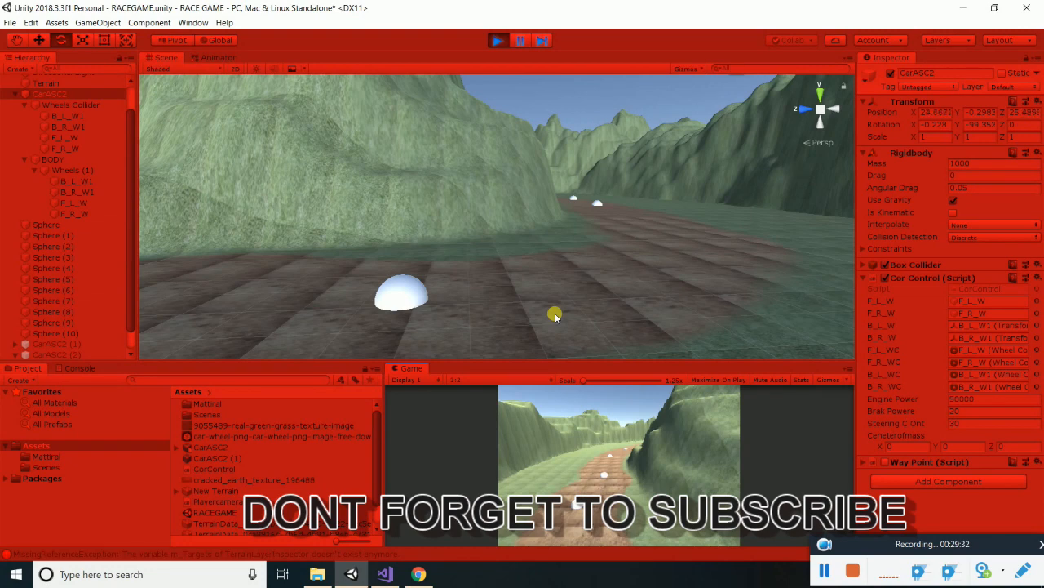
{"action": "scroll", "coordinate": [555, 317], "scroll_direction": "down", "scroll_amount": 1}
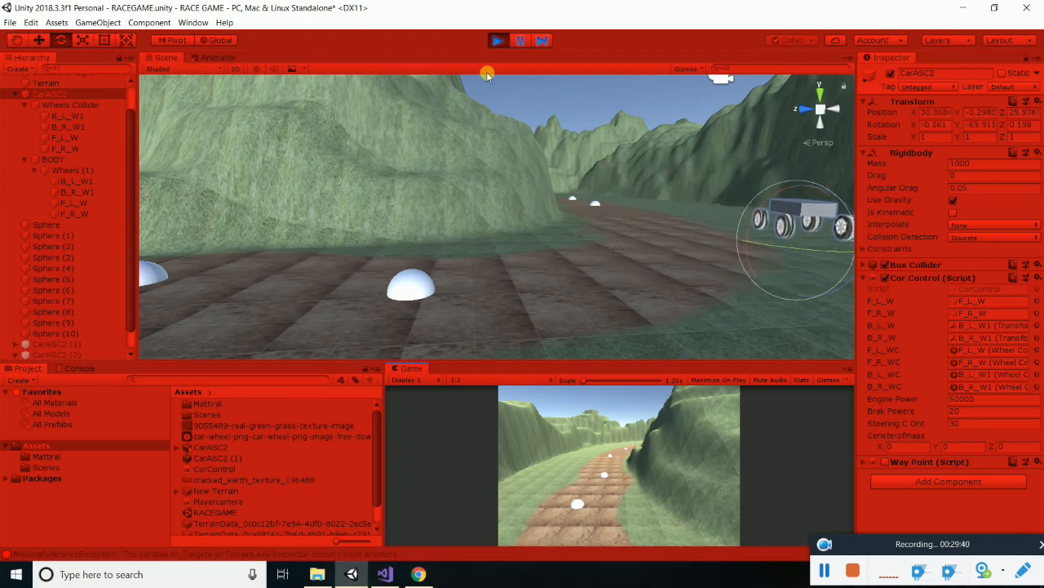
{"action": "left_click", "coordinate": [497, 41]}
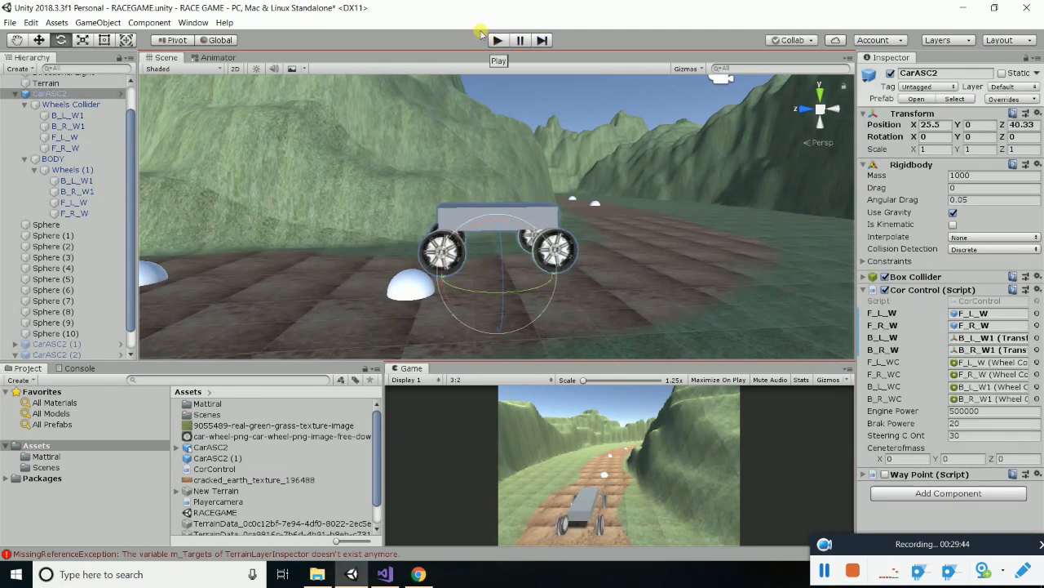
Collapse BODY, CarASC2 and CarASC2 (2) in the scene hierarchy
{"action": "scroll", "coordinate": [481, 182], "scroll_direction": "down", "scroll_amount": 6}
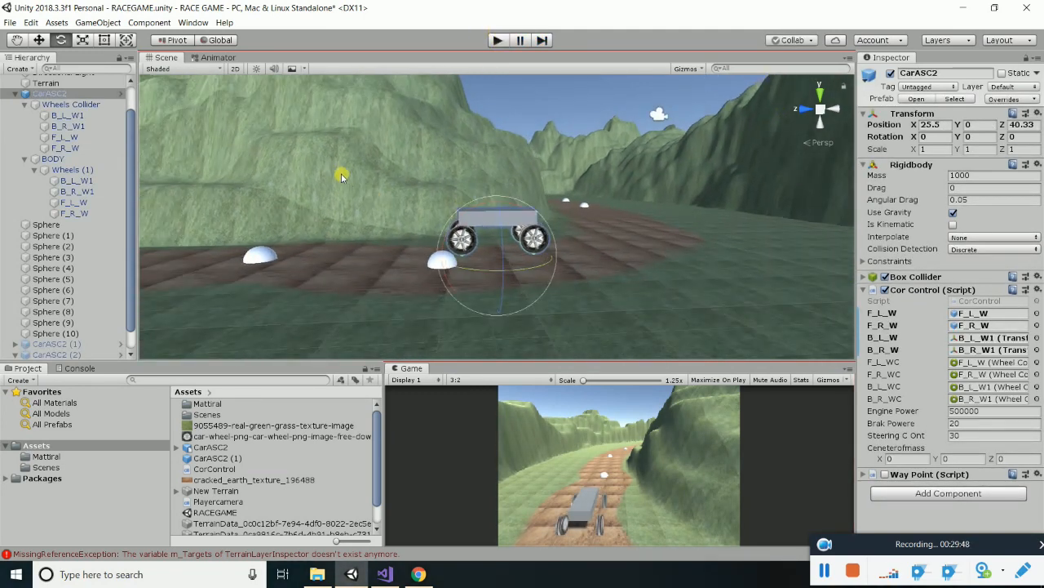
{"action": "left_click_drag", "start_coordinate": [342, 177], "coordinate": [432, 320], "text": "alt"}
{"action": "left_click", "coordinate": [24, 159]}
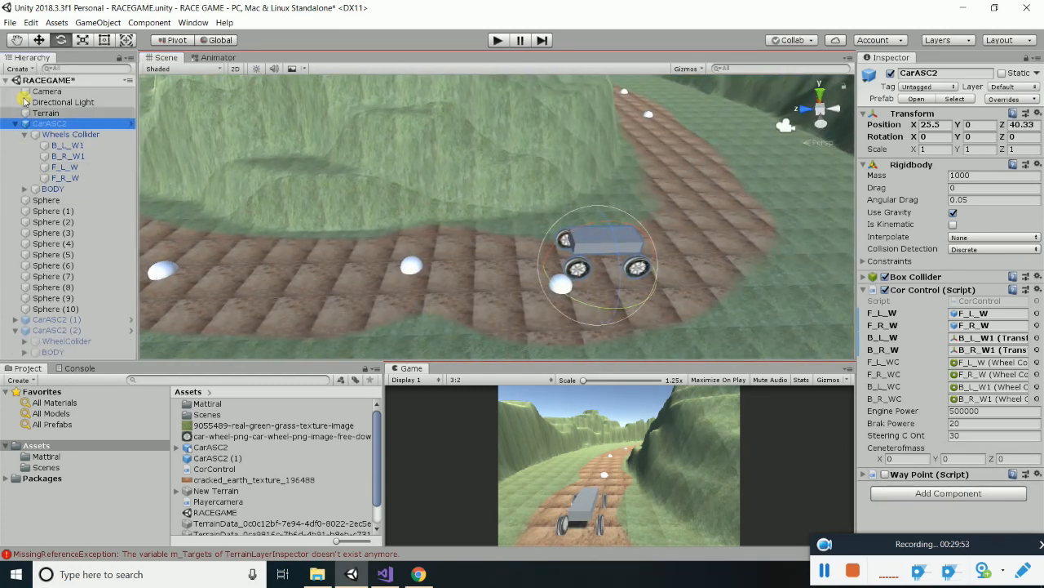
{"action": "left_click", "coordinate": [16, 123]}
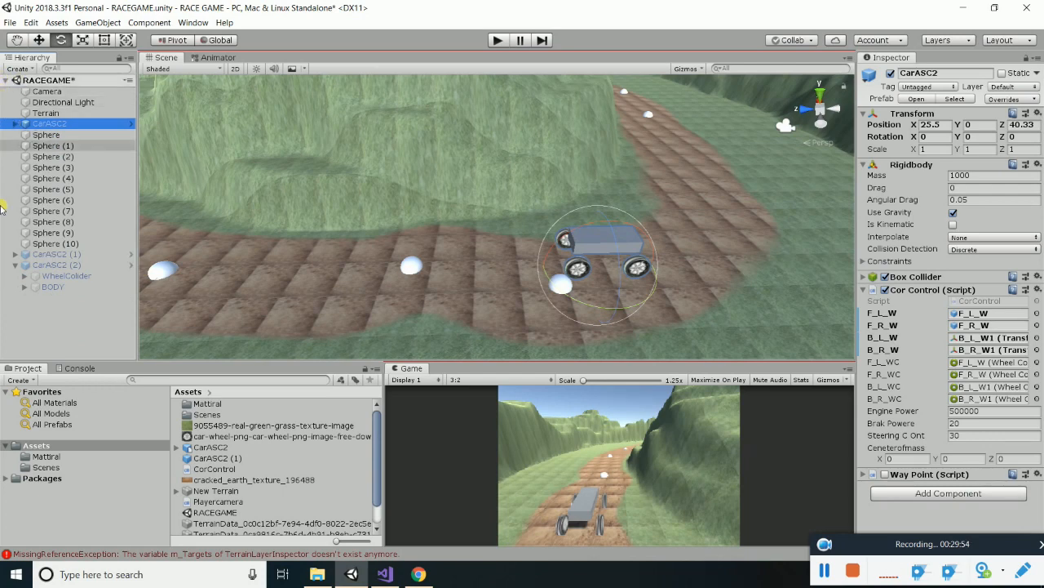
{"action": "left_click", "coordinate": [16, 265]}
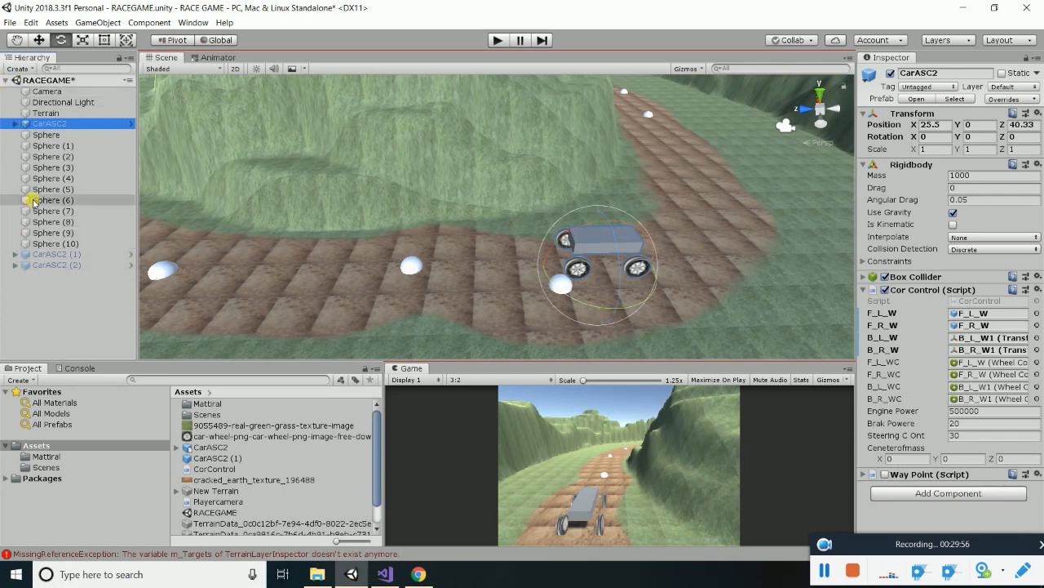
Create a cylinder 3D object and set its Z rotation to 90
{"action": "right_click", "coordinate": [91, 315]}
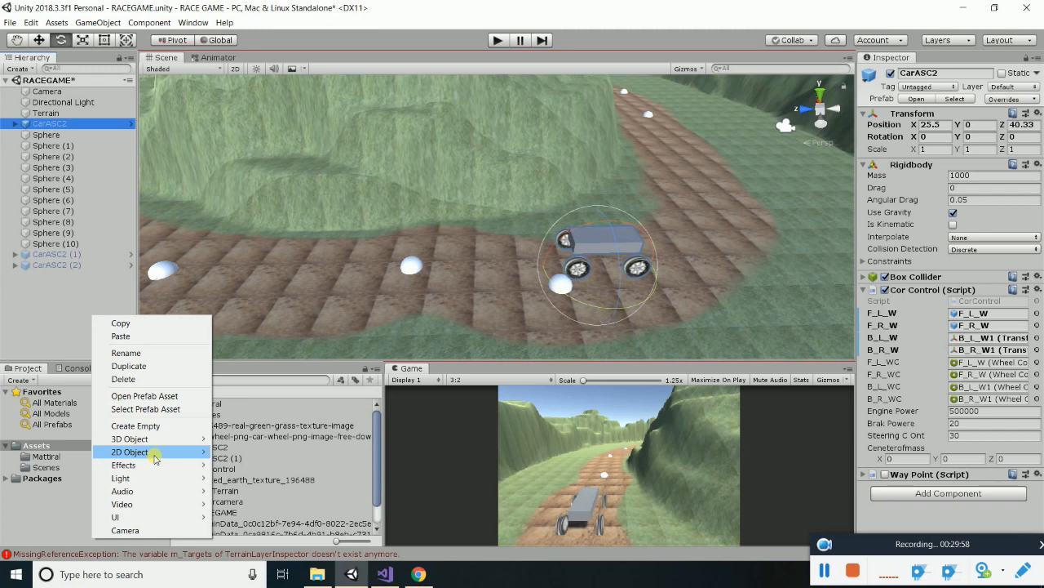
{"action": "mouse_move", "coordinate": [134, 438]}
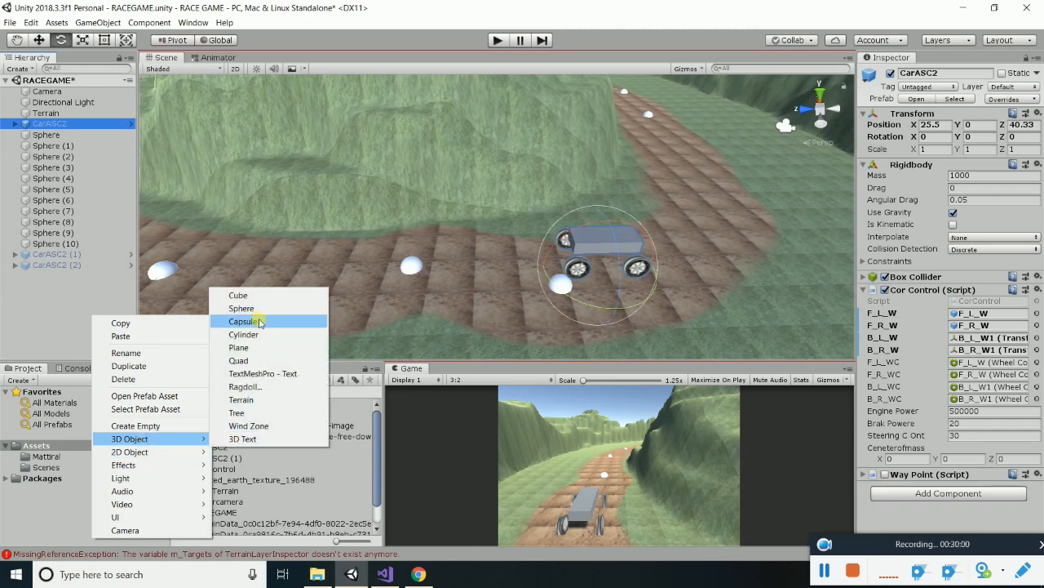
{"action": "left_click", "coordinate": [260, 333]}
{"action": "left_click_drag", "start_coordinate": [497, 215], "coordinate": [503, 227]}
{"action": "left_click", "coordinate": [1025, 125]}
{"action": "type", "text": "90"}
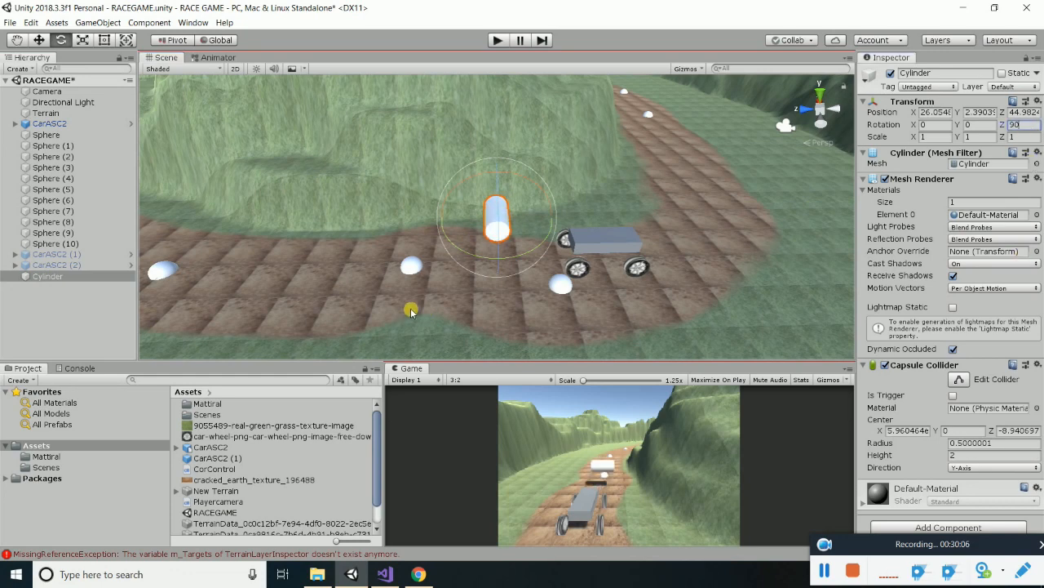
Place the cylinder across the track at about X 24.1, Y -0.25 and stretch its Y scale to about 5.91
{"action": "left_click_drag", "start_coordinate": [450, 245], "coordinate": [718, 261], "text": "alt"}
{"action": "key", "text": "w"}
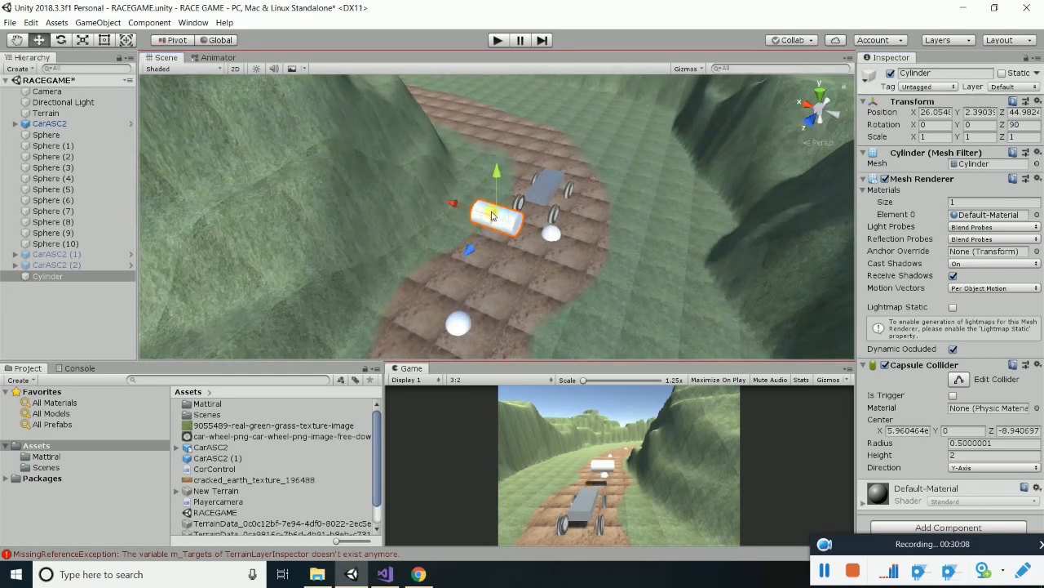
{"action": "left_click_drag", "start_coordinate": [500, 187], "coordinate": [504, 234]}
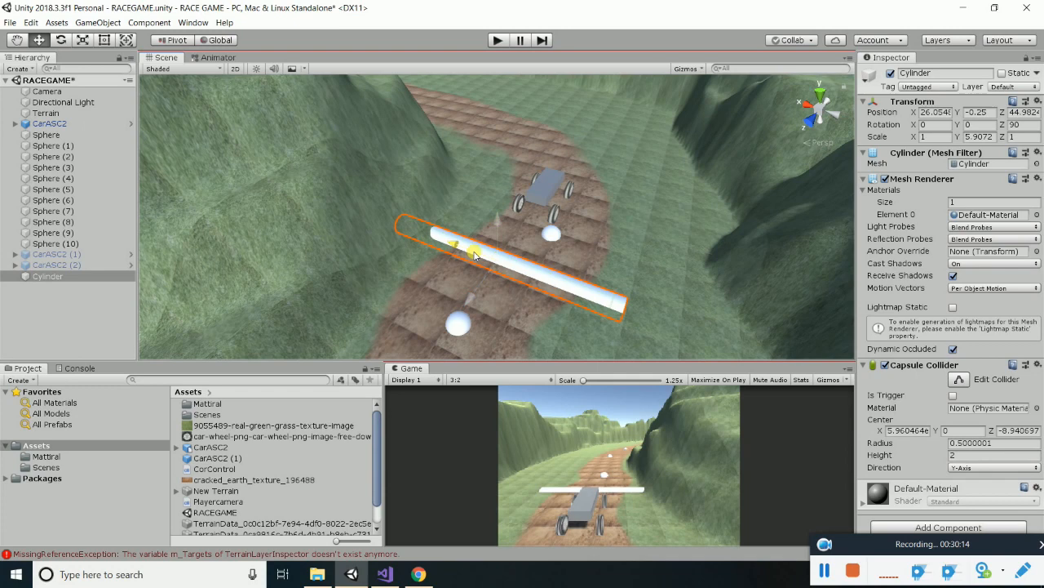
{"action": "left_click_drag", "start_coordinate": [625, 295], "coordinate": [433, 255], "text": "alt"}
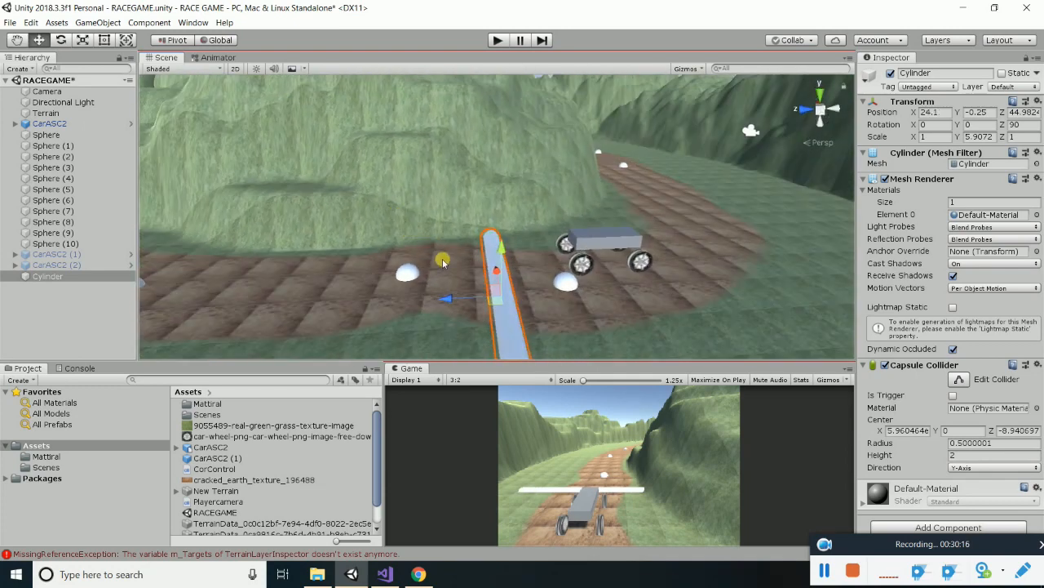
Duplicate the cylinder four times and space the copies along the track, the last at about Z 51.91
{"action": "key", "text": "ctrl+d"}
{"action": "left_click_drag", "start_coordinate": [433, 300], "coordinate": [263, 305]}
{"action": "key", "text": "ctrl+d"}
{"action": "key", "text": "ctrl+d"}
{"action": "key", "text": "ctrl+d"}
Move CarASC2 sideways to X 23.56 so it lines up with the cylinder bumps on the track
{"action": "scroll", "coordinate": [436, 288], "scroll_direction": "down", "scroll_amount": 1}
{"action": "left_click_drag", "start_coordinate": [435, 296], "coordinate": [296, 394], "text": "alt"}
{"action": "scroll", "coordinate": [436, 249], "scroll_direction": "up", "scroll_amount": 3}
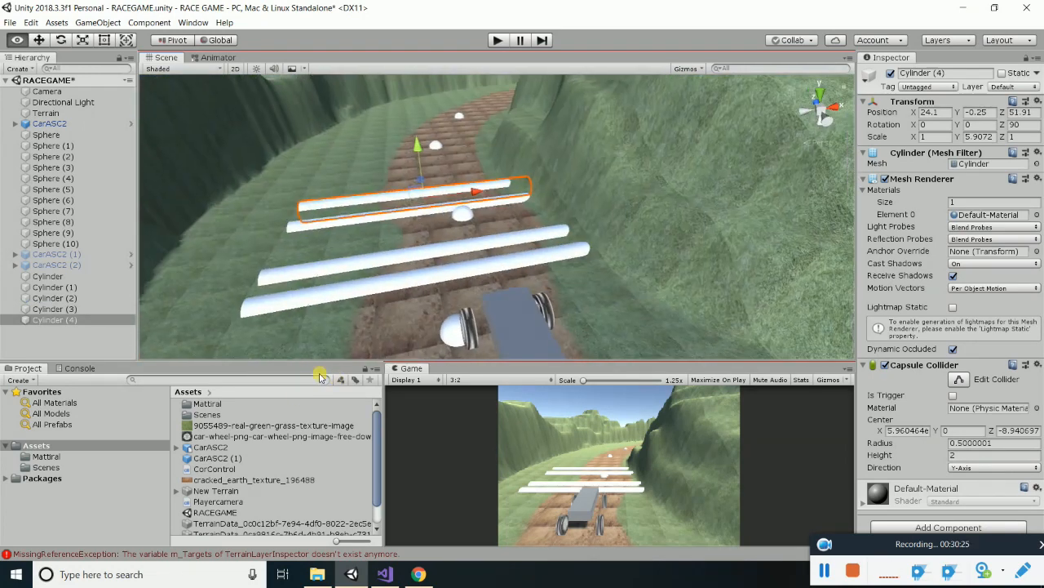
{"action": "left_click", "coordinate": [57, 128]}
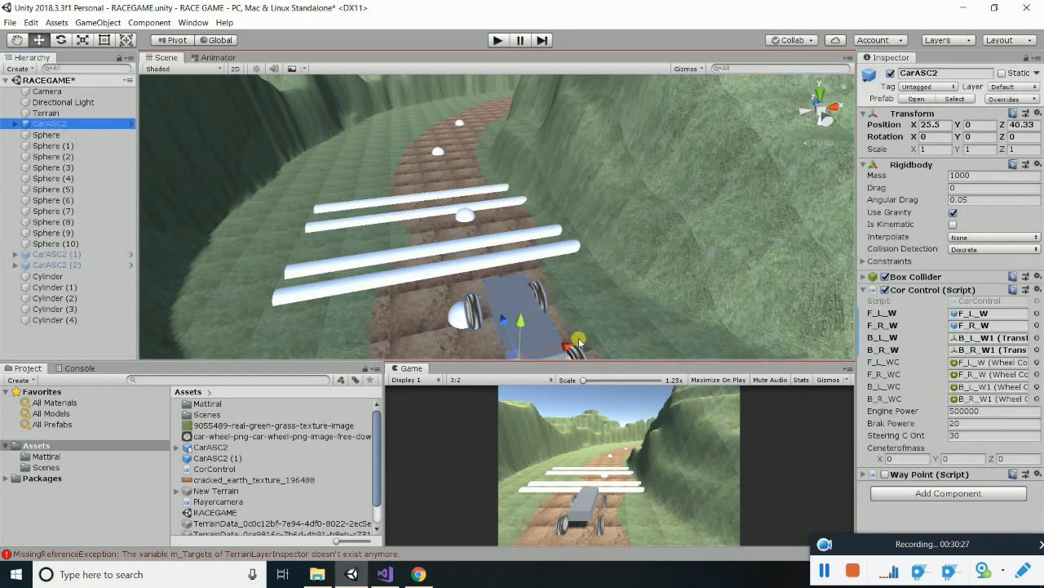
{"action": "left_click_drag", "start_coordinate": [572, 344], "coordinate": [510, 337], "text": "alt"}
{"action": "left_click_drag", "start_coordinate": [341, 319], "coordinate": [617, 225], "text": "alt"}
{"action": "scroll", "coordinate": [622, 289], "scroll_direction": "up", "scroll_amount": 2}
{"action": "middle_click_drag", "start_coordinate": [623, 289], "coordinate": [596, 316]}
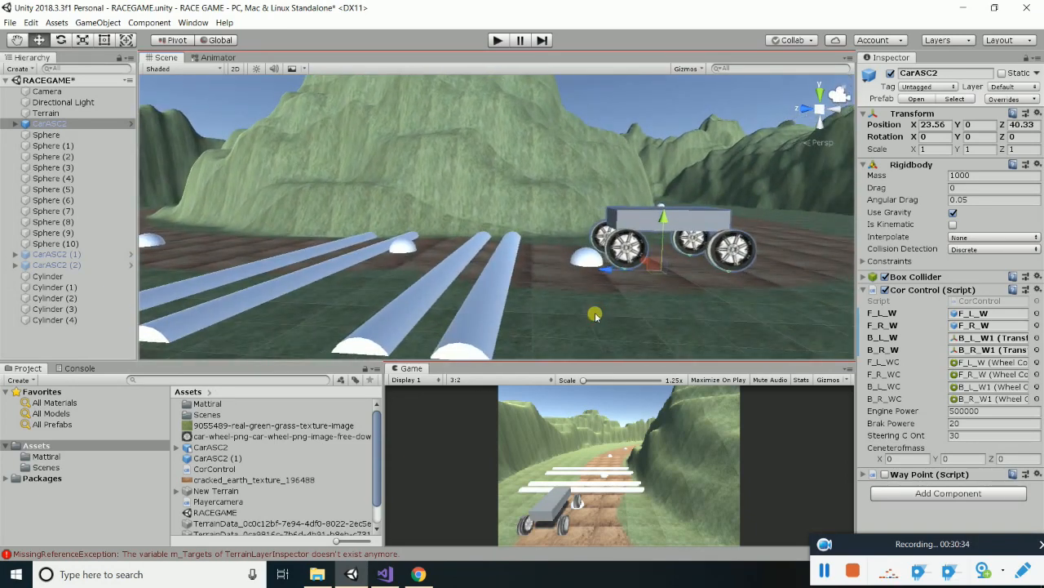
Start play mode and set CarASC2's Engine Power to 50000 in the Cor Control script
{"action": "left_click", "coordinate": [495, 41]}
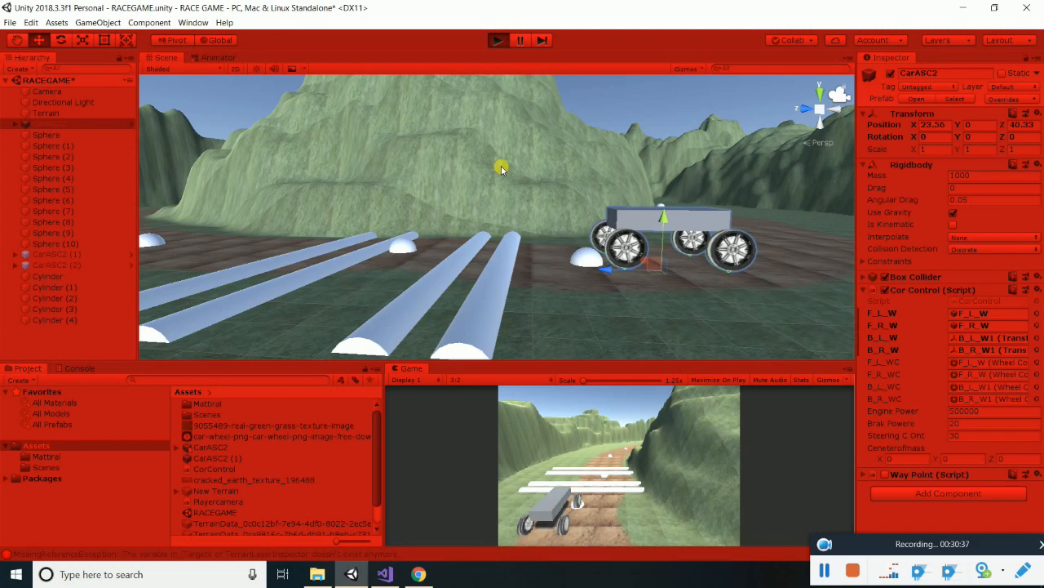
{"action": "left_click", "coordinate": [993, 401]}
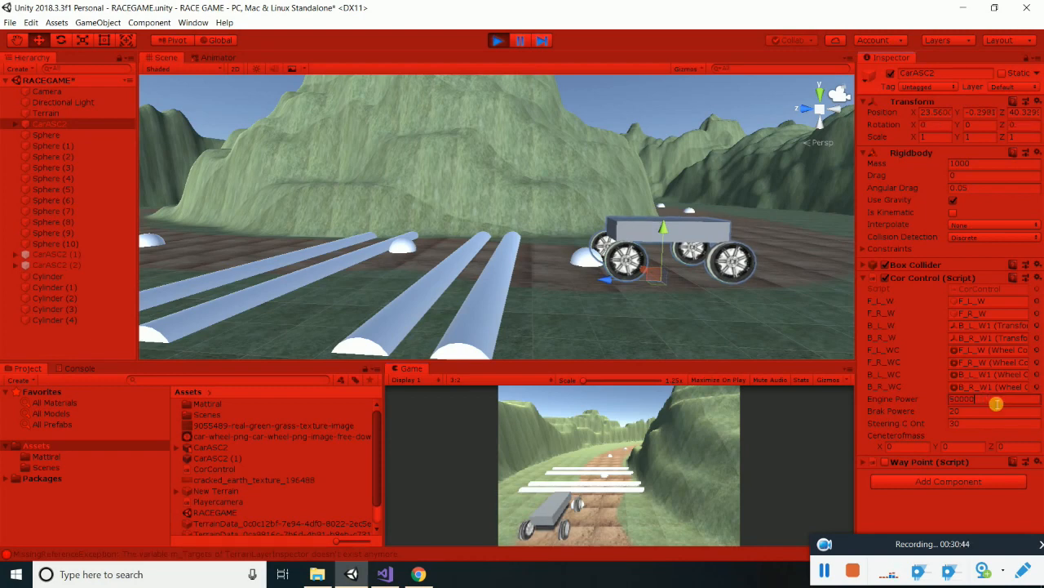
Test-drive with all four wheel colliders selected and try a suspension Spring of 70000 and Damper of 3500
{"action": "left_click", "coordinate": [17, 124]}
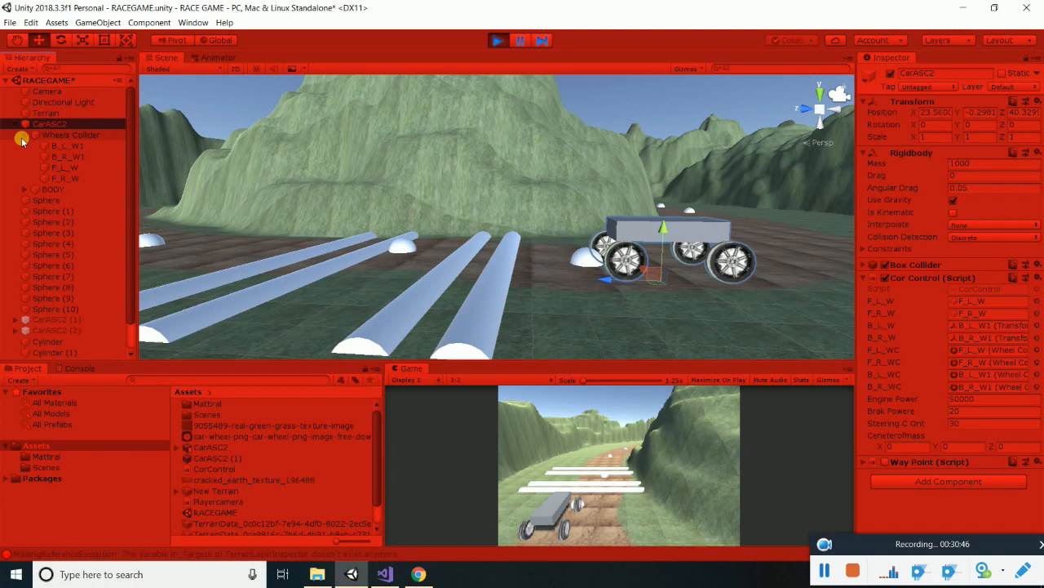
{"action": "left_click", "coordinate": [64, 146]}
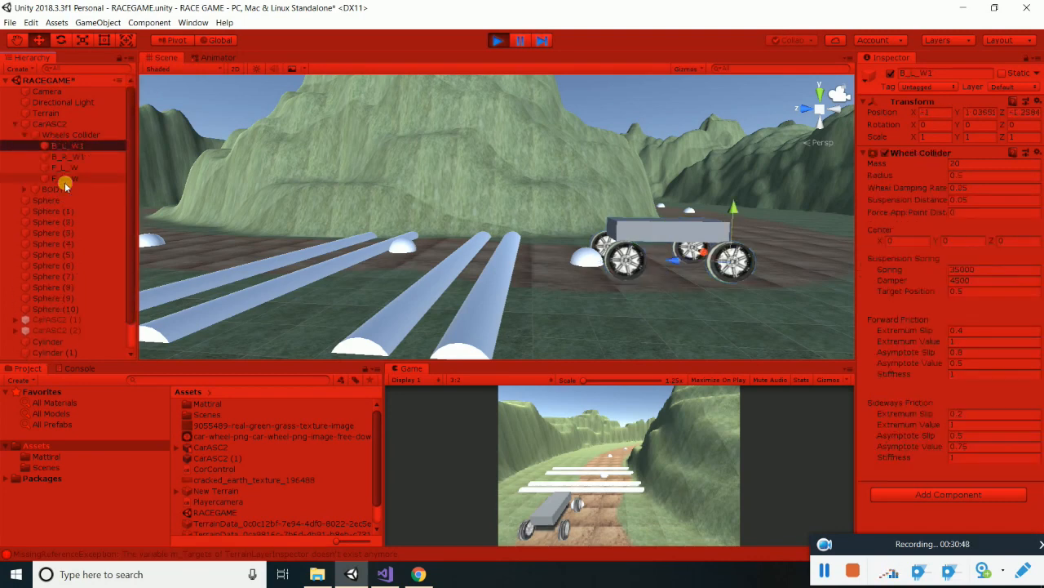
{"action": "left_click", "coordinate": [66, 179], "text": "shift"}
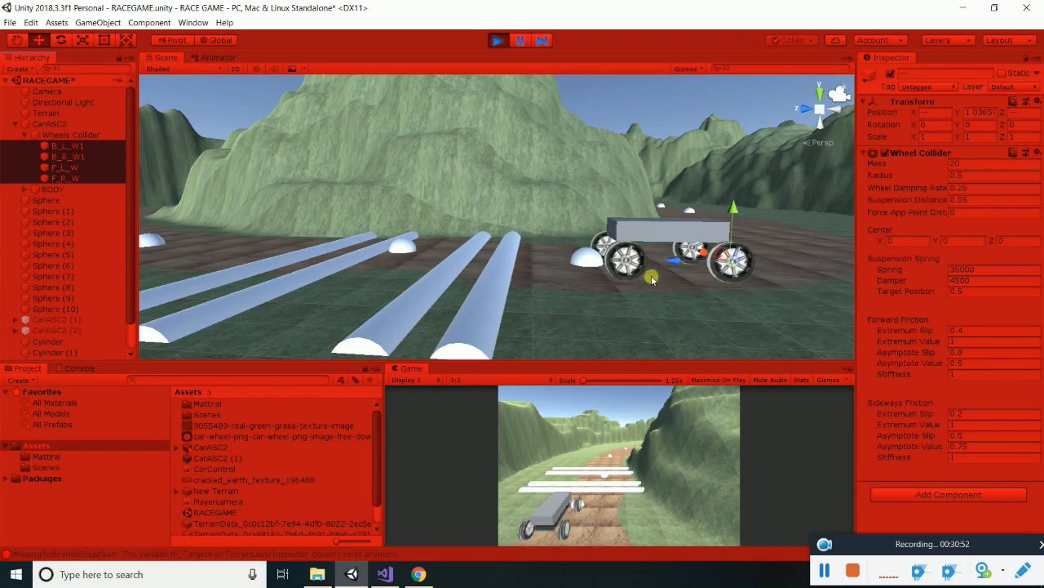
{"action": "left_click", "coordinate": [630, 415]}
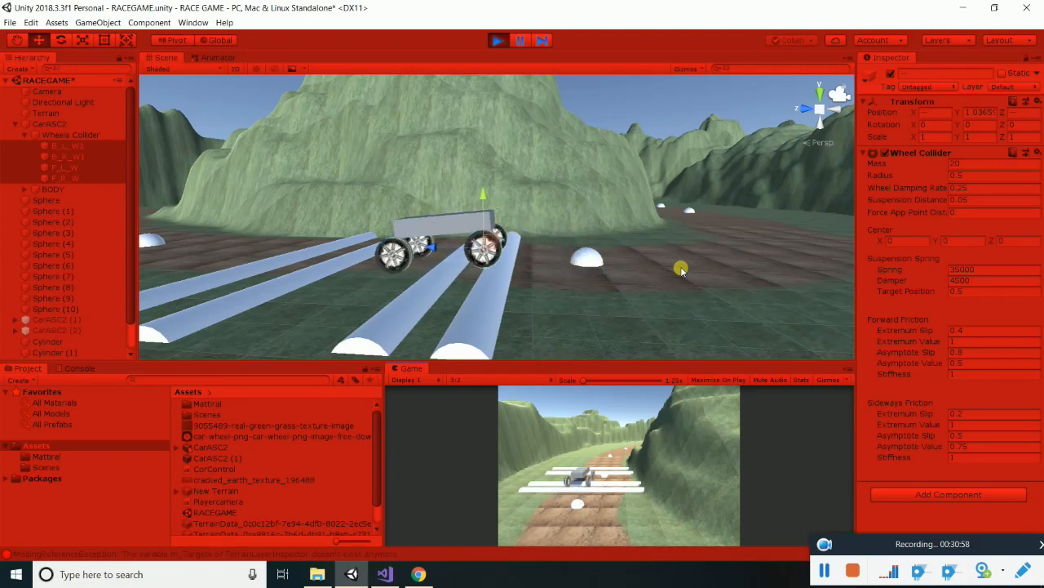
{"action": "key", "text": "Down"}
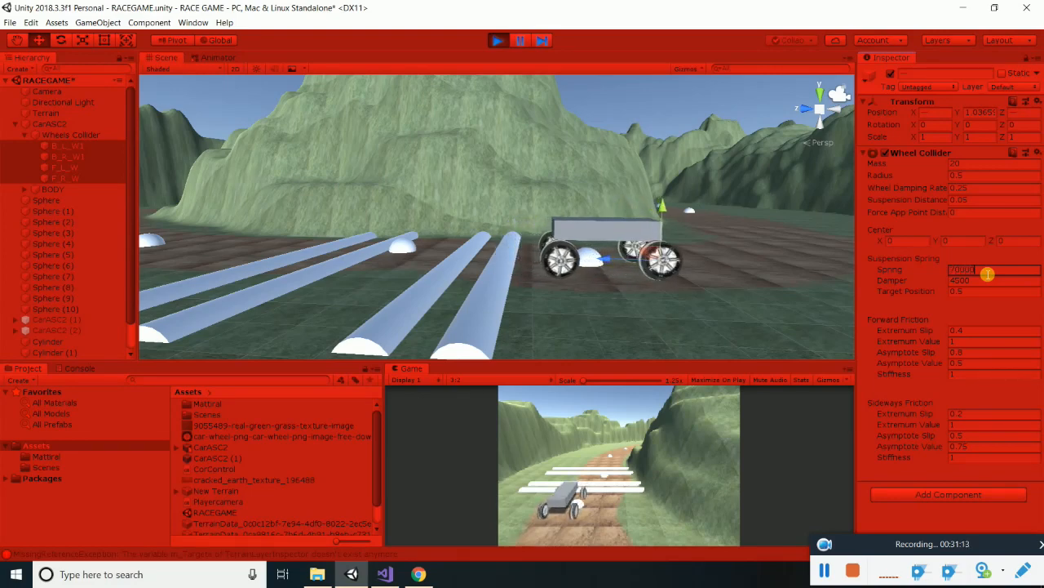
{"action": "left_click", "coordinate": [987, 280]}
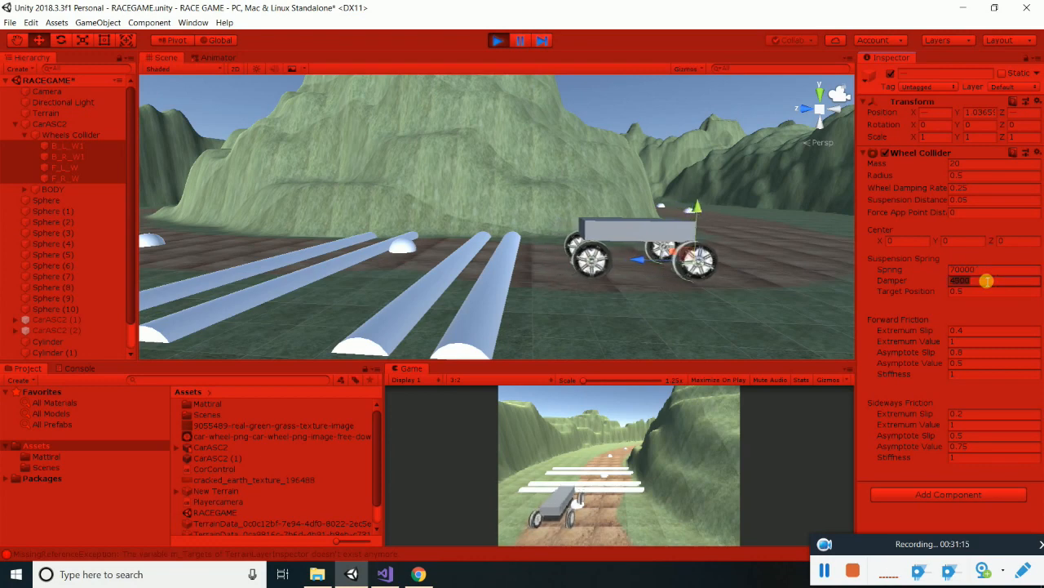
{"action": "type", "text": "3500"}
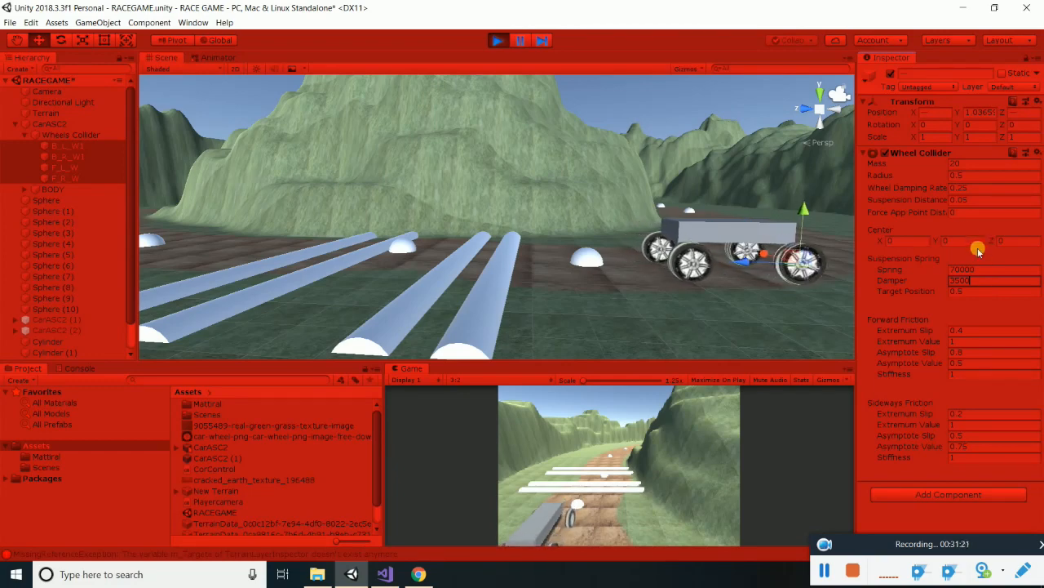
Reselect the four wheel colliders, drive the car again and try a Suspension Distance of 0.3
{"action": "left_click", "coordinate": [806, 302]}
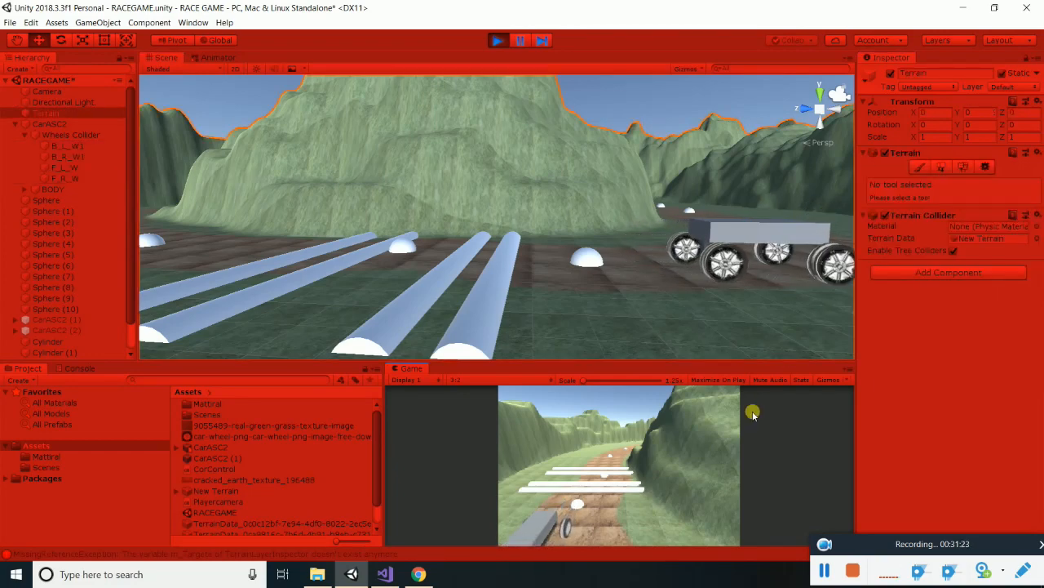
{"action": "left_click", "coordinate": [66, 146]}
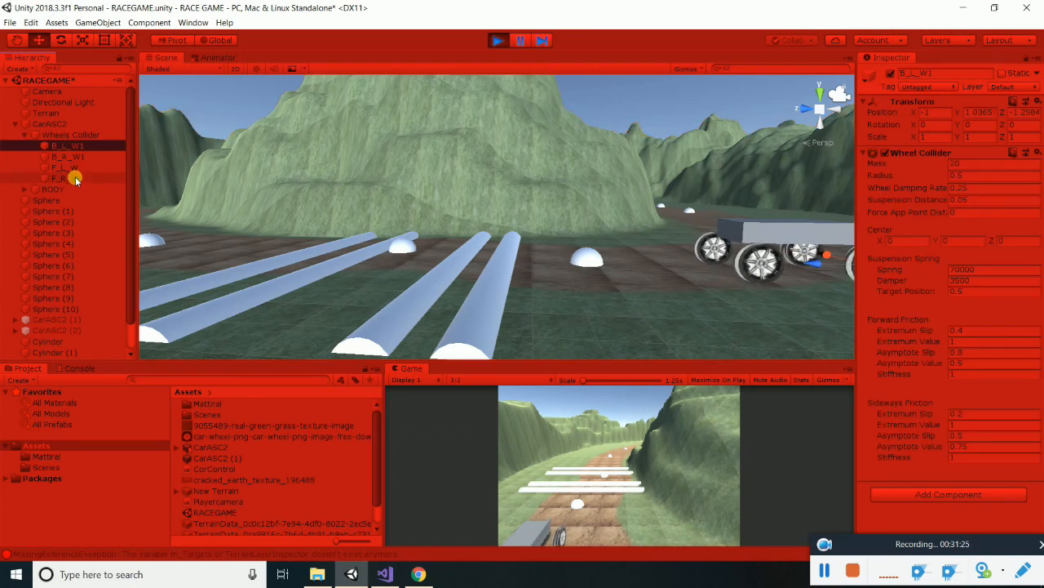
{"action": "left_click", "coordinate": [75, 176], "text": "shift"}
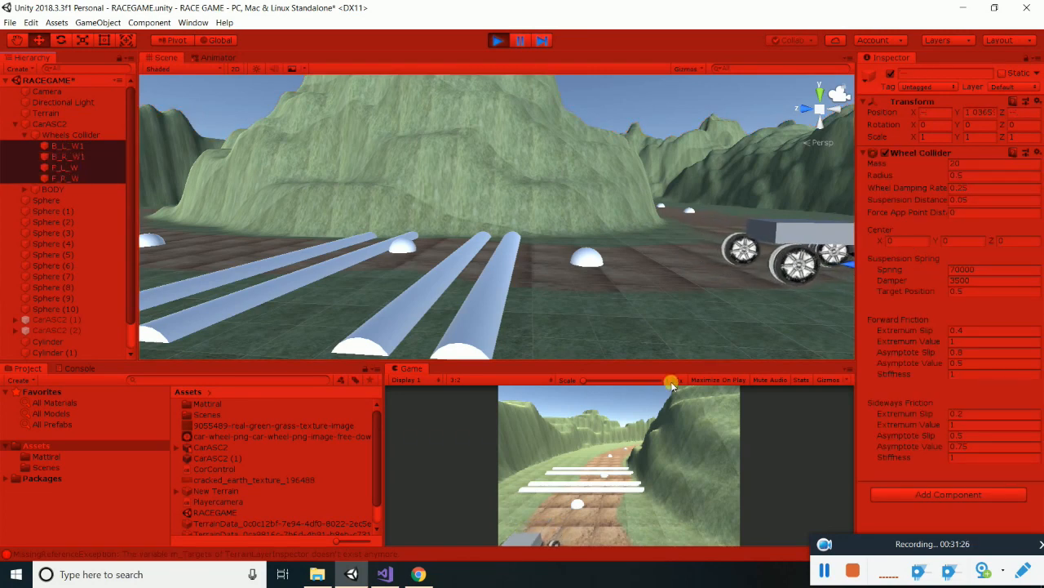
{"action": "left_click", "coordinate": [672, 383]}
{"action": "key", "text": "Up"}
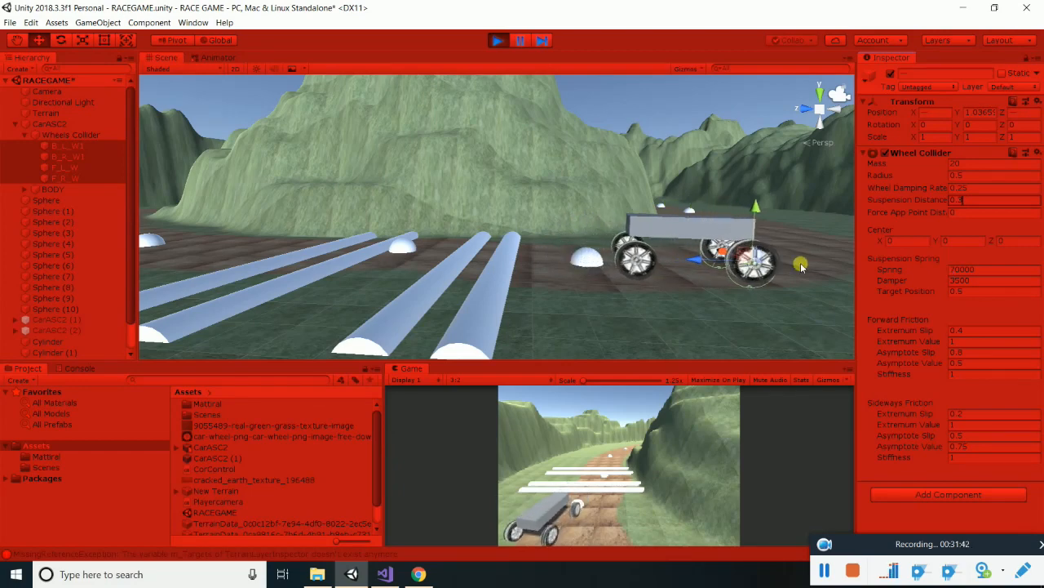
Examine up close how the wheel meshes sit against the four selected wheel colliders while driving
{"action": "scroll", "coordinate": [797, 273], "scroll_direction": "up", "scroll_amount": 2}
{"action": "middle_click_drag", "start_coordinate": [792, 278], "coordinate": [580, 252]}
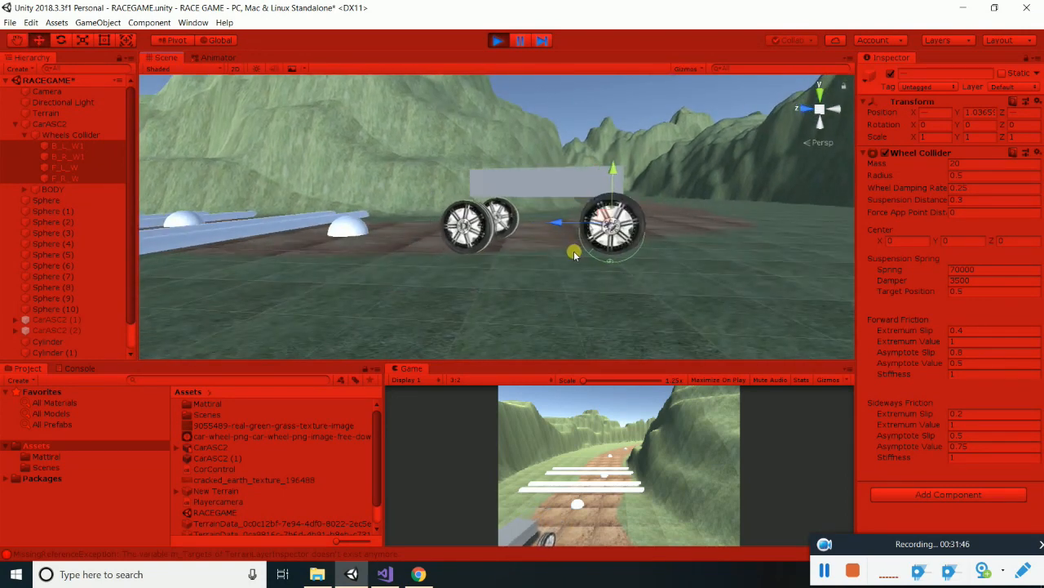
{"action": "left_click", "coordinate": [573, 301]}
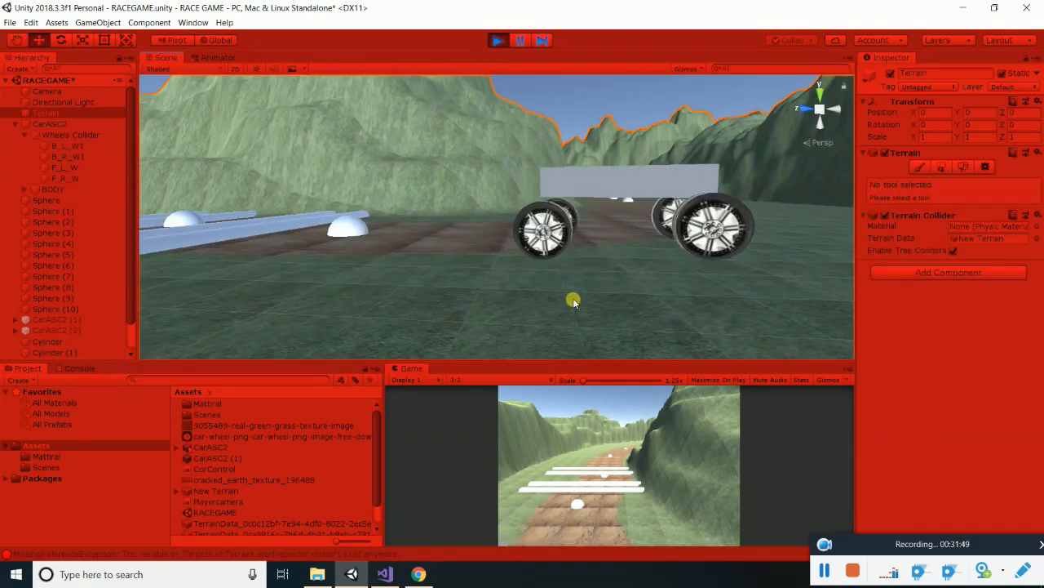
{"action": "left_click", "coordinate": [57, 145]}
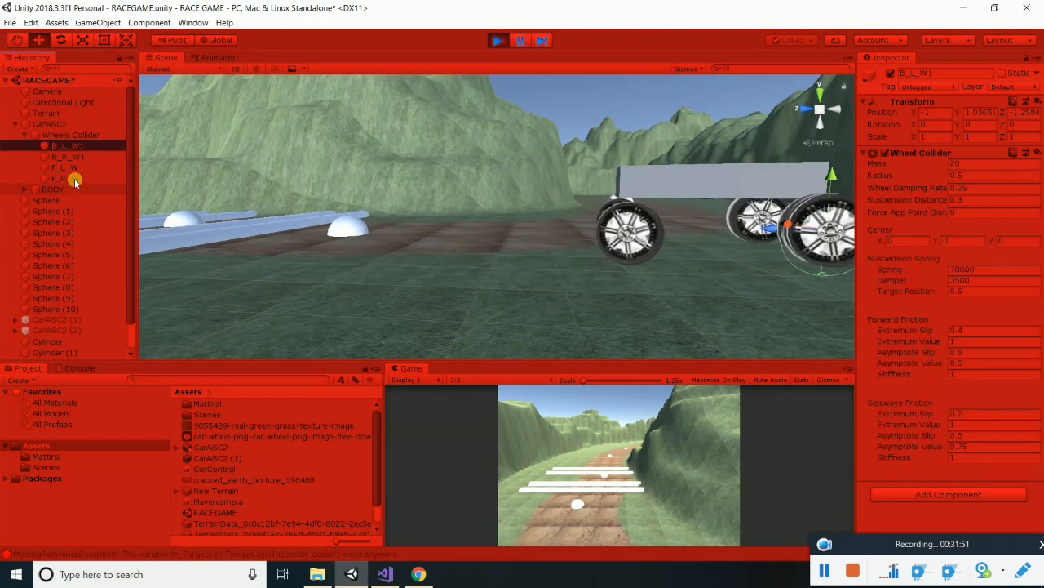
{"action": "left_click", "coordinate": [65, 178], "text": "shift"}
{"action": "left_click", "coordinate": [697, 457]}
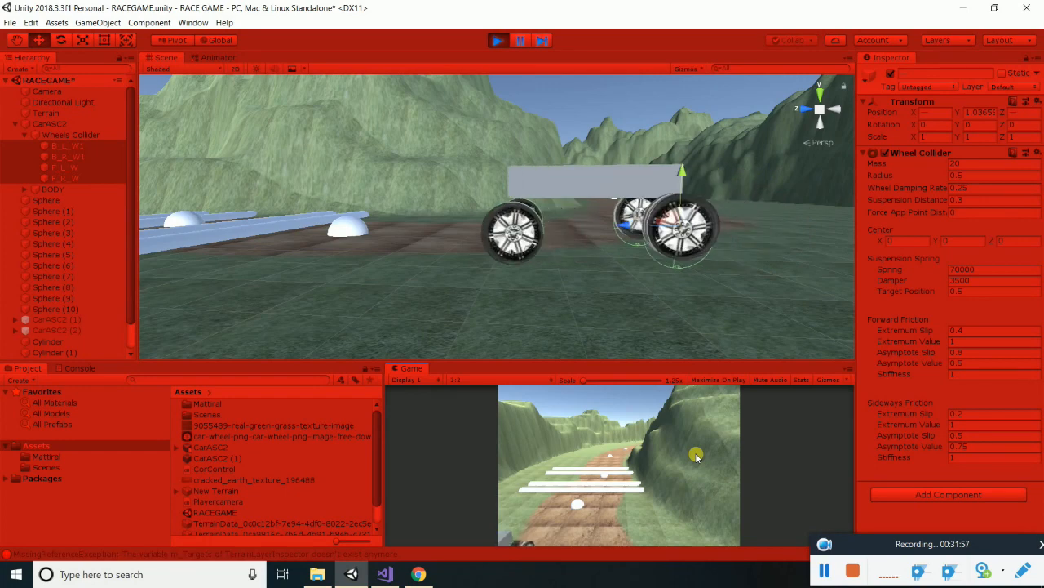
{"action": "scroll", "coordinate": [384, 312], "scroll_direction": "down", "scroll_amount": 3}
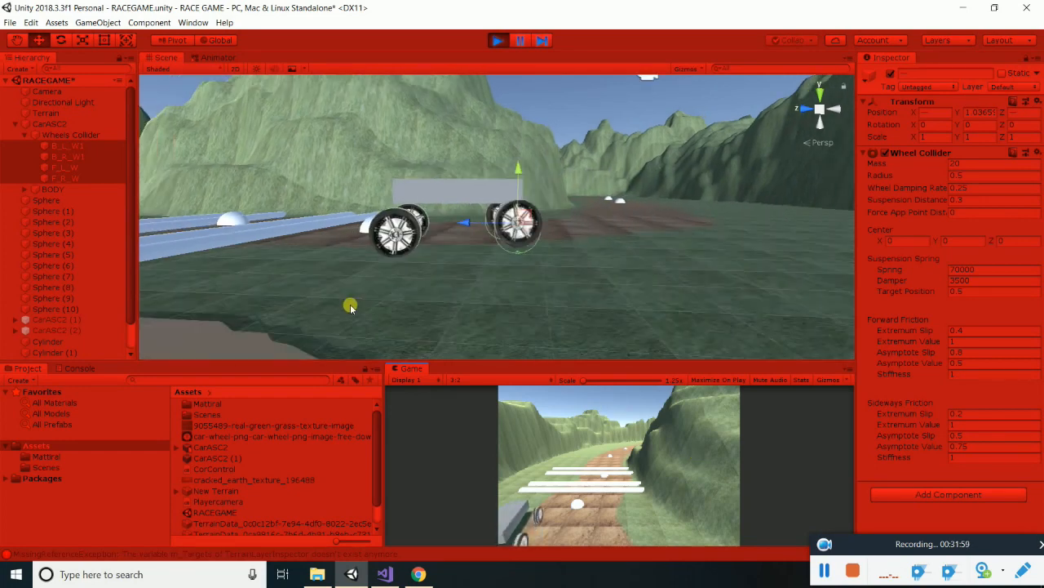
Try a Wheel Damping Rate of 0.3 and Force App Point Distance of 0.1 in a test drive, and stop play mode
{"action": "scroll", "coordinate": [466, 334], "scroll_direction": "down", "scroll_amount": 4}
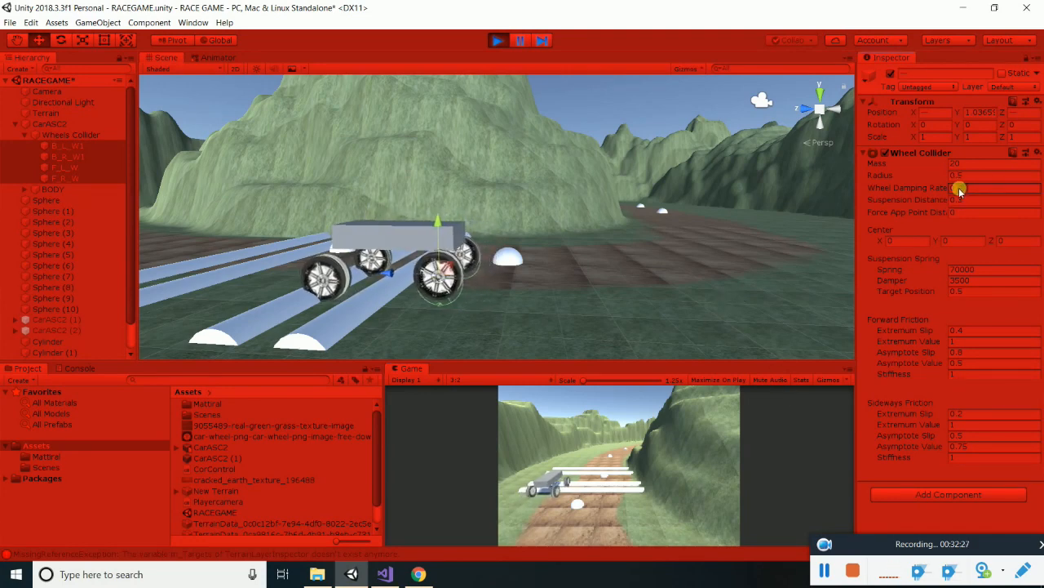
{"action": "type", "text": "3"}
{"action": "key", "text": "Tab"}
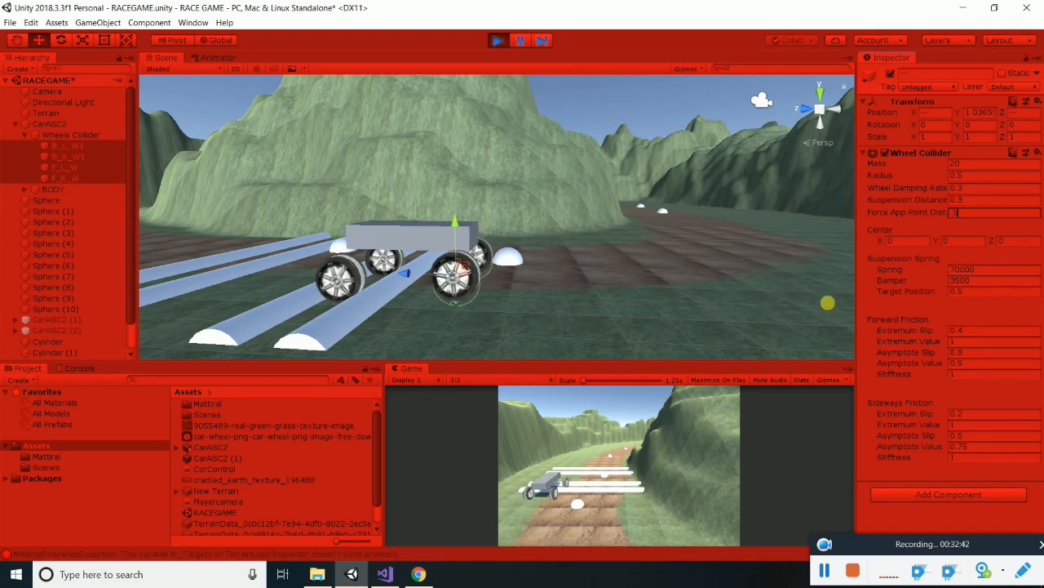
{"action": "scroll", "coordinate": [395, 261], "scroll_direction": "down", "scroll_amount": 1}
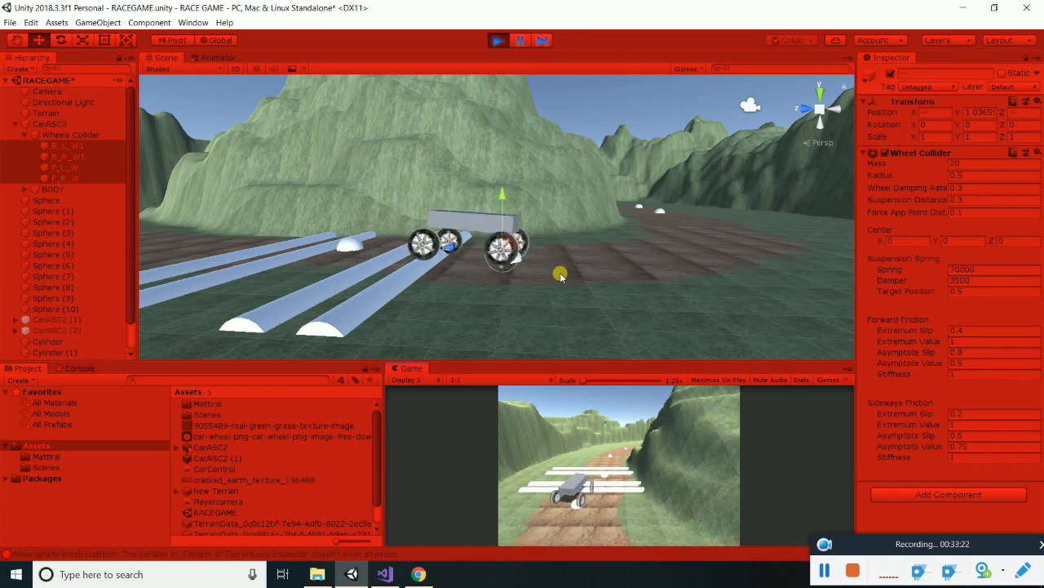
{"action": "left_click", "coordinate": [497, 40]}
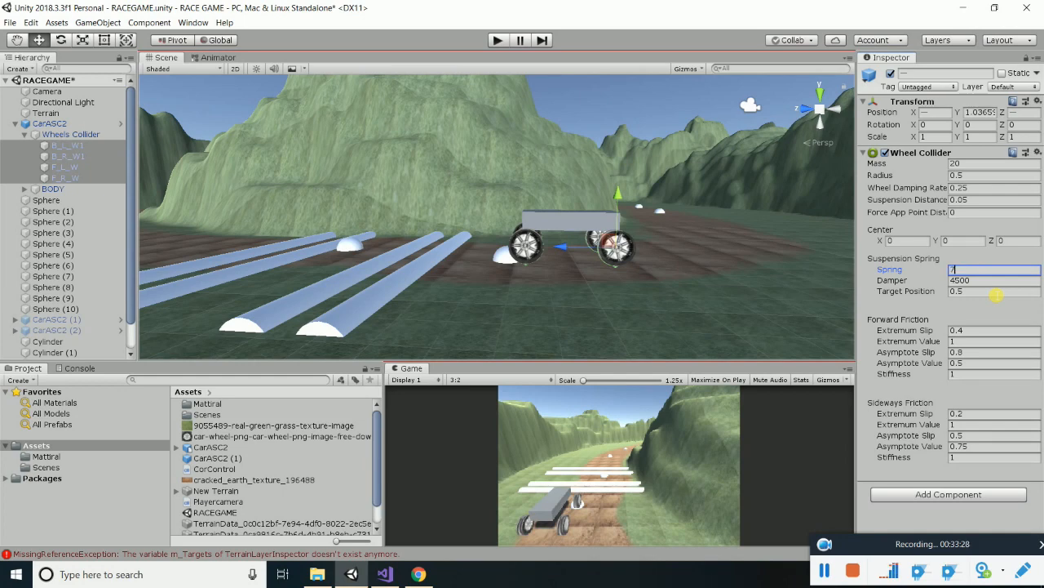
Set the four wheel colliders' Spring to 70000, Suspension Distance to 0.3, Wheel Damping Rate to 0.3 and Force App Point Distance to 0.1
{"action": "key", "text": "Tab"}
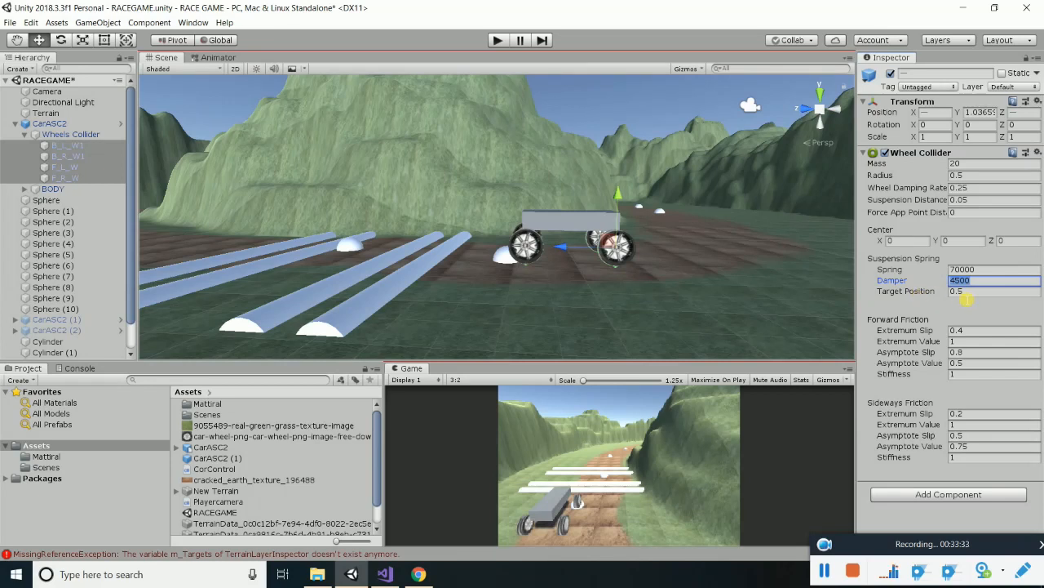
{"action": "left_click", "coordinate": [977, 202]}
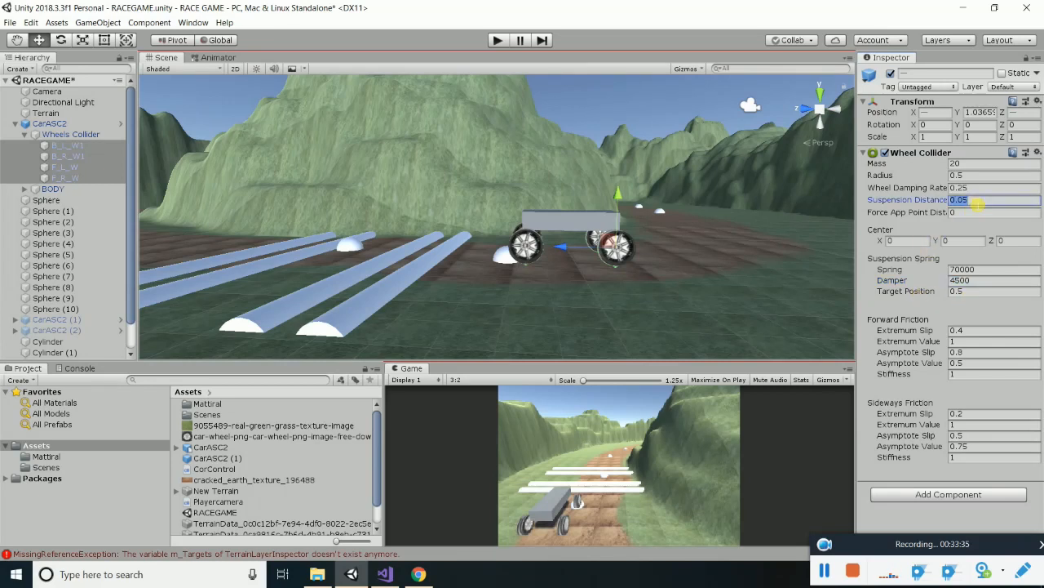
{"action": "key", "text": "shift+Tab"}
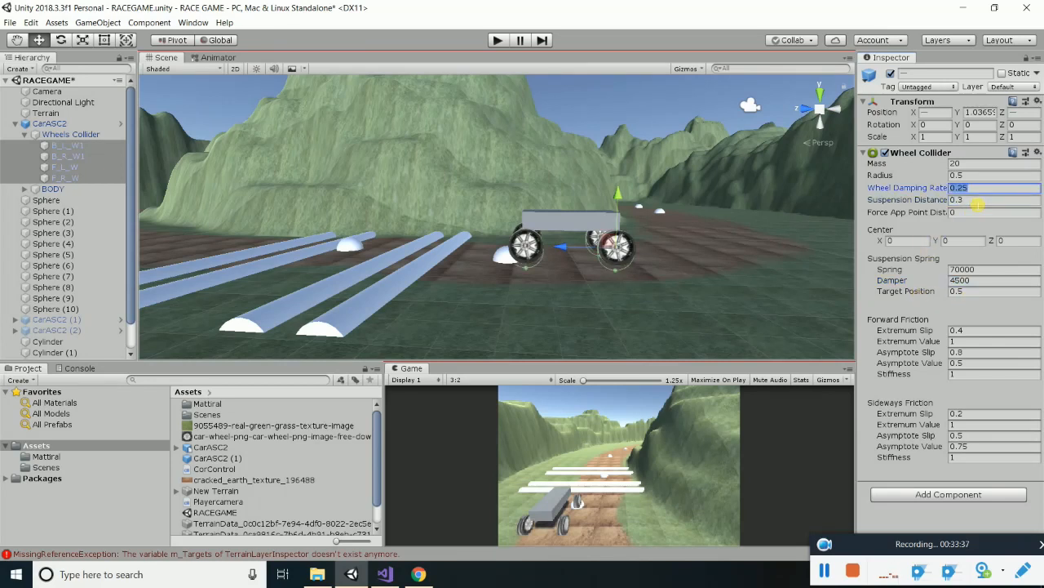
{"action": "key", "text": "Tab"}
{"action": "key", "text": "Tab"}
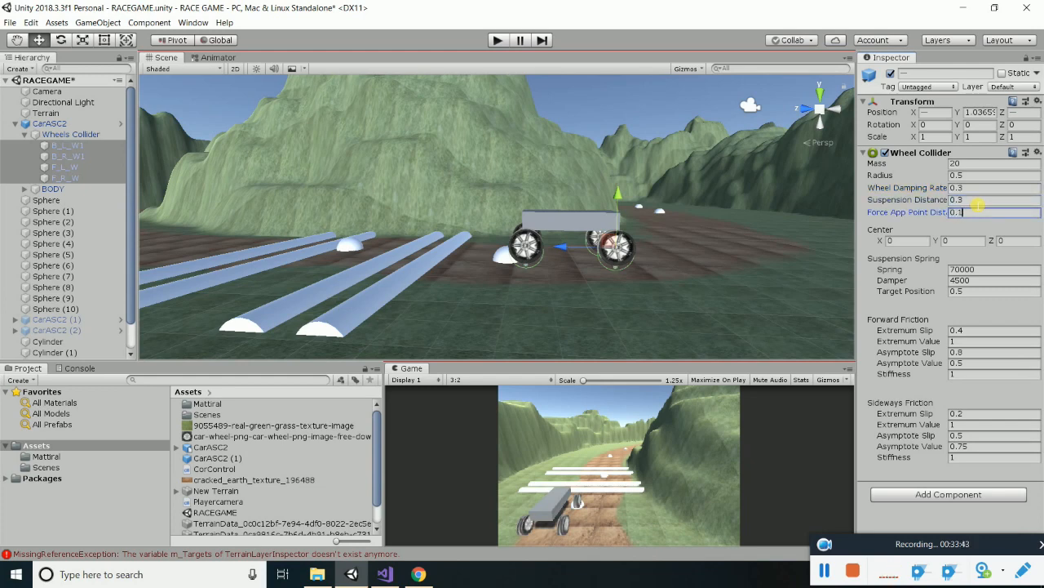
Set the wheels' Forward Friction to Extremum Slip 0.2, Extremum Value 0.5 and Asymptote Slip 0.5, and save the scene
{"action": "left_click", "coordinate": [958, 331]}
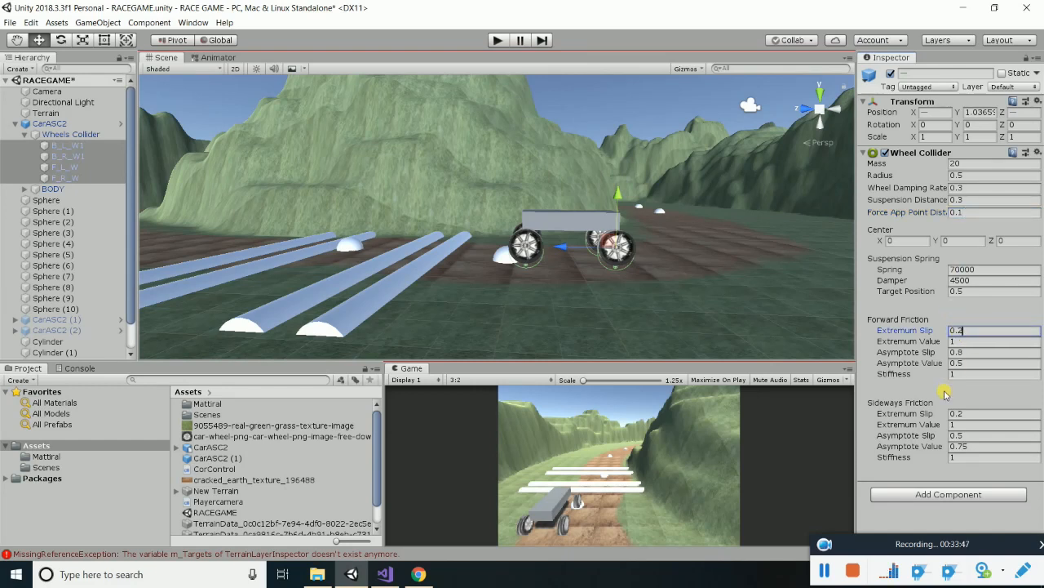
{"action": "type", "text": "0.2"}
{"action": "left_click", "coordinate": [959, 343]}
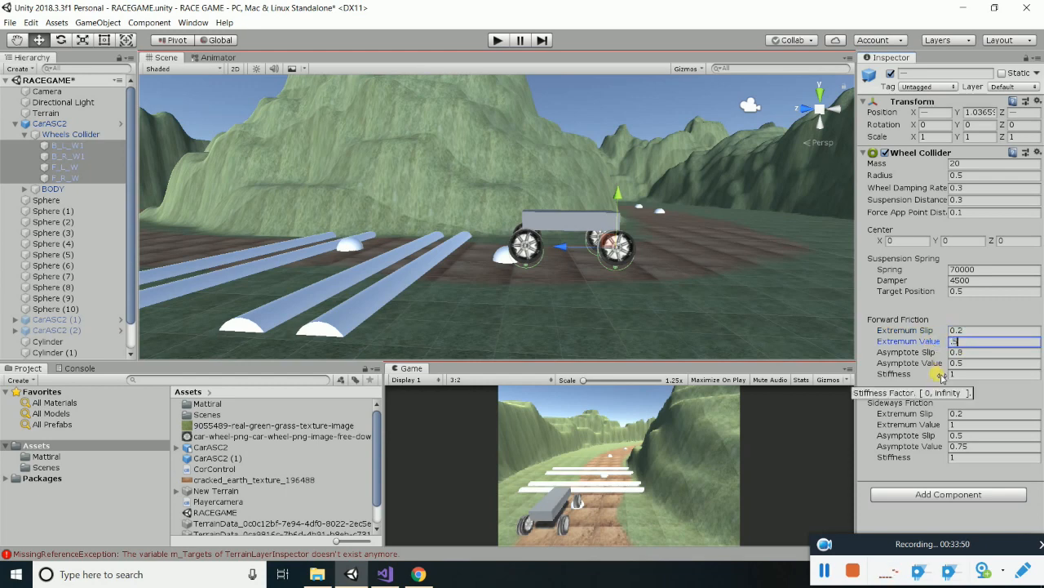
{"action": "left_click", "coordinate": [961, 353]}
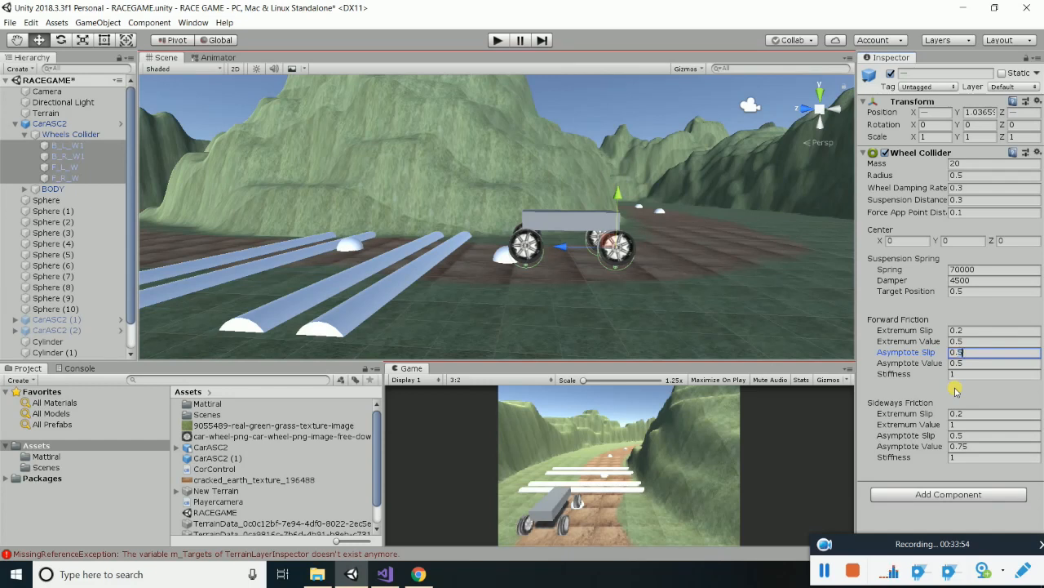
{"action": "left_click", "coordinate": [974, 376]}
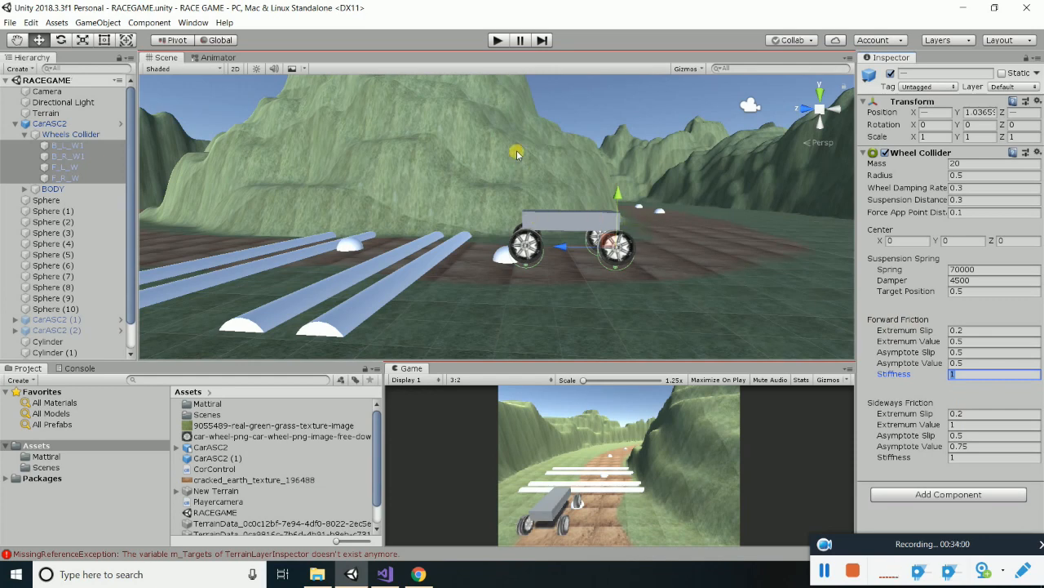
Run the game, drive the car over the cylinder bumps to test the suspension and friction settings, and stop it
{"action": "left_click", "coordinate": [498, 41]}
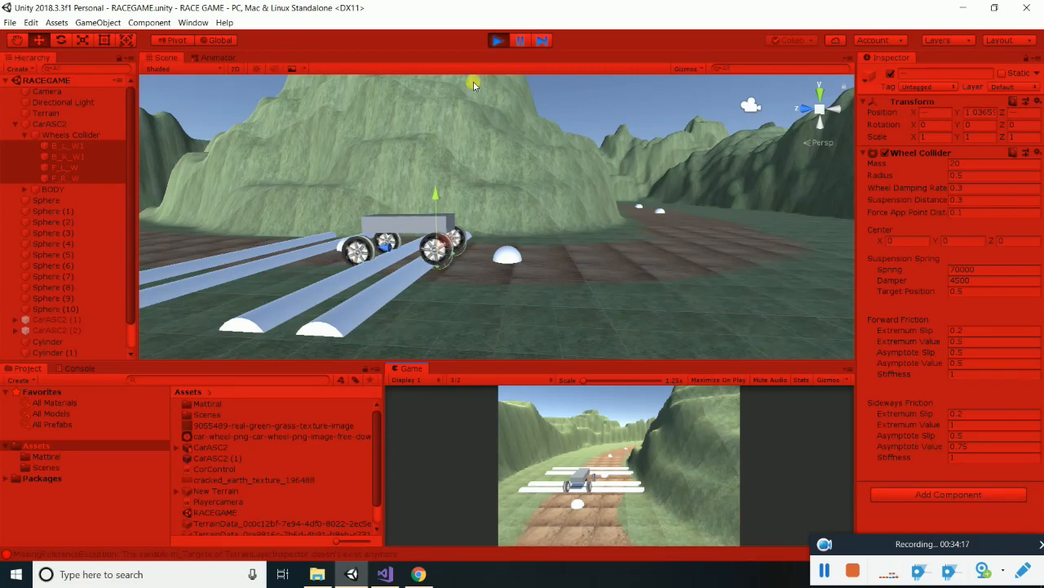
{"action": "left_click", "coordinate": [496, 40]}
Switch to Visual Studio and review the rear-wheel Rotate lines and the Wheelrotation() method in the CorControl script
{"action": "key", "text": "alt+Tab"}
{"action": "scroll", "coordinate": [280, 299], "scroll_direction": "down", "scroll_amount": 10}
{"action": "scroll", "coordinate": [321, 300], "scroll_direction": "up", "scroll_amount": 7}
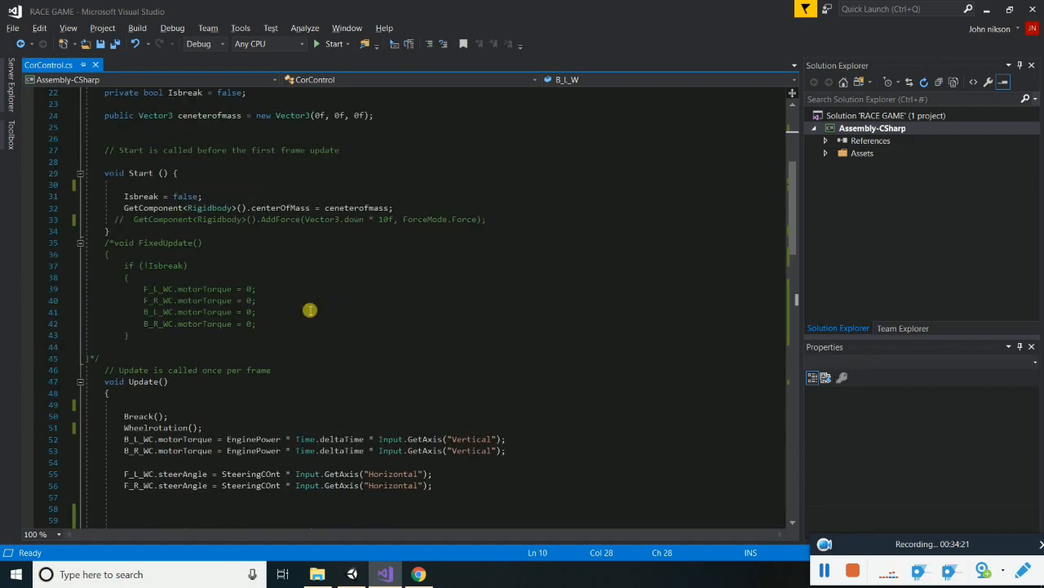
{"action": "scroll", "coordinate": [366, 328], "scroll_direction": "down", "scroll_amount": 11}
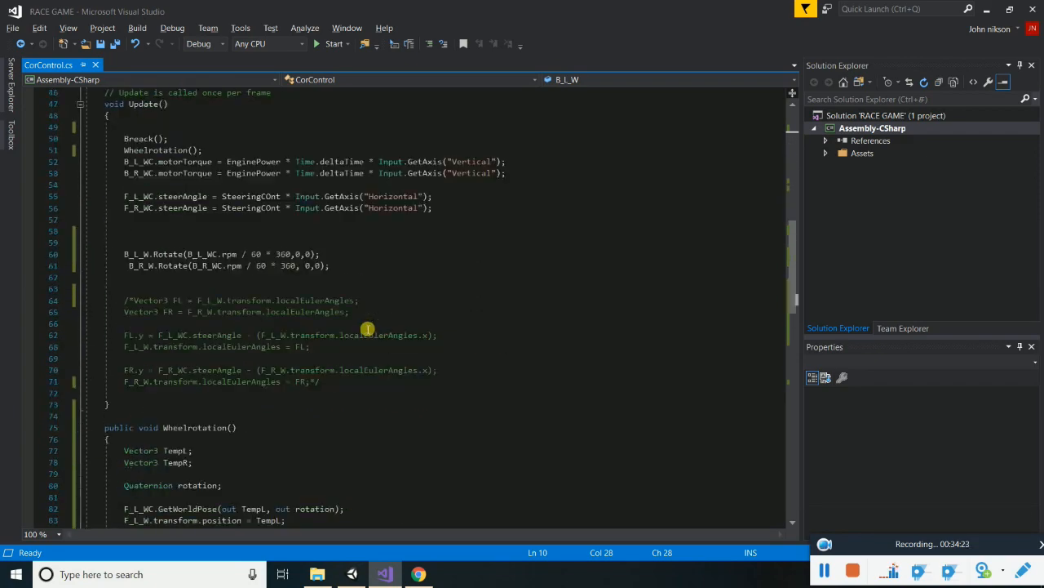
{"action": "left_click_drag", "start_coordinate": [122, 254], "coordinate": [368, 268]}
{"action": "scroll", "coordinate": [368, 268], "scroll_direction": "down", "scroll_amount": 11}
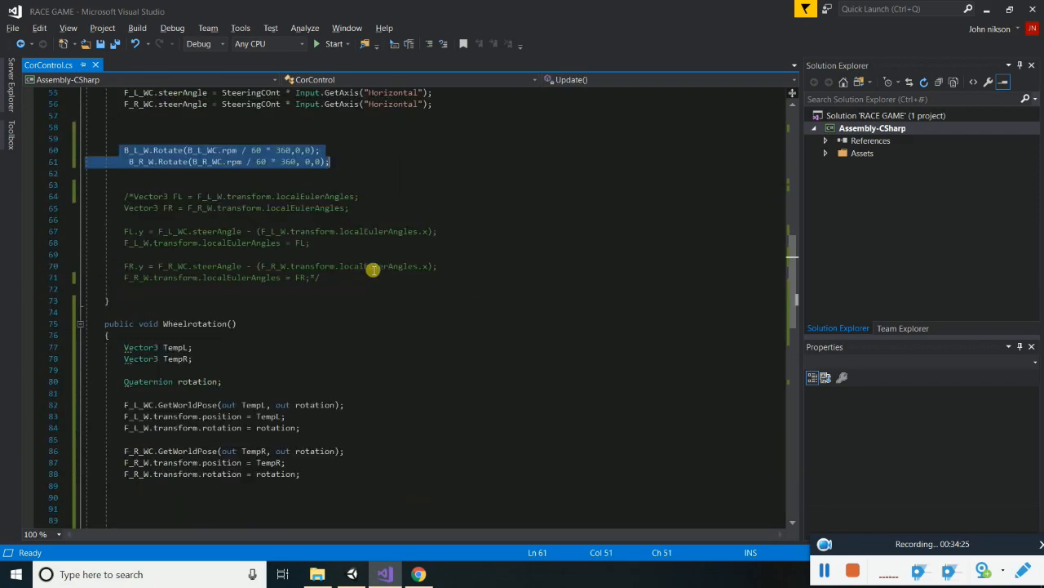
{"action": "scroll", "coordinate": [372, 284], "scroll_direction": "up", "scroll_amount": 7}
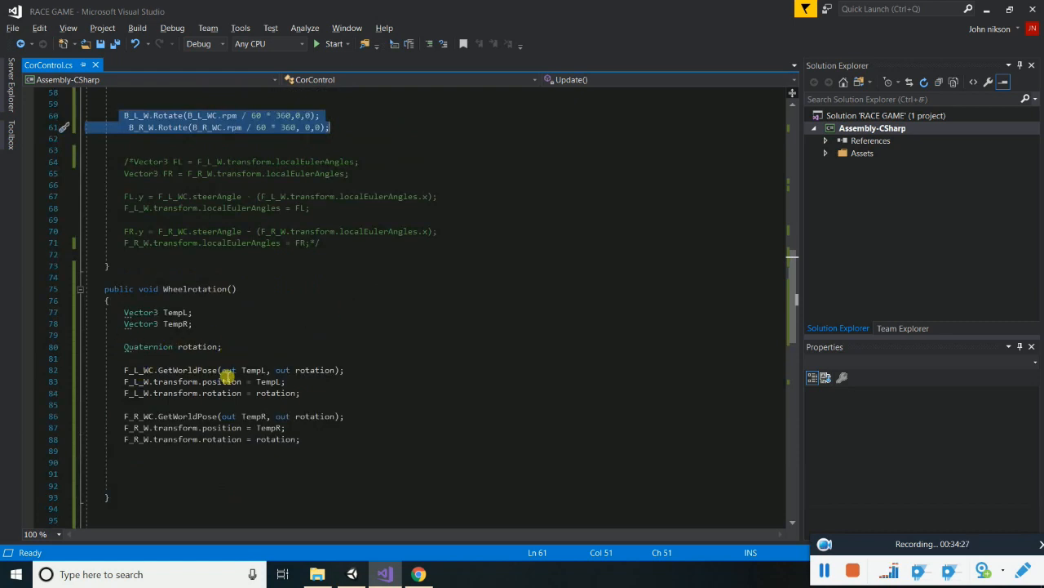
Insert blank lines between the two front-wheel blocks and below them in the Wheelrotation() method
{"action": "left_click", "coordinate": [180, 408]}
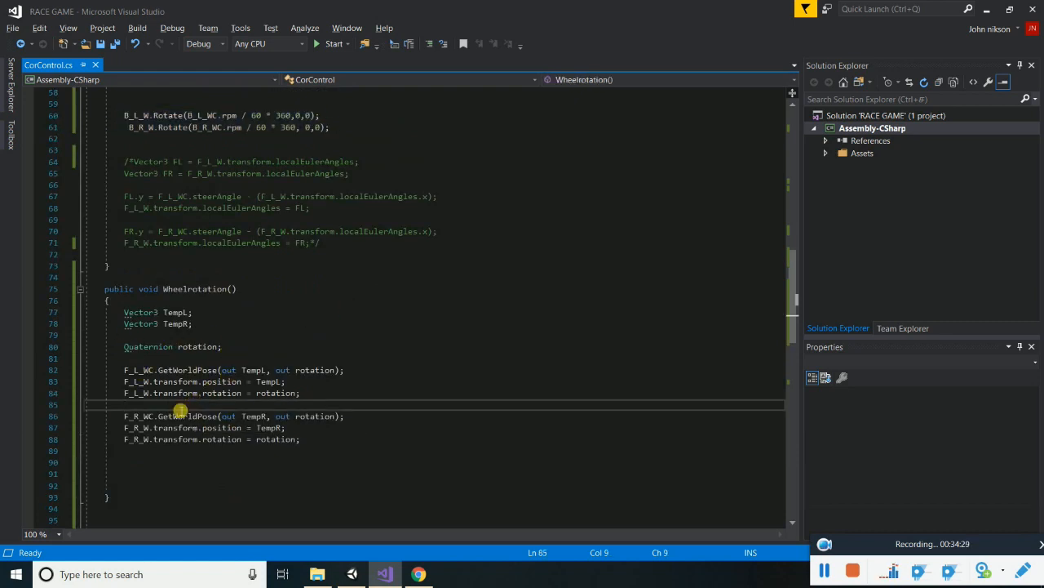
{"action": "key", "text": "Return"}
{"action": "key", "text": "Return"}
{"action": "scroll", "coordinate": [180, 409], "scroll_direction": "up", "scroll_amount": 2}
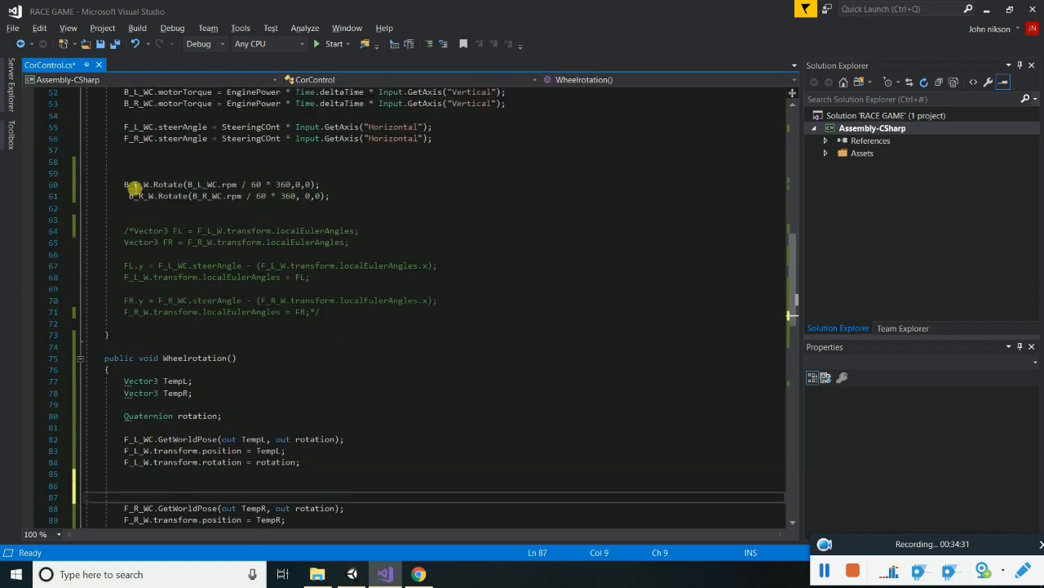
{"action": "scroll", "coordinate": [184, 302], "scroll_direction": "down", "scroll_amount": 3}
{"action": "scroll", "coordinate": [150, 377], "scroll_direction": "down", "scroll_amount": 2}
{"action": "left_click", "coordinate": [202, 383]}
{"action": "key", "text": "Return"}
{"action": "key", "text": "Return"}
{"action": "key", "text": "Return"}
{"action": "key", "text": "Return"}
Duplicate the F_L and F_R GetWorldPose, position and rotation lines below the originals in Wheelrotation()
{"action": "key", "text": "Up"}
{"action": "key", "text": "Up"}
{"action": "key", "text": "Up"}
{"action": "key", "text": "Up"}
{"action": "key", "text": "Up"}
{"action": "key", "text": "Down"}
{"action": "left_click_drag", "start_coordinate": [126, 268], "coordinate": [373, 363]}
{"action": "key", "text": "ctrl+c"}
{"action": "left_click", "coordinate": [154, 392]}
{"action": "key", "text": "ctrl+v"}
{"action": "scroll", "coordinate": [121, 350], "scroll_direction": "down", "scroll_amount": 2}
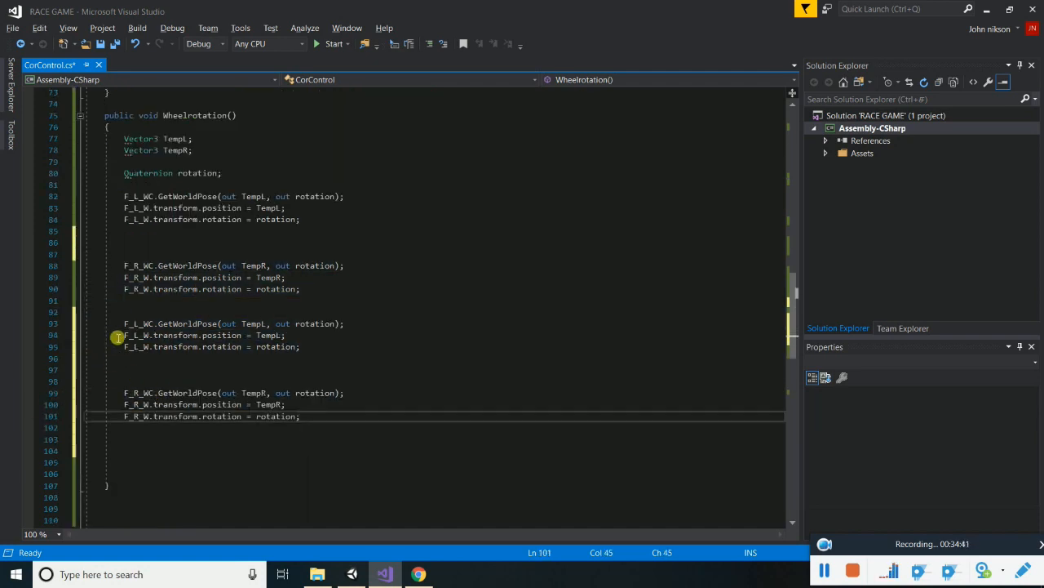
Change F_L_WC and F_L_W to B_L_WC and B_L_W in the three lines of the first duplicated block
{"action": "left_click", "coordinate": [124, 324]}
{"action": "type", "text": "B"}
{"action": "key", "text": "Delete"}
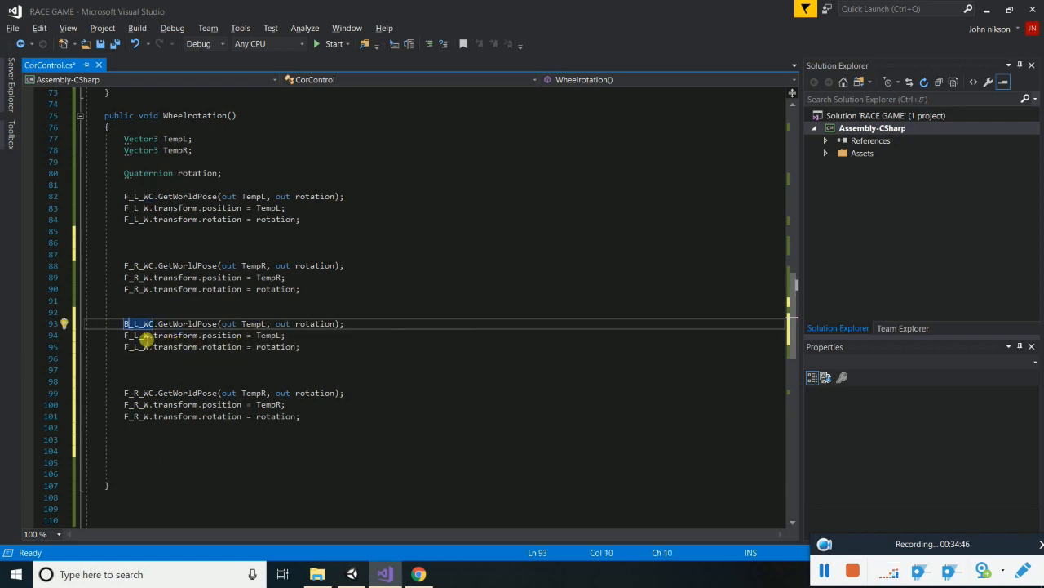
{"action": "left_click", "coordinate": [131, 336]}
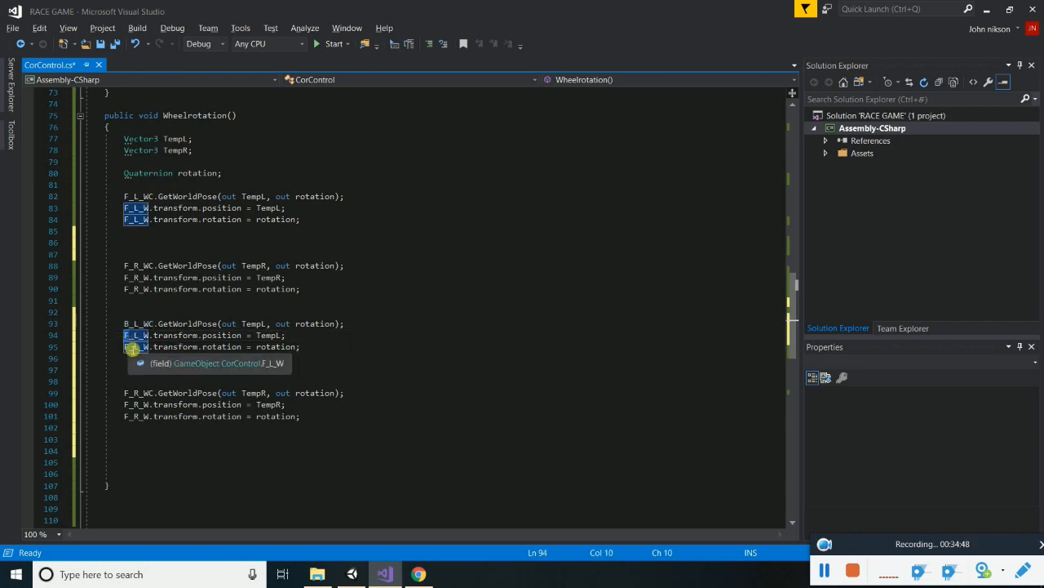
{"action": "key", "text": "BackSpace"}
{"action": "type", "text": "B"}
{"action": "left_click", "coordinate": [129, 347]}
{"action": "key", "text": "BackSpace"}
{"action": "type", "text": "B"}
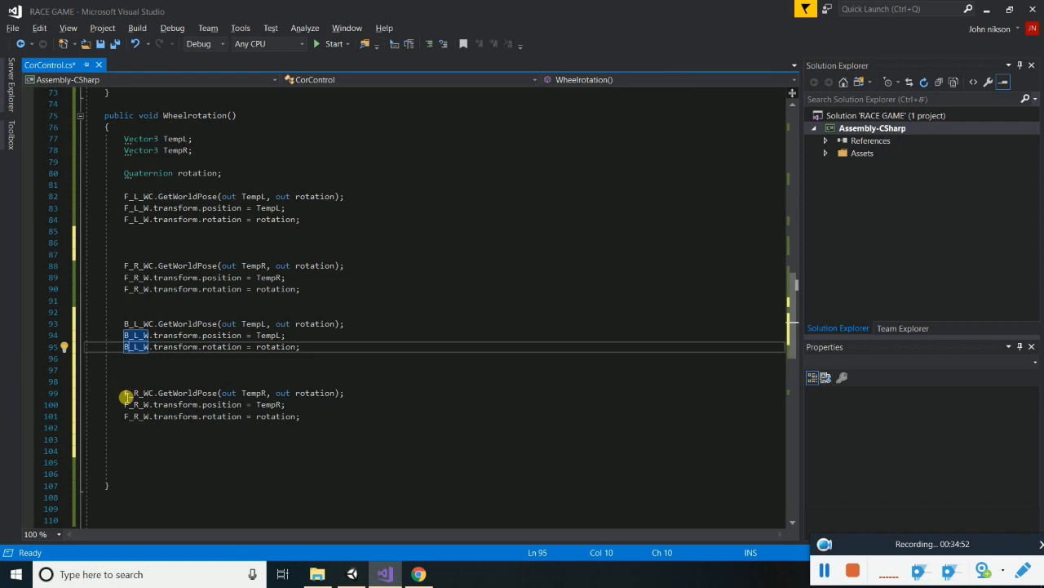
Change F_R_WC and F_R_W to B_R_WC and B_R_W in the second duplicated block, and save the script
{"action": "left_click", "coordinate": [127, 394]}
{"action": "key", "text": "BackSpace"}
{"action": "type", "text": "B"}
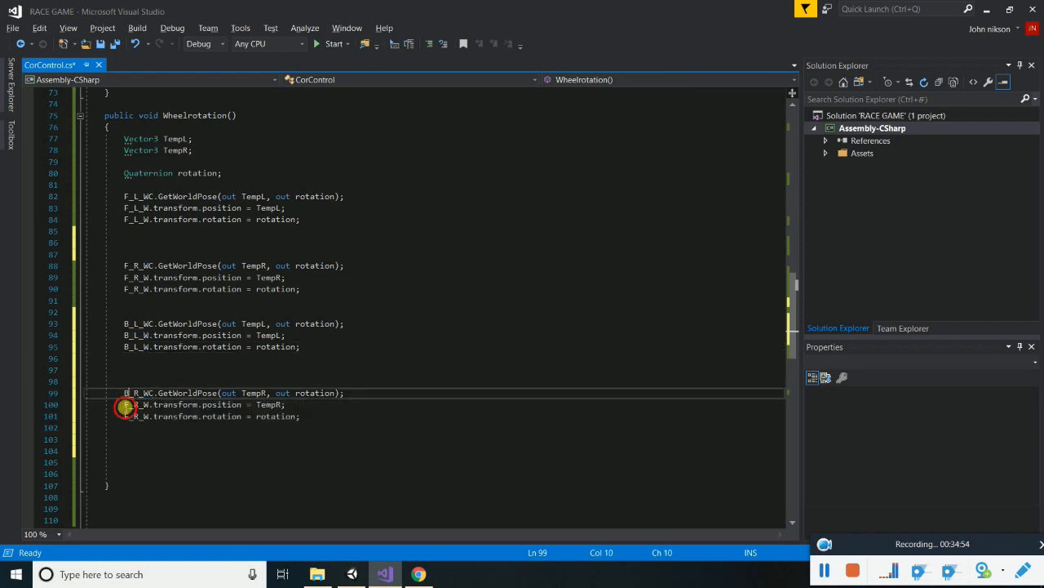
{"action": "left_click", "coordinate": [129, 406]}
{"action": "key", "text": "Delete"}
{"action": "type", "text": "B"}
{"action": "left_click", "coordinate": [126, 417]}
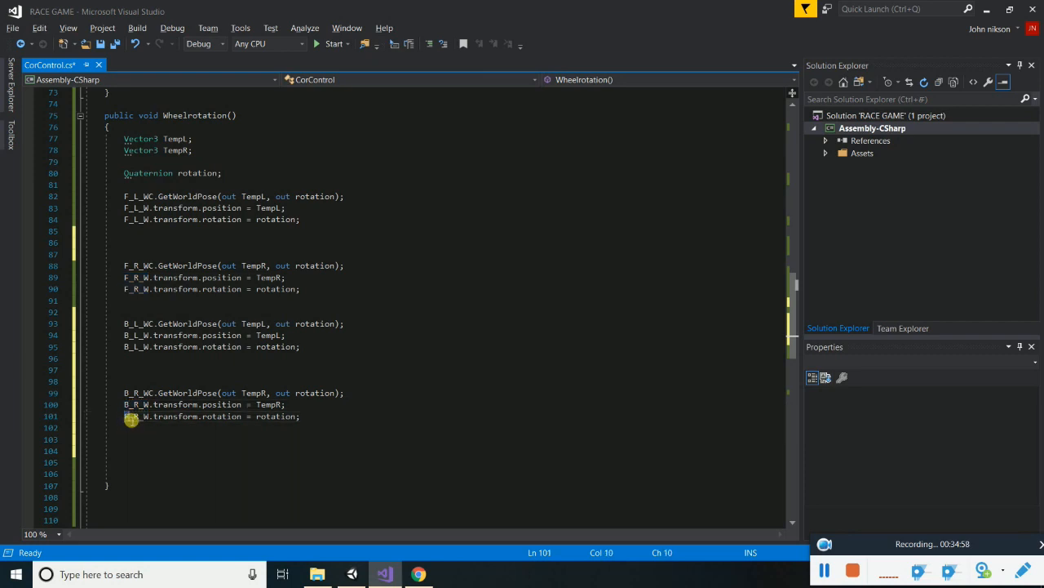
{"action": "key", "text": "Delete"}
{"action": "type", "text": "B"}
{"action": "key", "text": "ctrl+s"}
Delete the two rear-wheel Rotate lines and the commented-out localEulerAngles block from Update(), and save the script
{"action": "scroll", "coordinate": [281, 366], "scroll_direction": "up", "scroll_amount": 3}
{"action": "scroll", "coordinate": [280, 366], "scroll_direction": "up", "scroll_amount": 5}
{"action": "left_click_drag", "start_coordinate": [123, 219], "coordinate": [124, 243]}
{"action": "key", "text": "shift+Down"}
{"action": "key", "text": "Delete"}
{"action": "key", "text": "ctrl+s"}
{"action": "left_click_drag", "start_coordinate": [113, 192], "coordinate": [514, 318]}
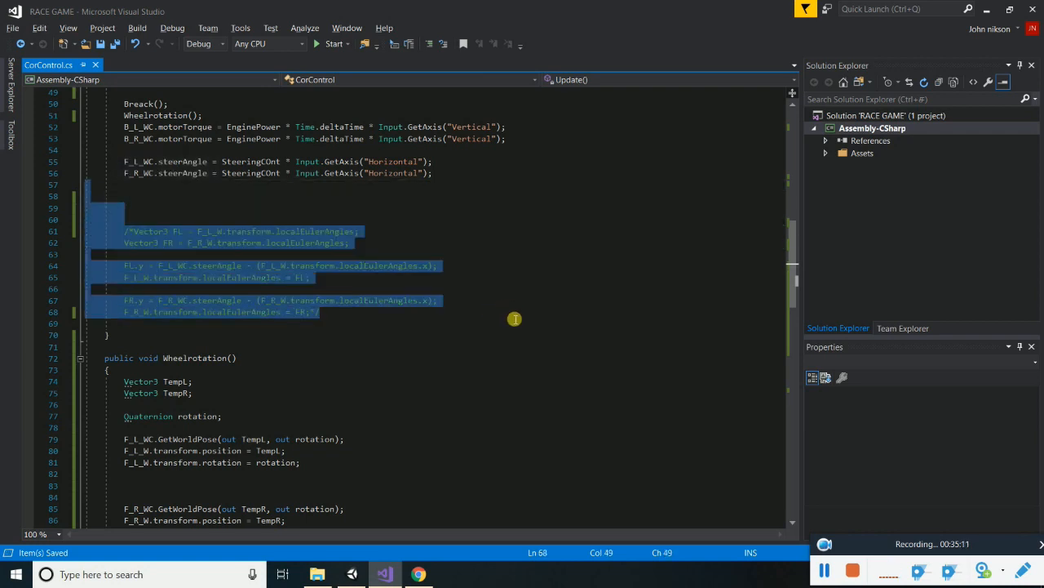
{"action": "key", "text": "Delete"}
{"action": "key", "text": "ctrl+s"}
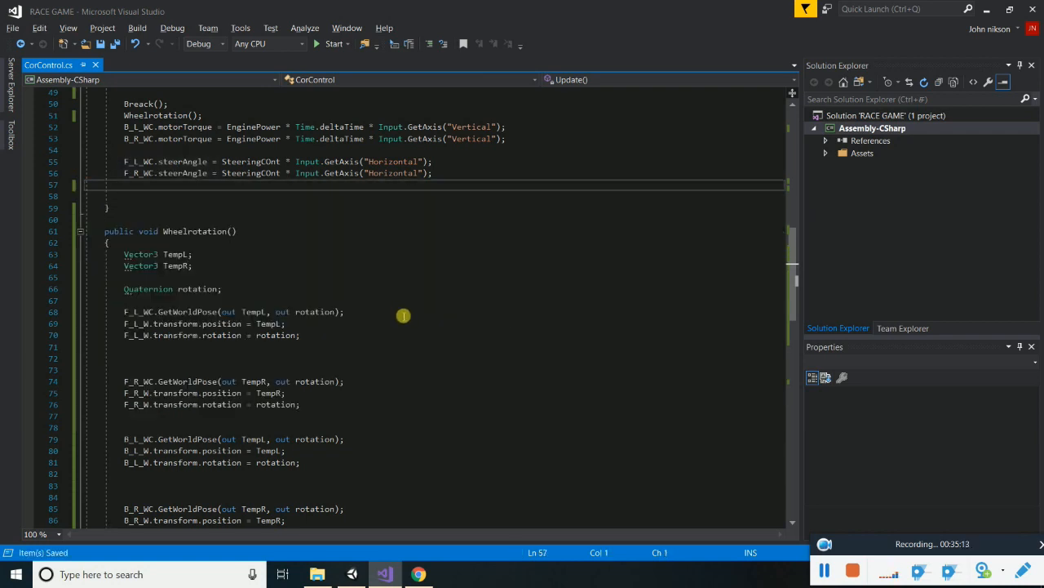
Remove the surplus blank lines at the end of Wheelrotation() and between its two front-wheel blocks
{"action": "scroll", "coordinate": [403, 312], "scroll_direction": "down", "scroll_amount": 2}
{"action": "scroll", "coordinate": [403, 312], "scroll_direction": "up", "scroll_amount": 1}
{"action": "scroll", "coordinate": [182, 457], "scroll_direction": "down", "scroll_amount": 3}
{"action": "left_click_drag", "start_coordinate": [148, 440], "coordinate": [111, 405]}
{"action": "key", "text": "BackSpace"}
{"action": "key", "text": "BackSpace"}
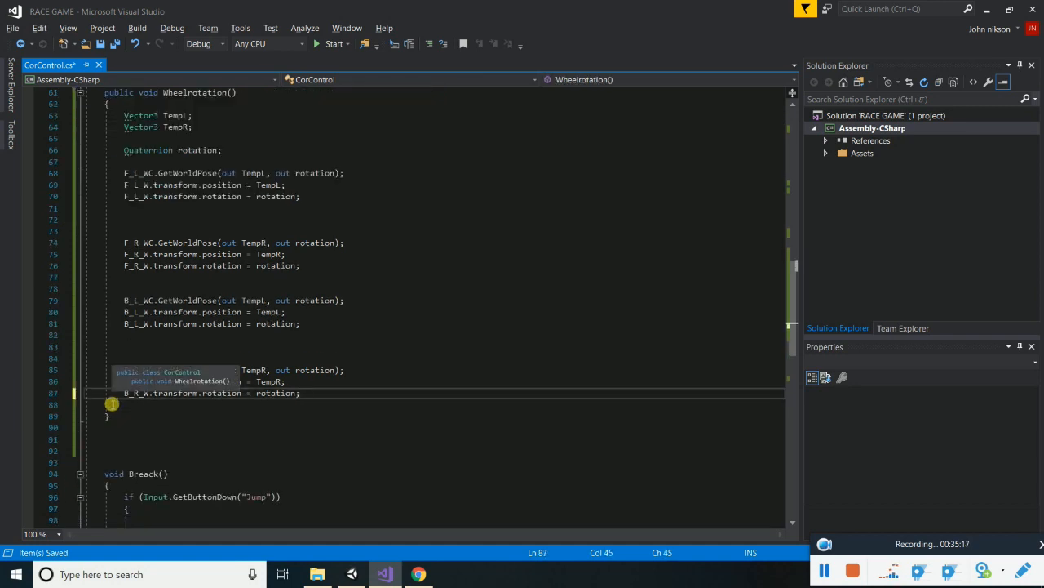
{"action": "scroll", "coordinate": [298, 392], "scroll_direction": "up", "scroll_amount": 5}
{"action": "key", "text": "ctrl+s"}
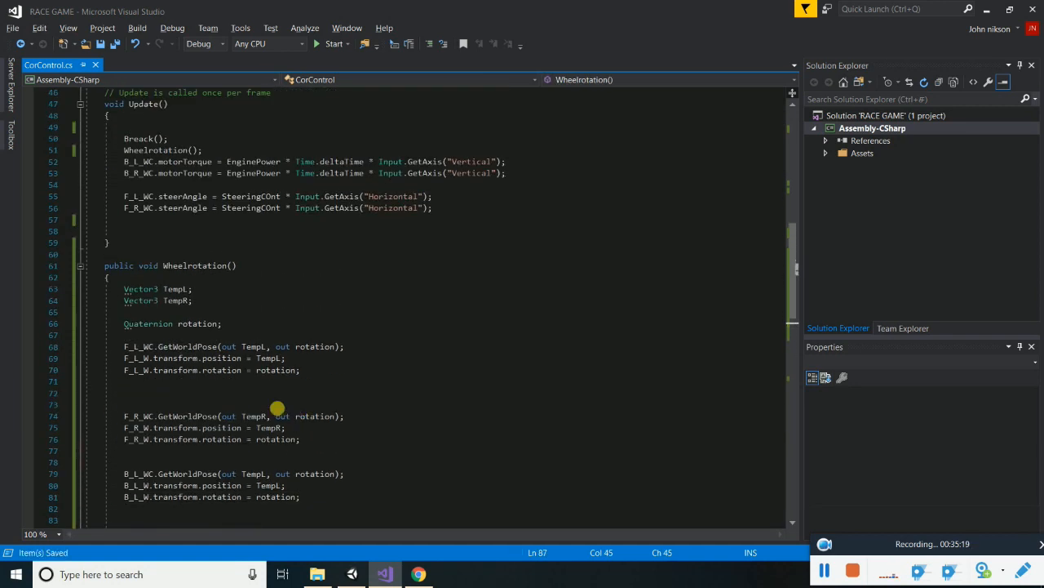
{"action": "left_click_drag", "start_coordinate": [153, 407], "coordinate": [100, 389]}
{"action": "key", "text": "BackSpace"}
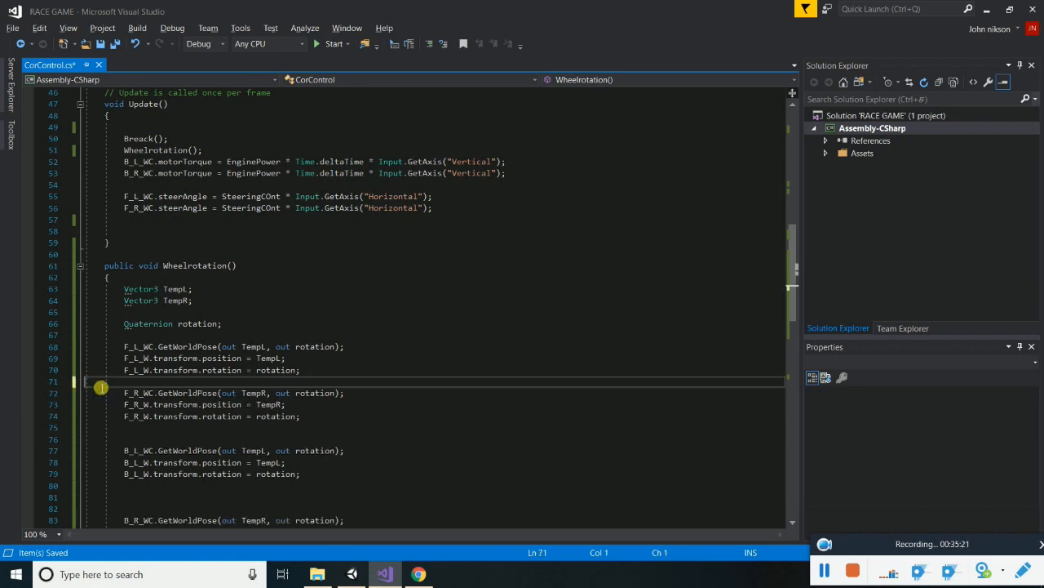
Realign the centerOfMass and AddForce lines in Start(), keep AddForce commented out with //, and save the script
{"action": "scroll", "coordinate": [101, 389], "scroll_direction": "up", "scroll_amount": 14}
{"action": "scroll", "coordinate": [96, 388], "scroll_direction": "up", "scroll_amount": 2}
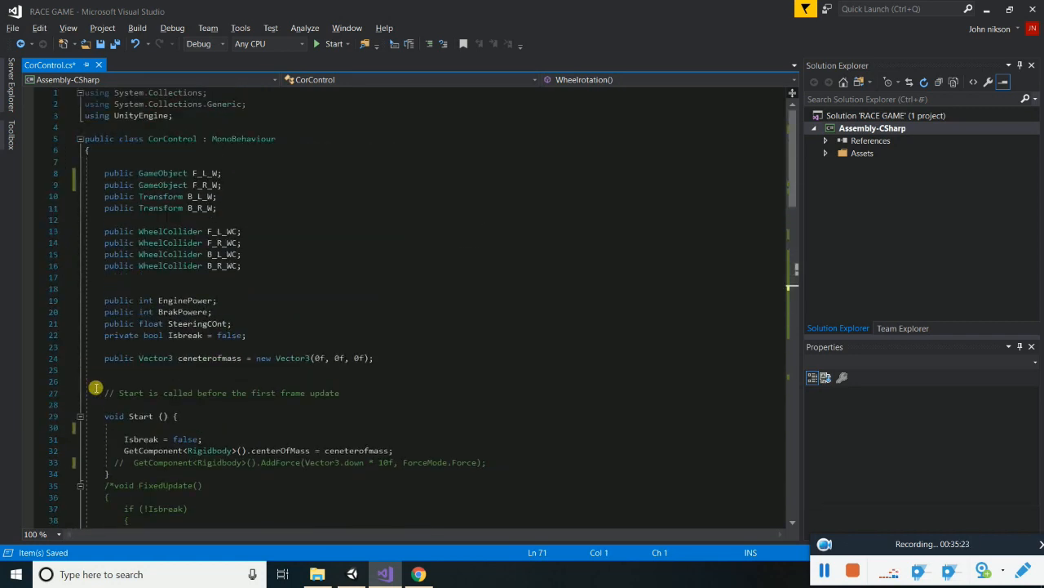
{"action": "scroll", "coordinate": [95, 388], "scroll_direction": "down", "scroll_amount": 2}
{"action": "left_click", "coordinate": [130, 397]}
{"action": "key", "text": "BackSpace"}
{"action": "key", "text": "BackSpace"}
{"action": "key", "text": "BackSpace"}
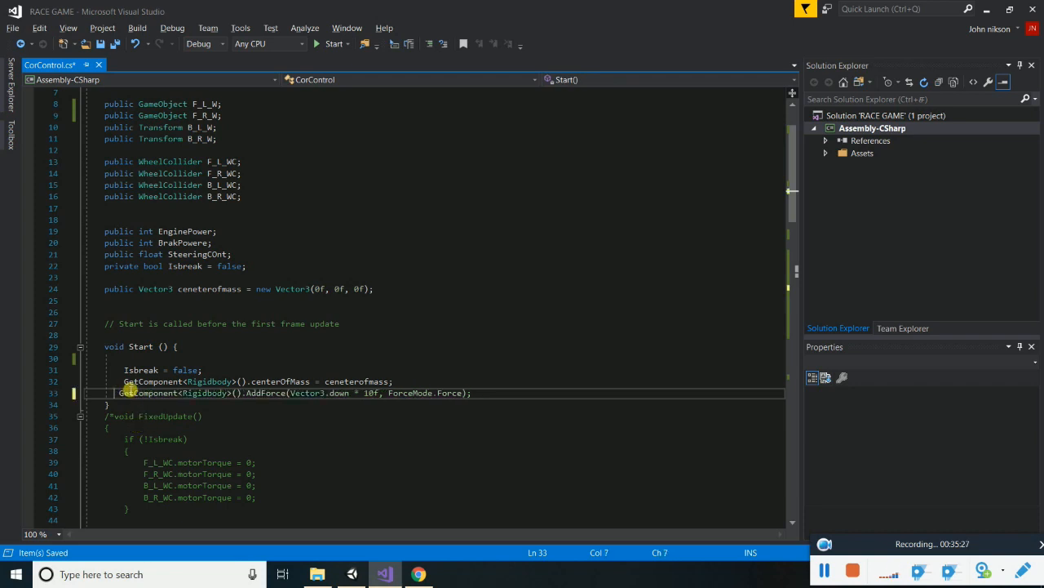
{"action": "left_click", "coordinate": [124, 385]}
{"action": "key", "text": "BackSpace"}
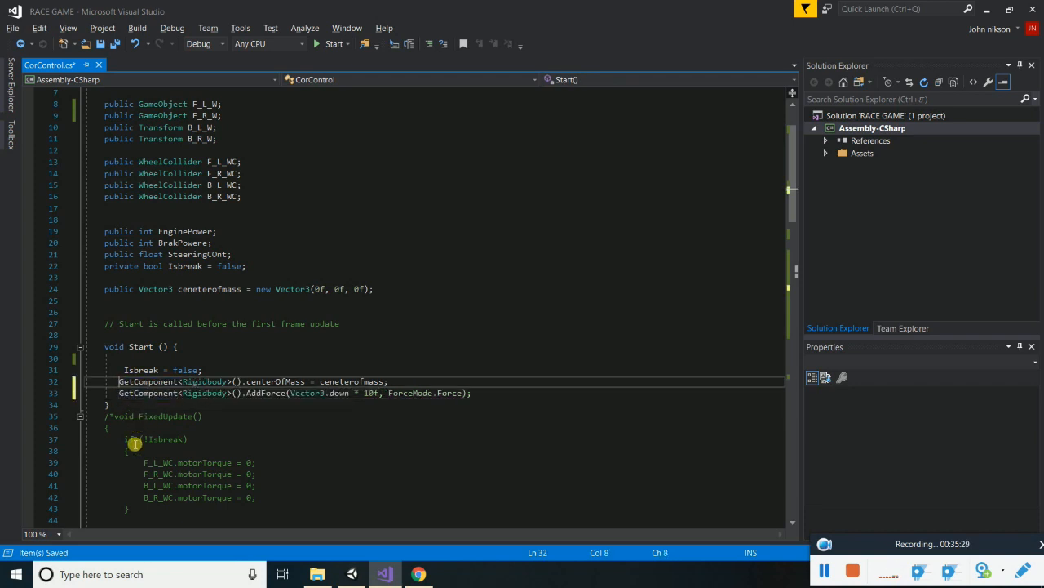
{"action": "key", "text": "Down"}
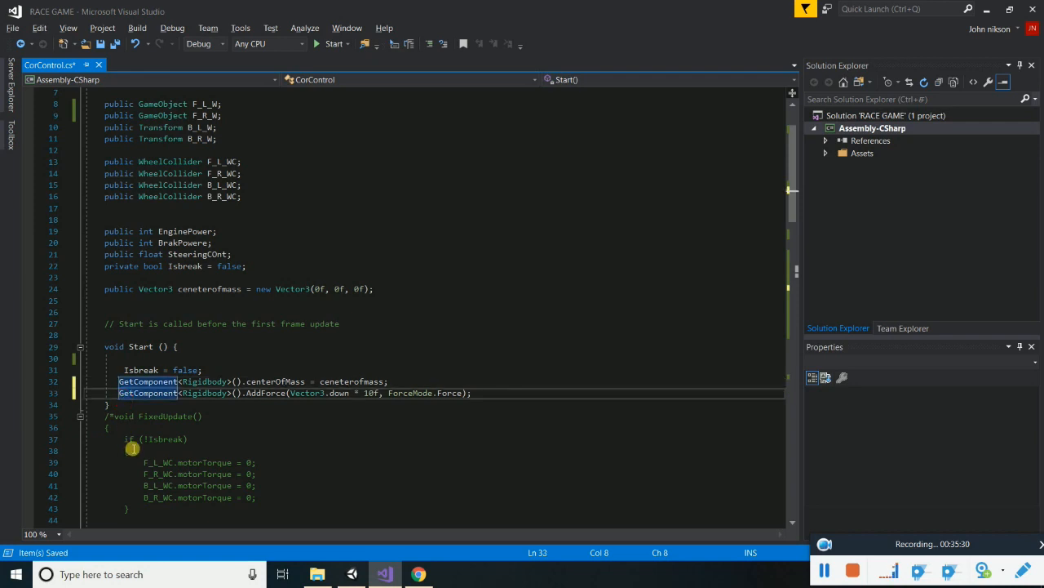
{"action": "type", "text": "//"}
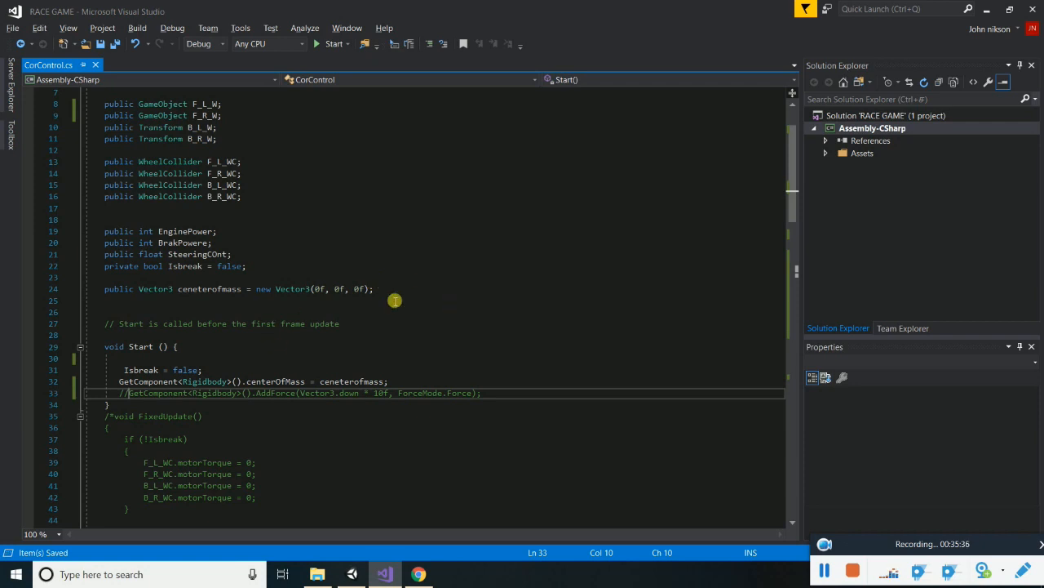
Switch to Unity and view the whole race track from above in the Scene view
{"action": "key", "text": "alt+Tab"}
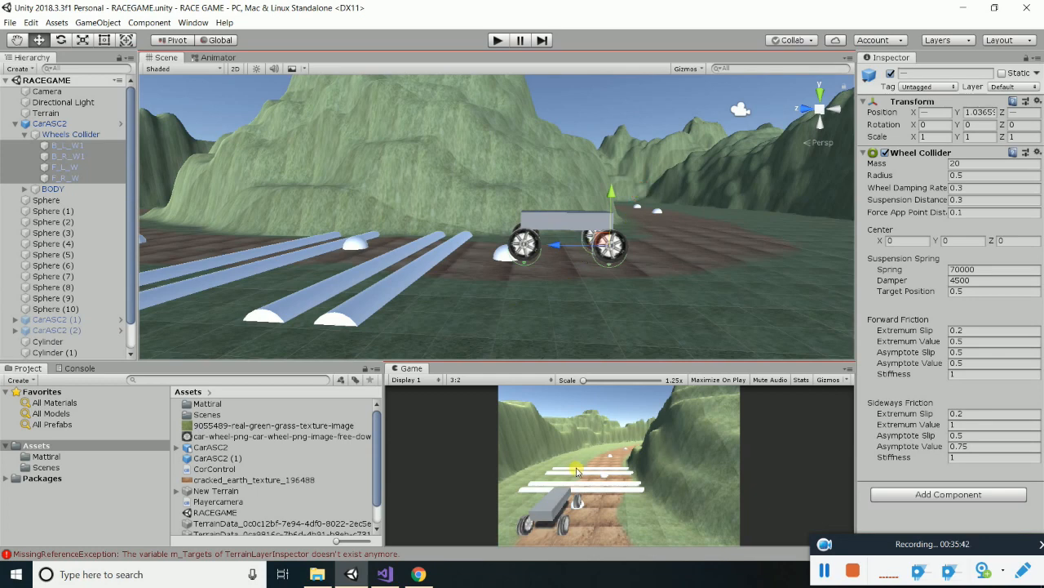
{"action": "left_click", "coordinate": [643, 461]}
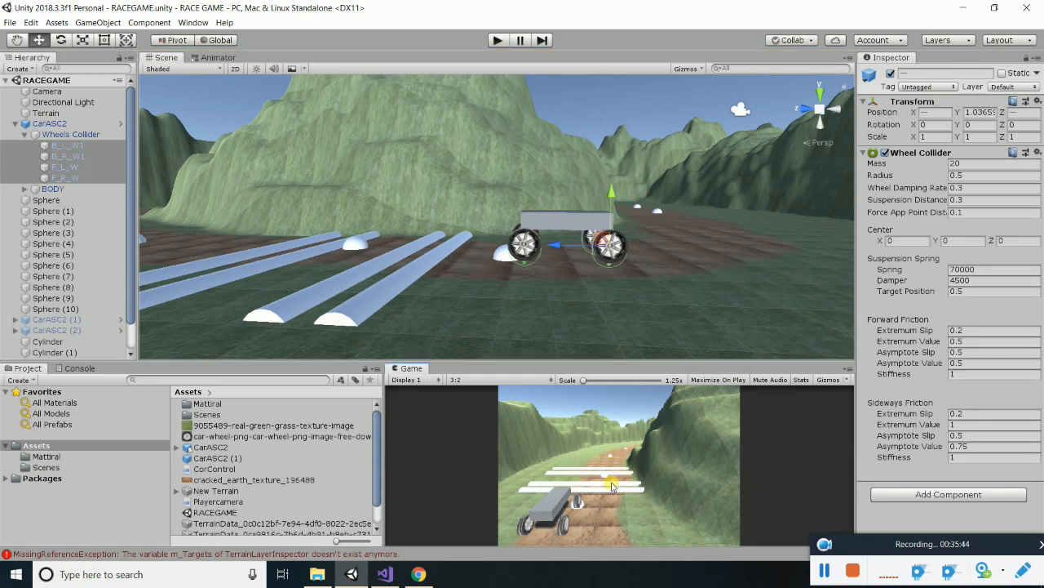
{"action": "scroll", "coordinate": [432, 240], "scroll_direction": "down", "scroll_amount": 5}
{"action": "left_click_drag", "start_coordinate": [464, 172], "coordinate": [455, 280], "text": "alt"}
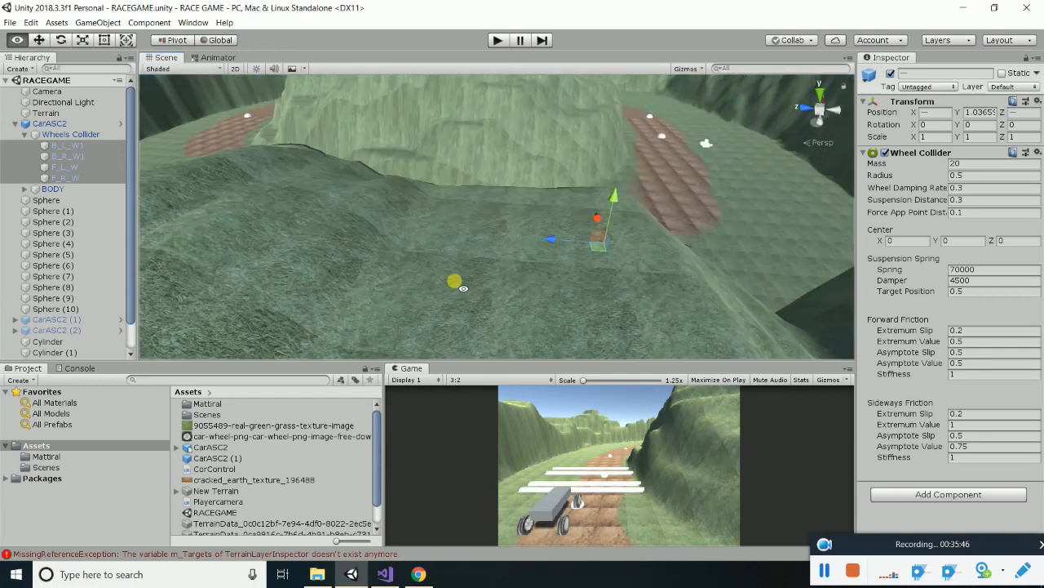
{"action": "scroll", "coordinate": [454, 262], "scroll_direction": "down", "scroll_amount": 3}
{"action": "scroll", "coordinate": [461, 237], "scroll_direction": "down", "scroll_amount": 3}
{"action": "left_click_drag", "start_coordinate": [464, 226], "coordinate": [340, 291], "text": "alt"}
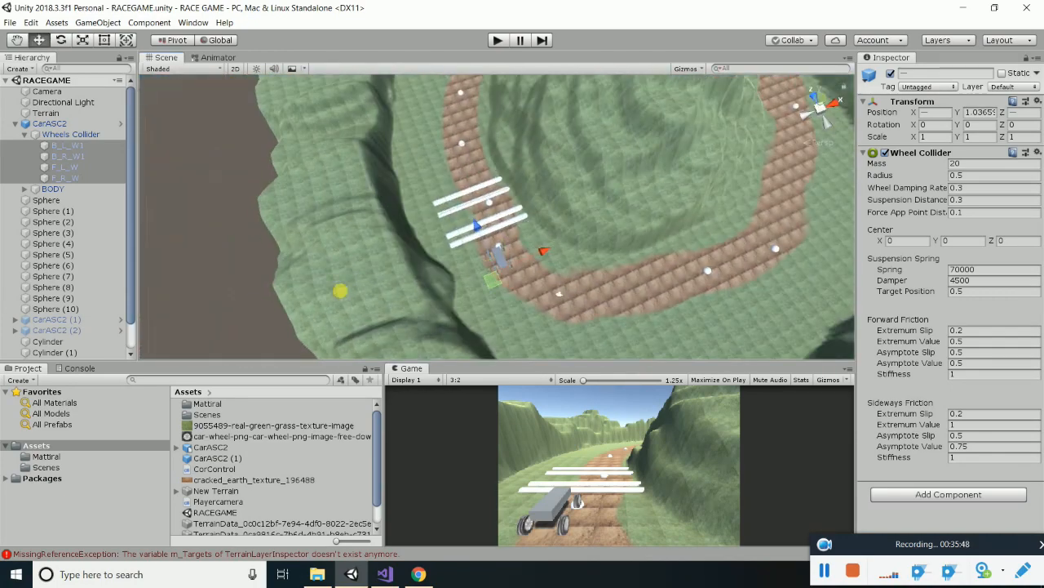
{"action": "scroll", "coordinate": [732, 146], "scroll_direction": "down", "scroll_amount": 2}
{"action": "left_click_drag", "start_coordinate": [732, 146], "coordinate": [564, 231], "text": "alt"}
{"action": "scroll", "coordinate": [582, 457], "scroll_direction": "up", "scroll_amount": 2}
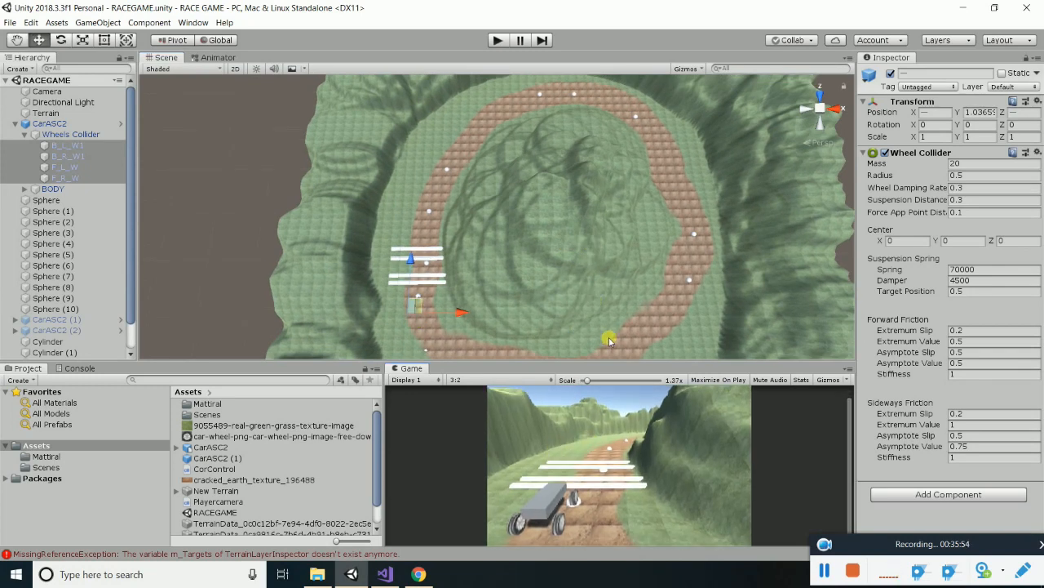
{"action": "scroll", "coordinate": [647, 455], "scroll_direction": "down", "scroll_amount": 2}
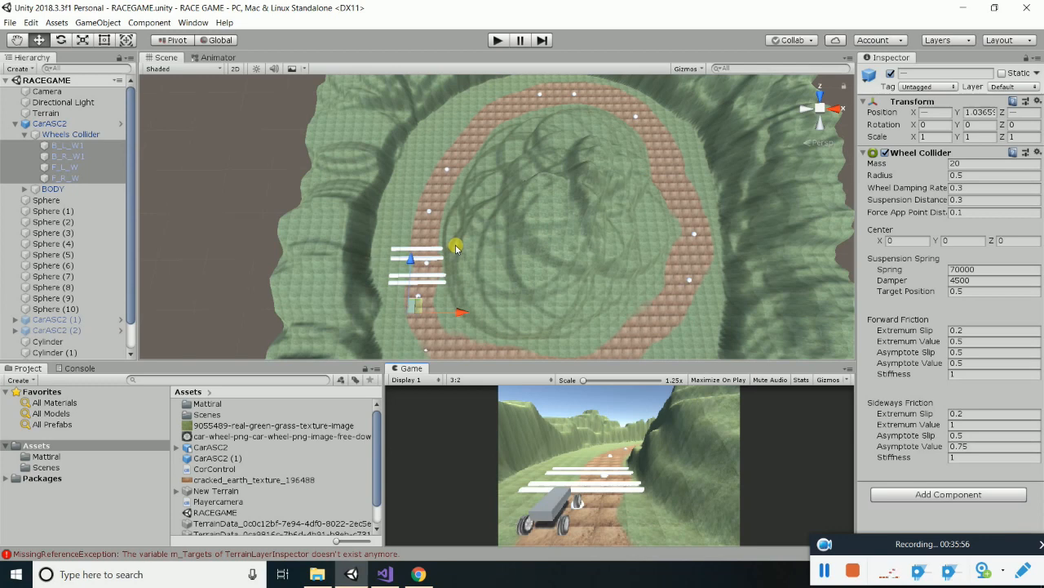
Run the game, drive the car around the track to test the updated script, and stop play mode
{"action": "left_click", "coordinate": [504, 37]}
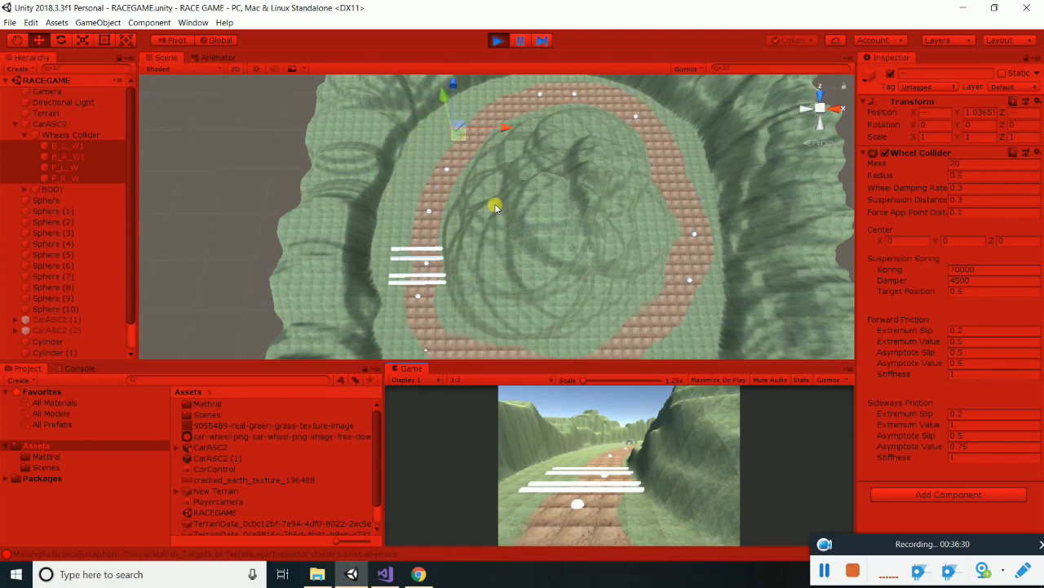
{"action": "scroll", "coordinate": [496, 207], "scroll_direction": "down", "scroll_amount": 2}
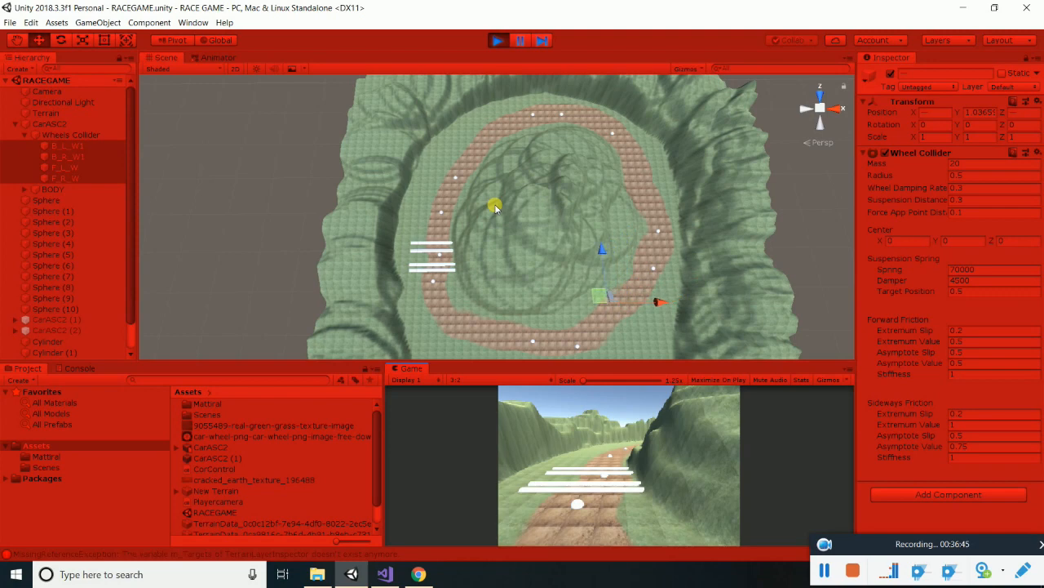
{"action": "left_click", "coordinate": [501, 38]}
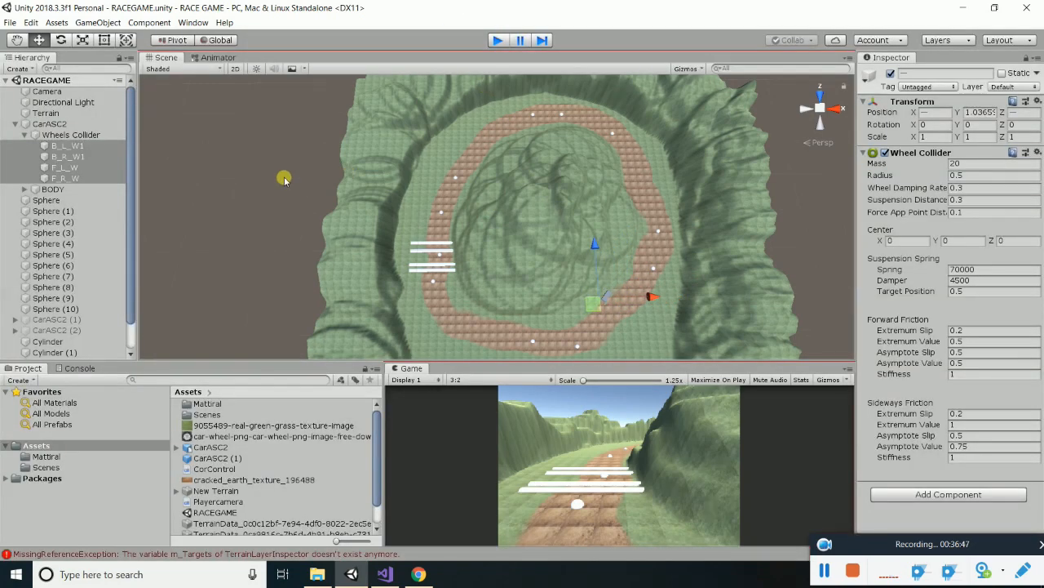
Set the four wheel colliders' Forward Friction to Extremum Slip 0.5, Extremum Value 1 and Asymptote Slip 0.8
{"action": "left_click", "coordinate": [962, 329]}
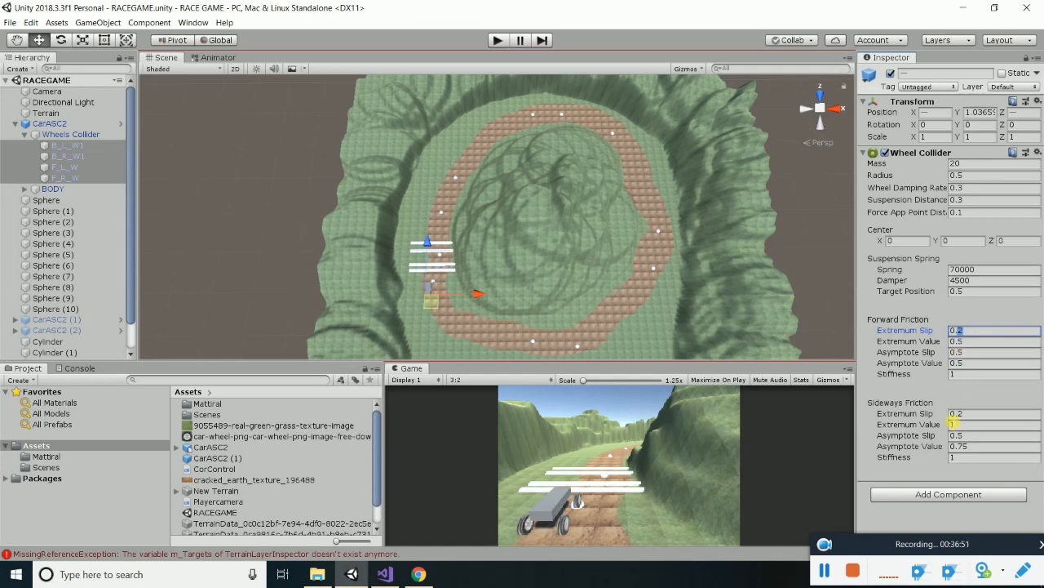
{"action": "key", "text": "Tab"}
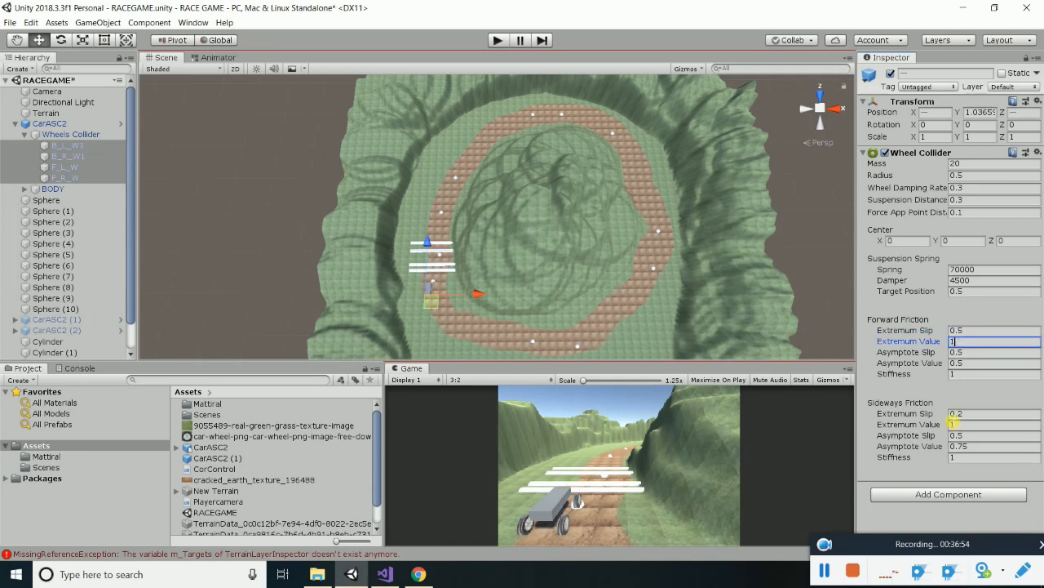
{"action": "key", "text": "Tab"}
{"action": "key", "text": "Tab"}
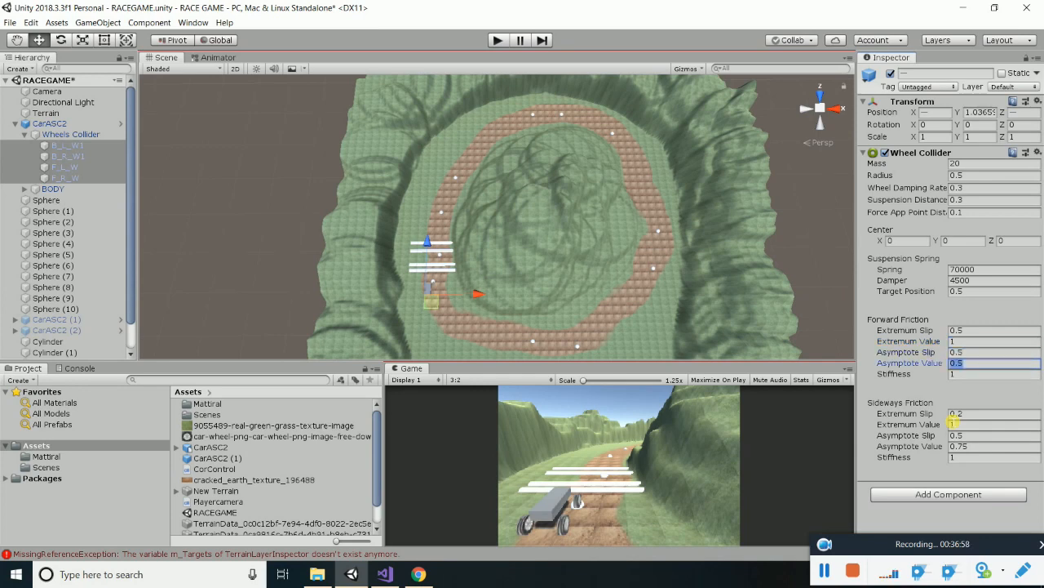
{"action": "key", "text": "shift+Tab"}
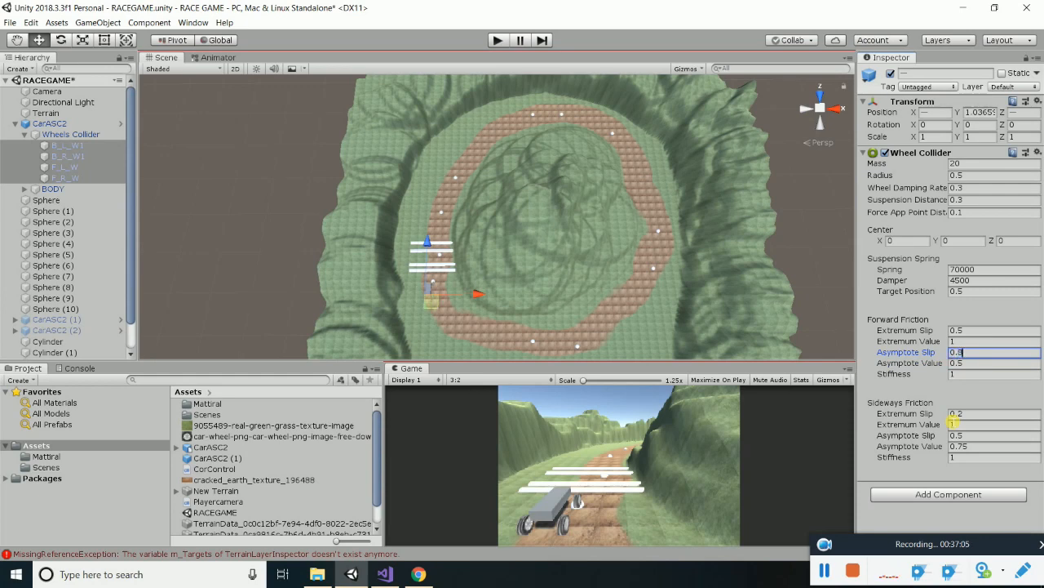
Run the game and follow the driving car up close in the Scene view to examine how its wheels handle the track
{"action": "left_click", "coordinate": [498, 40]}
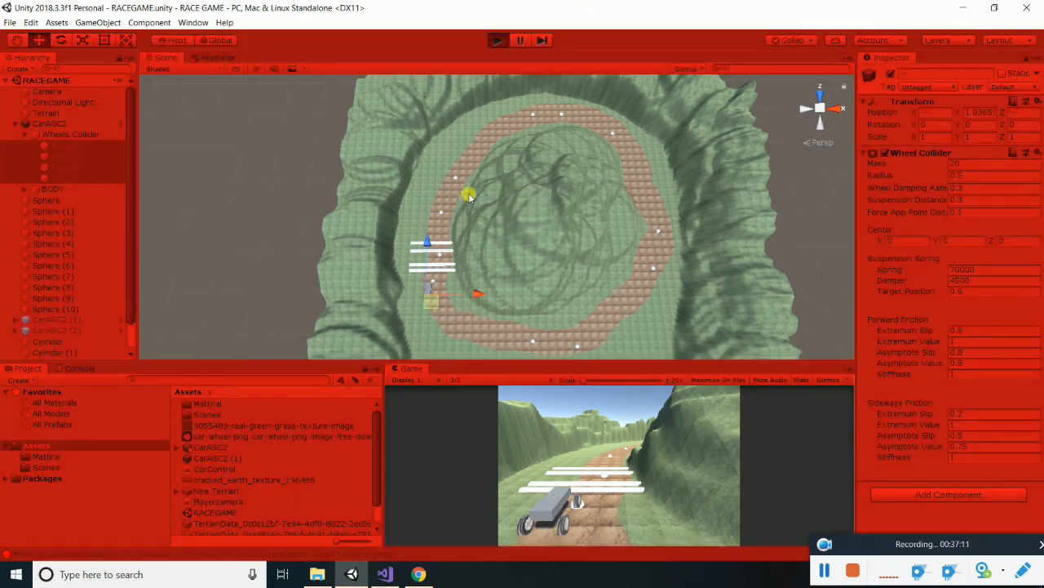
{"action": "scroll", "coordinate": [469, 196], "scroll_direction": "up", "scroll_amount": 3}
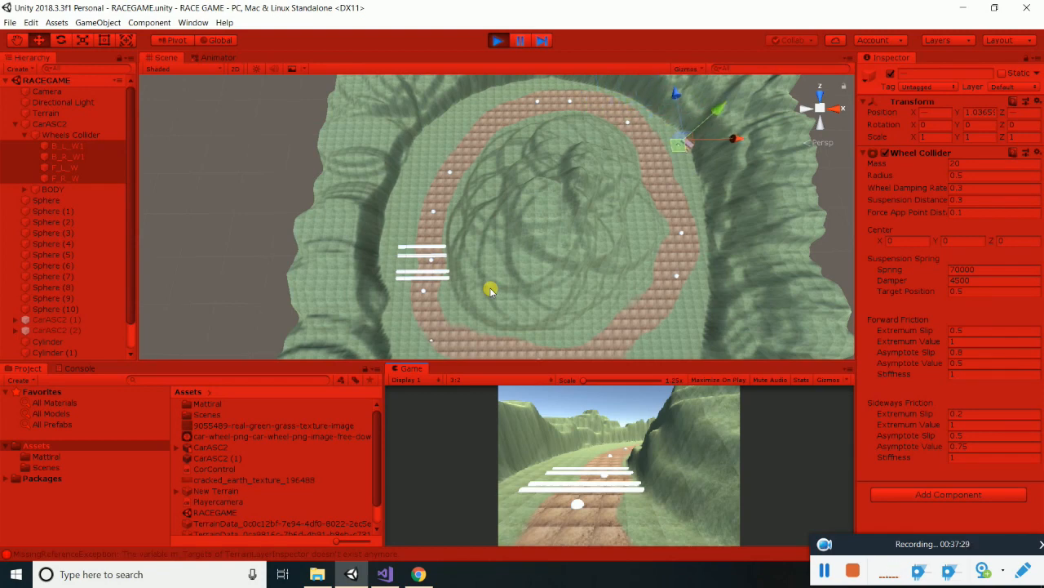
{"action": "scroll", "coordinate": [734, 228], "scroll_direction": "up", "scroll_amount": 10}
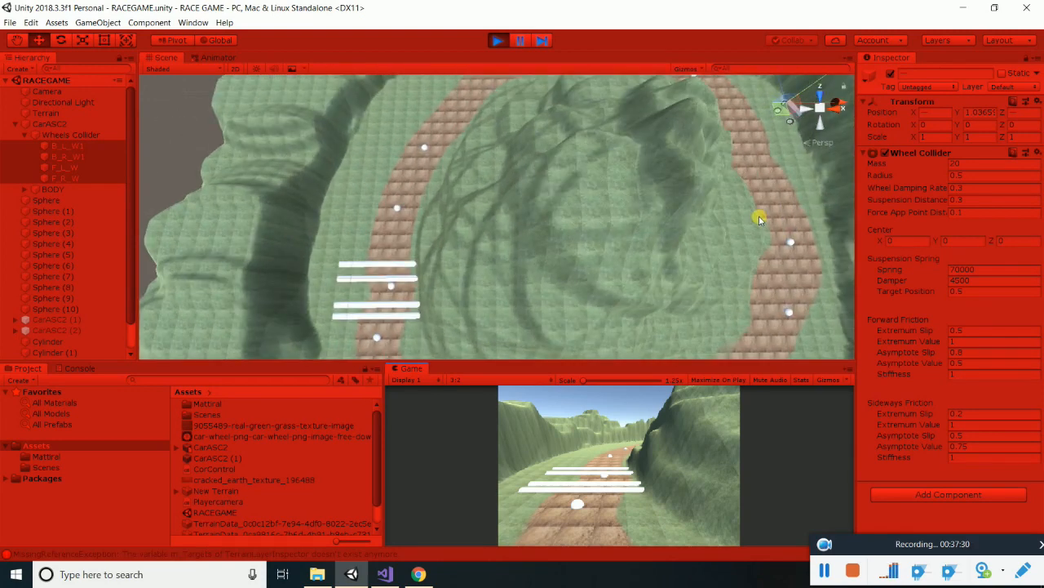
{"action": "middle_click_drag", "start_coordinate": [754, 220], "coordinate": [492, 299]}
{"action": "scroll", "coordinate": [585, 220], "scroll_direction": "up", "scroll_amount": 5}
{"action": "scroll", "coordinate": [585, 219], "scroll_direction": "up", "scroll_amount": 10}
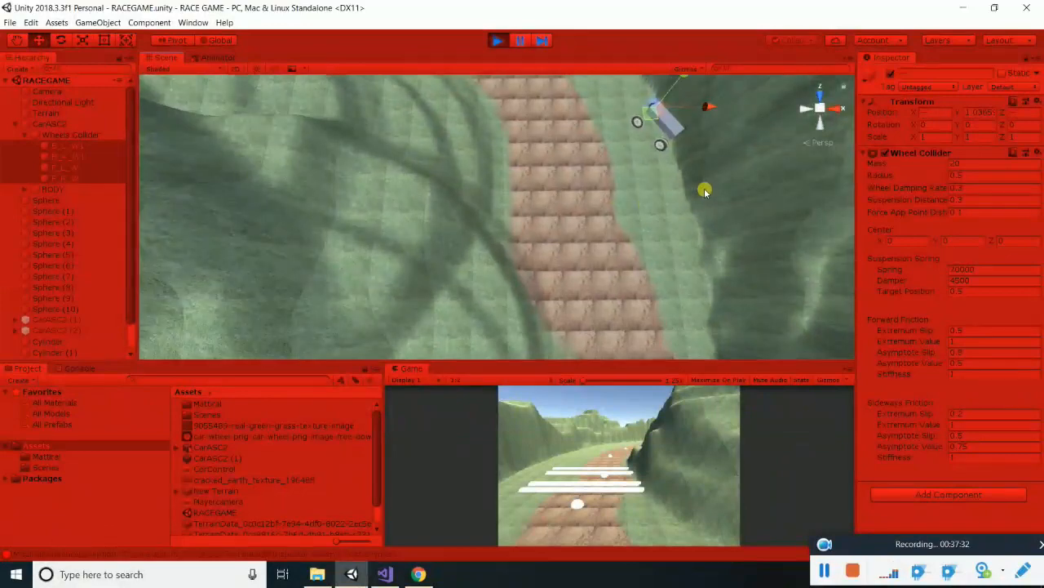
{"action": "middle_click_drag", "start_coordinate": [702, 198], "coordinate": [641, 255]}
{"action": "scroll", "coordinate": [664, 193], "scroll_direction": "up", "scroll_amount": 5}
{"action": "middle_click_drag", "start_coordinate": [688, 196], "coordinate": [547, 265]}
{"action": "scroll", "coordinate": [639, 198], "scroll_direction": "up", "scroll_amount": 5}
{"action": "right_click_drag", "start_coordinate": [586, 161], "coordinate": [513, 201]}
{"action": "right_click_drag", "start_coordinate": [672, 307], "coordinate": [693, 320]}
{"action": "middle_click_drag", "start_coordinate": [694, 320], "coordinate": [449, 49]}
{"action": "middle_click_drag", "start_coordinate": [660, 296], "coordinate": [697, 90]}
{"action": "mouse_move", "coordinate": [601, 302]}
{"action": "right_mouse_down"}
{"action": "mouse_move", "coordinate": [693, 170]}
{"action": "mouse_move", "coordinate": [678, 252]}
{"action": "mouse_move", "coordinate": [655, 231]}
{"action": "mouse_move", "coordinate": [595, 316]}
{"action": "right_mouse_up"}
{"action": "middle_click_drag", "start_coordinate": [595, 317], "coordinate": [644, 149]}
{"action": "scroll", "coordinate": [623, 326], "scroll_direction": "up", "scroll_amount": 5}
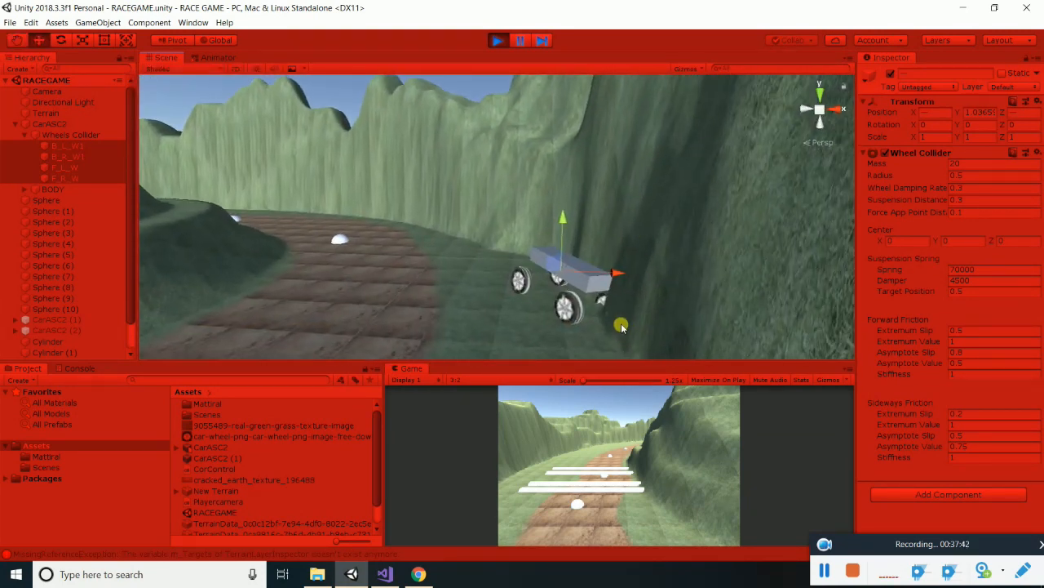
Examine the car beside the canyon wall from wider angles while it drives, and stop play mode
{"action": "right_click_drag", "start_coordinate": [624, 319], "coordinate": [660, 325]}
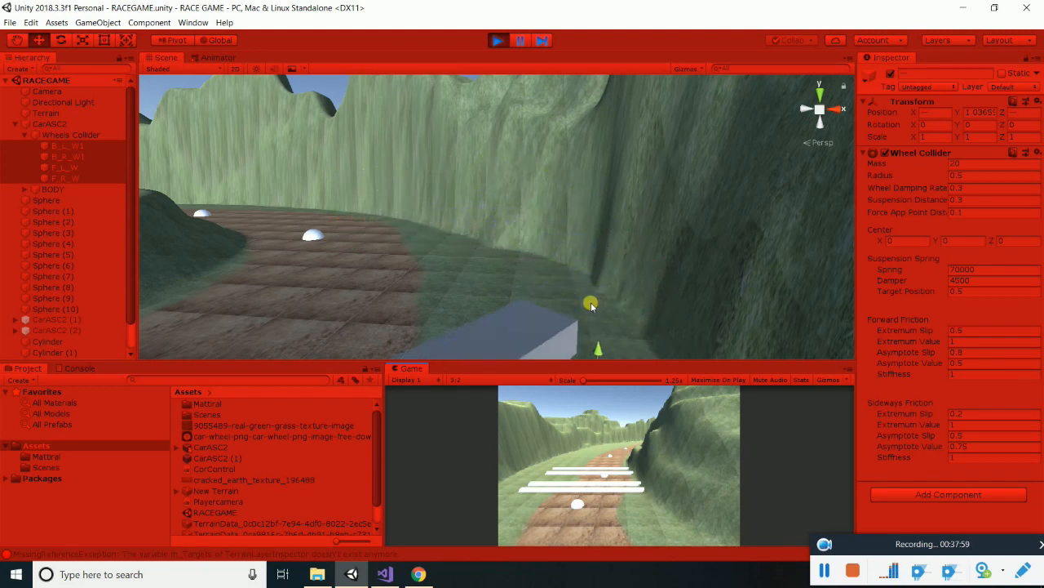
{"action": "scroll", "coordinate": [591, 304], "scroll_direction": "down", "scroll_amount": 3}
{"action": "scroll", "coordinate": [474, 314], "scroll_direction": "down", "scroll_amount": 6}
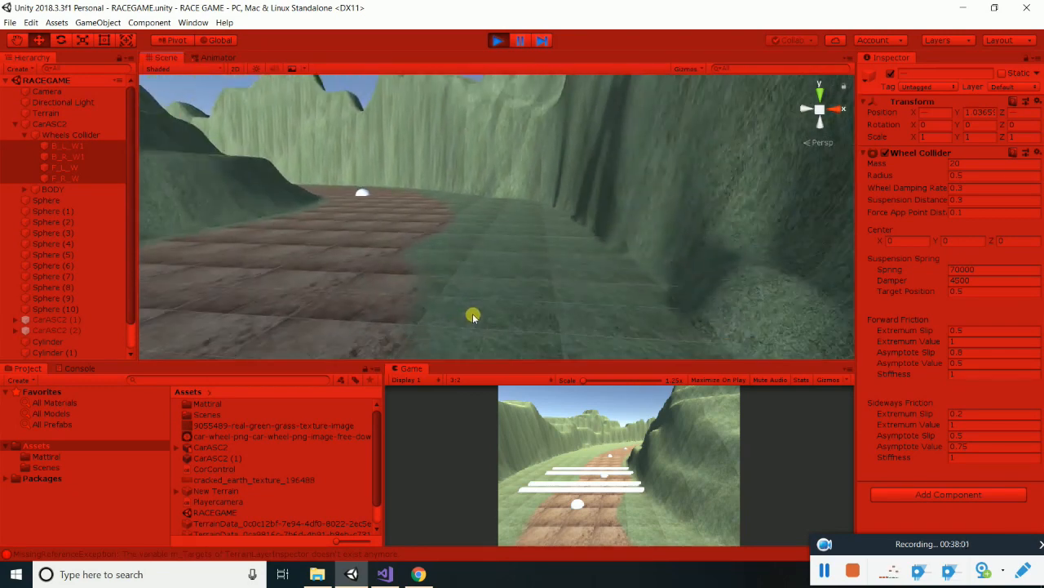
{"action": "scroll", "coordinate": [474, 317], "scroll_direction": "down", "scroll_amount": 1}
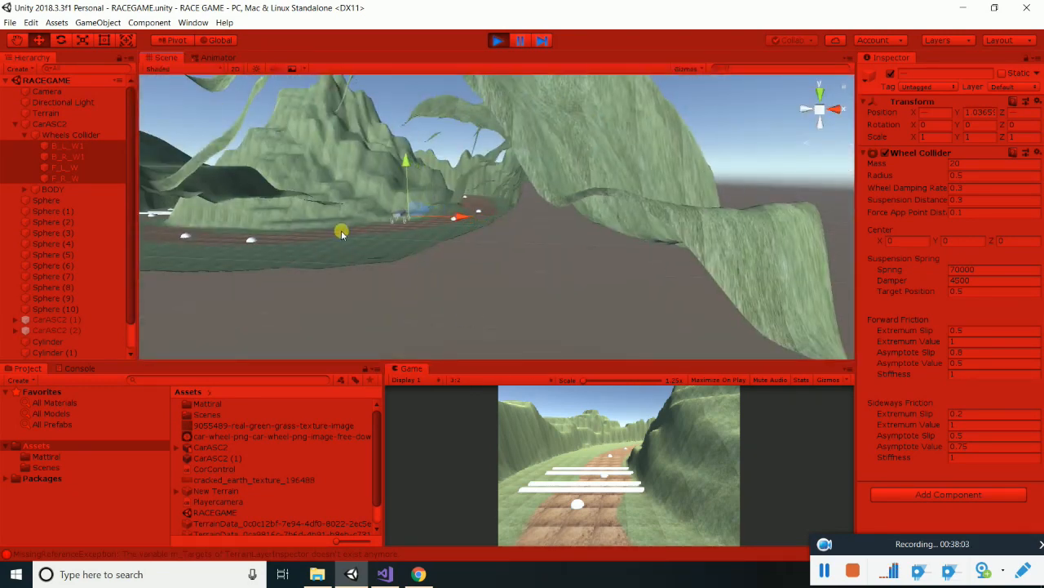
{"action": "scroll", "coordinate": [346, 243], "scroll_direction": "up", "scroll_amount": 6}
{"action": "left_click_drag", "start_coordinate": [322, 238], "coordinate": [623, 325], "text": "alt"}
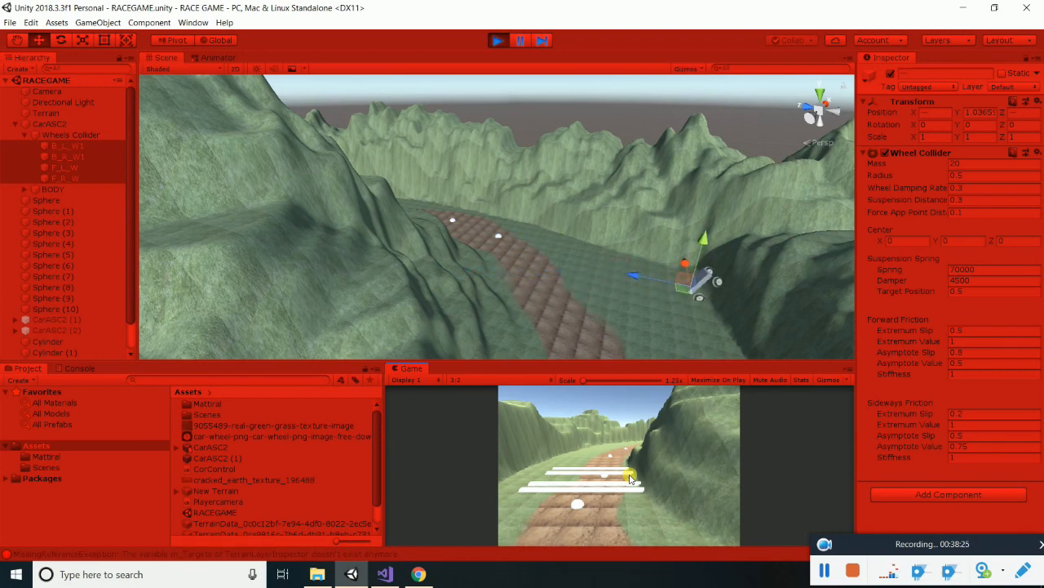
{"action": "left_click", "coordinate": [487, 43]}
{"action": "left_click", "coordinate": [495, 41]}
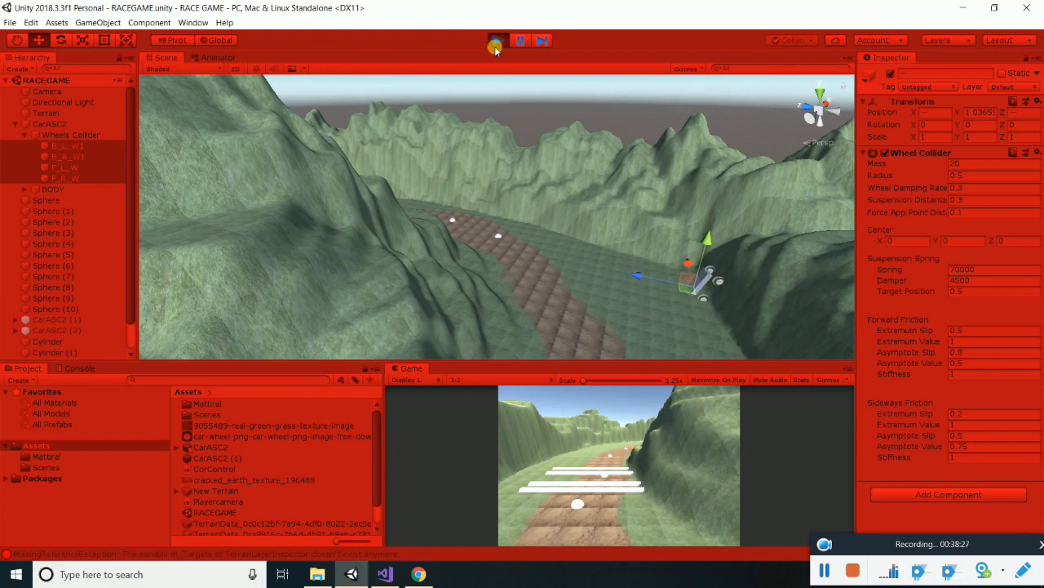
Switch to Visual Studio, uncomment the AddForce line in Start(), set its force to Vector3.down * 100f, and save the script
{"action": "key", "text": "alt+Tab"}
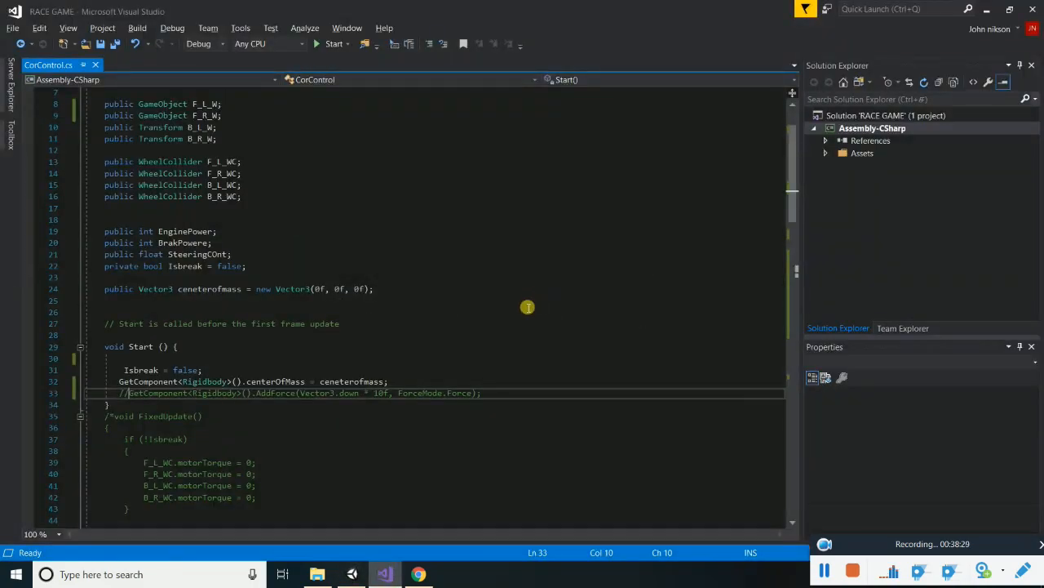
{"action": "key", "text": "BackSpace"}
{"action": "key", "text": "BackSpace"}
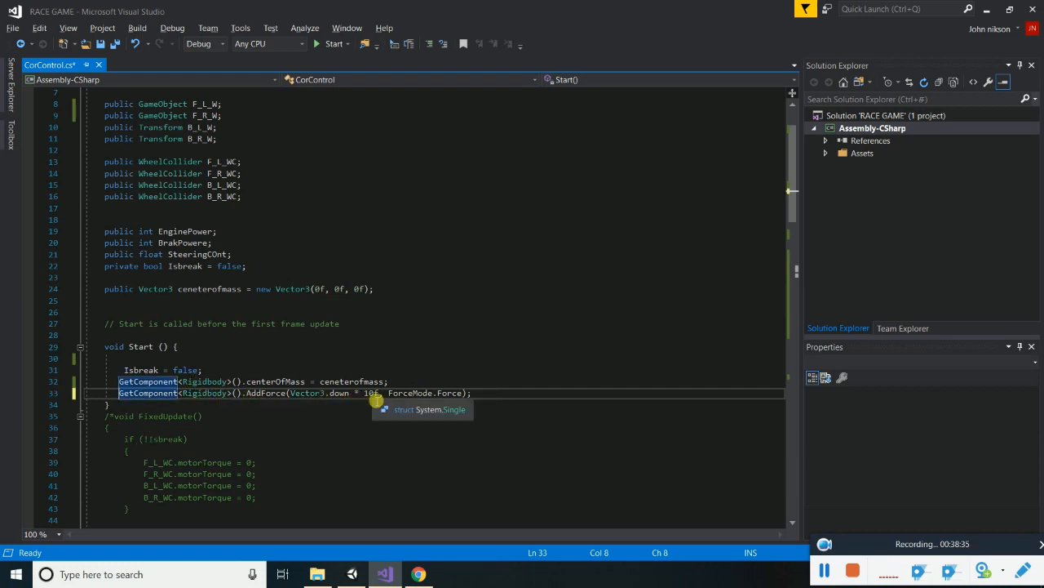
{"action": "key", "text": "ctrl+s"}
{"action": "left_click", "coordinate": [369, 394]}
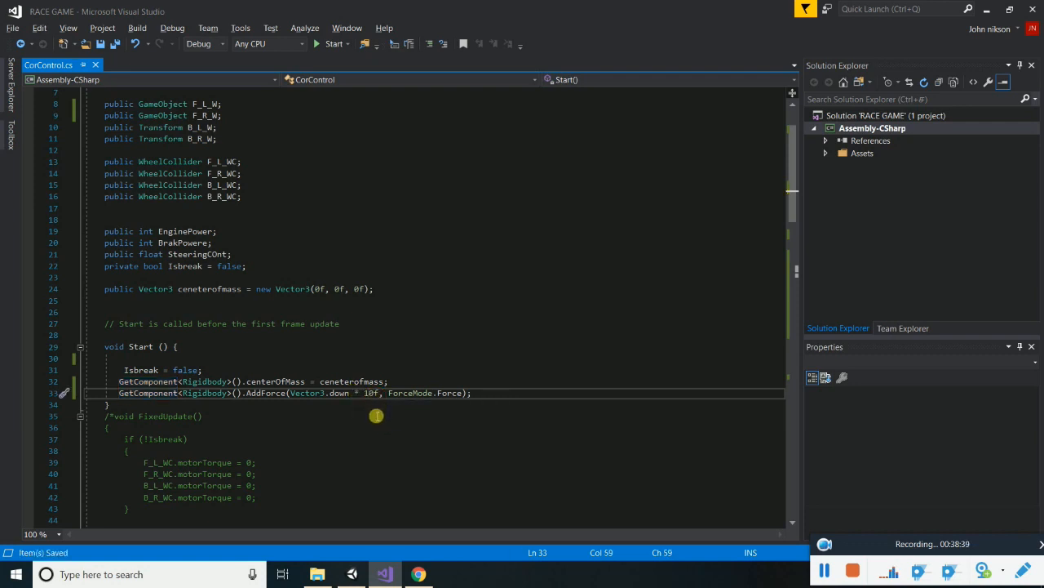
{"action": "key", "text": "Right"}
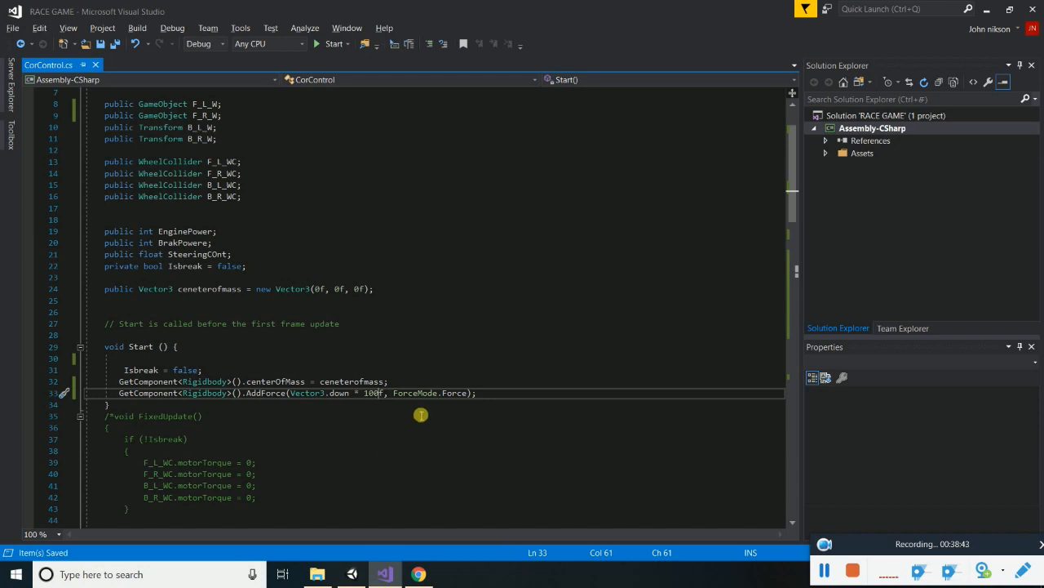
Switch to Unity, run the game to test the added downward force while following the car around the track, and stop play mode
{"action": "key", "text": "alt+Tab"}
{"action": "left_click", "coordinate": [497, 40]}
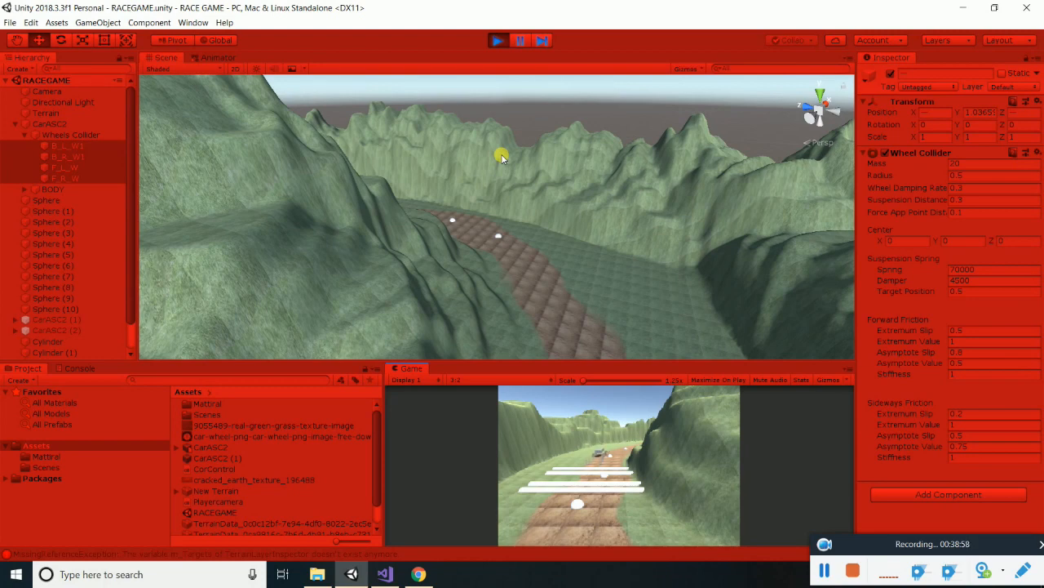
{"action": "scroll", "coordinate": [500, 159], "scroll_direction": "down", "scroll_amount": 10}
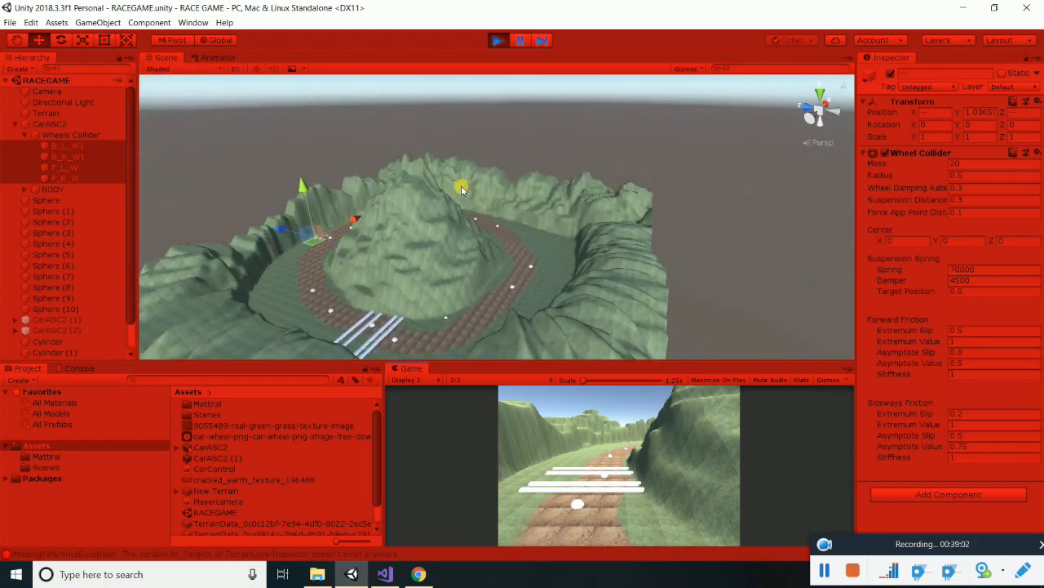
{"action": "scroll", "coordinate": [461, 185], "scroll_direction": "down", "scroll_amount": 4}
{"action": "left_click_drag", "start_coordinate": [461, 185], "coordinate": [389, 286], "text": "alt"}
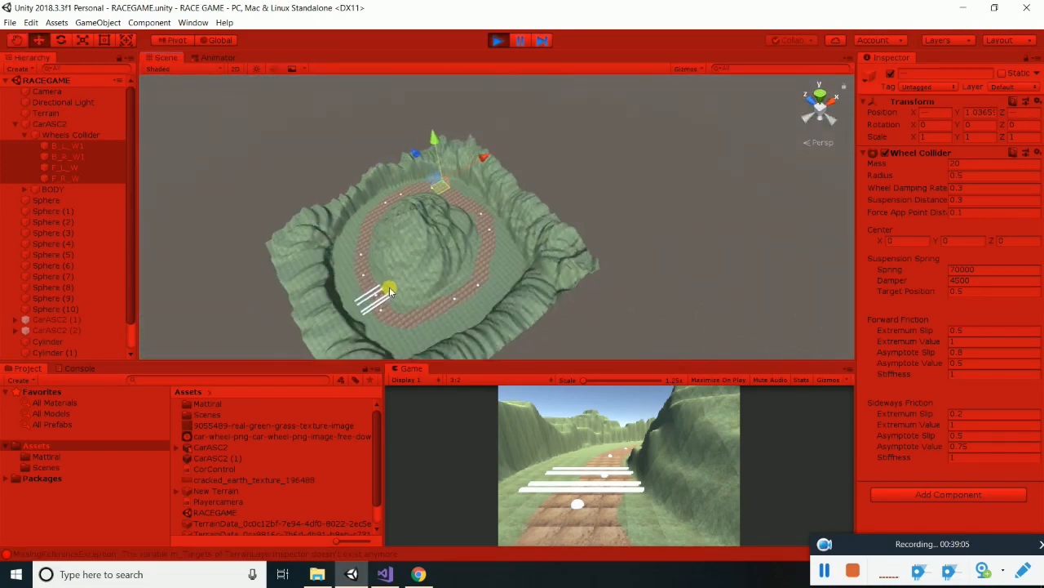
{"action": "scroll", "coordinate": [452, 196], "scroll_direction": "up", "scroll_amount": 5}
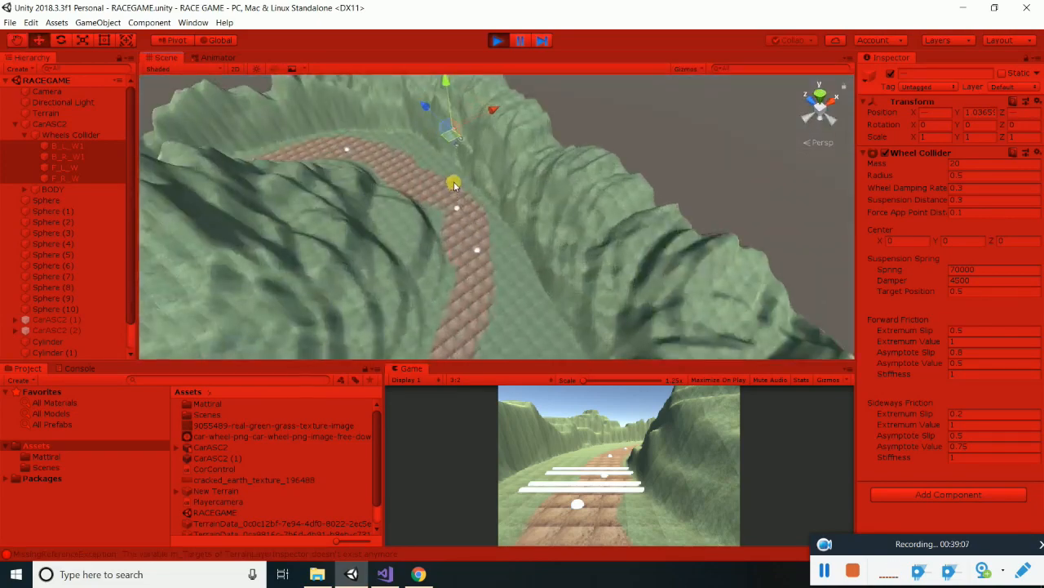
{"action": "scroll", "coordinate": [487, 161], "scroll_direction": "up", "scroll_amount": 2}
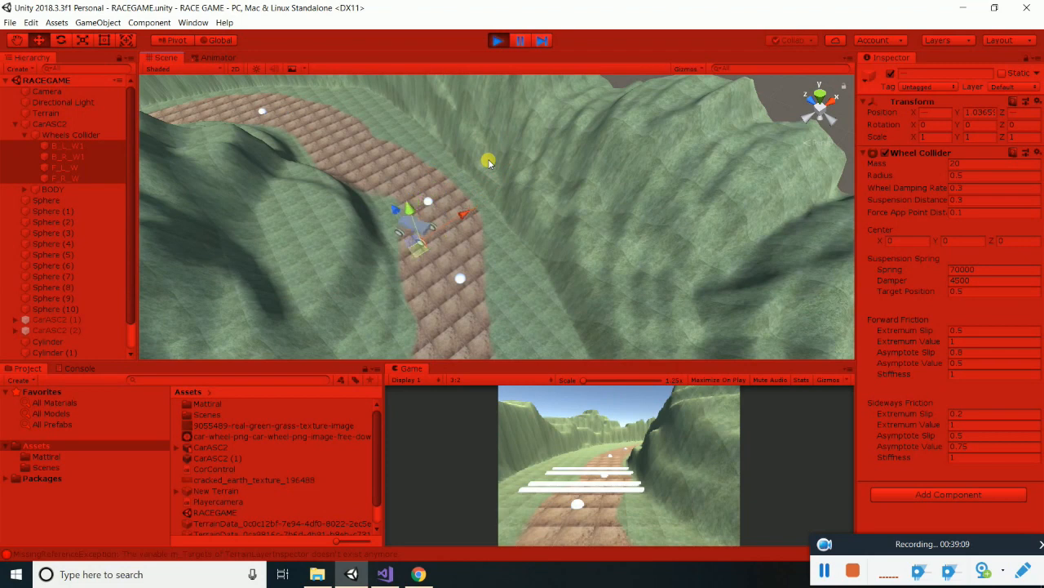
{"action": "scroll", "coordinate": [487, 161], "scroll_direction": "down", "scroll_amount": 3}
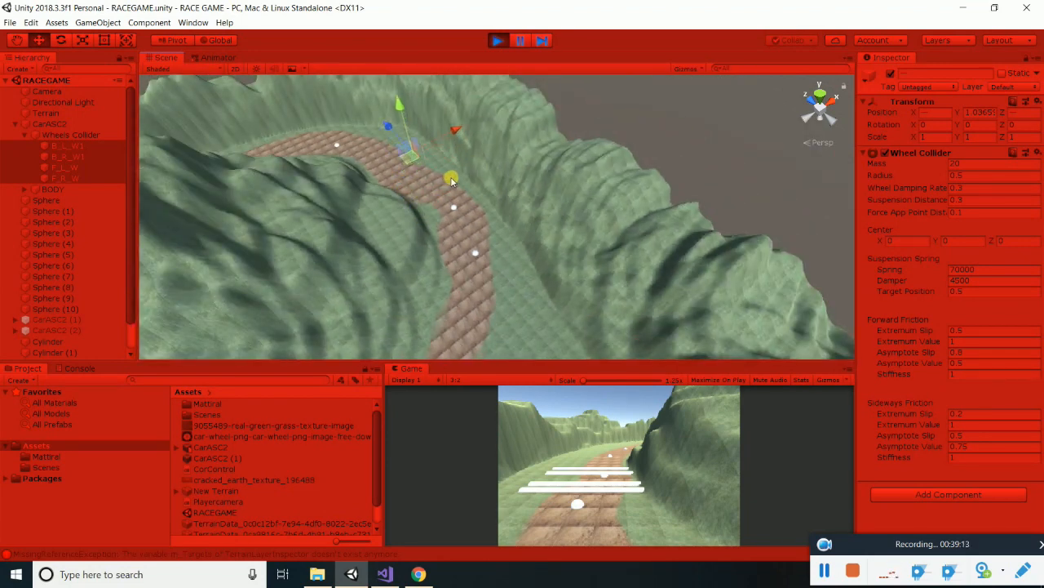
{"action": "key", "text": "ctrl+s"}
{"action": "left_click", "coordinate": [497, 40]}
Examine the car and its wheels up close at the white start lines in the Scene view
{"action": "scroll", "coordinate": [492, 205], "scroll_direction": "down", "scroll_amount": 4}
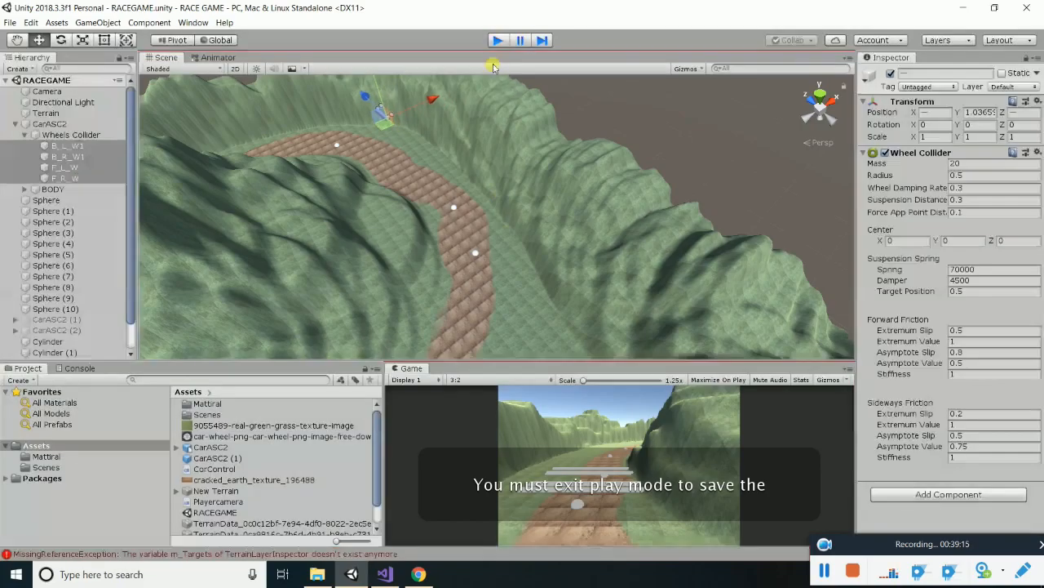
{"action": "middle_click_drag", "start_coordinate": [492, 206], "coordinate": [616, 45]}
{"action": "scroll", "coordinate": [578, 159], "scroll_direction": "up", "scroll_amount": 3}
{"action": "middle_click_drag", "start_coordinate": [571, 156], "coordinate": [522, 163]}
{"action": "scroll", "coordinate": [543, 255], "scroll_direction": "up", "scroll_amount": 3}
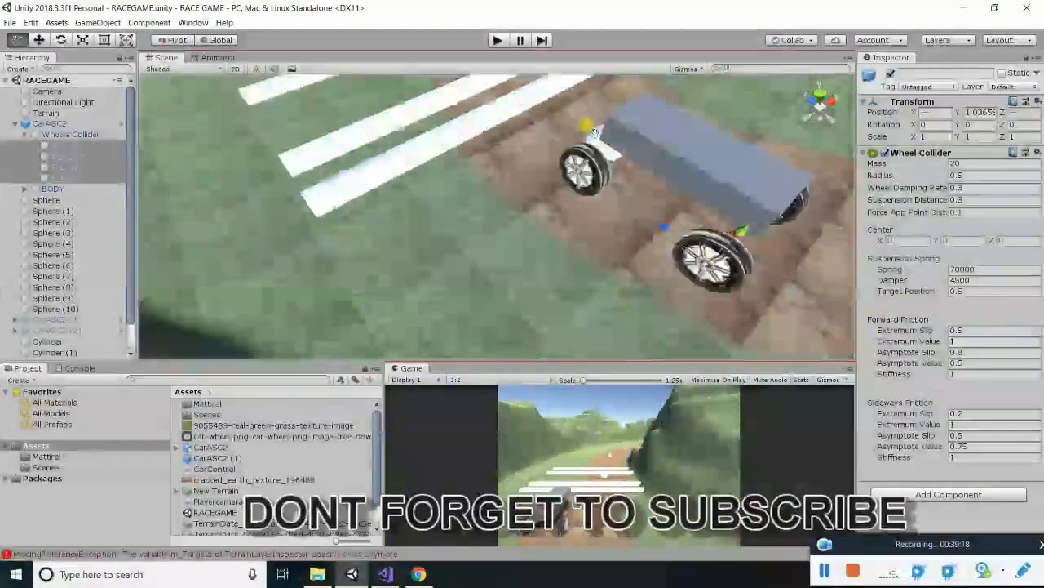
{"action": "scroll", "coordinate": [539, 175], "scroll_direction": "down", "scroll_amount": 5}
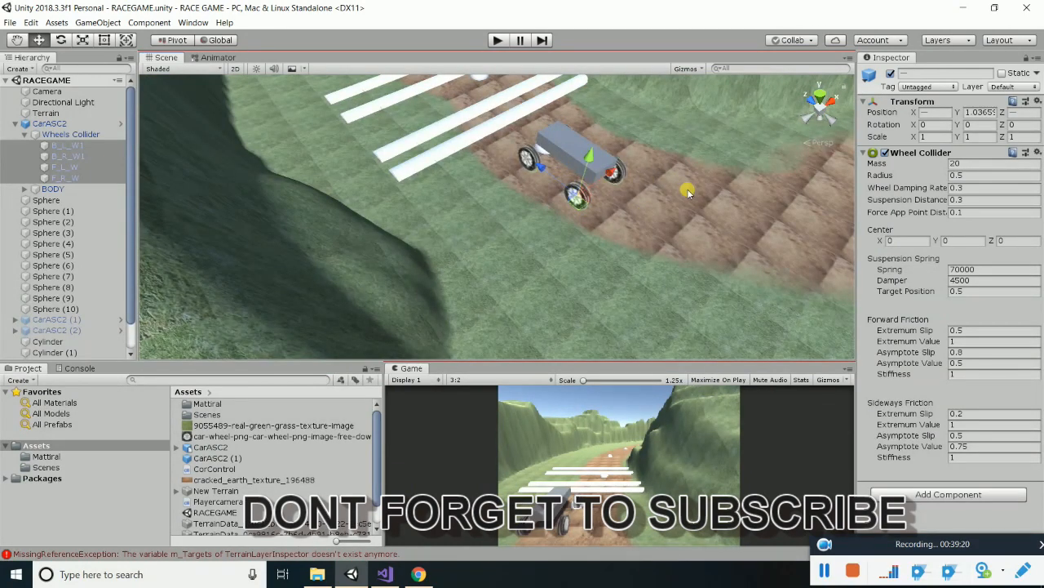
{"action": "left_click_drag", "start_coordinate": [698, 196], "coordinate": [763, 300], "text": "alt"}
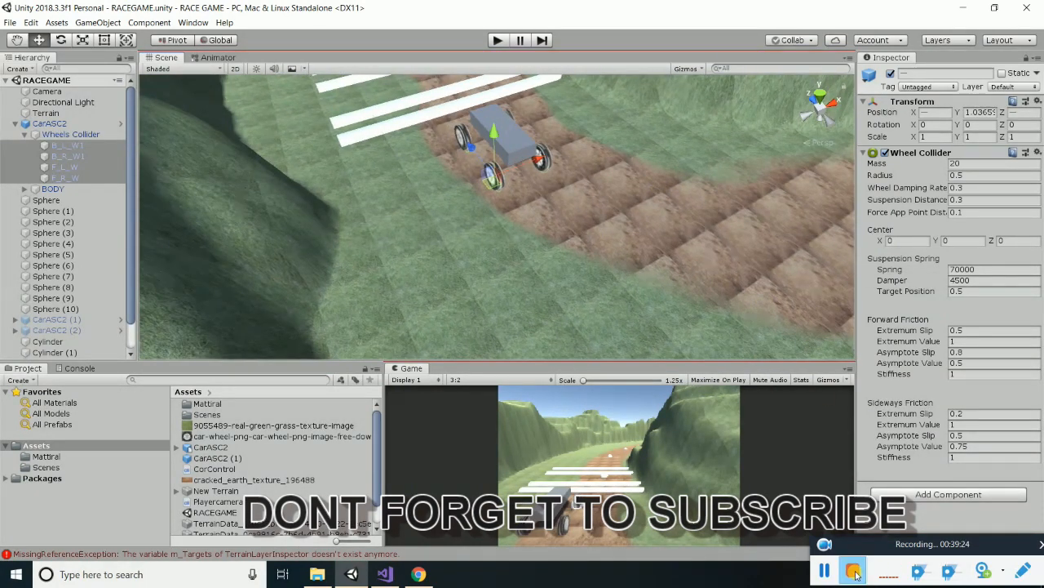